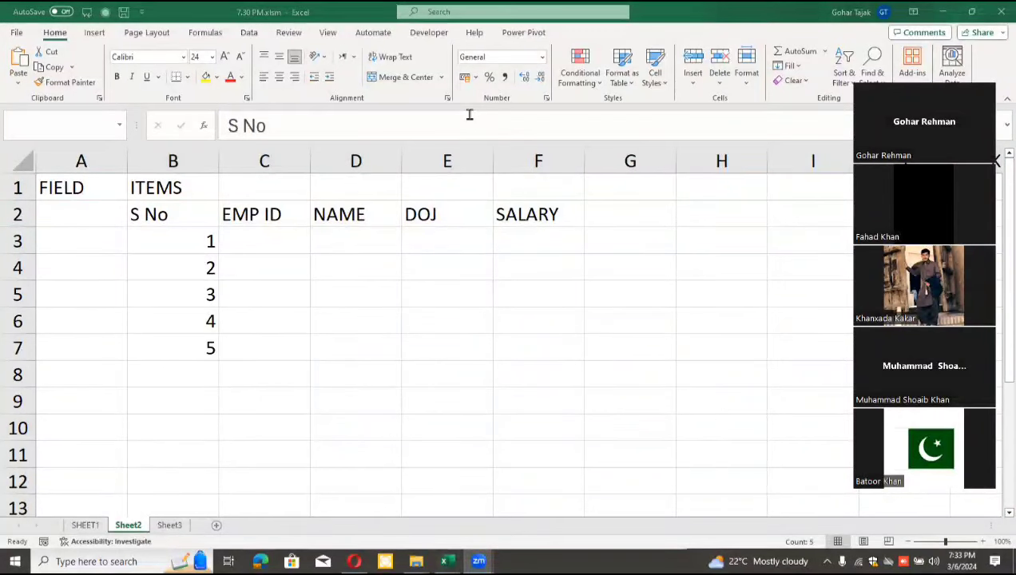
Step: Insert a blank row above the header row, between the ITEMS label and the S No headings
left_click(173, 222)
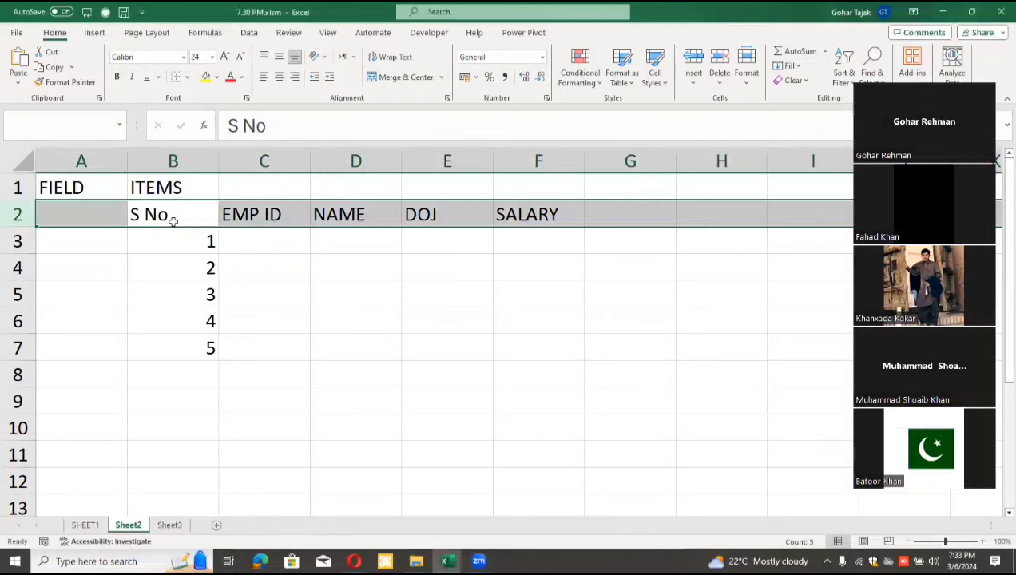
key("ctrl+shift+plus")
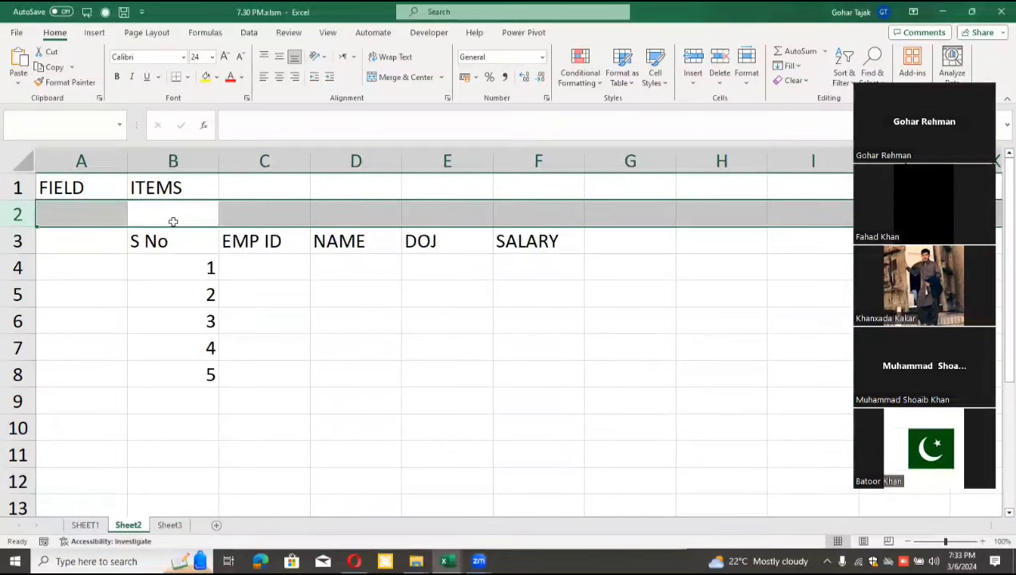
key("Down")
key("Down")
key("Down")
key("Right")
key("Up")
key("Left")
key("Up")
key("Right")
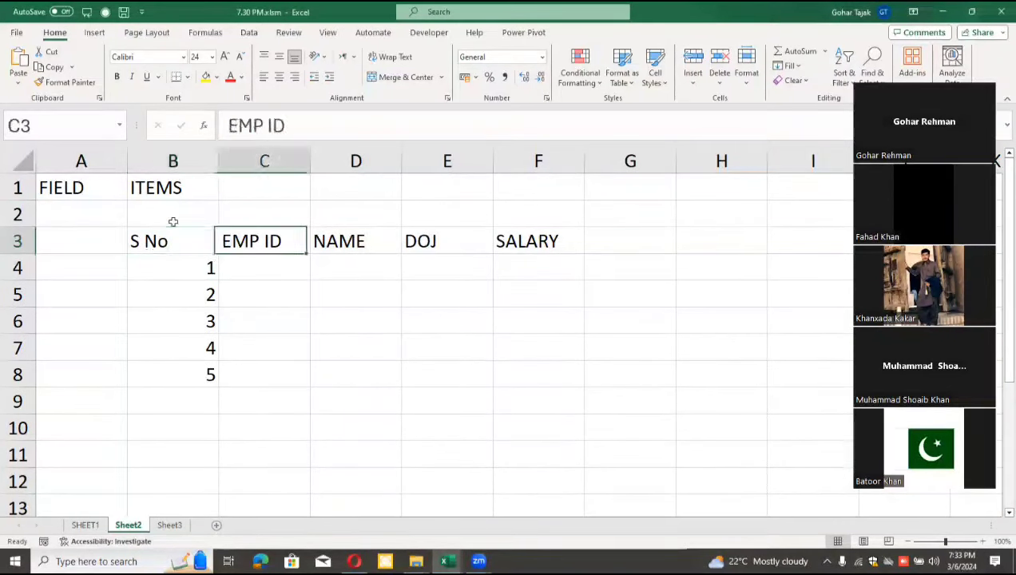
key("Left")
key("Right")
key("Left")
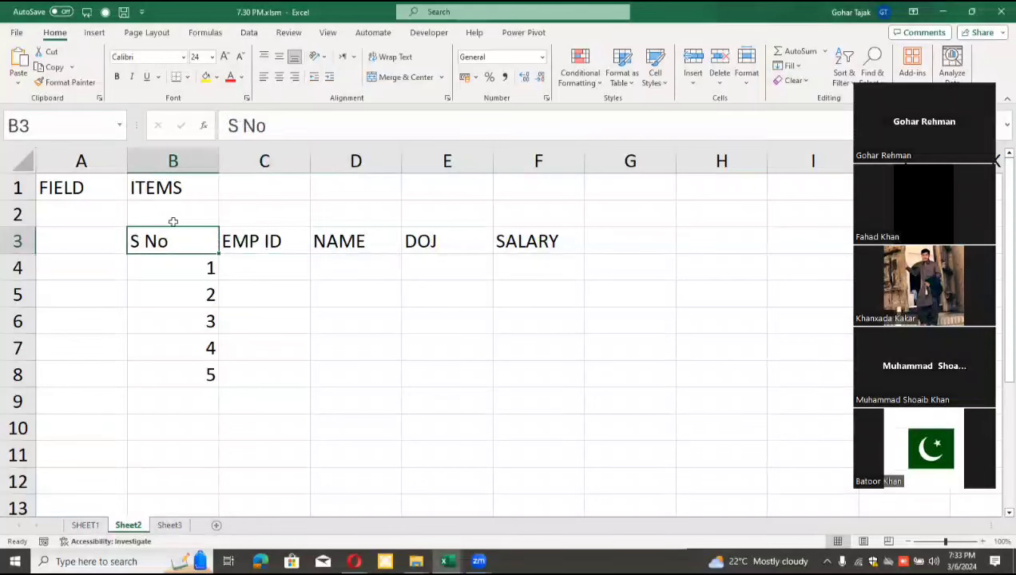
key("Up")
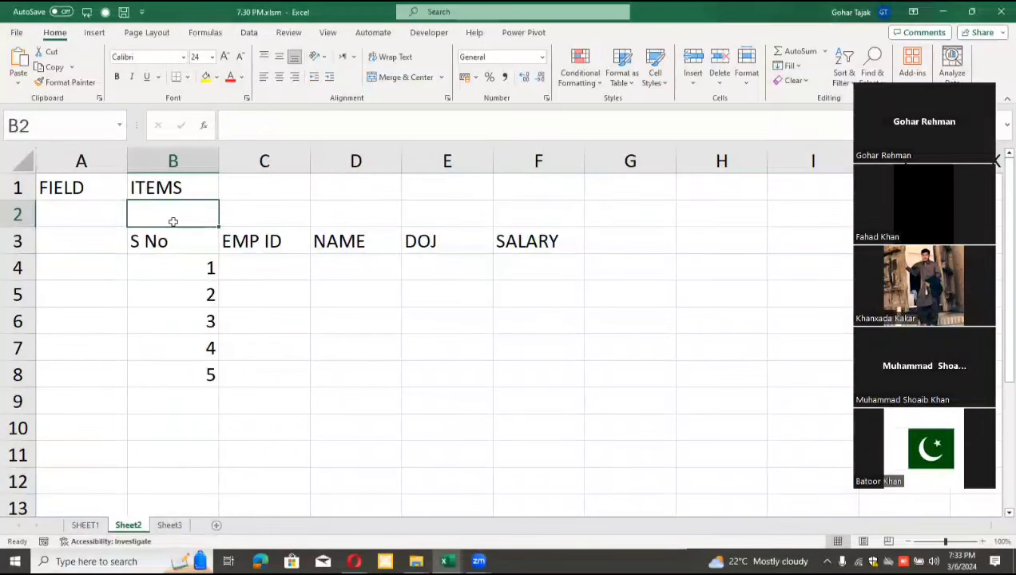
key("Down")
key("Up")
key("Down")
key("Down")
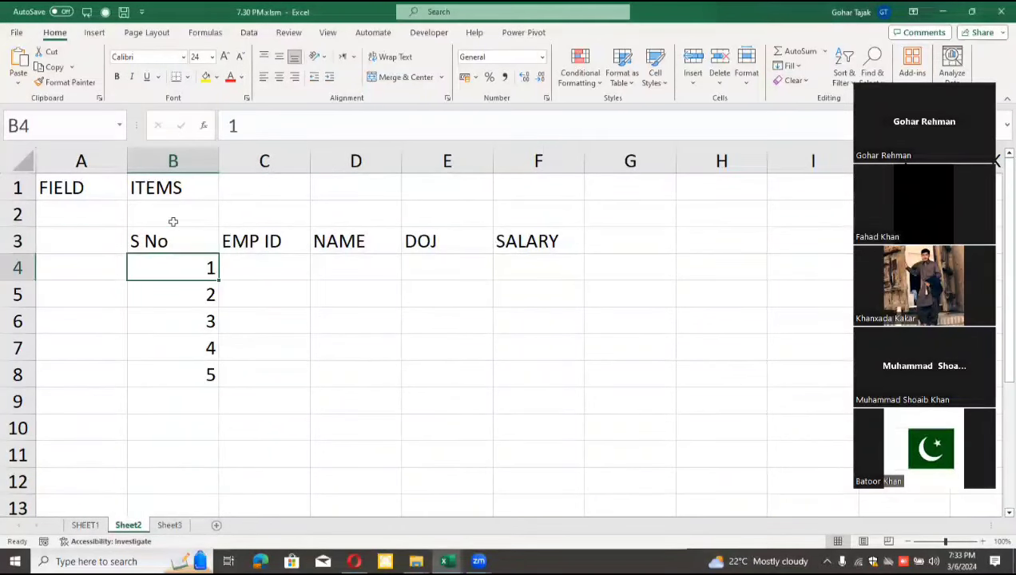
key("Up")
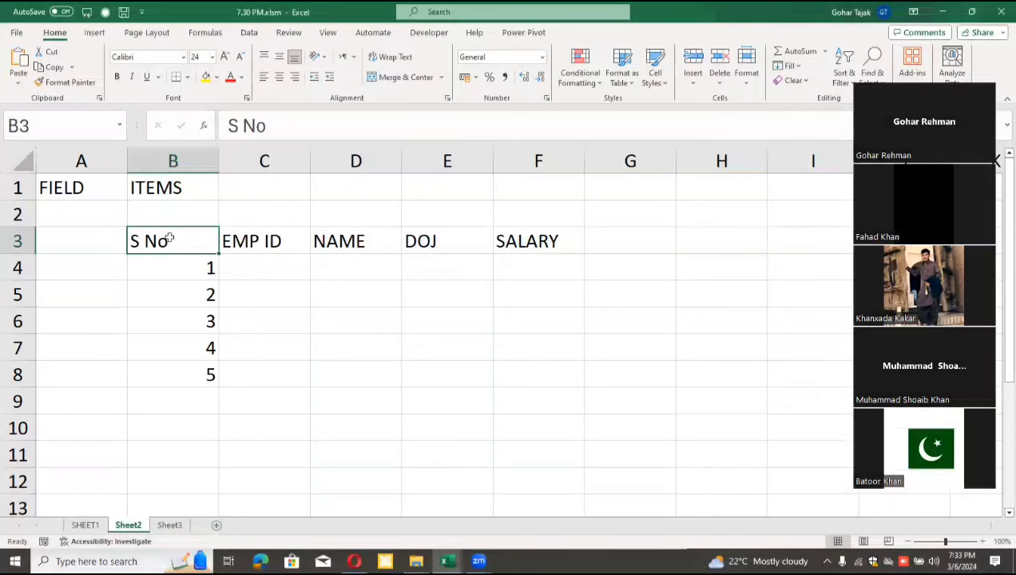
Step: Make row 3 taller and apply borders around every header cell in B3:F3
left_click_drag(170, 236, 503, 241)
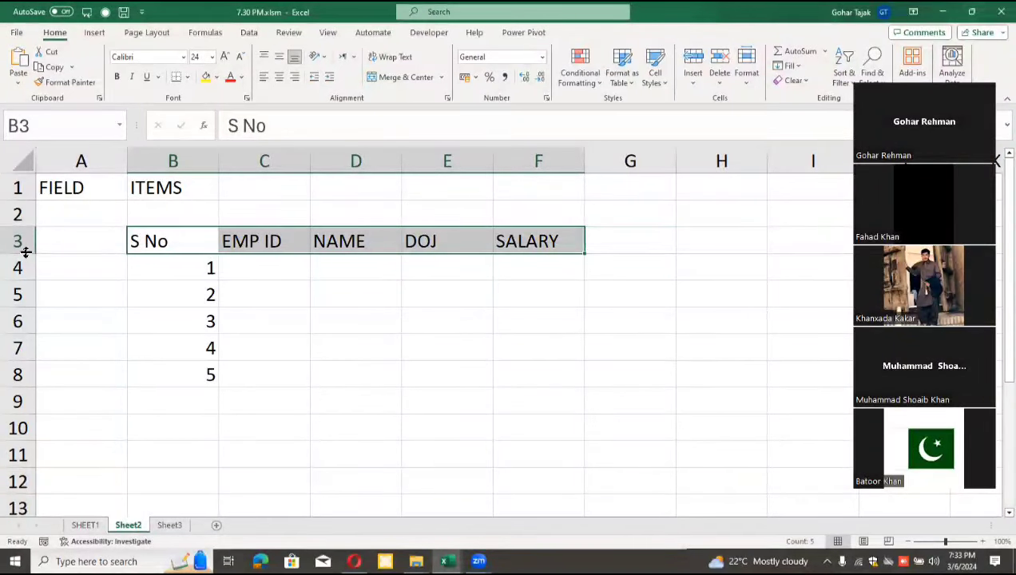
left_click_drag(26, 253, 28, 269)
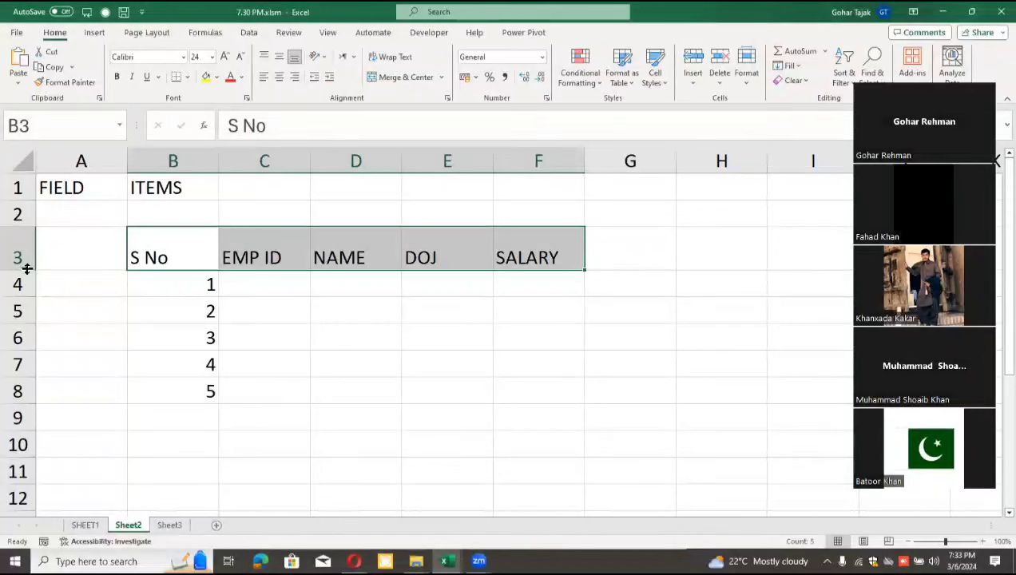
key("alt+h")
key("b")
left_click(291, 314)
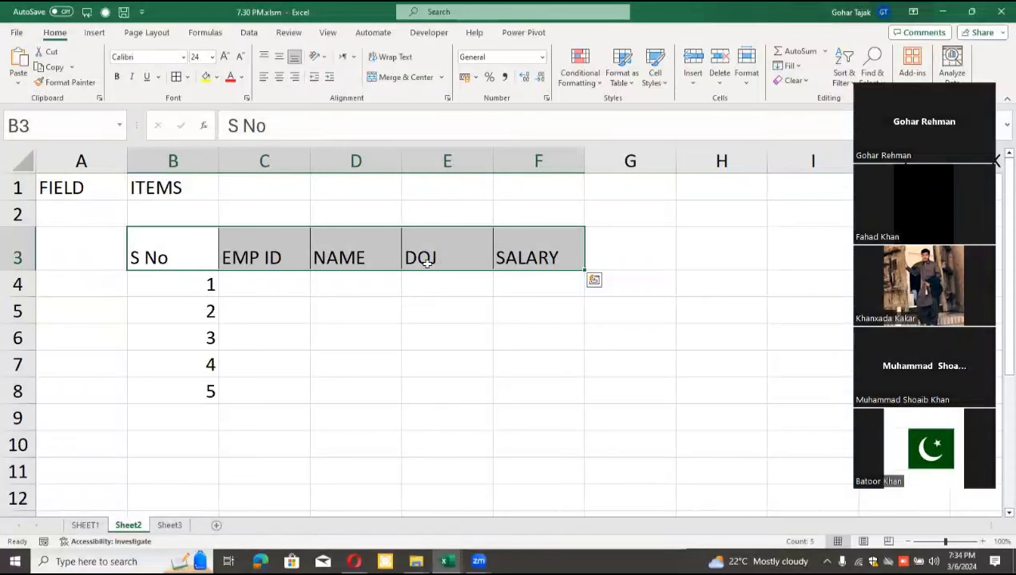
left_click(182, 255)
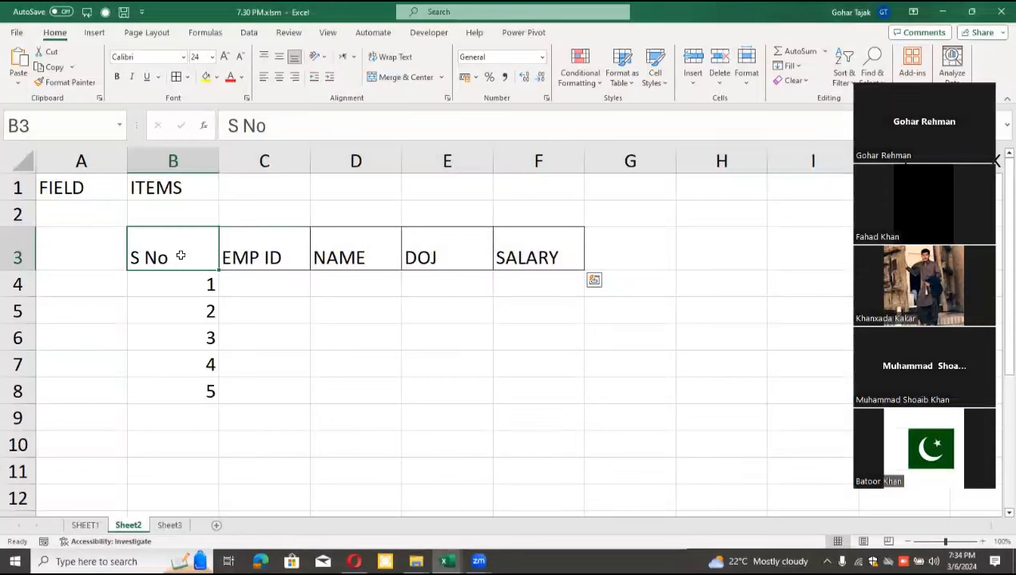
left_click(292, 261)
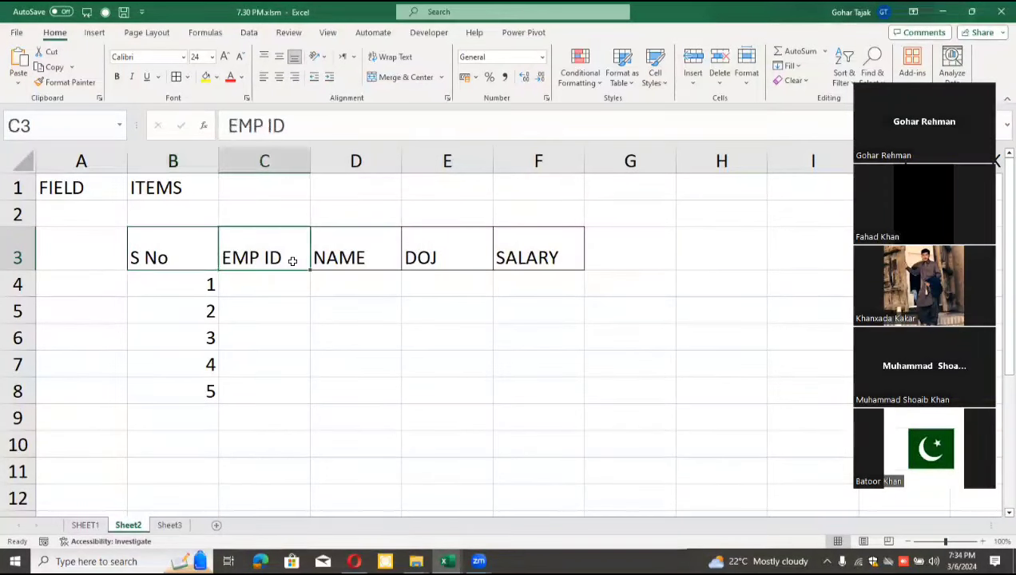
left_click(333, 262)
left_click(426, 264)
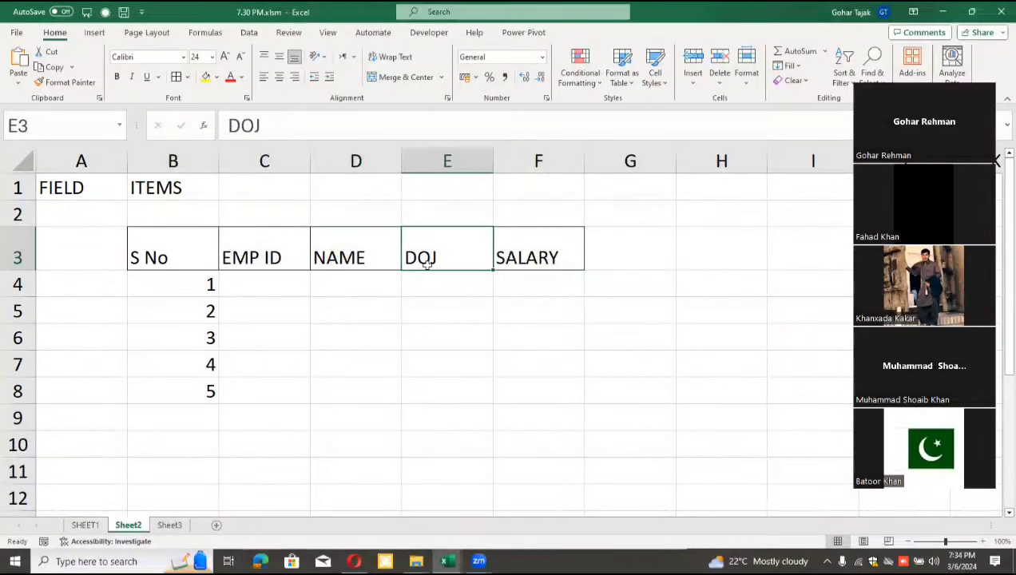
left_click(527, 265)
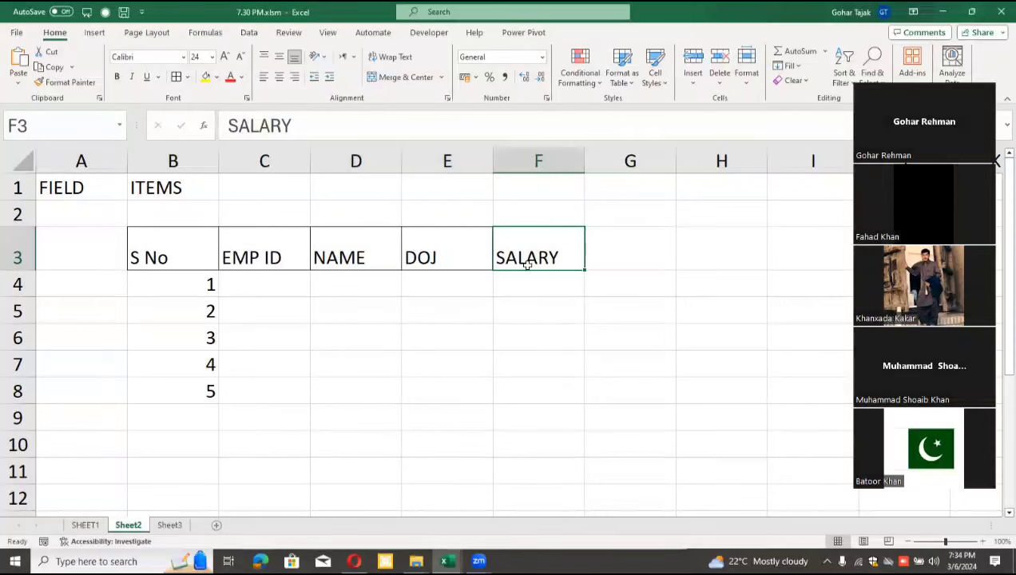
Step: Center the header text in B3:F3 both horizontally and vertically
left_click(154, 257)
left_click_drag(154, 257, 497, 265)
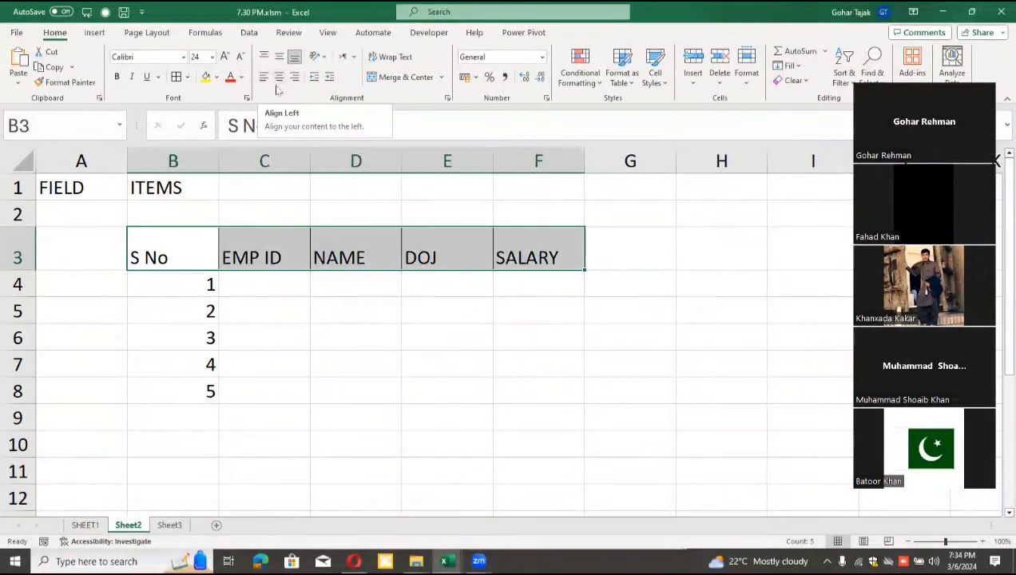
left_click(280, 80)
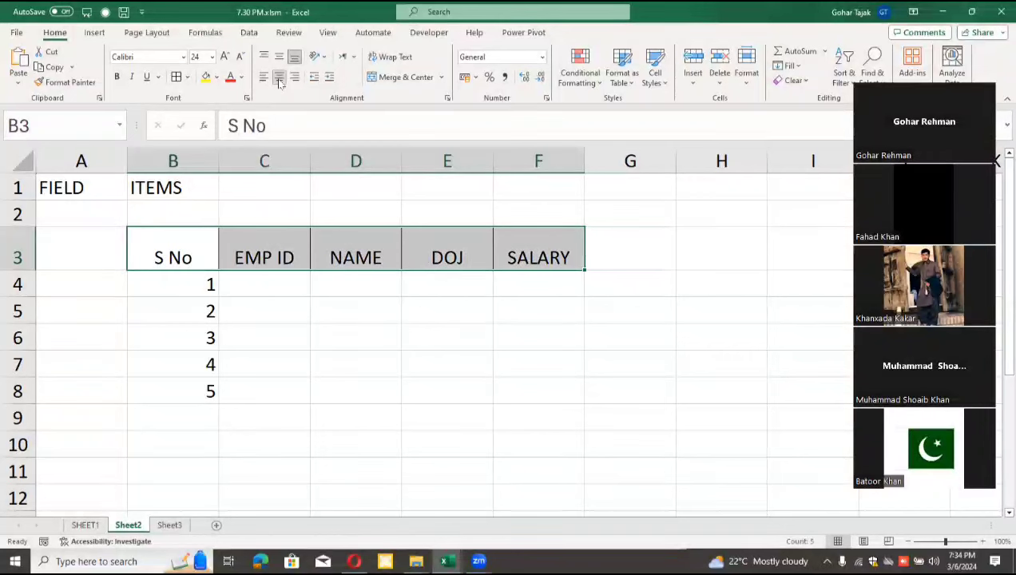
left_click(279, 60)
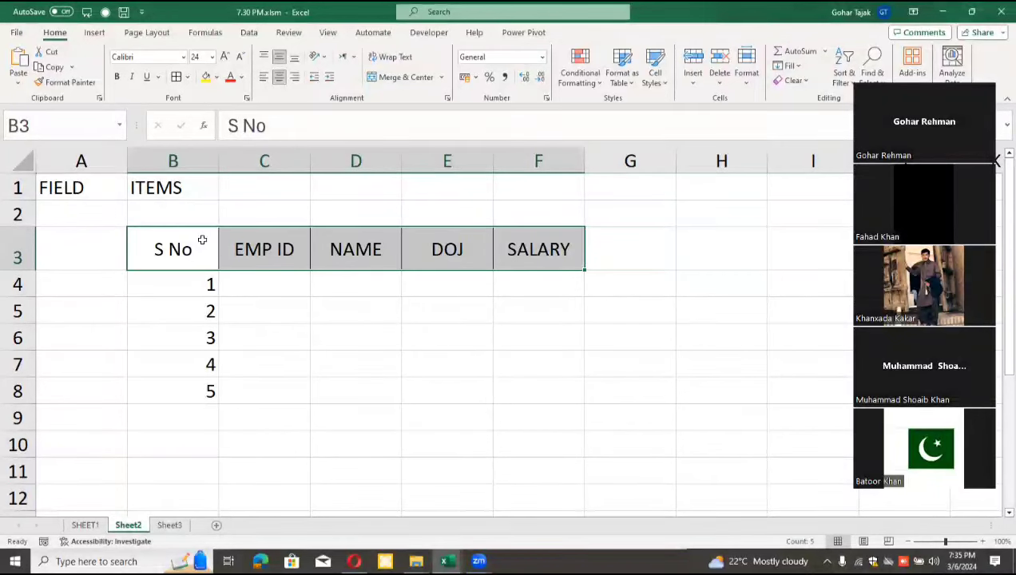
Step: Enter the first employee's ID number in cell C4 under EMP ID
left_click_drag(202, 284, 205, 391)
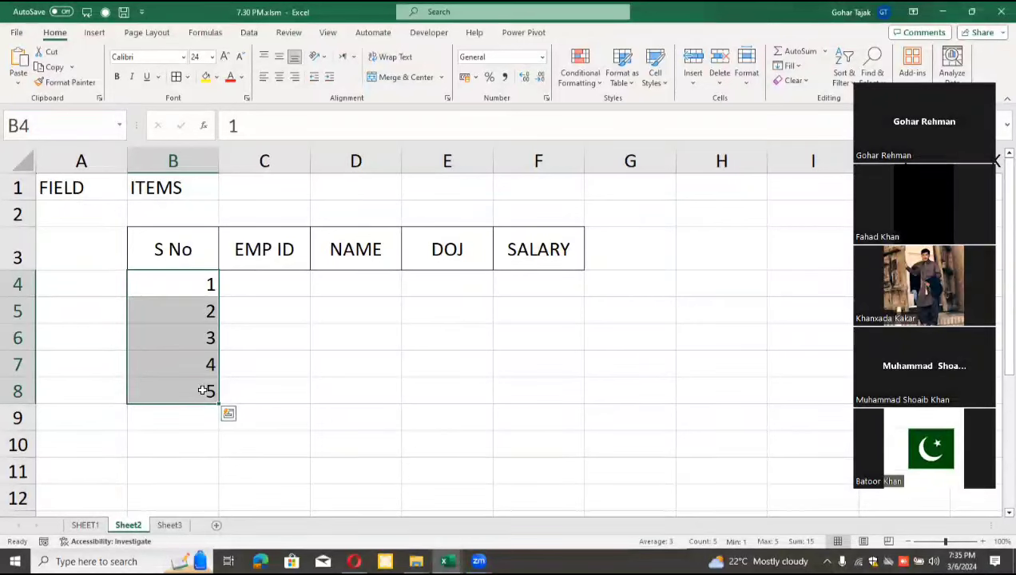
left_click(290, 287)
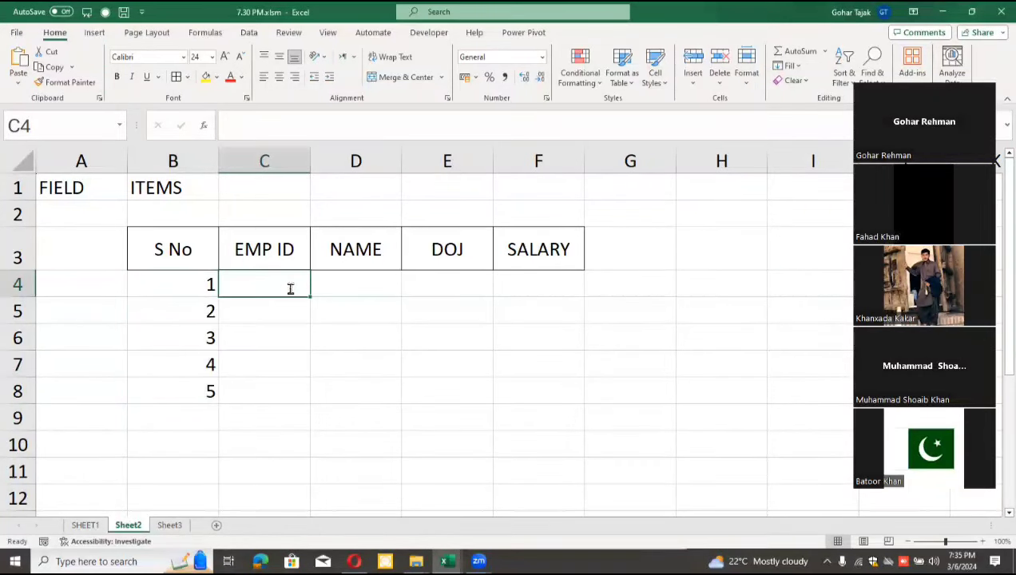
type("203")
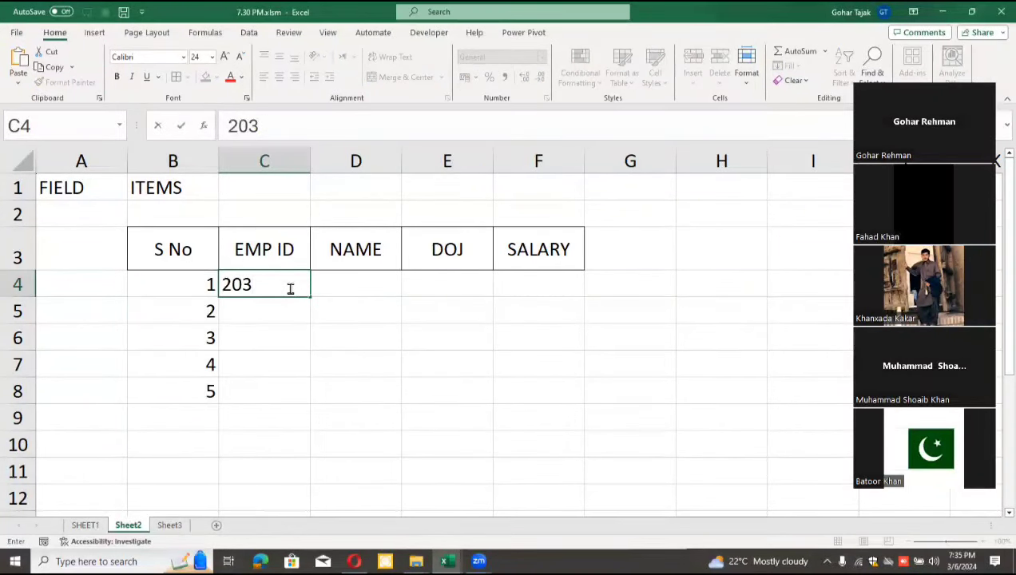
type("9")
key("Return")
Step: Center the S No and EMP ID data cells B4:C8 horizontally and vertically
left_click(290, 288)
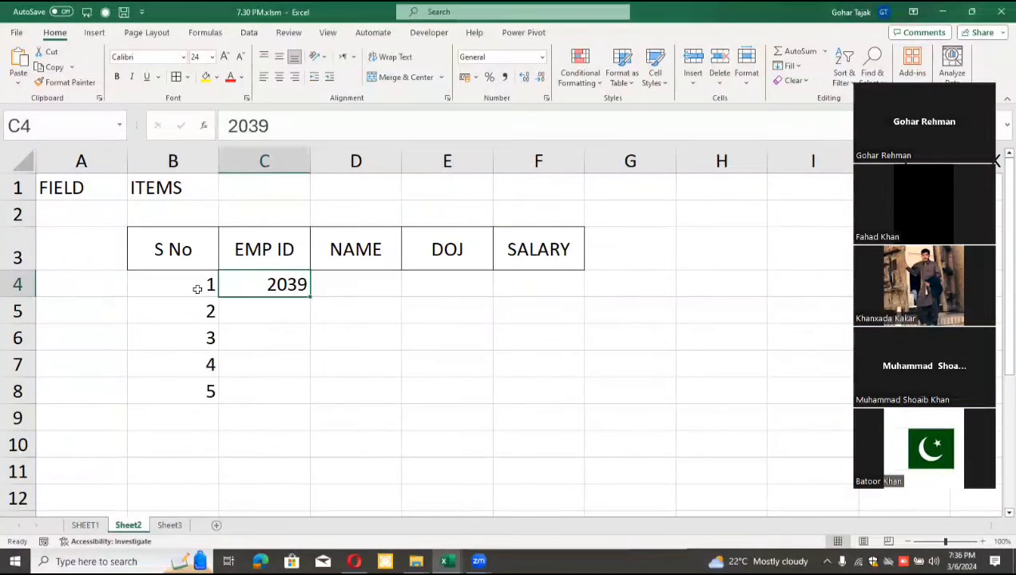
left_click_drag(198, 289, 252, 384)
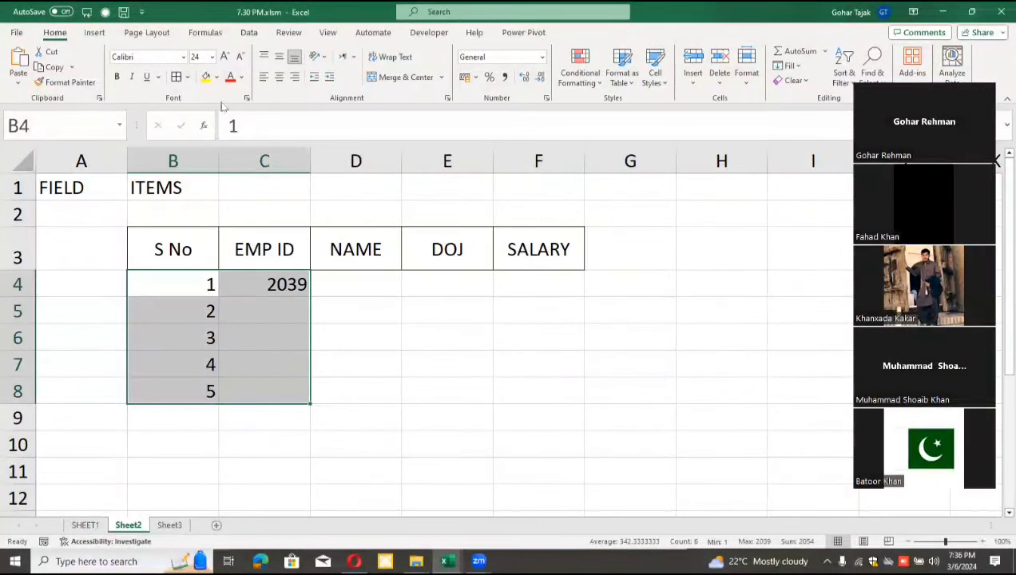
left_click(280, 80)
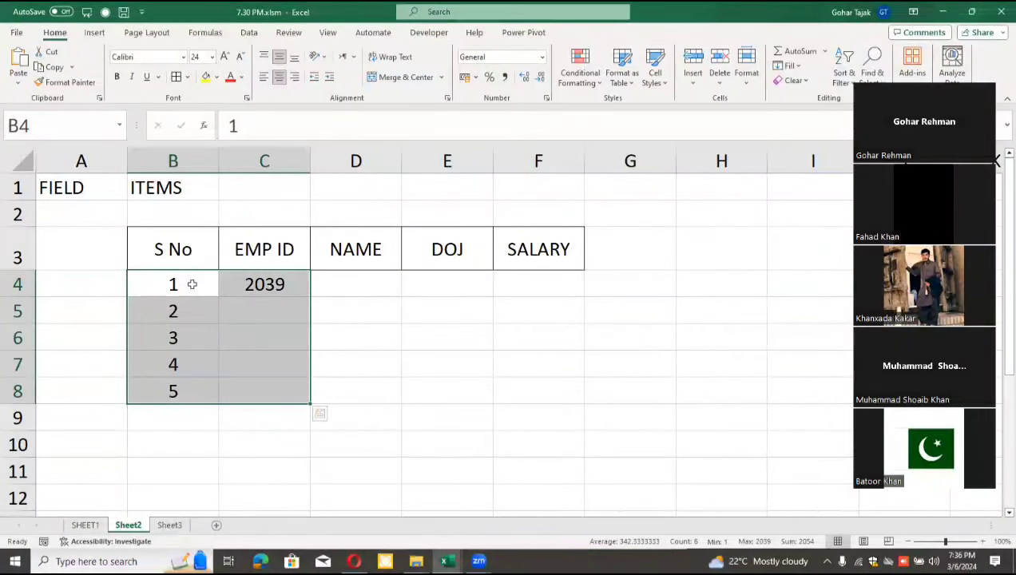
Step: Enter the first three employees' names in D4:D6 under NAME and widen column D slightly
left_click(357, 289)
left_click_drag(358, 289, 354, 386)
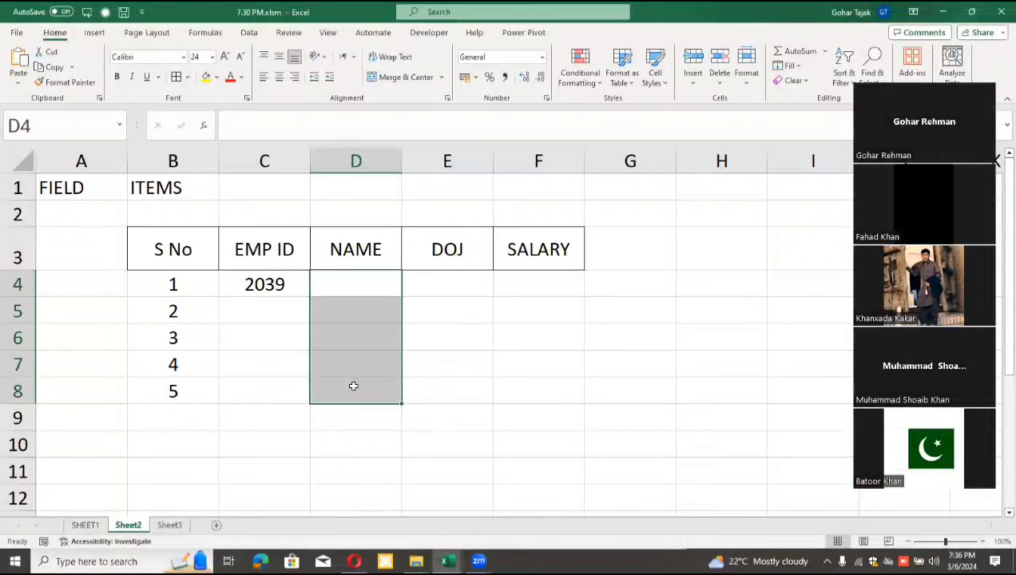
left_click(368, 292)
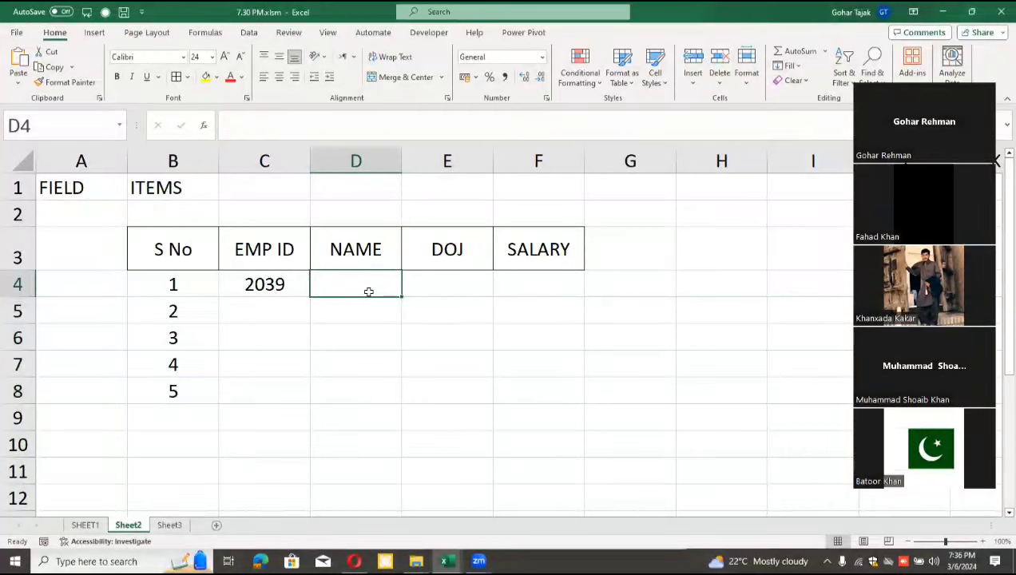
type("tAHIR")
key("Return")
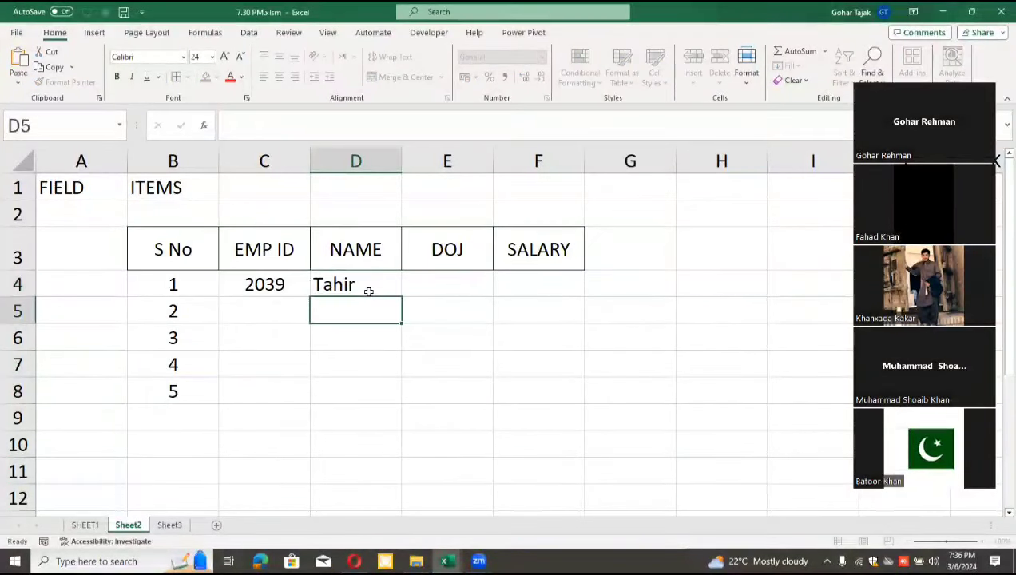
type("Ikram")
key("Return")
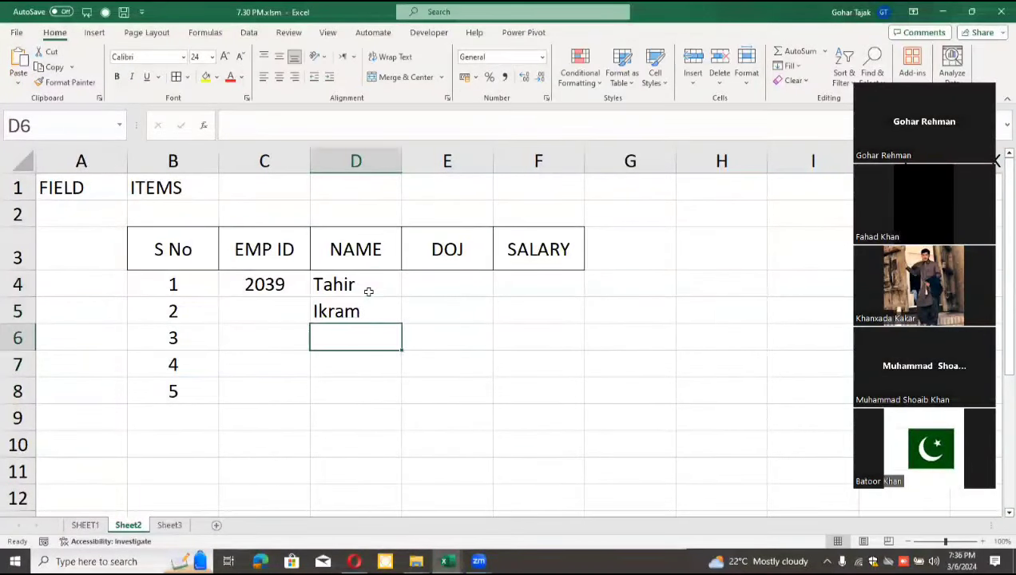
type("Ubaid")
key("Return")
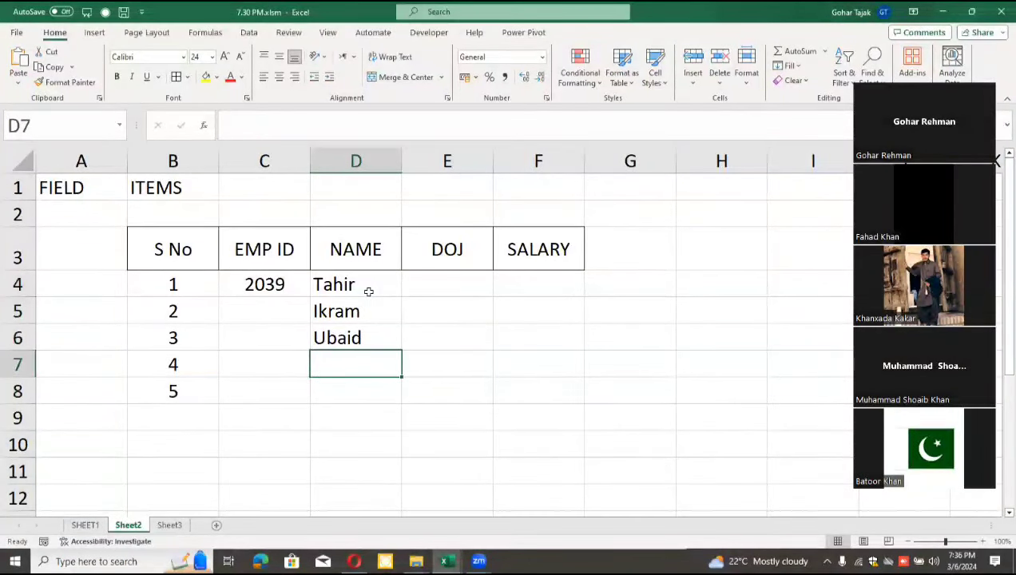
left_click_drag(402, 162, 424, 162)
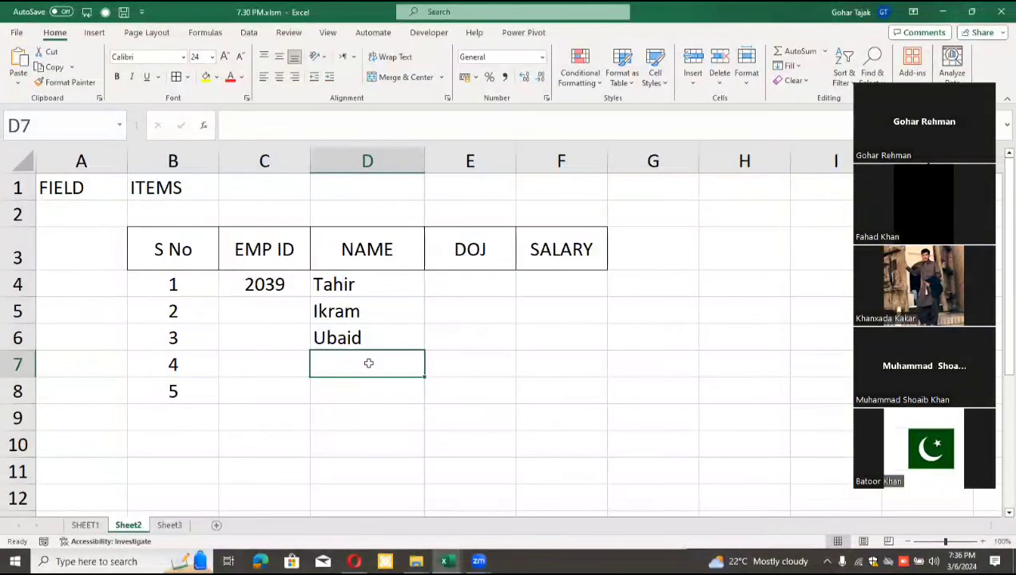
Step: Enter 23 mar 2017 as the first employee's date of joining in cell E4
left_click(450, 288)
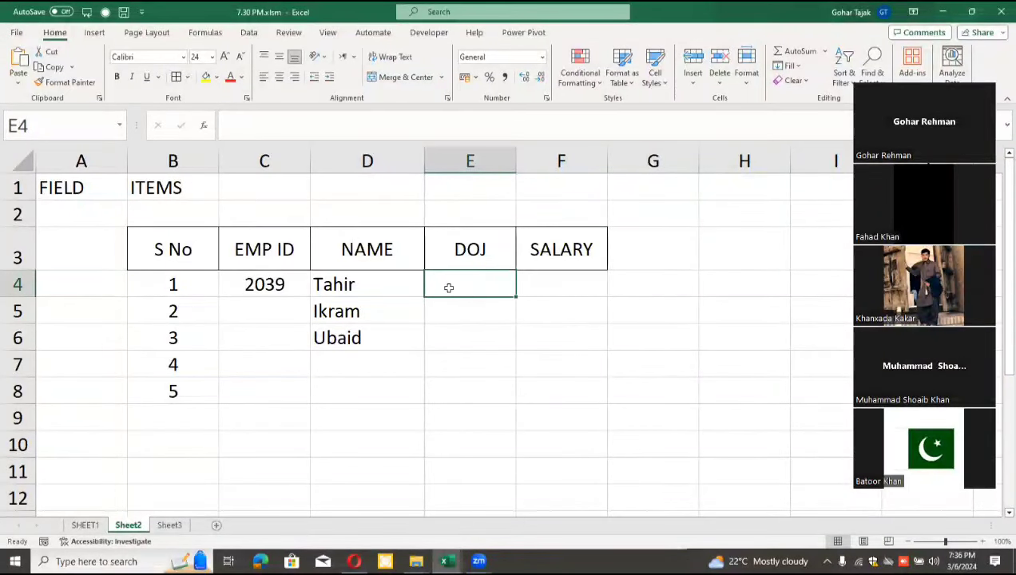
type("23 m")
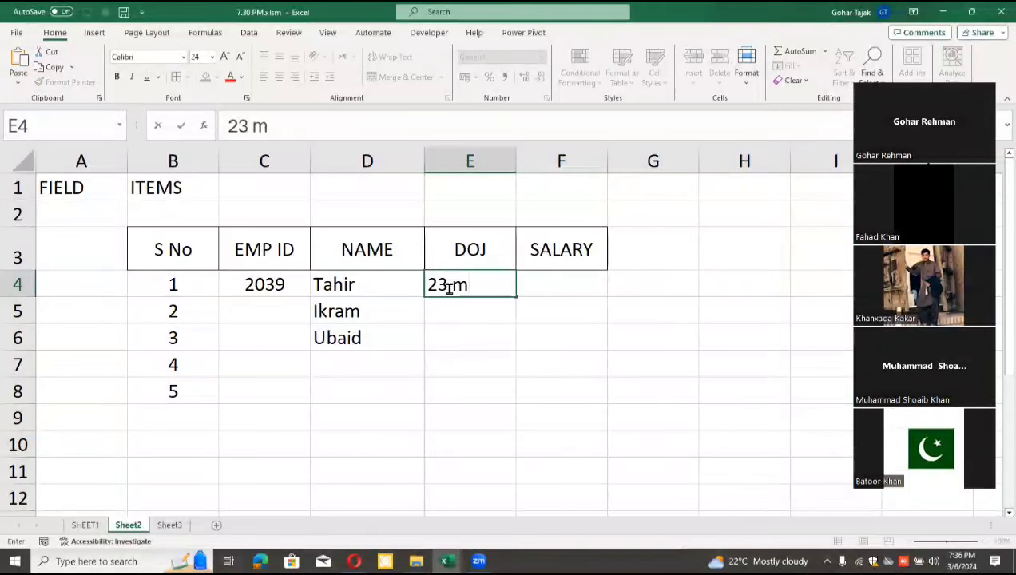
type("ar 2")
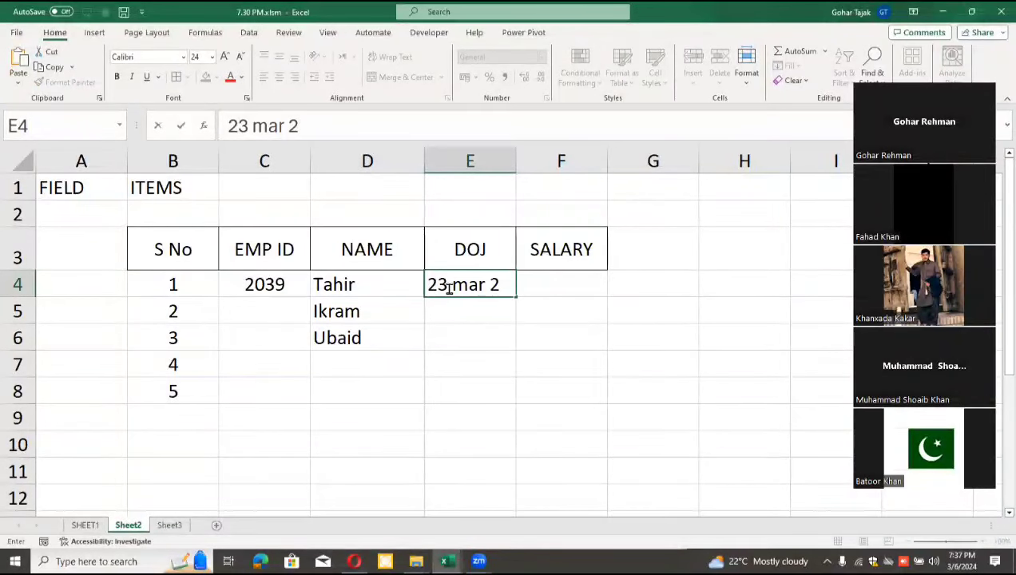
type("017")
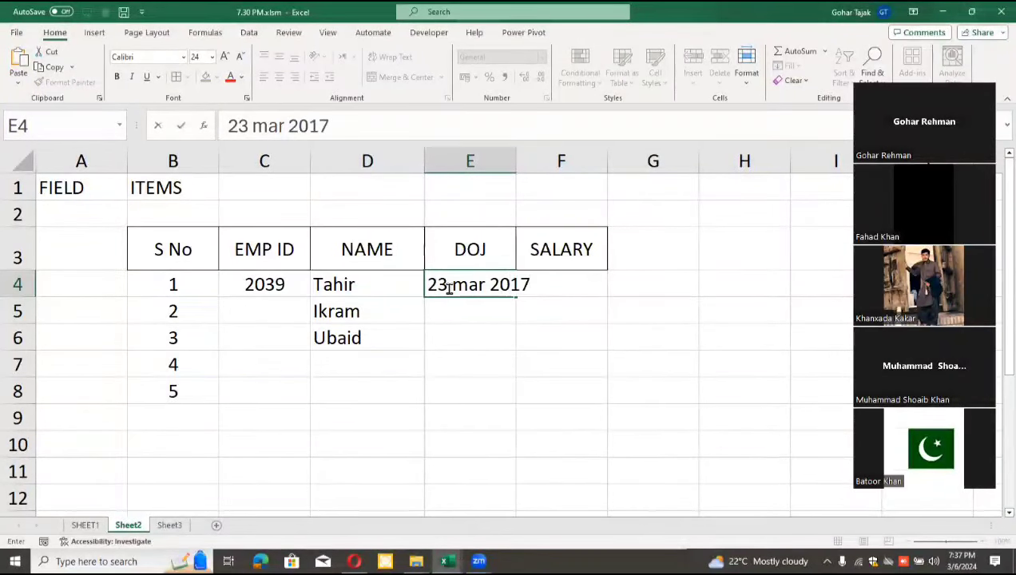
key("Return")
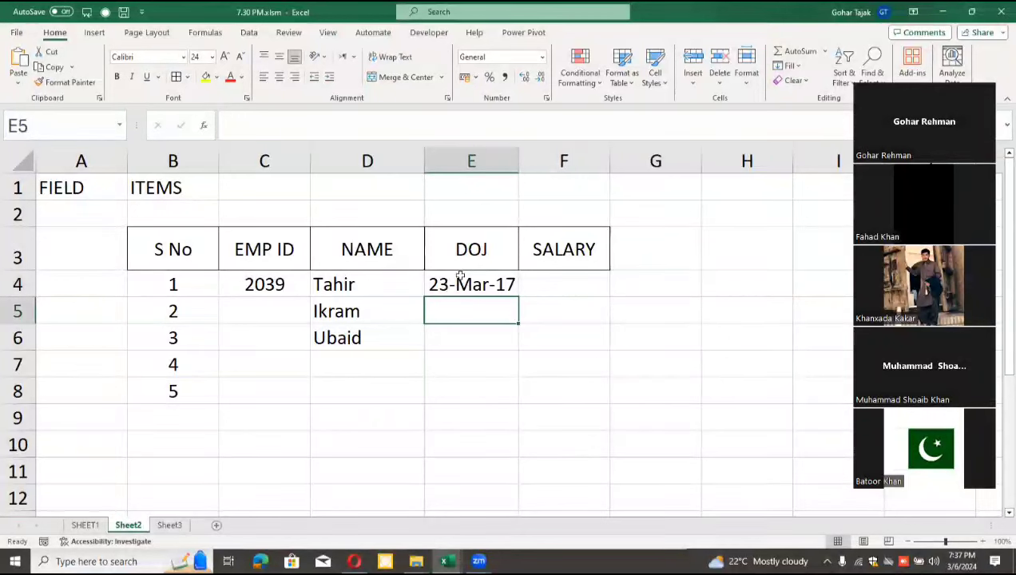
left_click(544, 160)
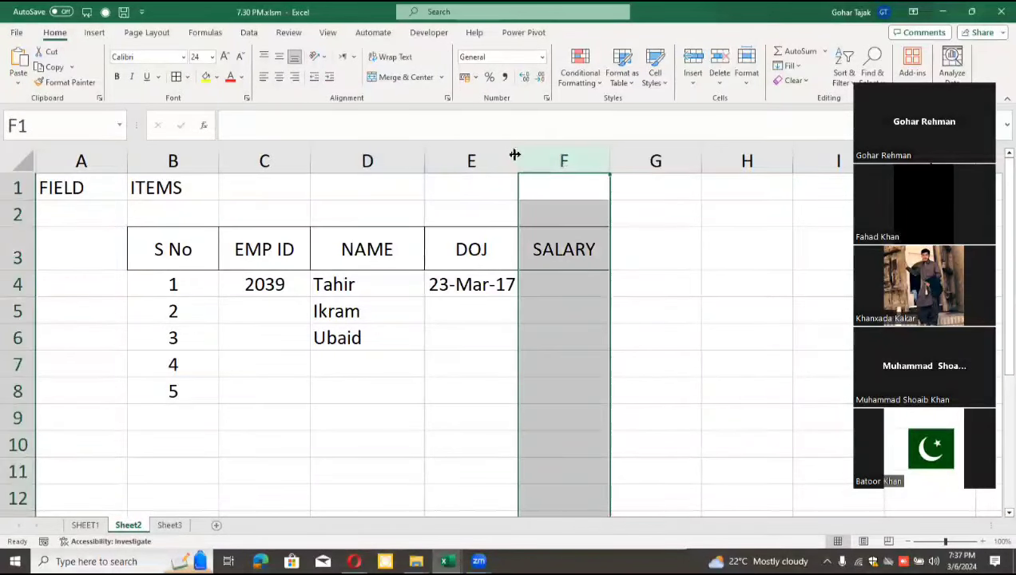
Step: Widen column E and fill the DOJ date from E4 down to E8 as a daily series, centered horizontally
left_click_drag(513, 157, 559, 161)
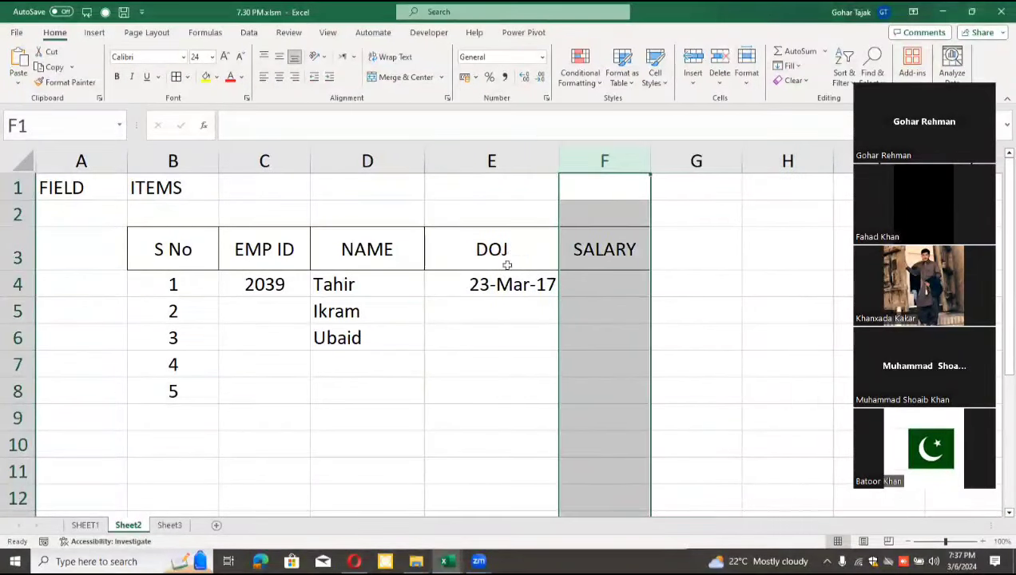
left_click(500, 284)
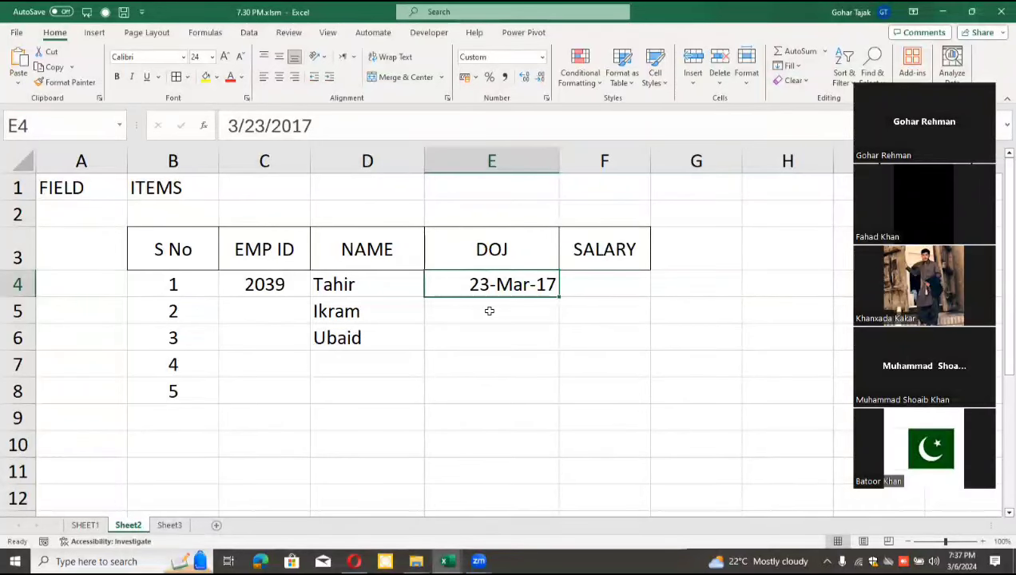
left_click_drag(559, 297, 557, 401)
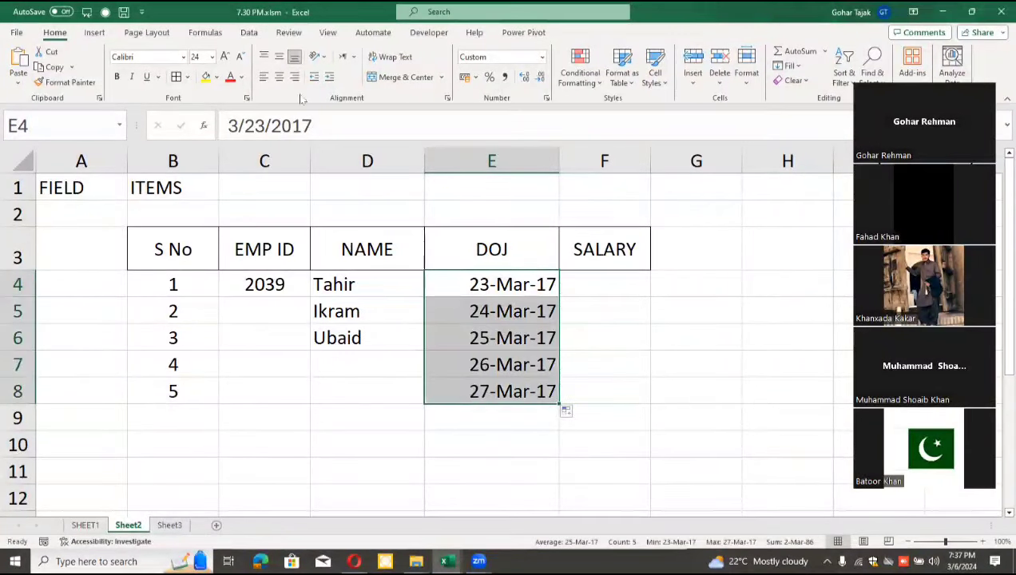
left_click(279, 77)
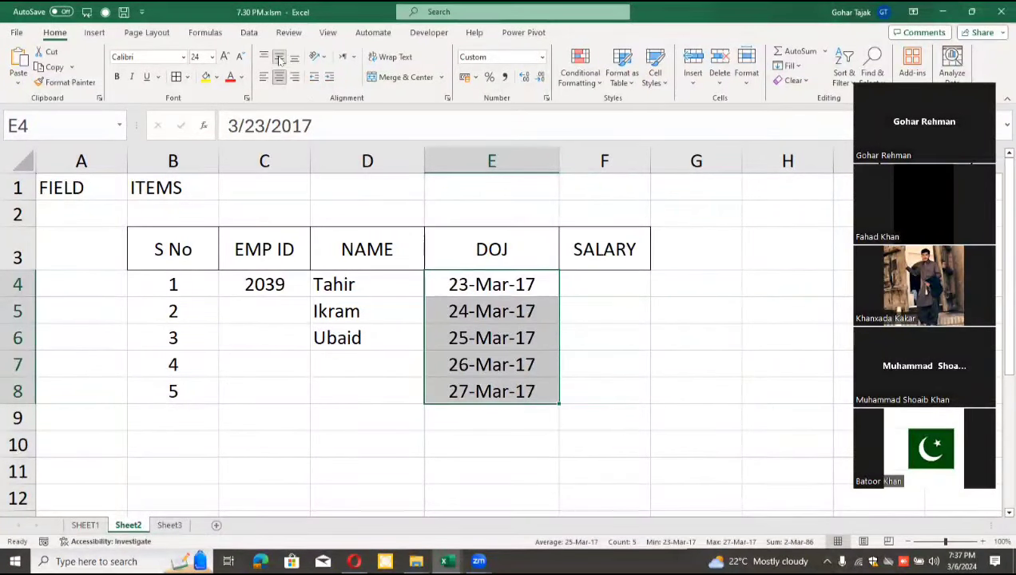
Step: Enter a salary of 23409 in F4 and fill it down to F8 as a series increasing by 1
left_click(618, 287)
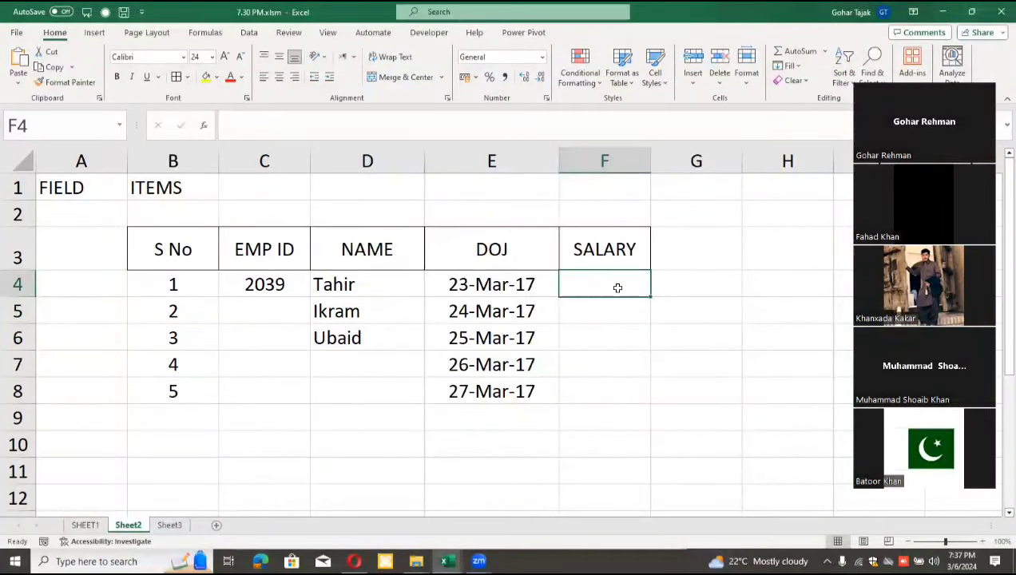
type("2340")
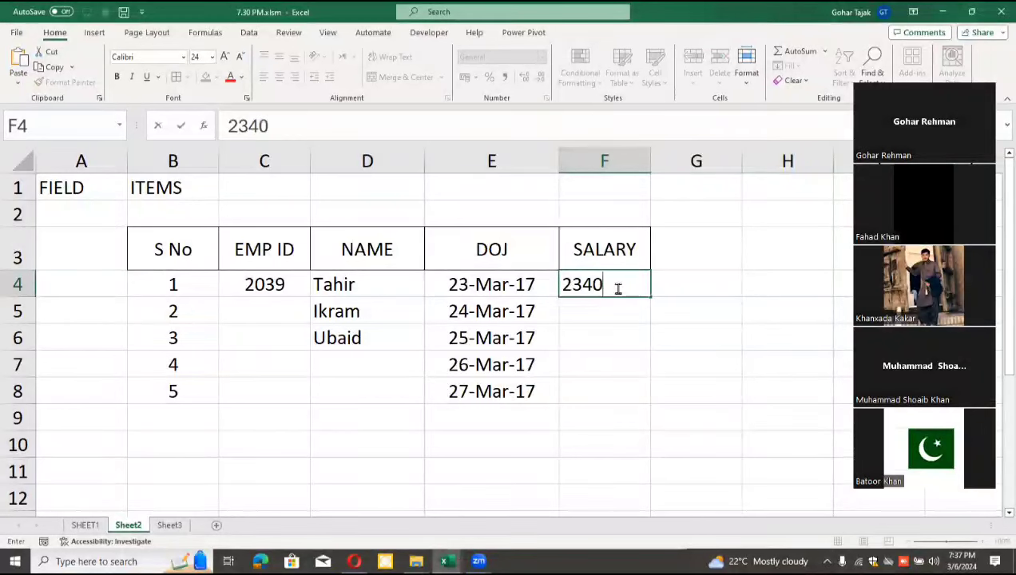
type("9")
key("Return")
left_click(615, 286)
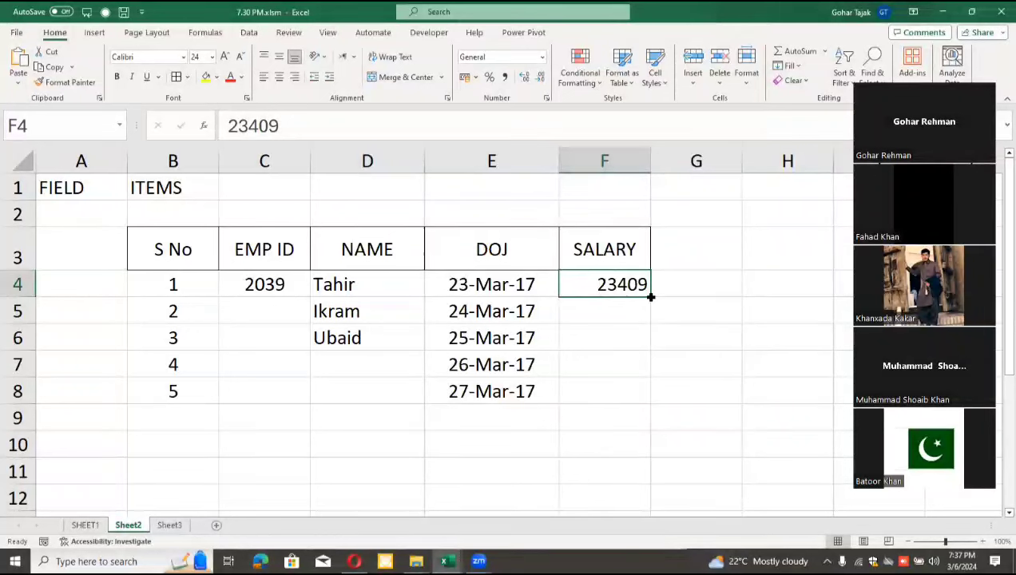
left_click_drag(647, 342, 648, 400)
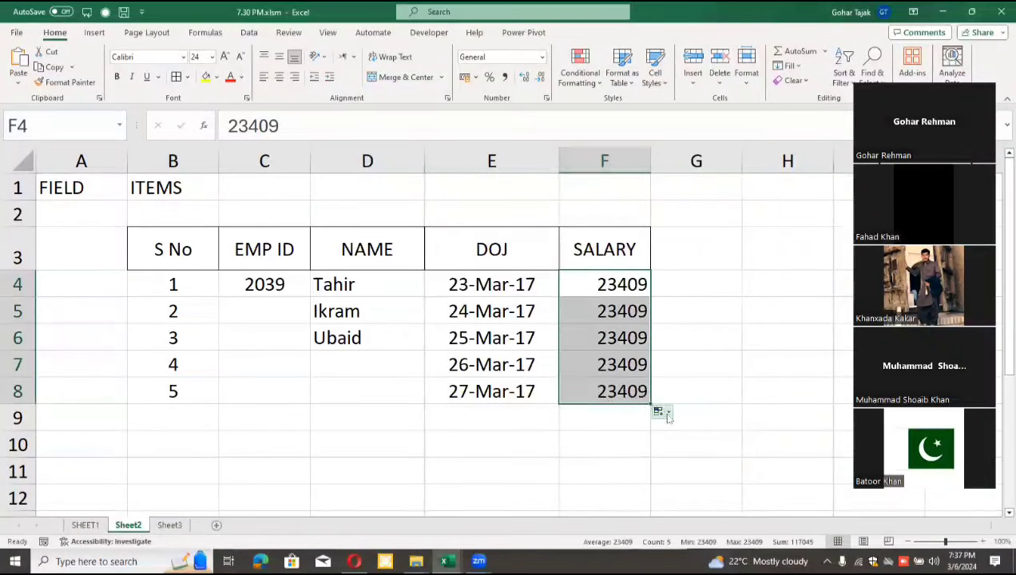
left_click(662, 414)
left_click(679, 442)
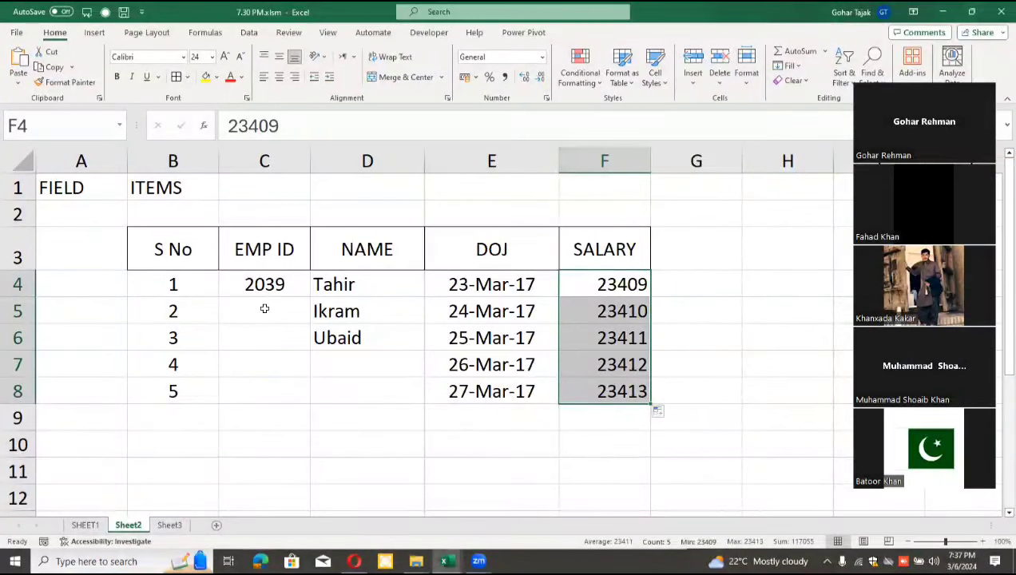
left_click(175, 249)
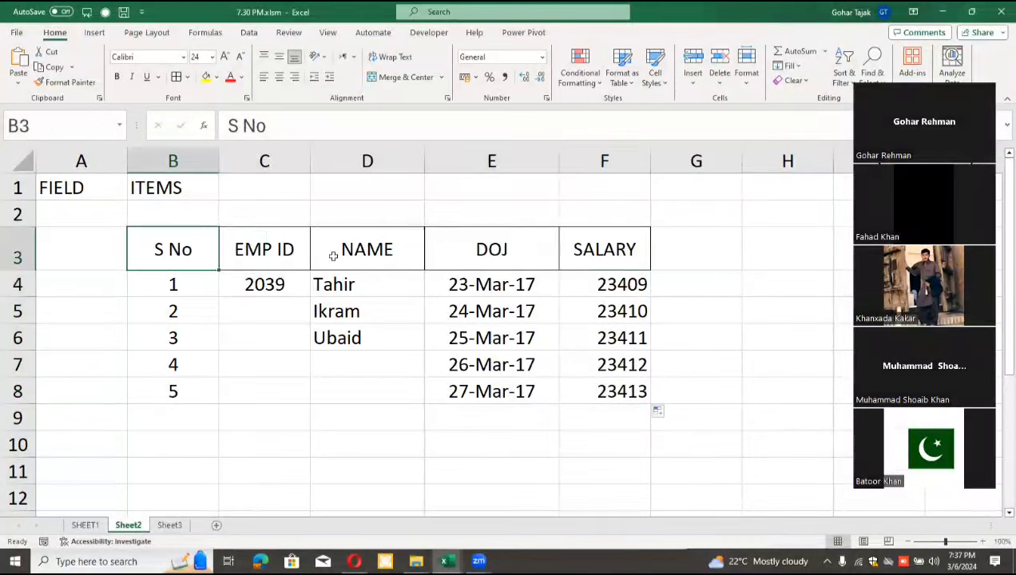
left_click_drag(333, 255, 583, 265)
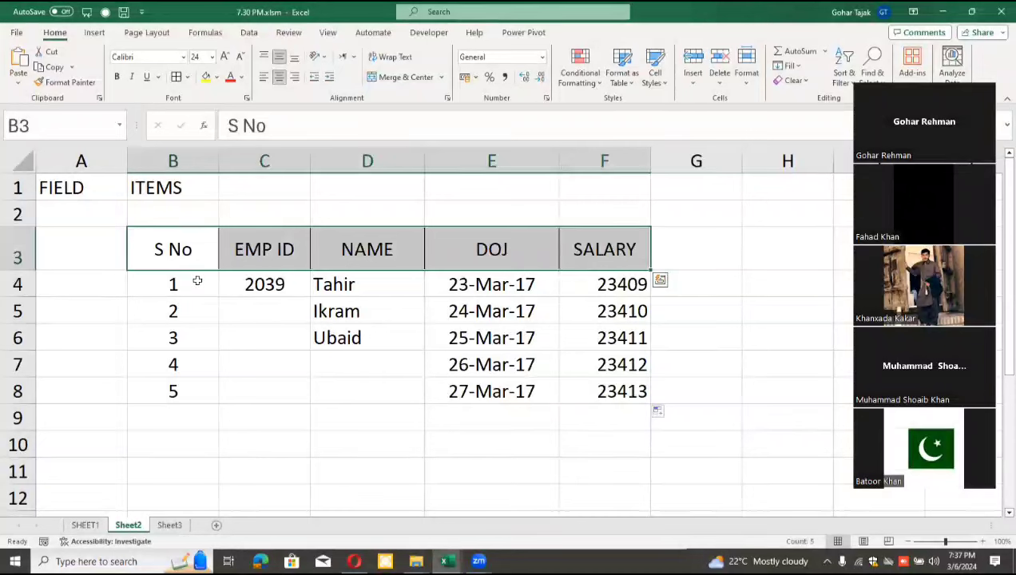
left_click_drag(197, 281, 202, 393)
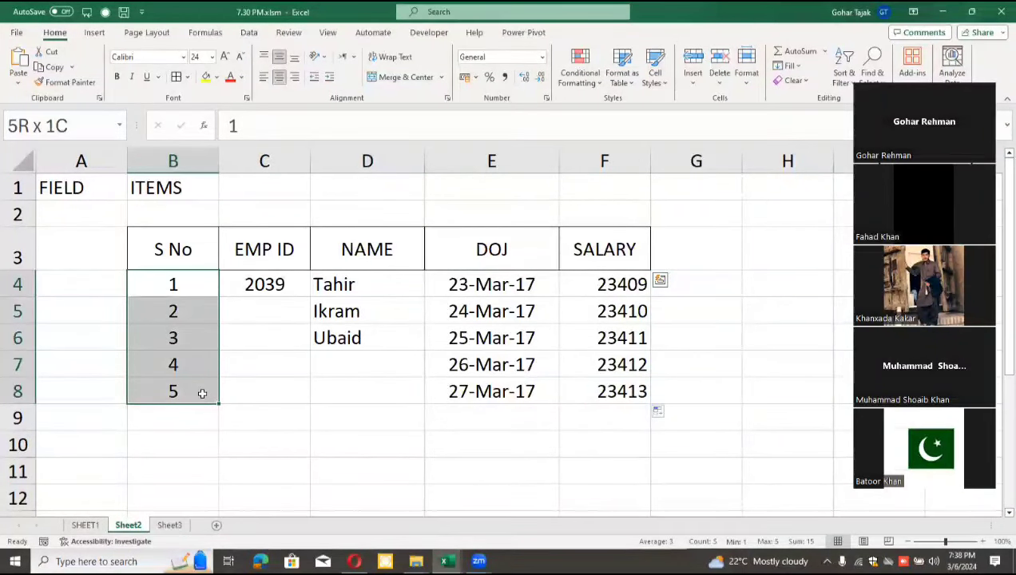
left_click_drag(203, 393, 243, 403)
left_click_drag(336, 289, 340, 378)
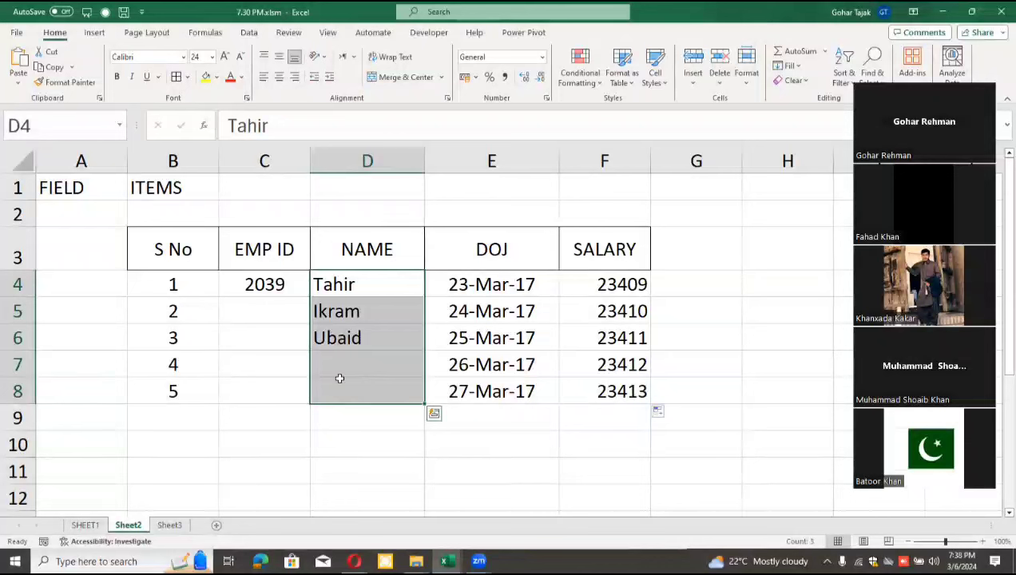
left_click_drag(481, 277, 507, 390)
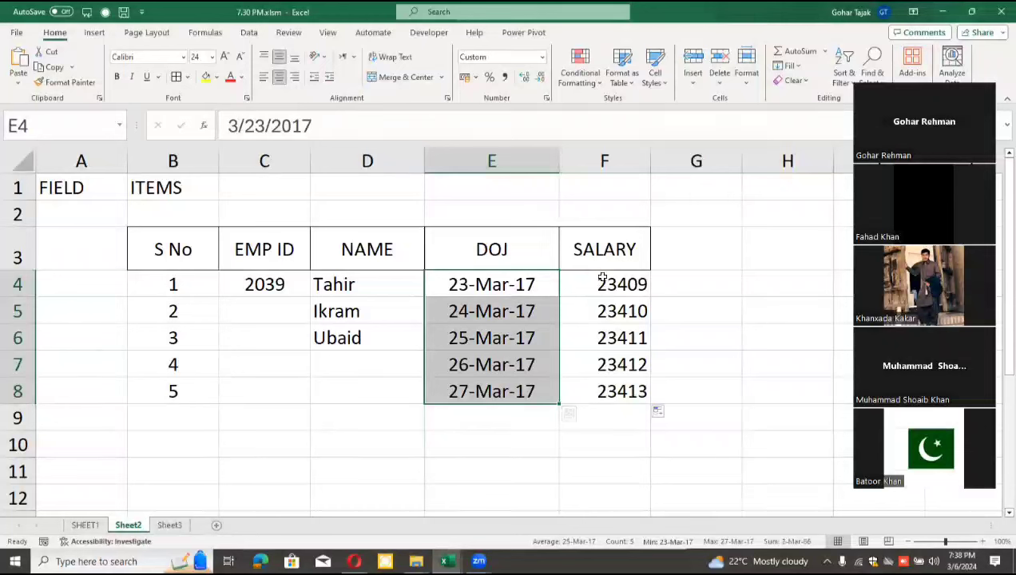
left_click_drag(599, 280, 605, 386)
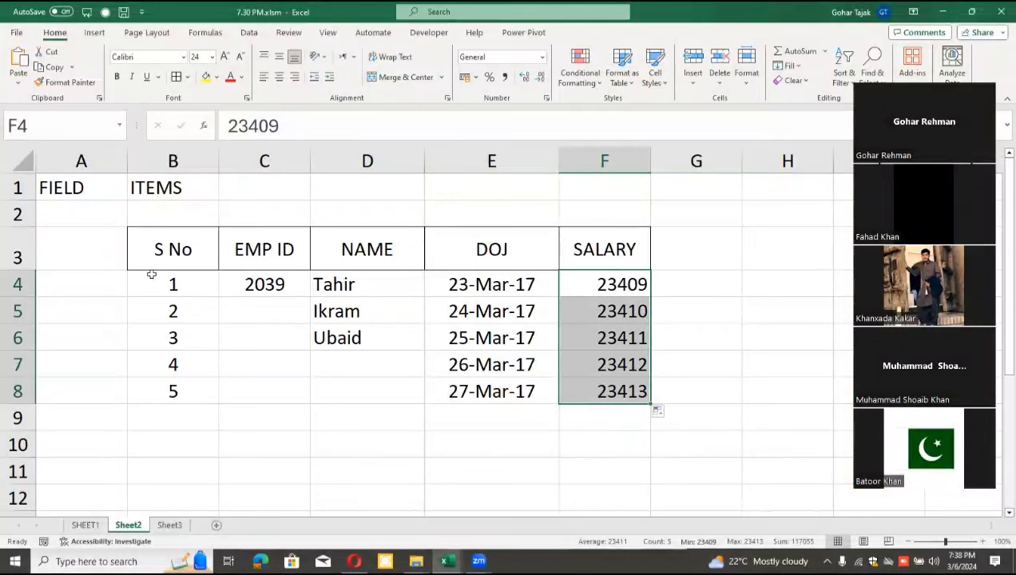
Step: Try the different horizontal and vertical alignments on the header cells B3:F3, finishing with left and bottom alignment
left_click_drag(167, 253, 561, 262)
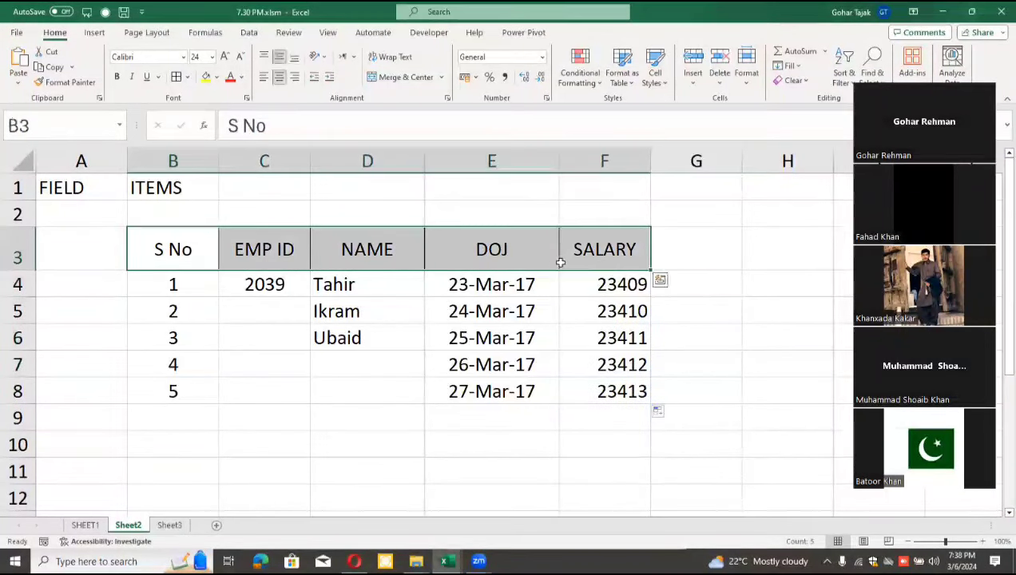
left_click(295, 82)
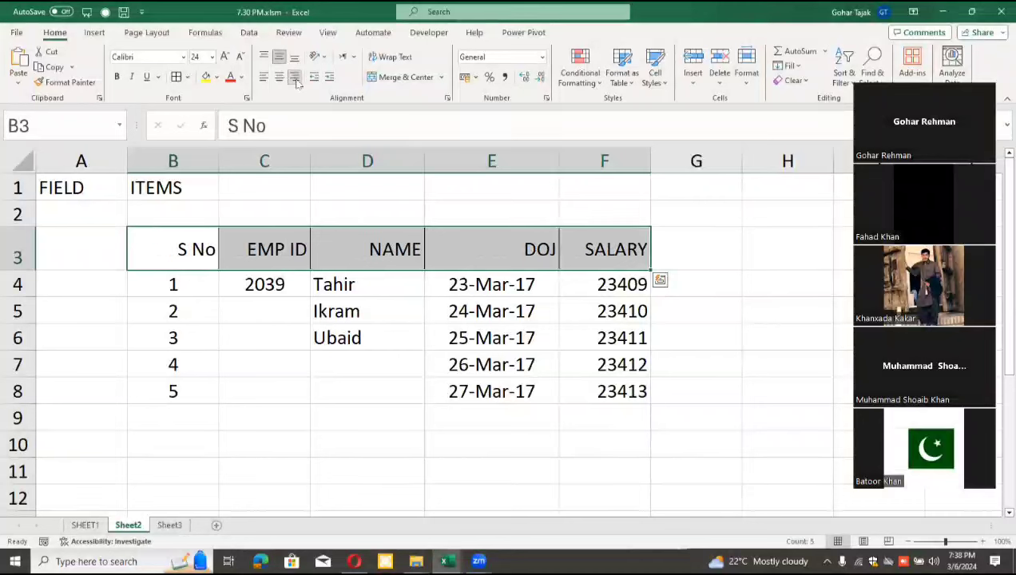
left_click(278, 81)
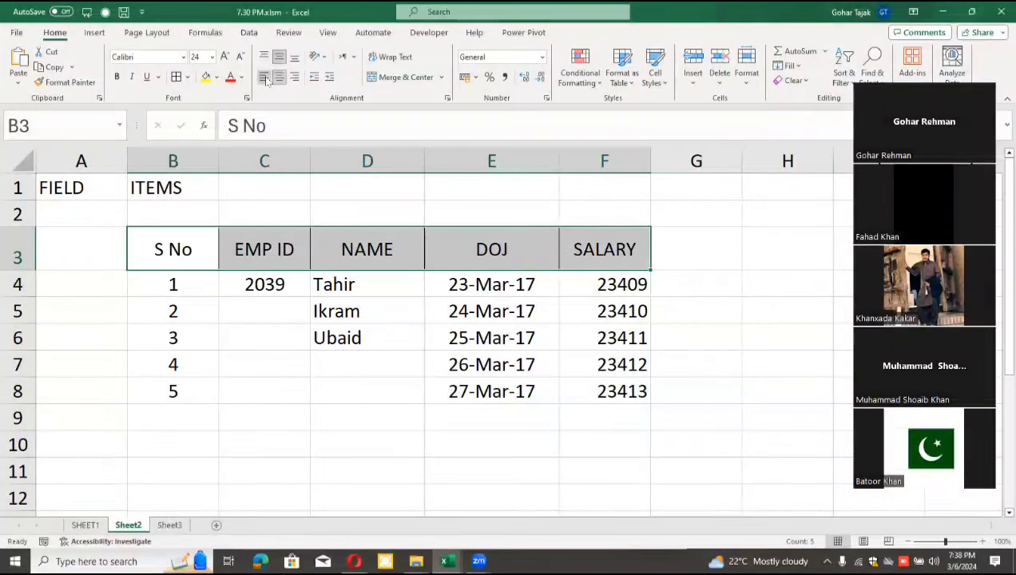
left_click(265, 78)
left_click(295, 58)
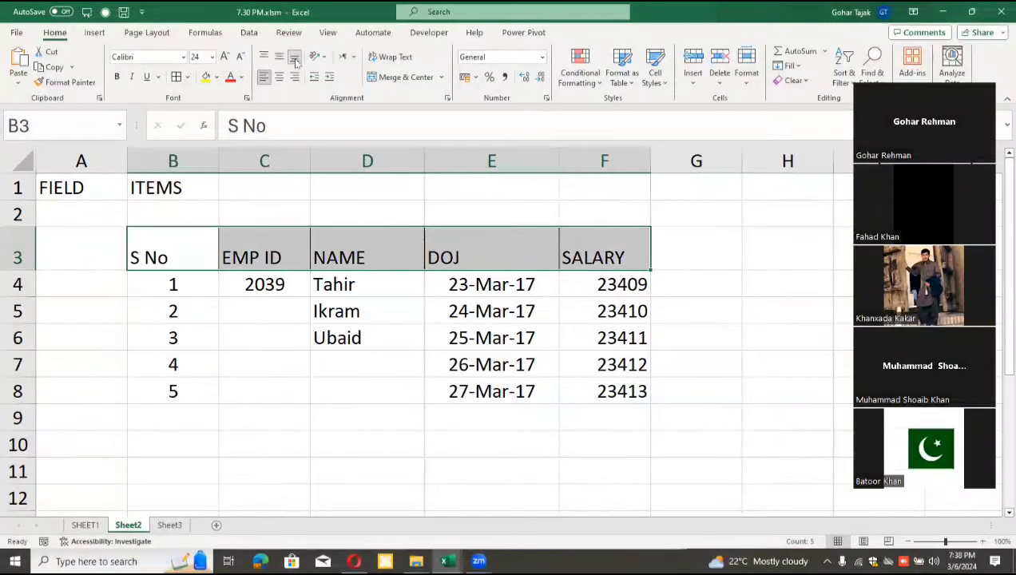
left_click(280, 59)
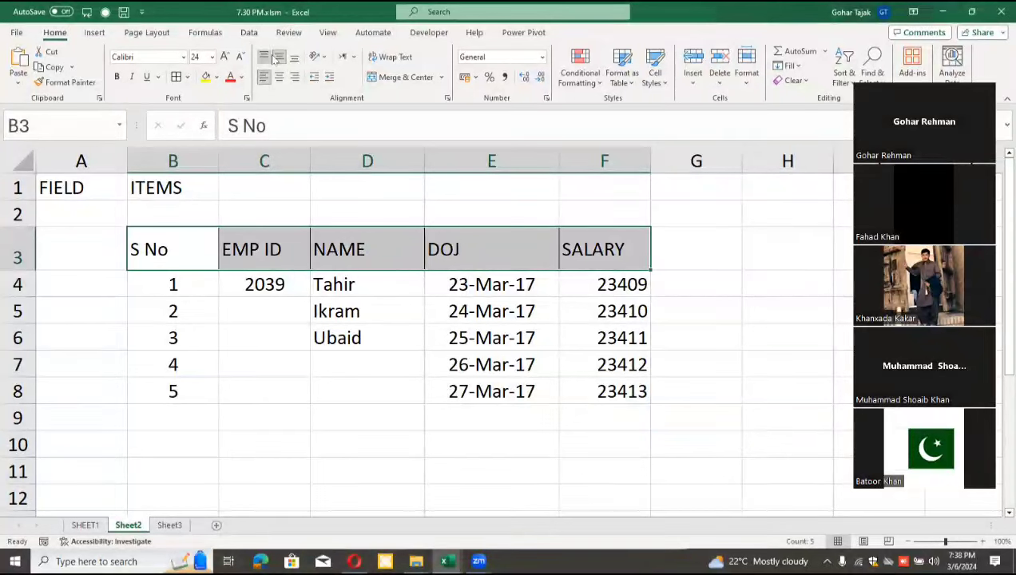
left_click(268, 57)
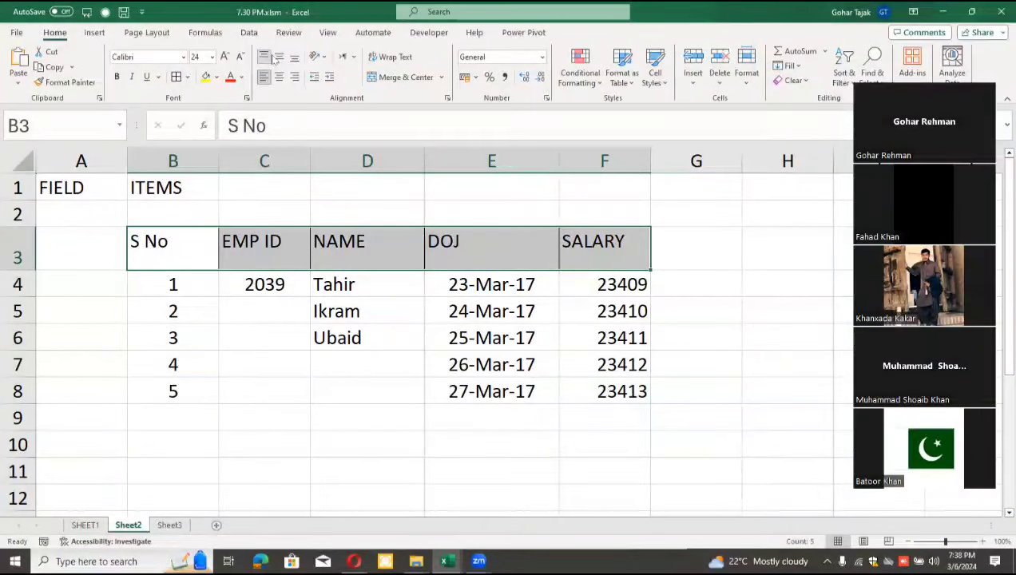
left_click(280, 59)
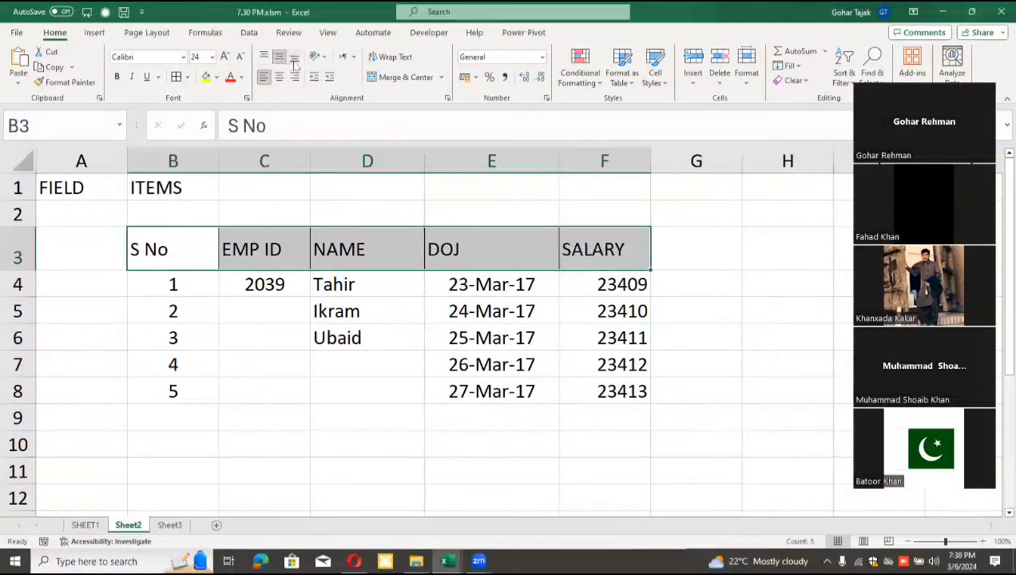
left_click(294, 58)
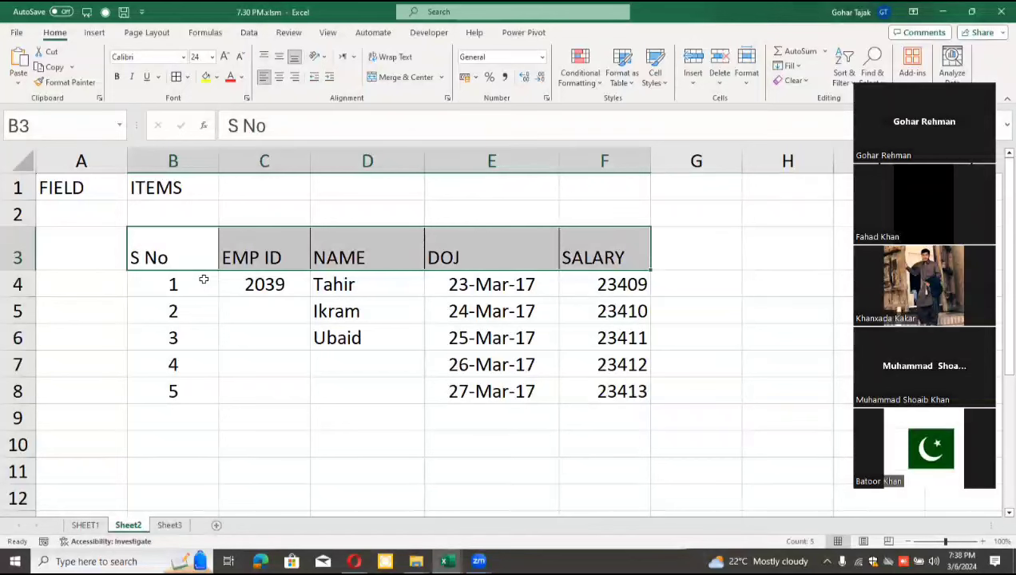
Step: Center the table header cells B3:F3 horizontally
left_click_drag(200, 278, 569, 397)
left_click_drag(186, 244, 559, 266)
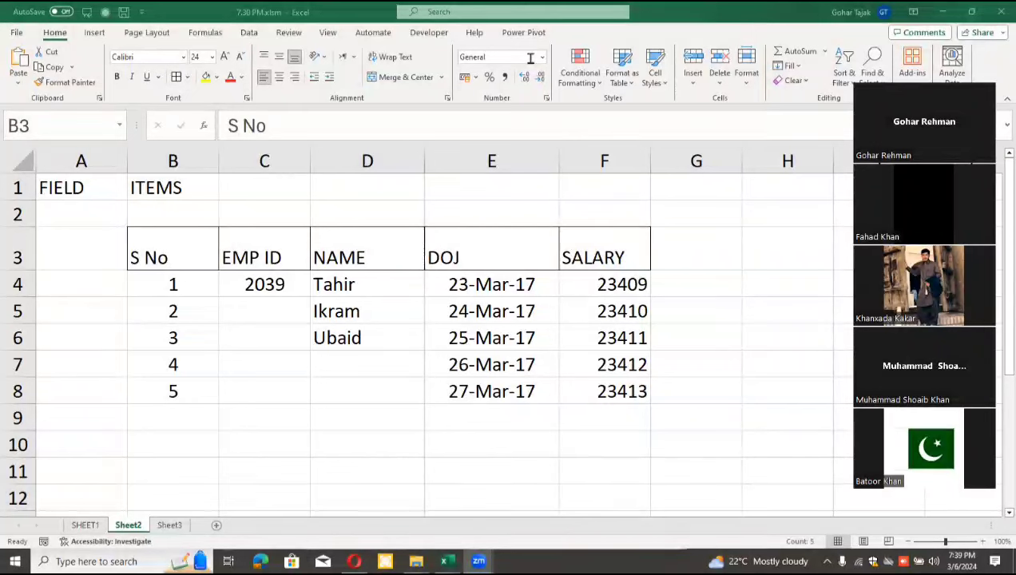
left_click(211, 246)
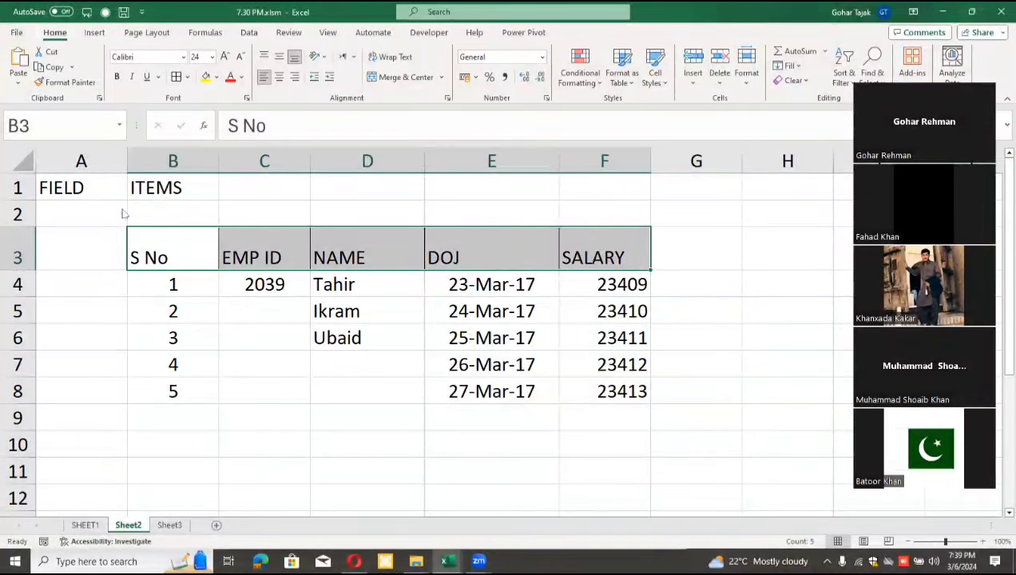
key("alt+h")
key("a")
key("c")
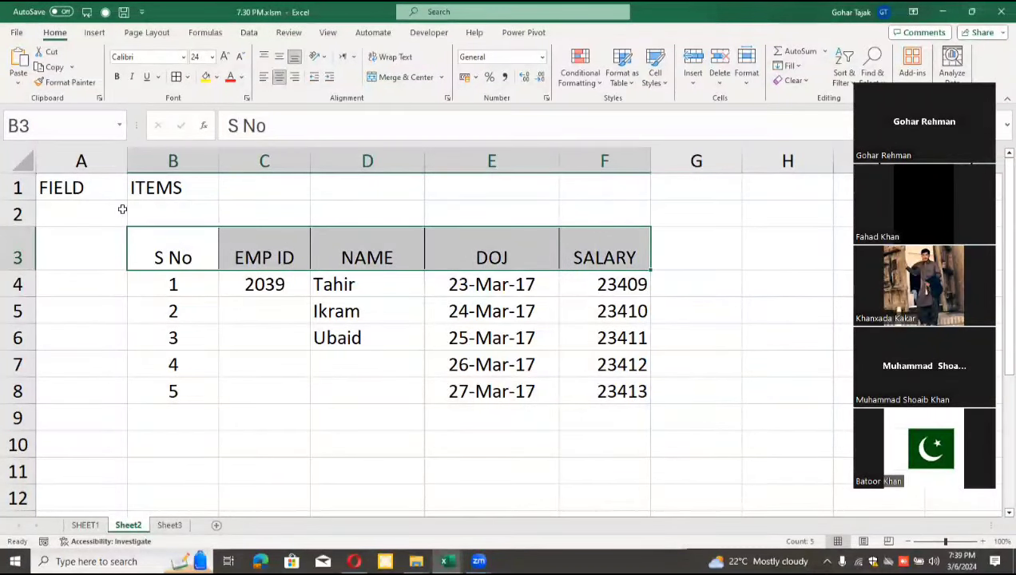
Step: Enter the shortcut ALT HAC in cell A2 under FIELD
left_click(122, 209)
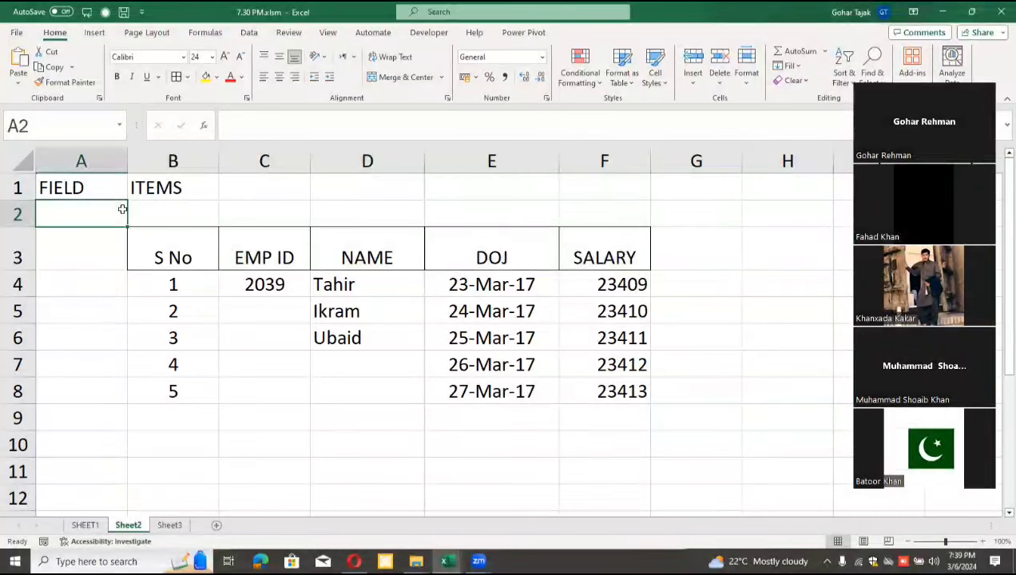
type("ALT HA")
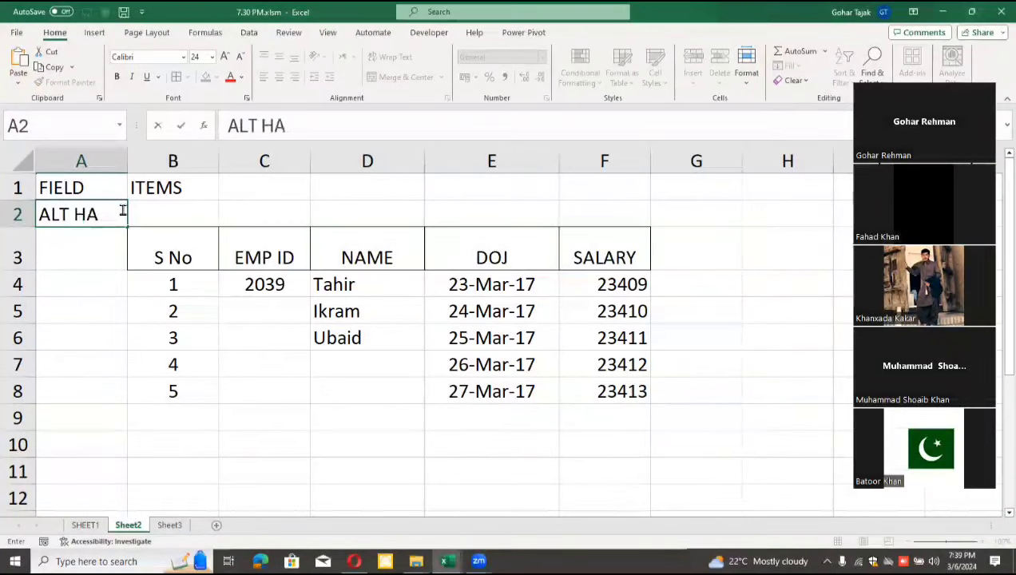
type("C")
key("Return")
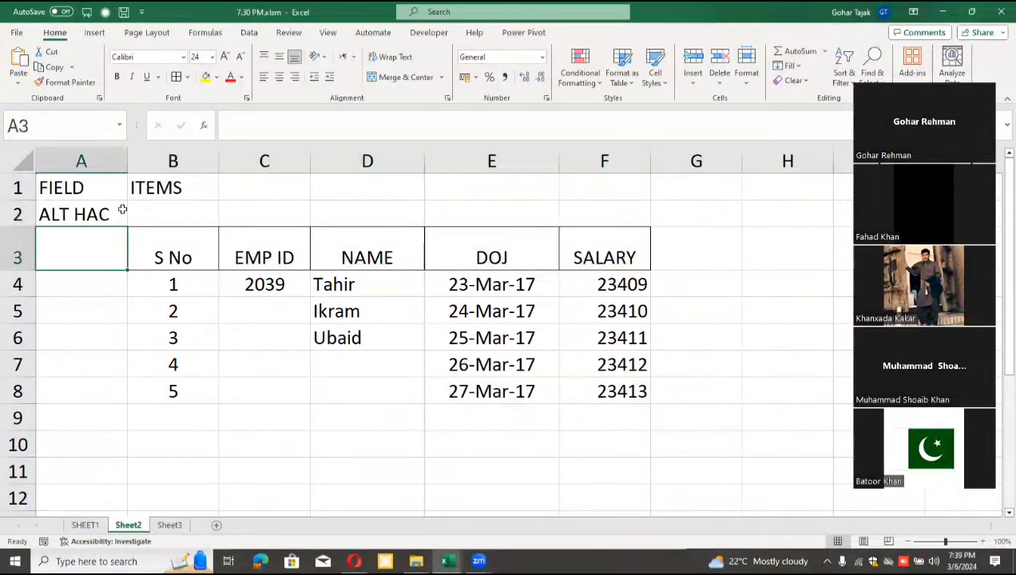
Step: Insert a blank row at row 3, directly above the employee table's header row
key("shift+space")
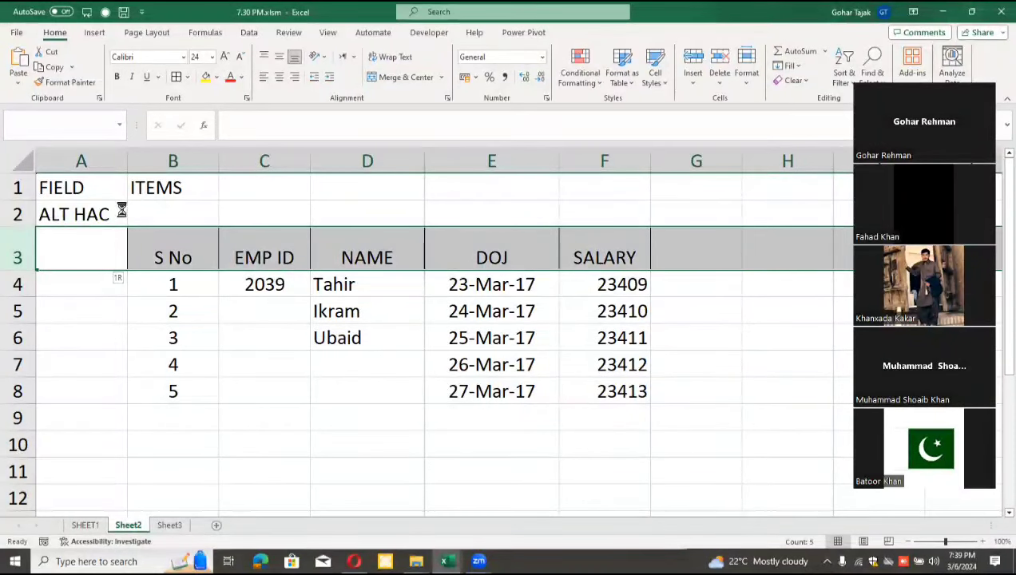
key("ctrl+shift+plus")
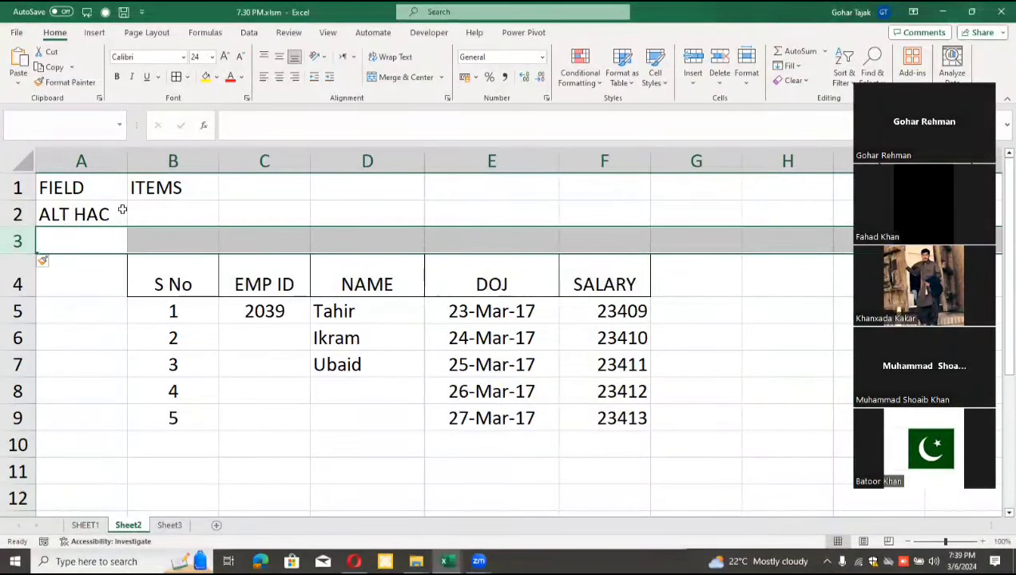
key("Down")
key("Up")
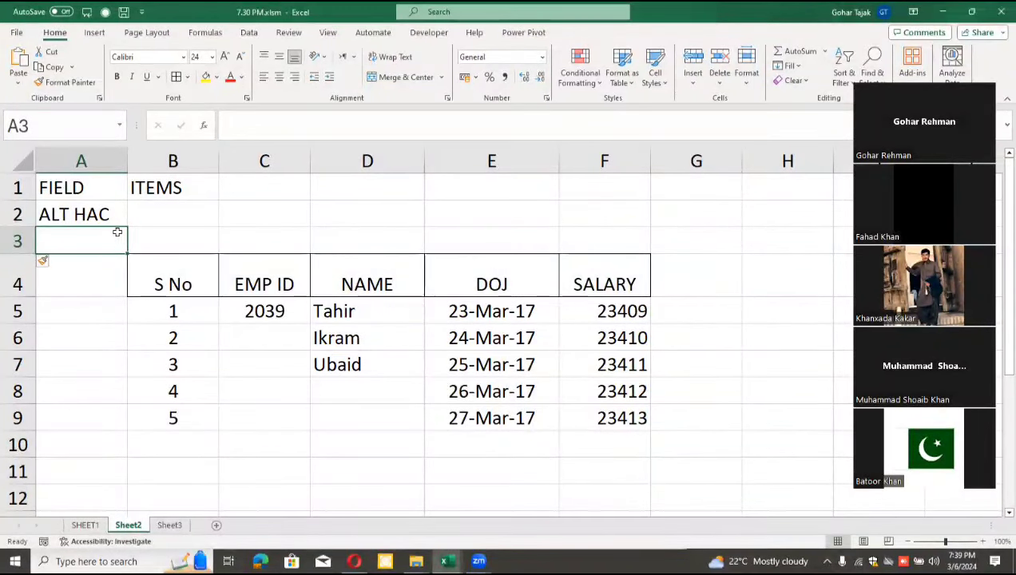
Step: Enter center in cell B2 under ITEMS as the description of the ALT HAC shortcut
left_click(159, 222)
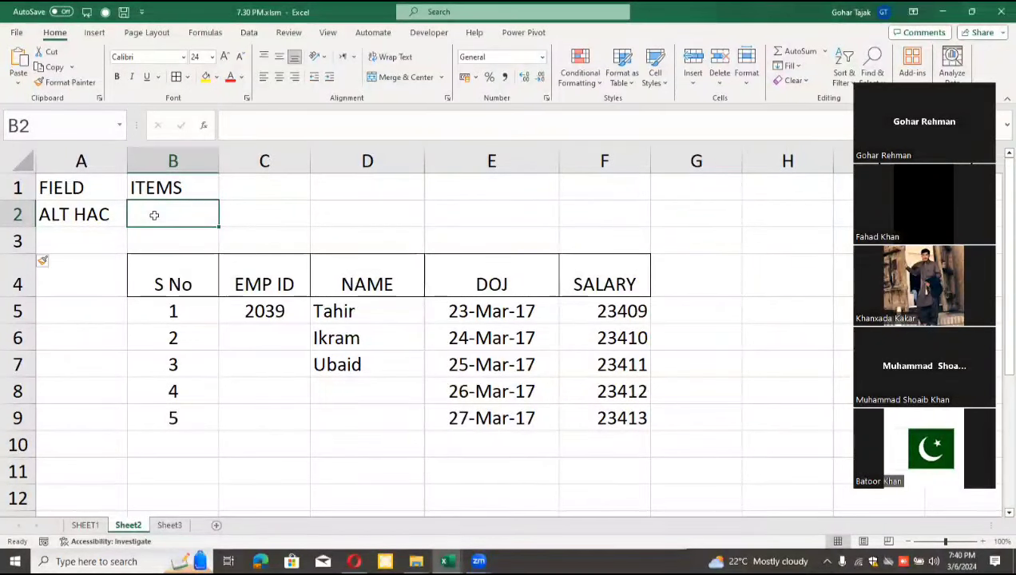
type("center")
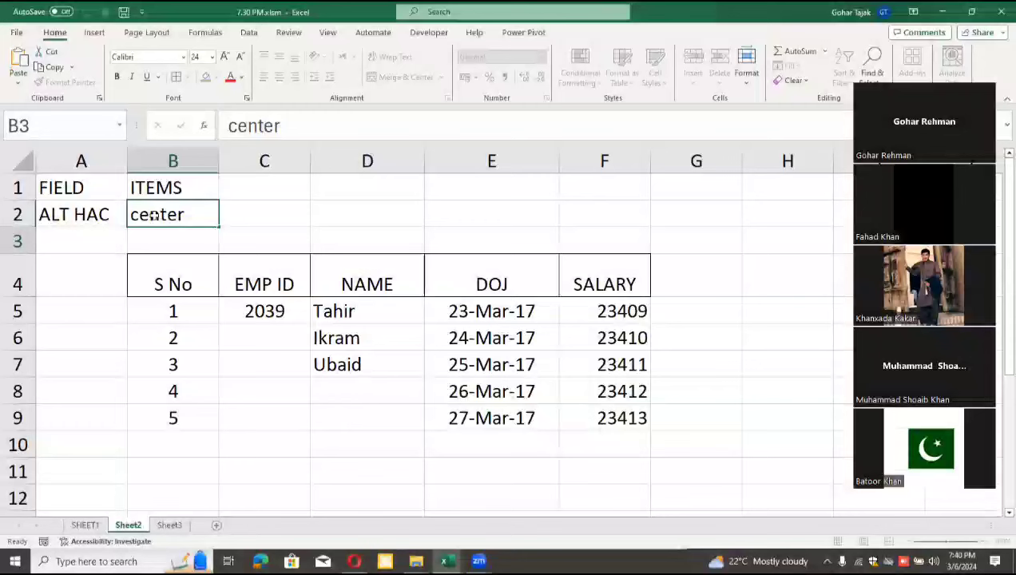
key("Return")
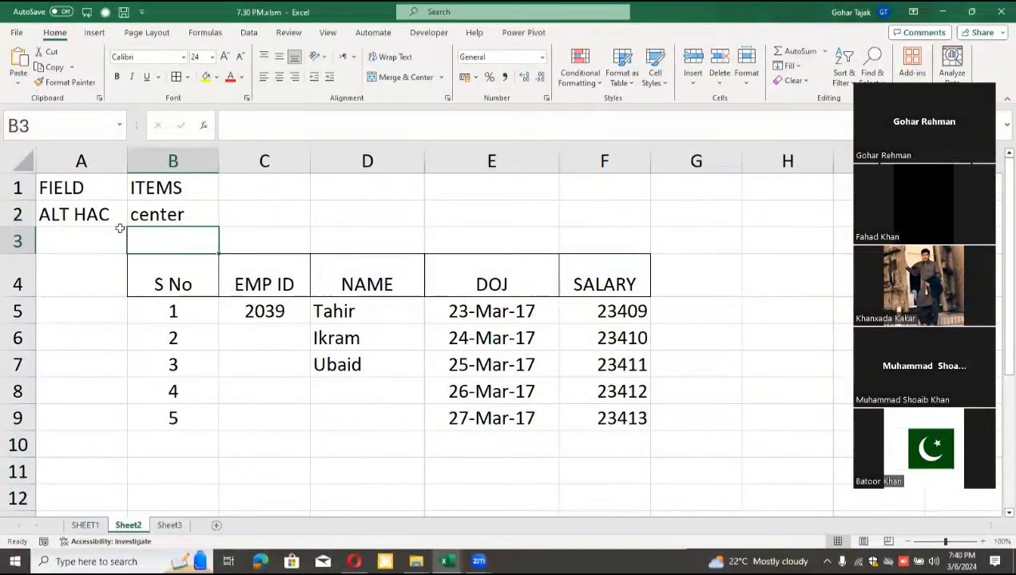
Step: Middle-align the employee table's header cells B4:F4 vertically
key("Left")
left_click_drag(166, 268, 576, 283)
key("alt+h")
key("a")
key("m")
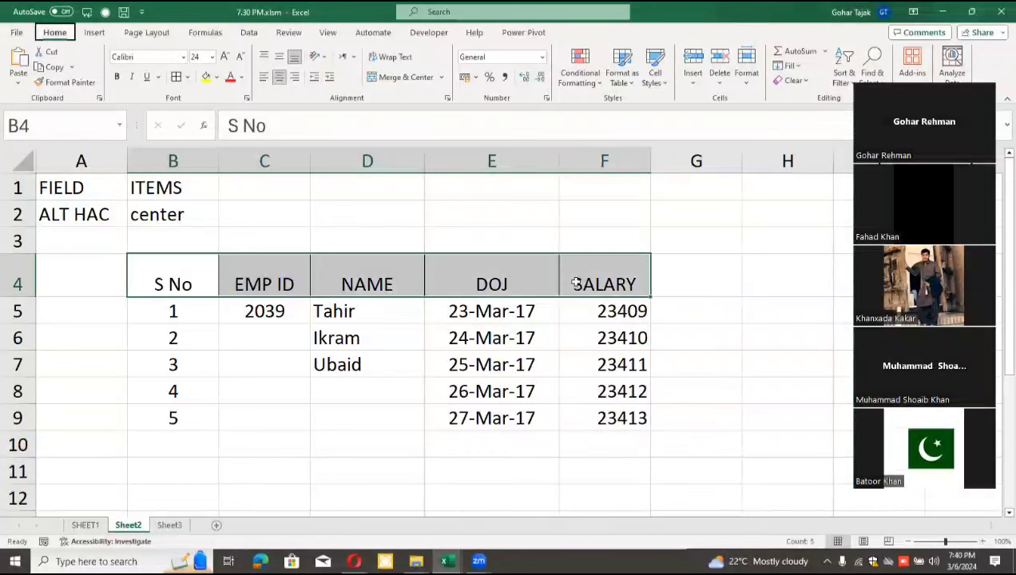
Step: Enter the shortcut ALT HAM in cell A3 and its description Middle in cell B3
left_click(110, 231)
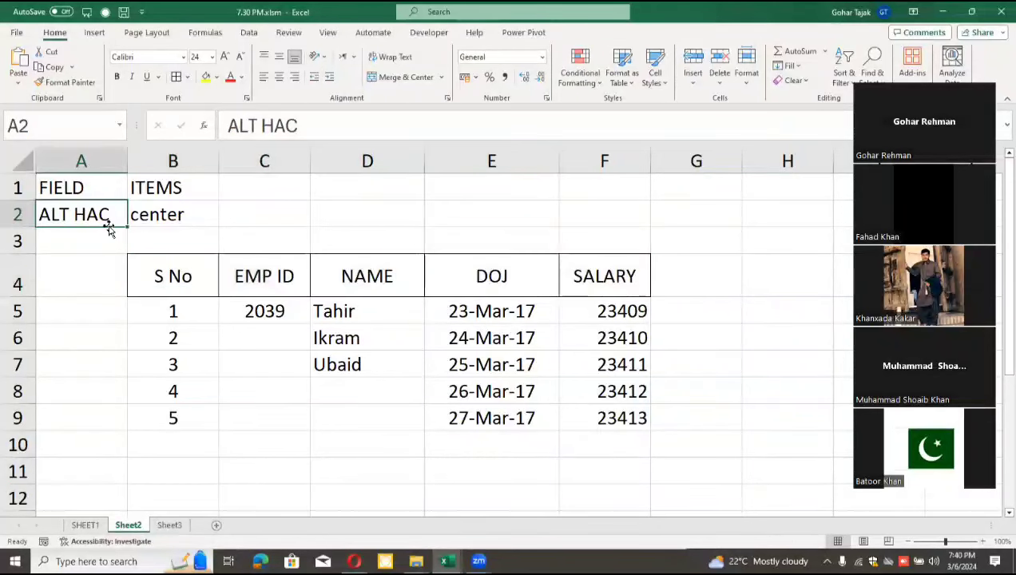
key("Down")
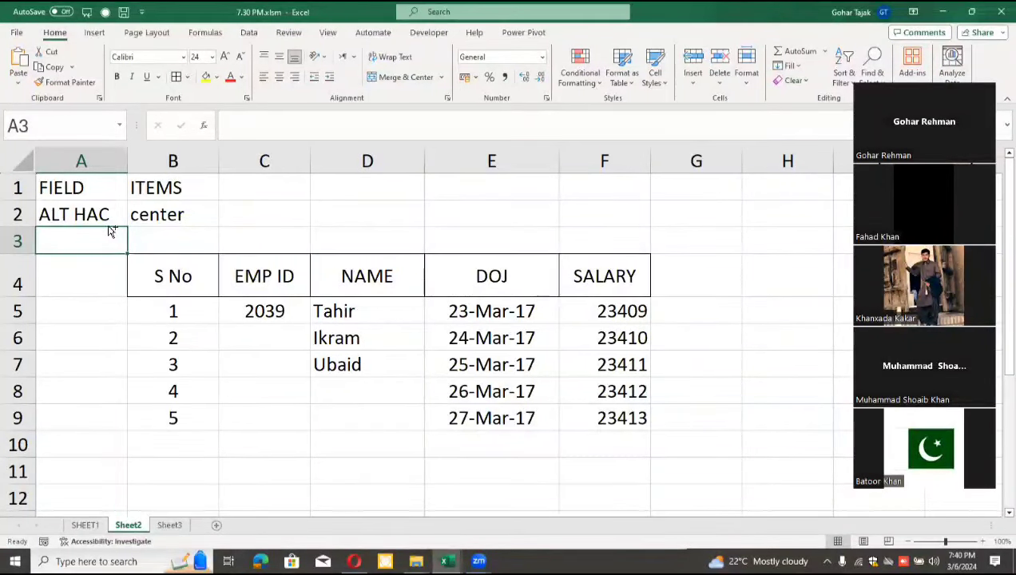
type("ALT HAC")
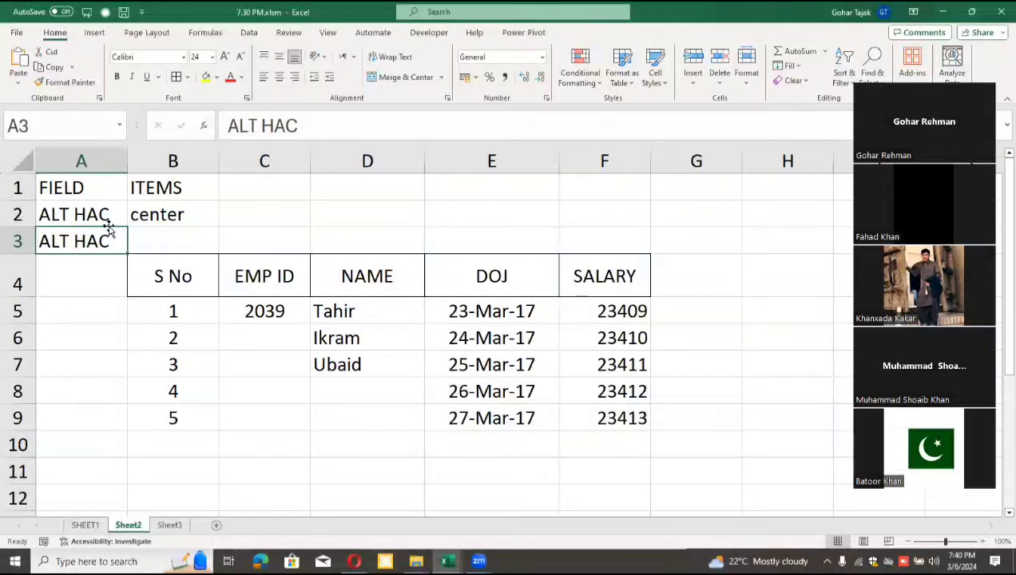
key("BackSpace")
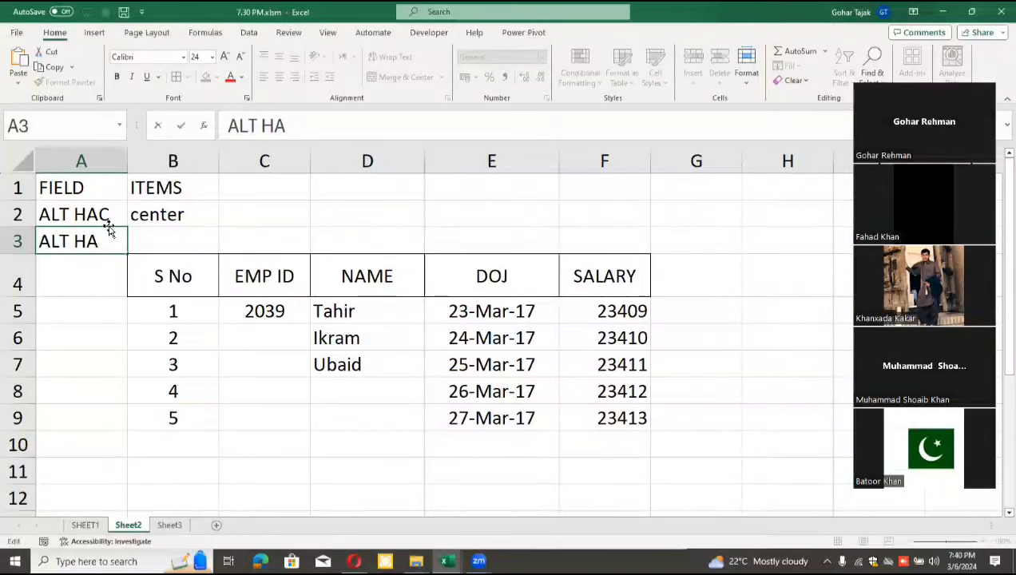
type("M")
key("Return")
key("Up")
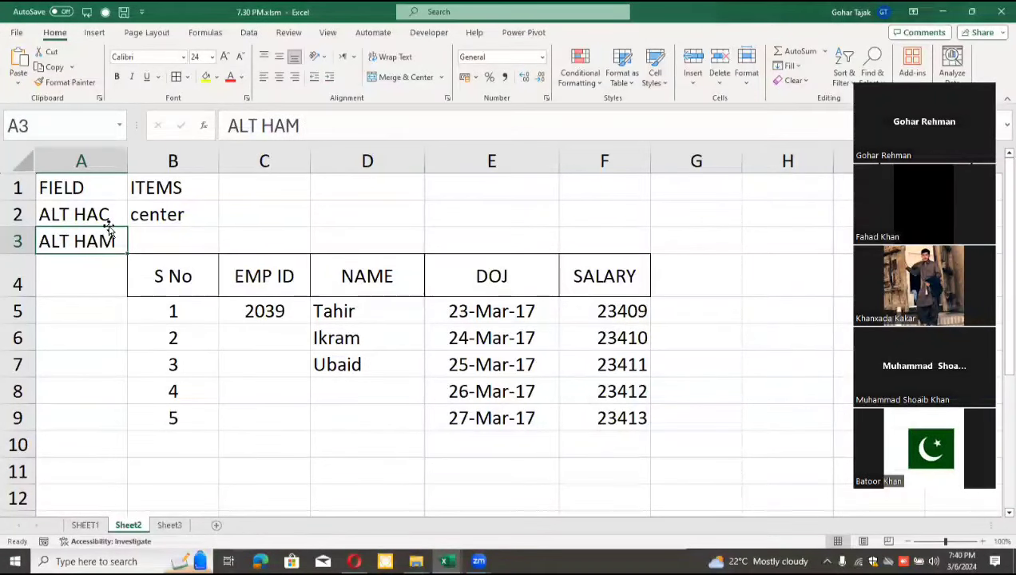
key("Right")
type("Middle")
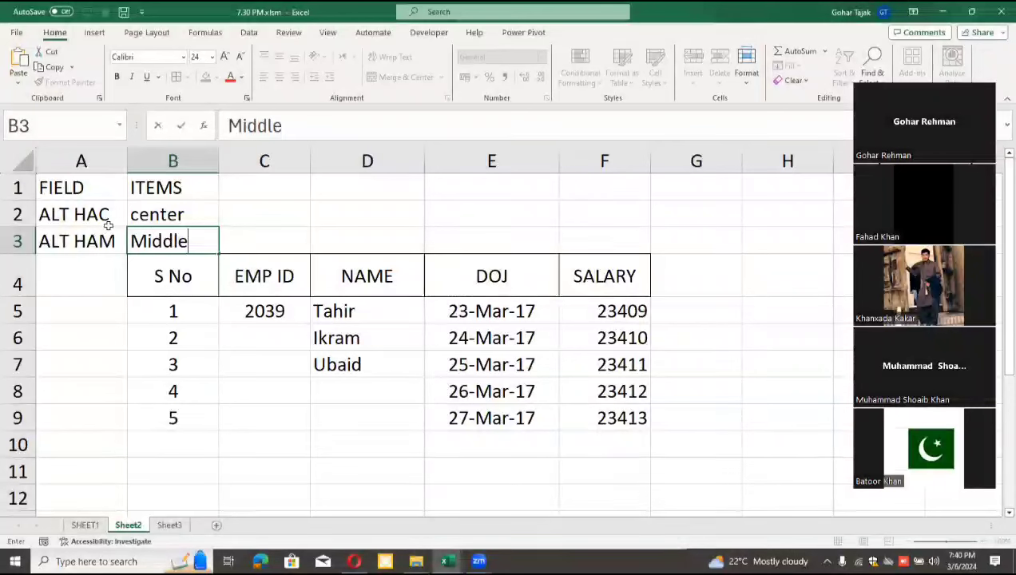
key("Return")
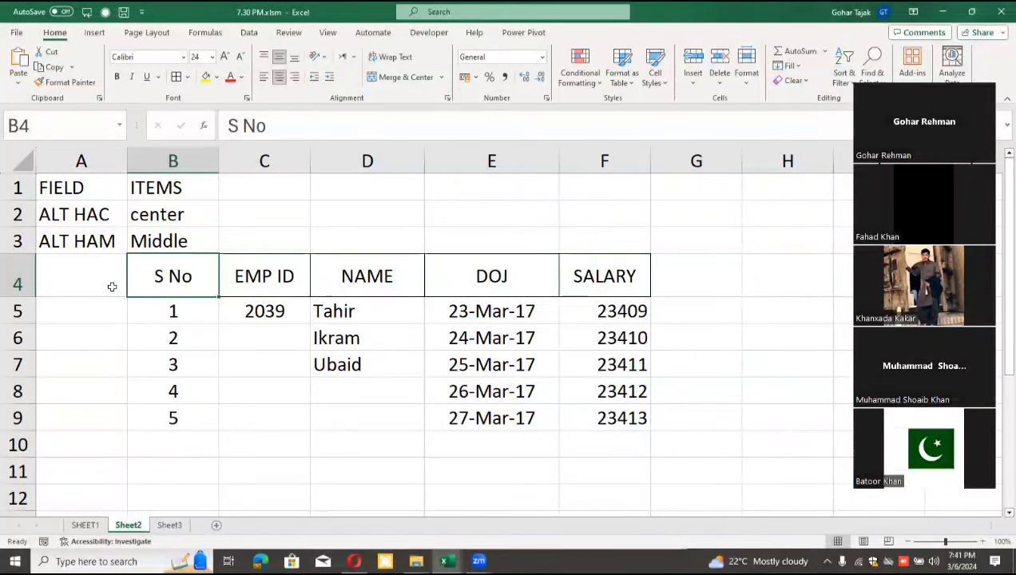
left_click(549, 100)
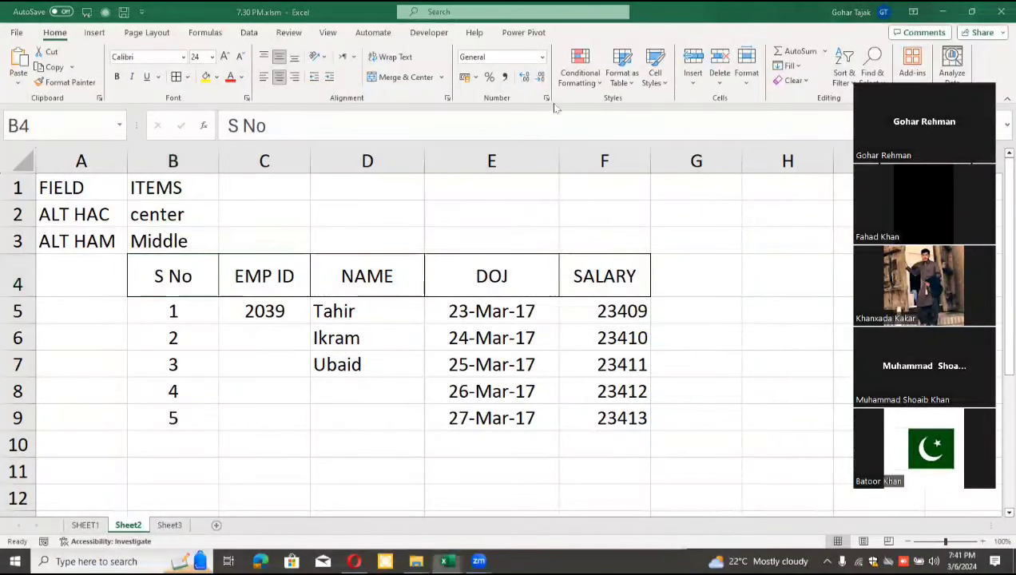
left_click(449, 561)
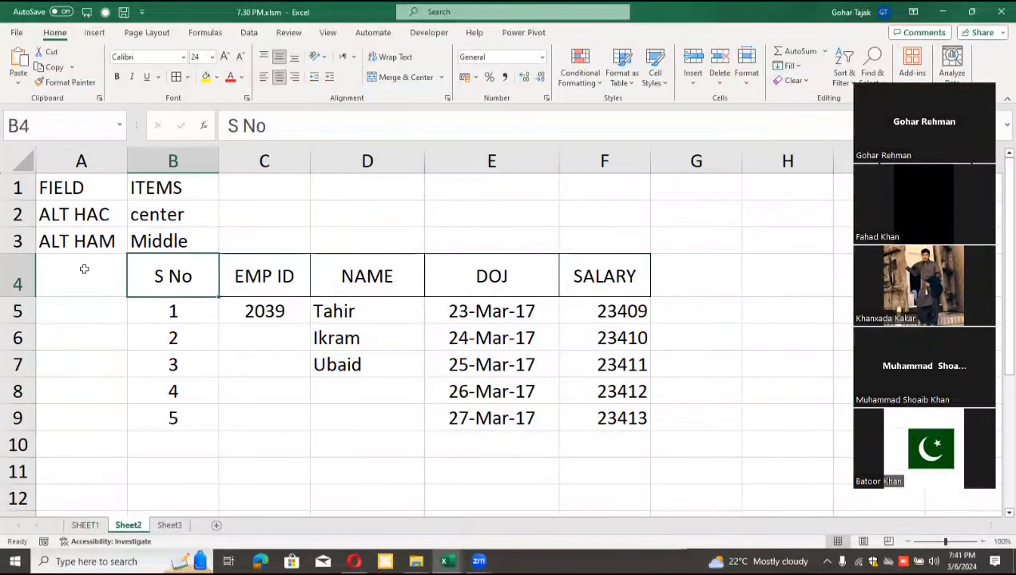
Step: Insert a blank row at row 4, above the table header, and enter f4 in cell A4
left_click(19, 269)
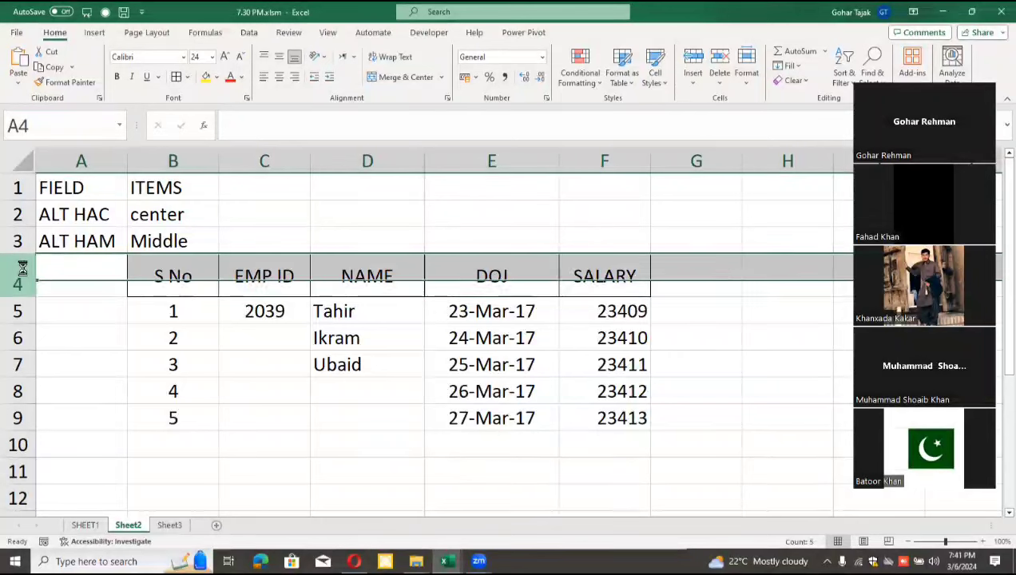
key("ctrl+shift+plus")
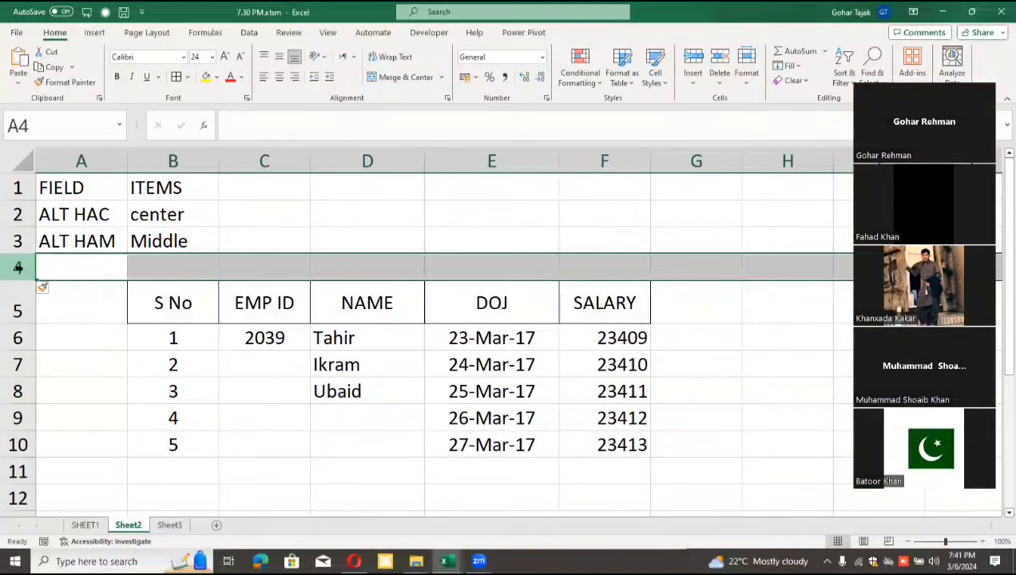
left_click(52, 267)
type("f4")
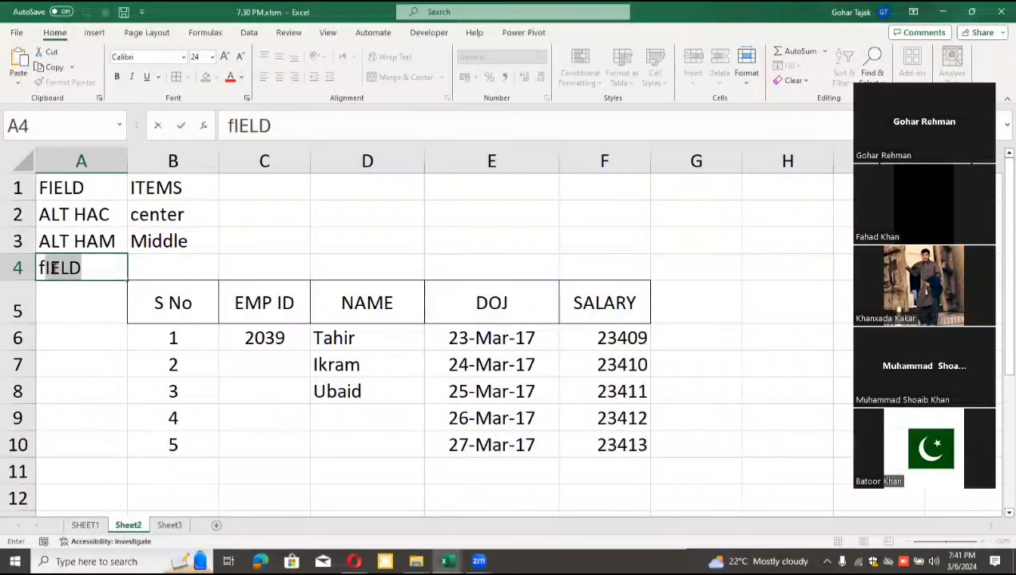
key("Tab")
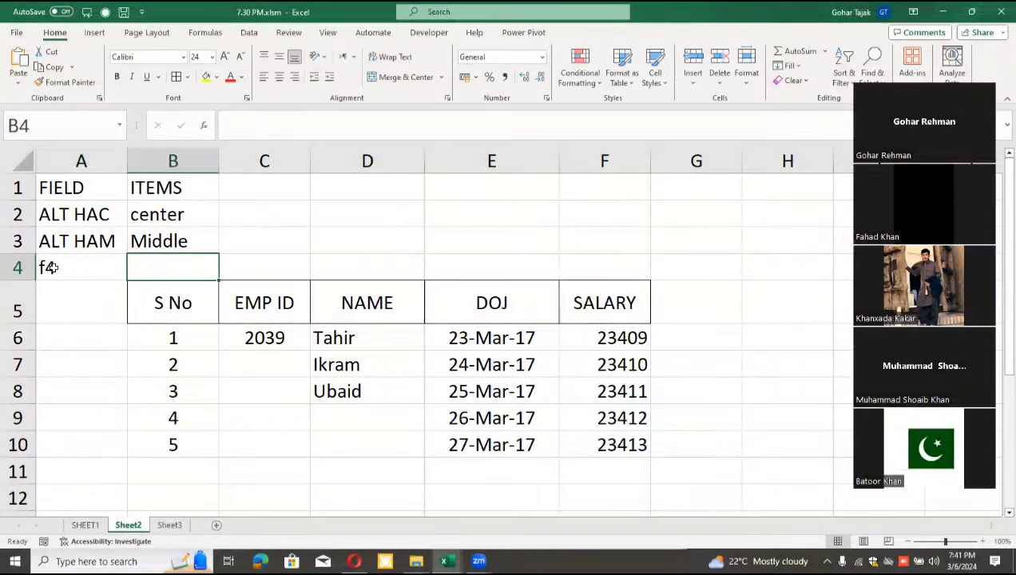
Step: Enter last action repeat in cell B4 as the description of the f4 shortcut
type("last")
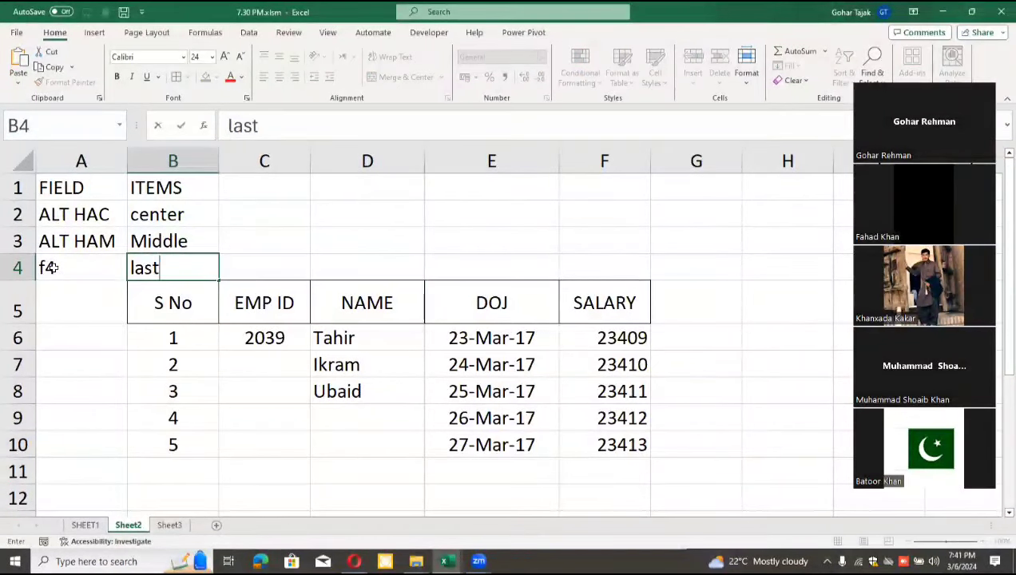
type(" action re")
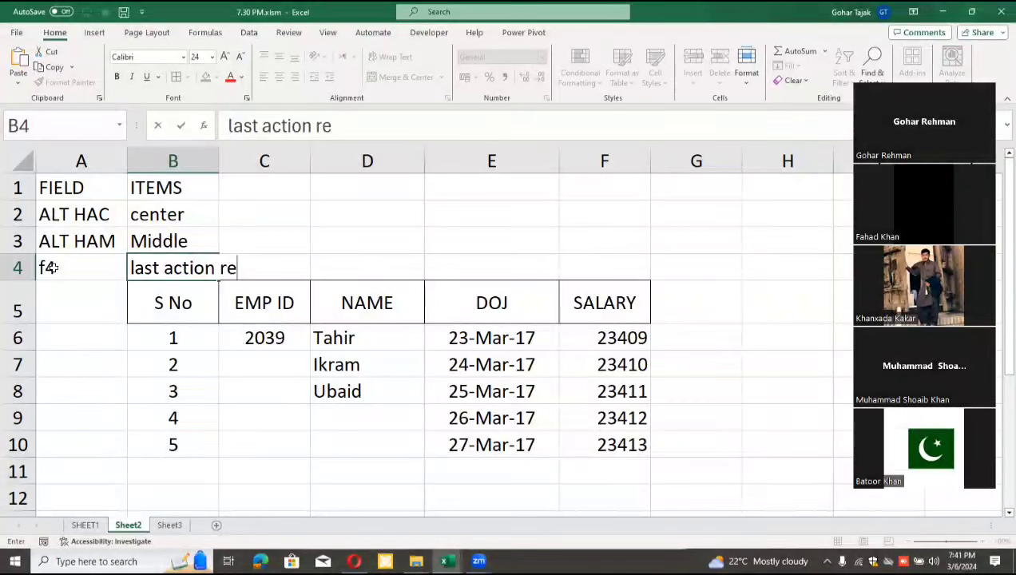
type("peat")
key("Return")
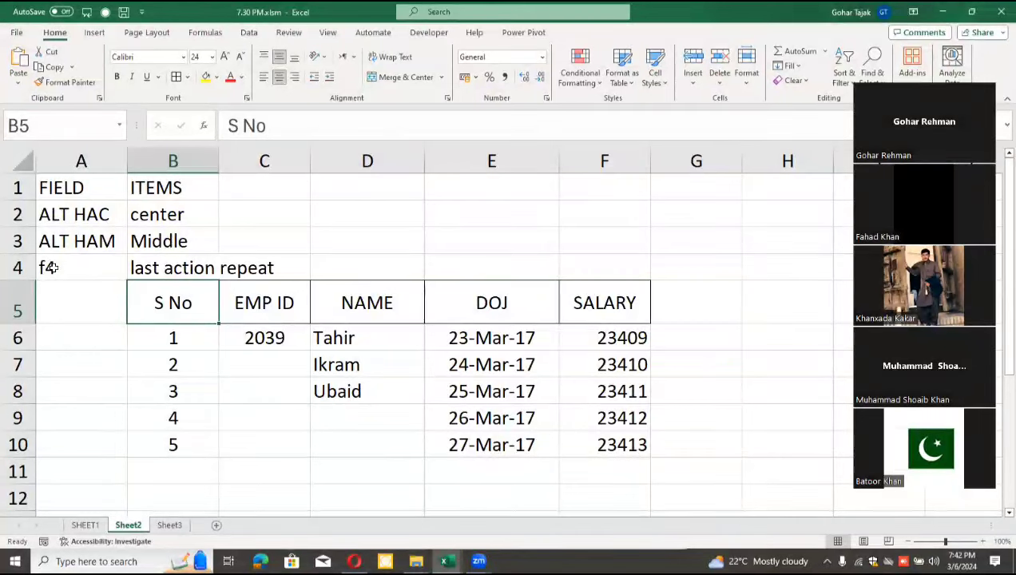
Step: Insert a blank row at row 5, directly above the employee table's header row
key("shift+space")
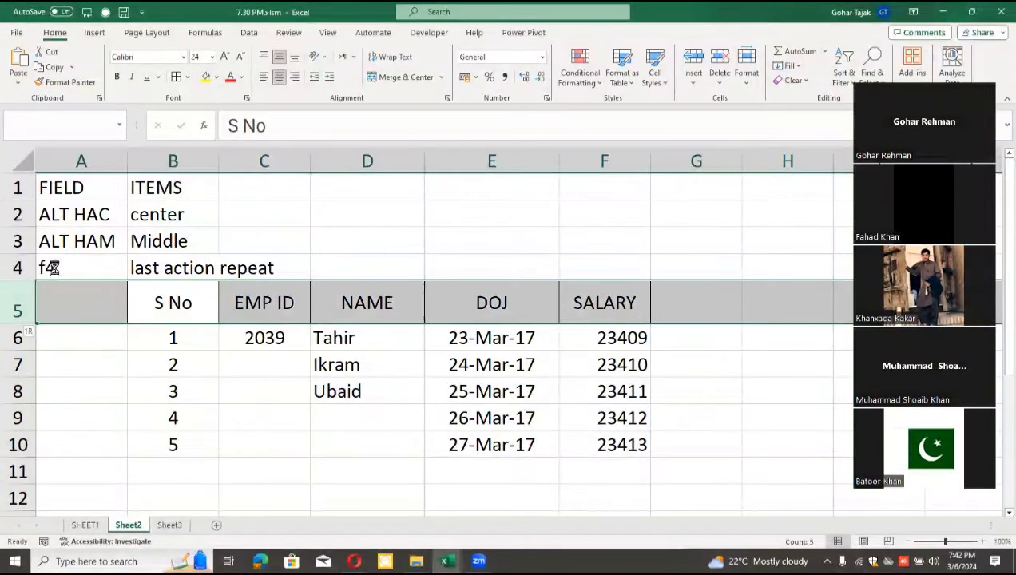
key("ctrl+shift+equal")
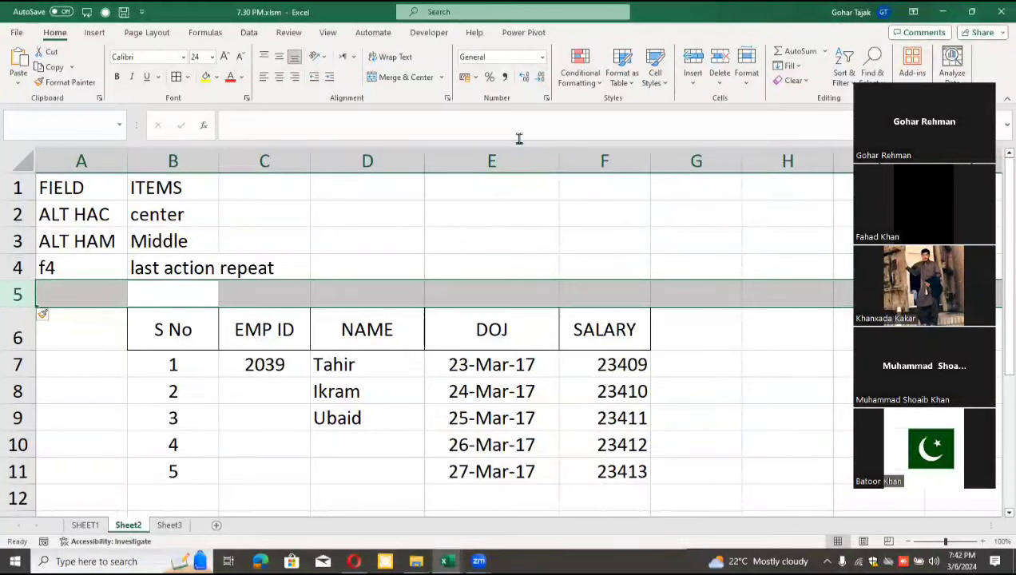
Step: Repeat the last row insertion several times at row 5 to push the employee table further down
left_click(224, 231)
left_click(174, 294)
key("F4")
key("F4")
key("F4")
key("F4")
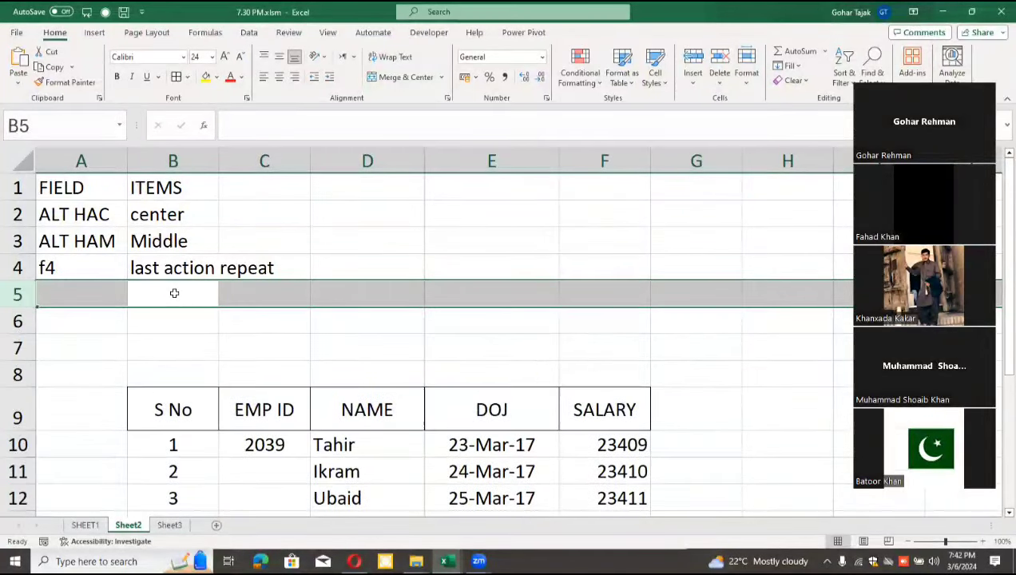
key("F4")
key("F4")
key("F4")
key("F4")
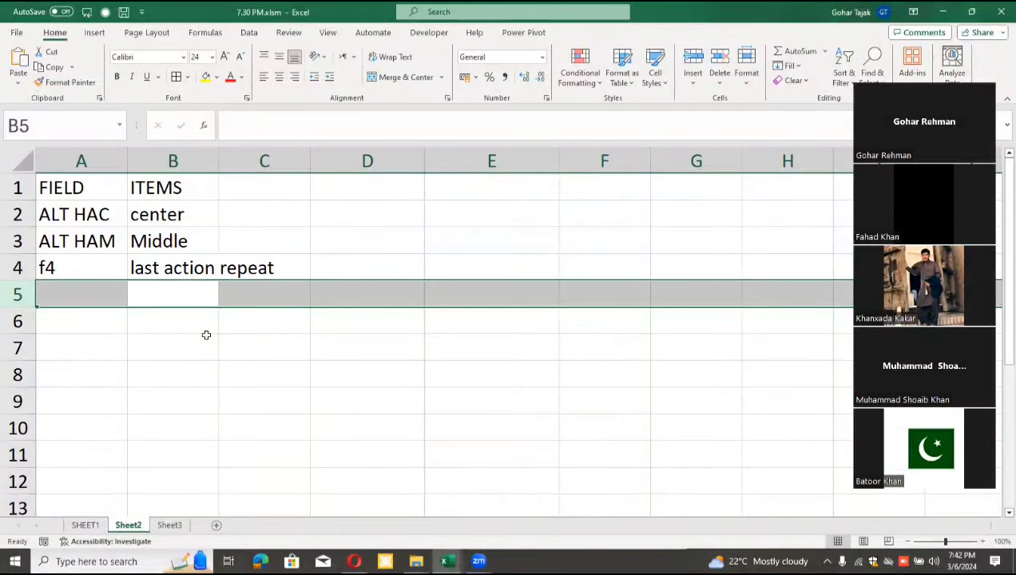
Step: Delete the extra blank rows at row 5 by repeating one row deletion, leaving a single blank row above the table header
key("ctrl+minus")
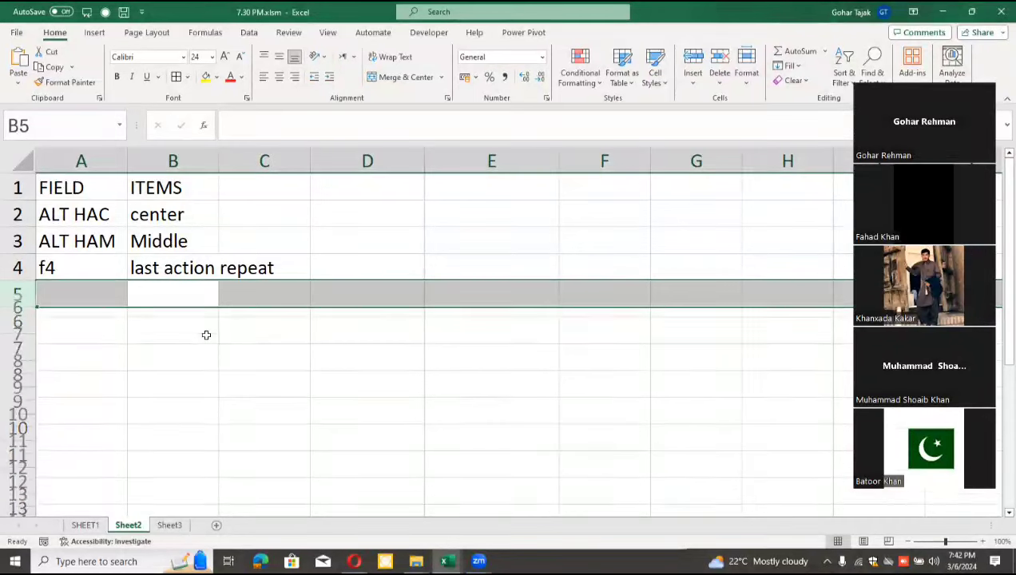
key("F4")
key("F4")
key("F4")
key("F4")
key("F4")
key("F4")
key("F4")
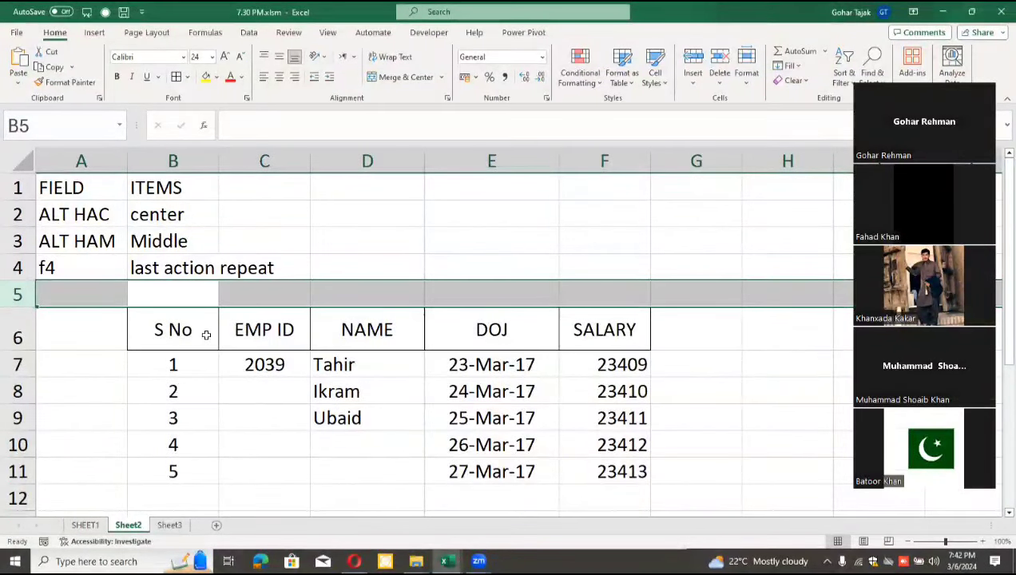
Step: Fill the ITEMS cell B1 with a light gold theme color
key("Up")
key("Up")
key("Up")
key("Up")
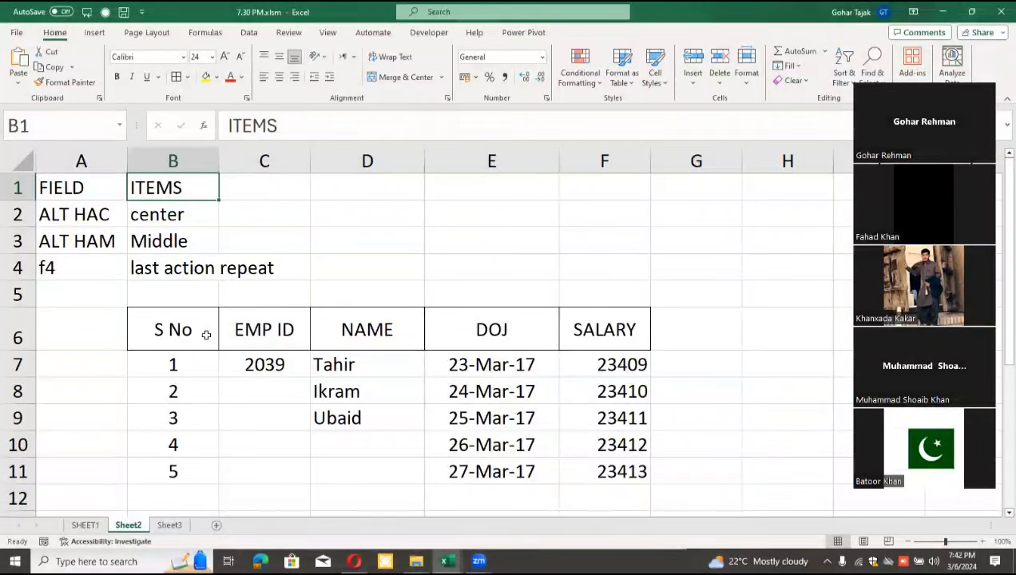
key("alt")
key("h")
key("h")
key("Down")
key("Right")
key("Right")
key("Right")
key("Right")
key("Right")
key("Right")
key("Right")
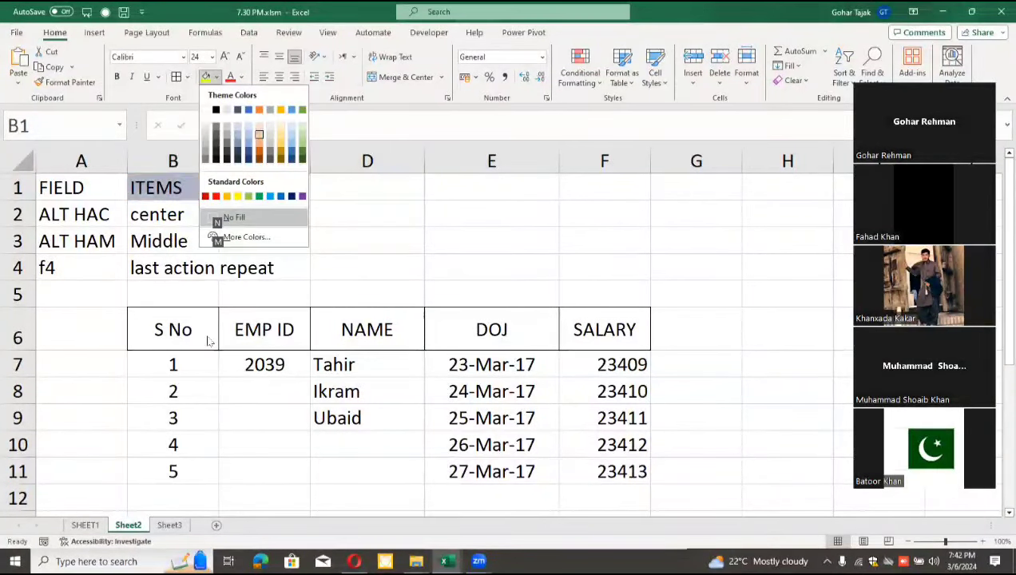
key("Down")
key("Return")
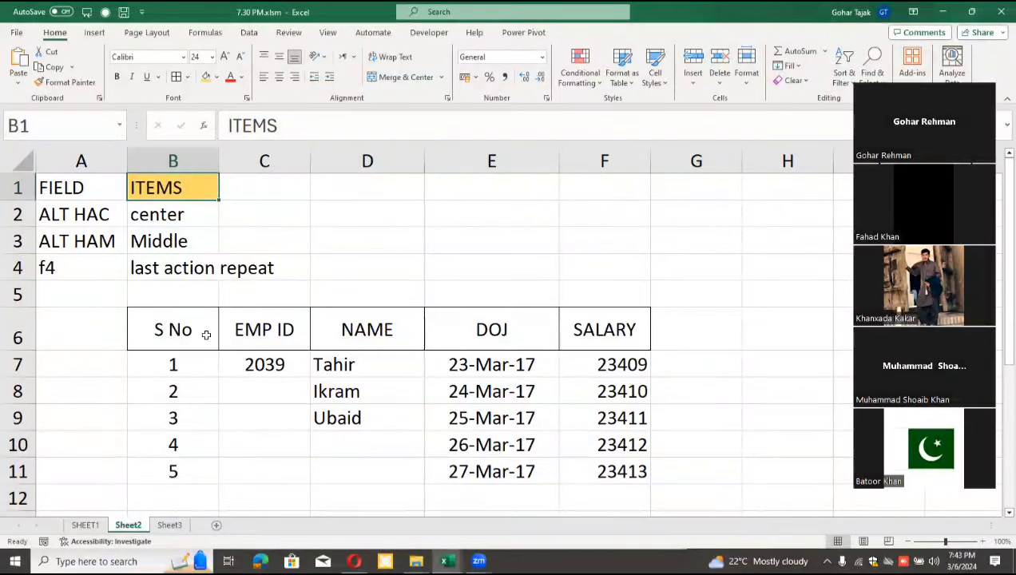
Step: Repeat the gold fill on cells C2, C5, C7, E7 and E9 with the repeat-last-action command
key("Down")
key("Right")
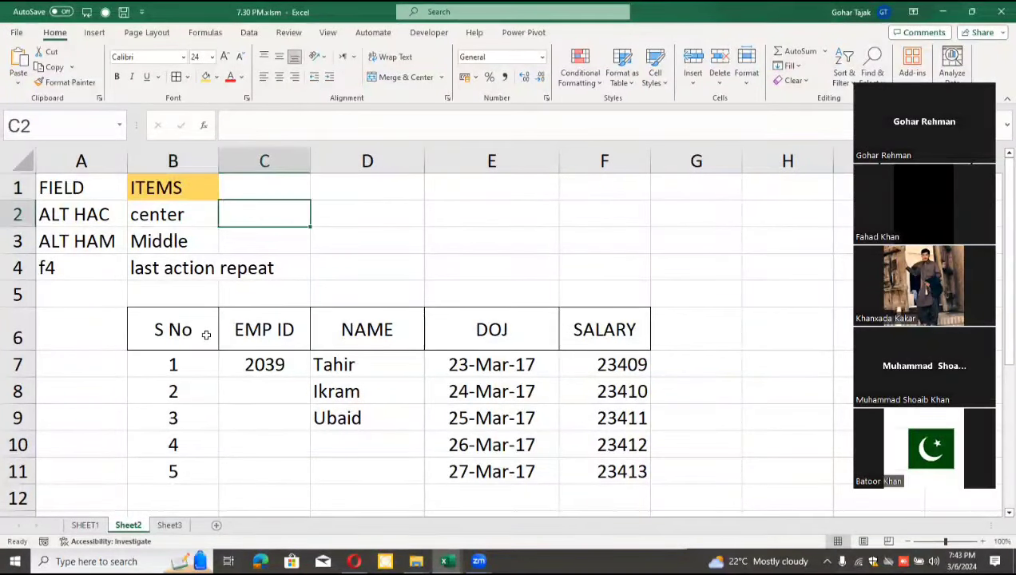
key("F4")
key("Down")
key("Down")
key("Down")
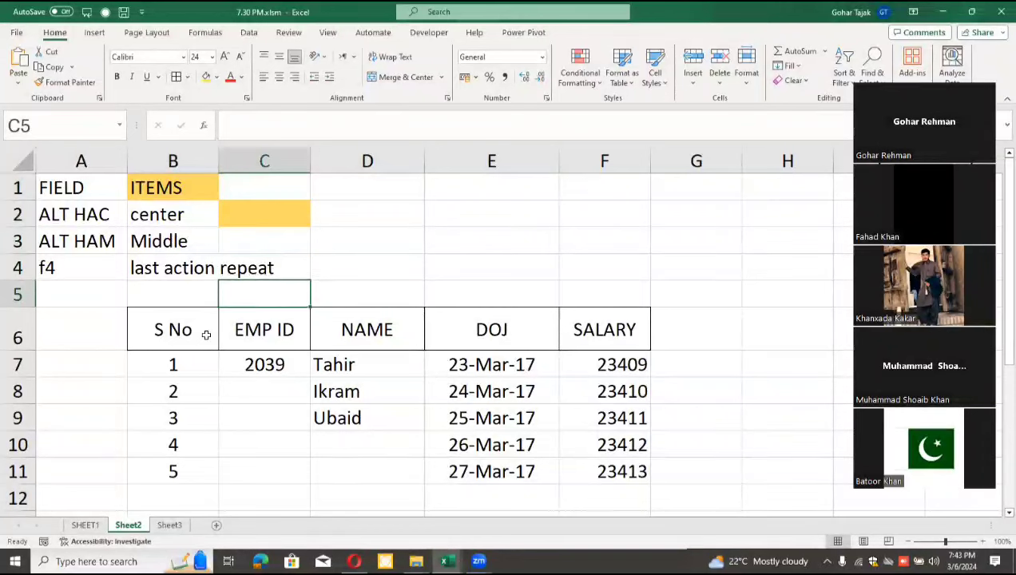
key("F4")
key("Down")
key("Down")
key("F4")
key("Right")
key("Right")
key("F4")
key("Down")
key("Down")
key("F4")
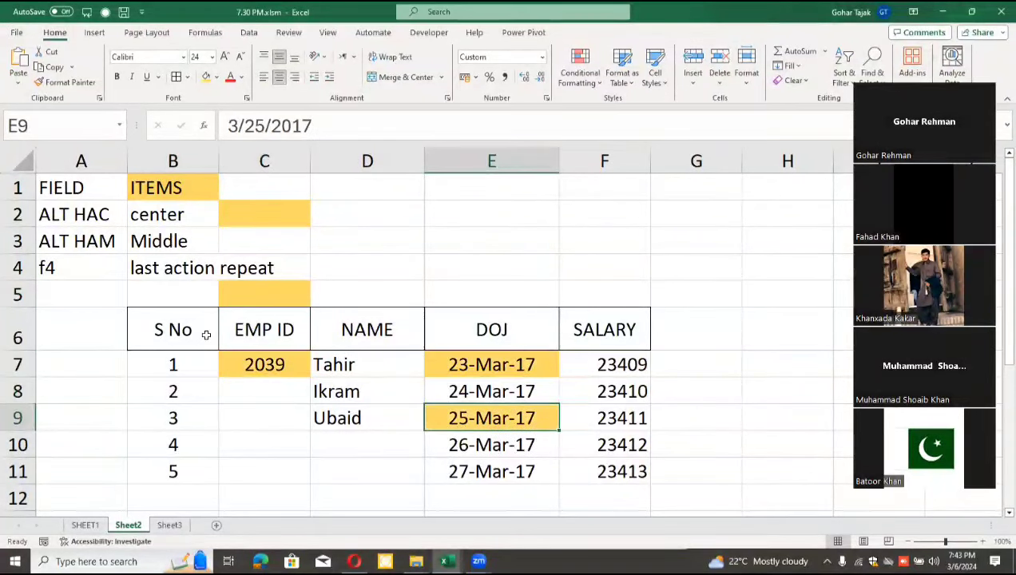
Step: Repeat the gold fill on cells D10, D11 and C11
key("Left")
key("Down")
key("F4")
key("Down")
key("F4")
key("Left")
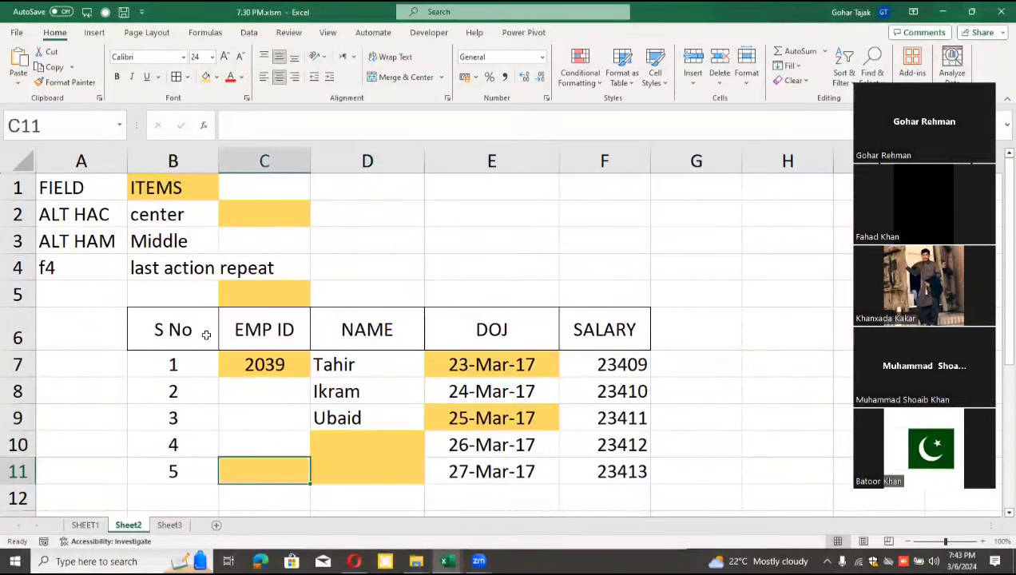
key("F4")
key("Up")
key("Up")
key("Up")
key("Up")
key("Up")
key("Up")
key("Up")
key("Up")
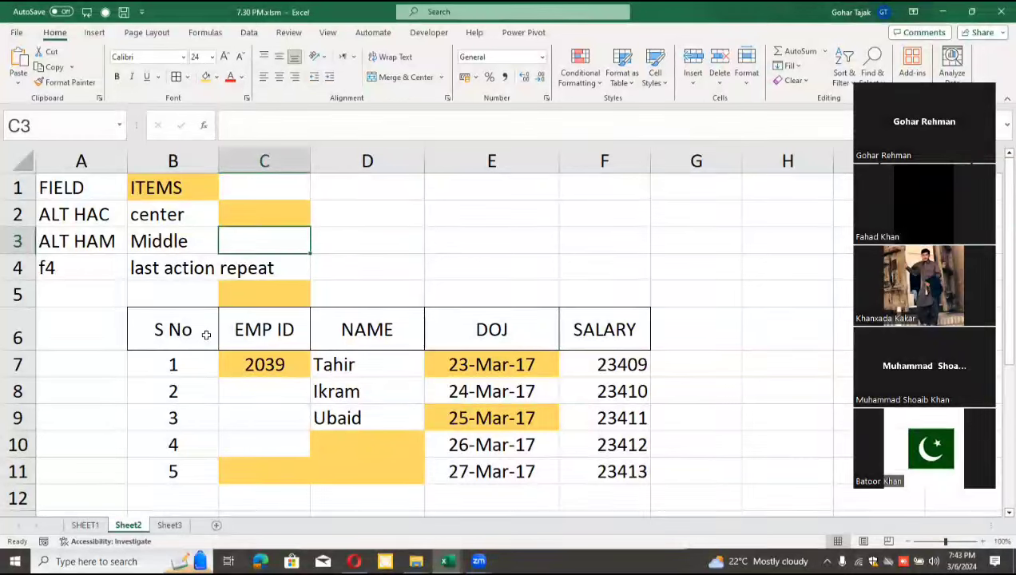
key("Up")
key("Up")
key("Left")
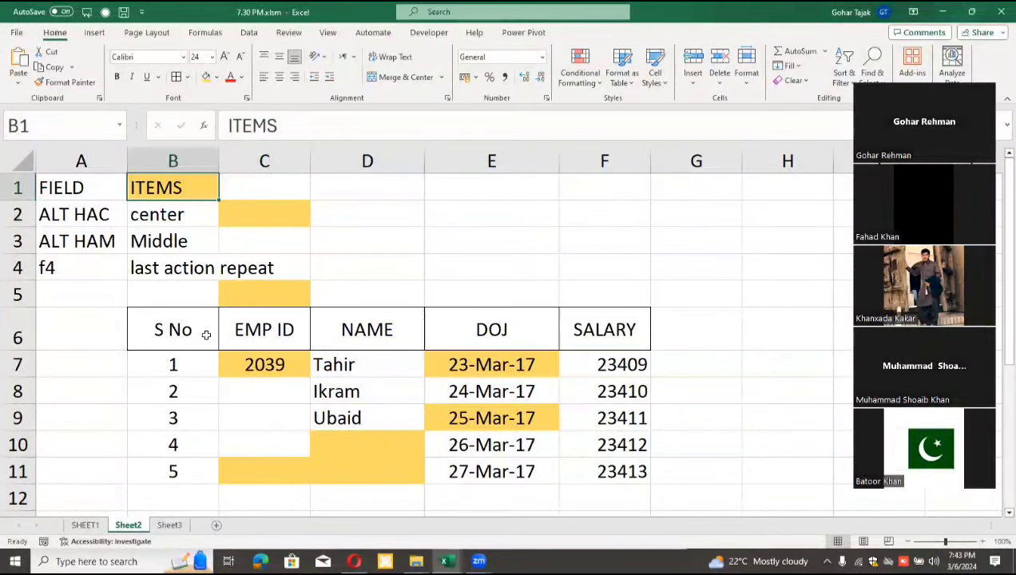
key("Down")
key("Down")
key("Down")
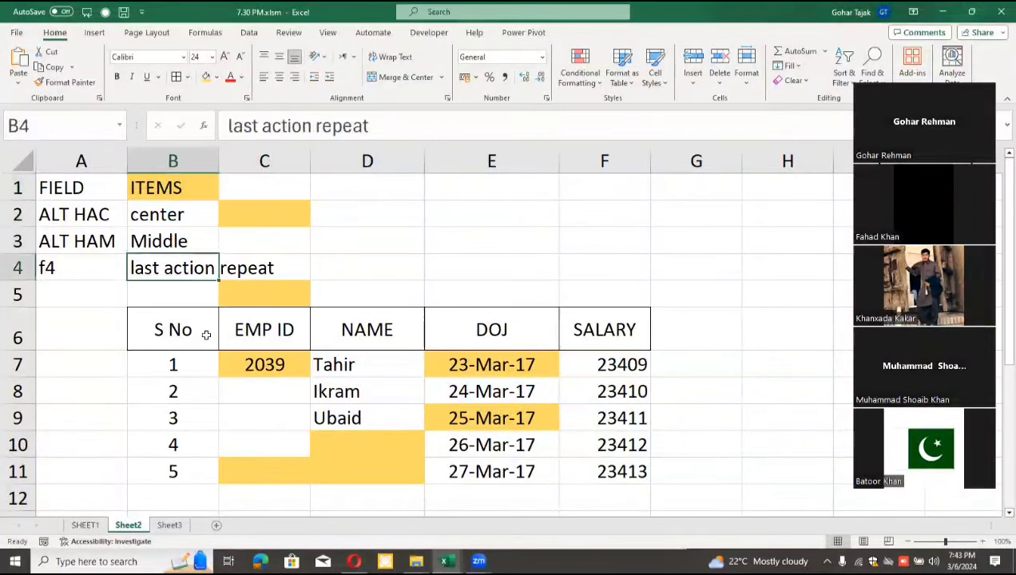
Step: Remove the gold fill from the ITEMS cell B1
key("Up")
key("Up")
key("Up")
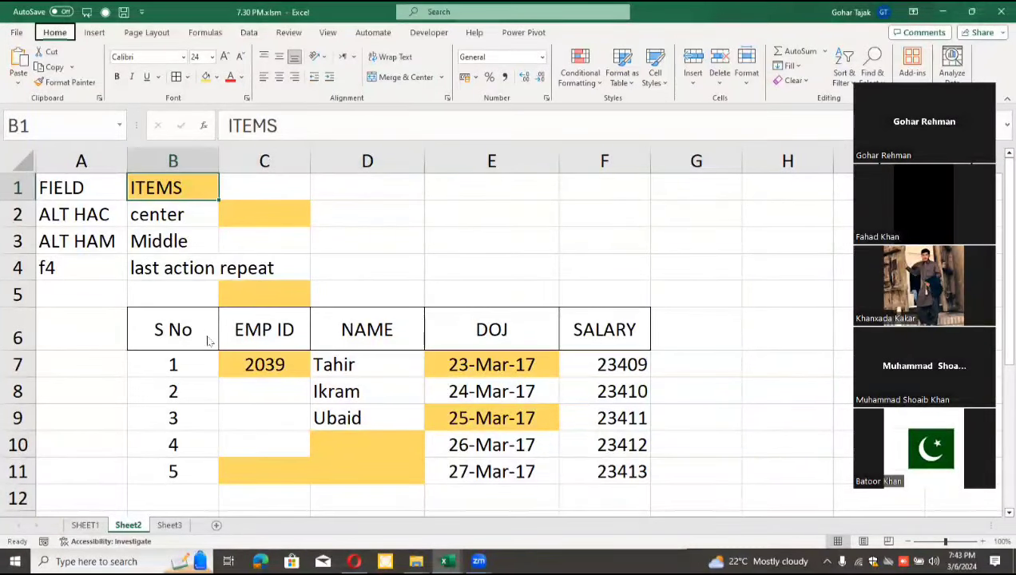
key("ctrl+z")
Step: Clear the gold fill from cells C2 and C5 by repeating the last action
key("Down")
key("Right")
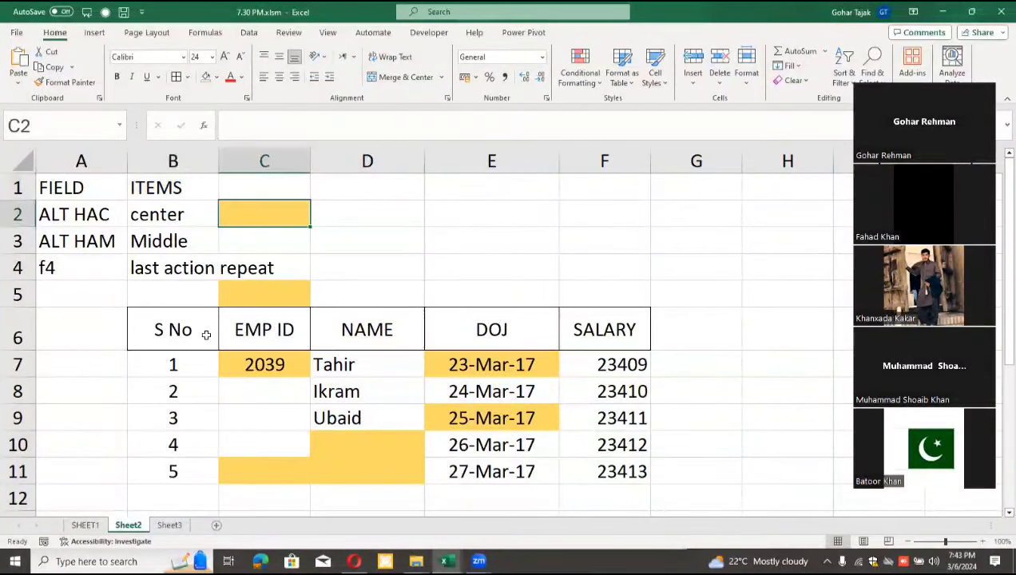
key("F4")
key("Down")
key("Down")
key("Down")
key("F4")
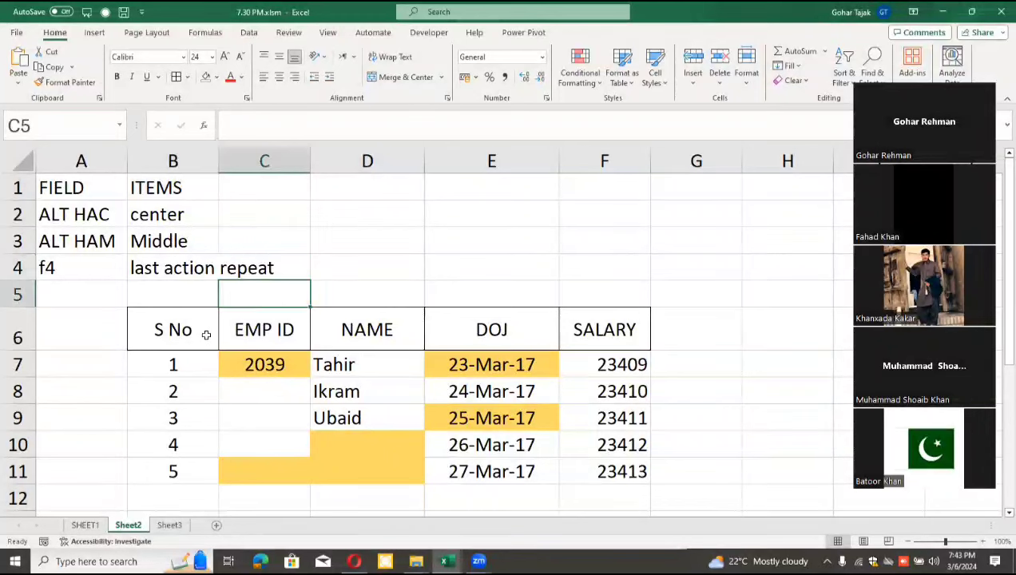
Step: Repeat the fill removal on cells C7, E7 and E9
key("Down")
key("Down")
key("F4")
key("Right")
key("Right")
key("F4")
key("Down")
key("Down")
key("F4")
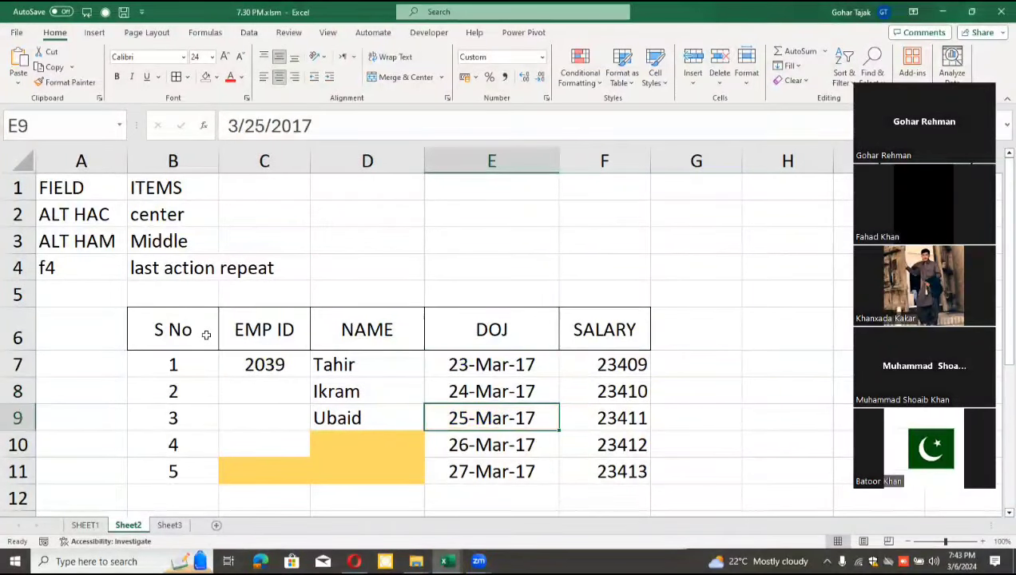
Step: Repeat the fill removal on the remaining gold cells D10, D11 and C11
key("Left")
key("Down")
key("F4")
key("Down")
key("Left")
key("F4")
key("Up")
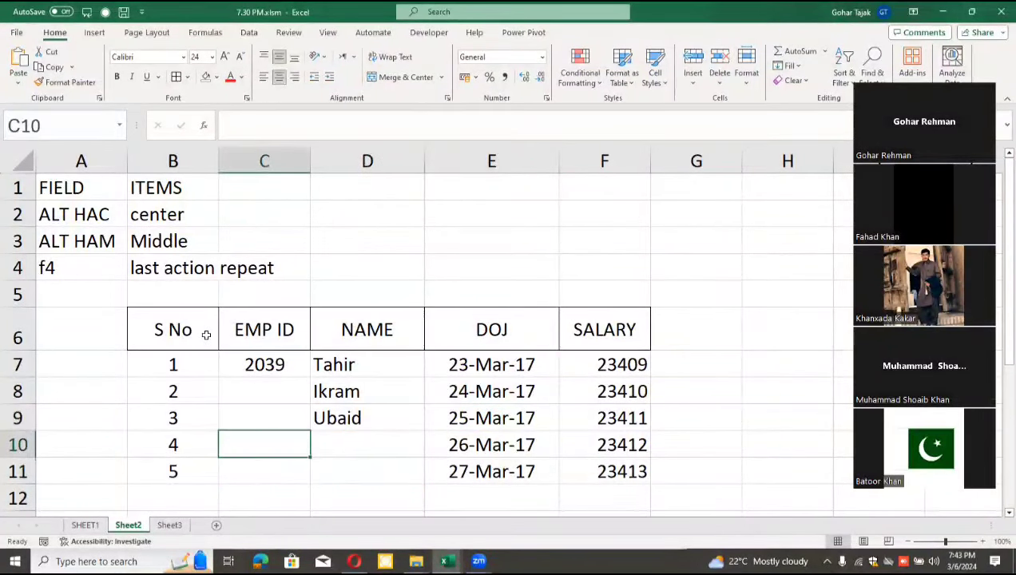
key("Up")
key("Up")
key("Up")
key("Up")
key("Up")
key("Up")
key("Up")
key("Up")
key("Up")
key("Down")
key("Down")
key("Down")
key("Down")
key("Down")
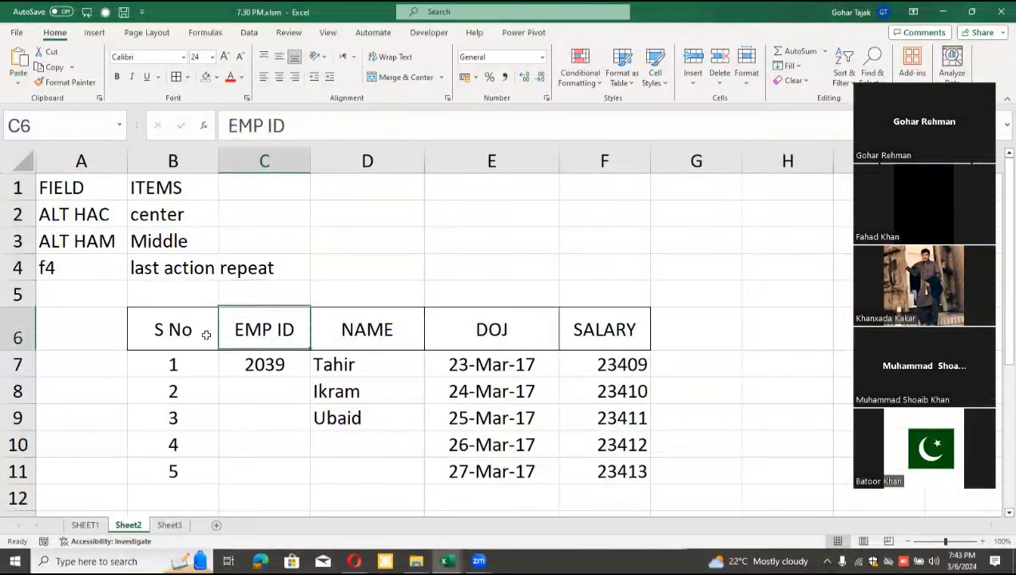
key("Down")
key("Down")
key("Up")
key("Up")
key("Up")
key("Up")
key("Down")
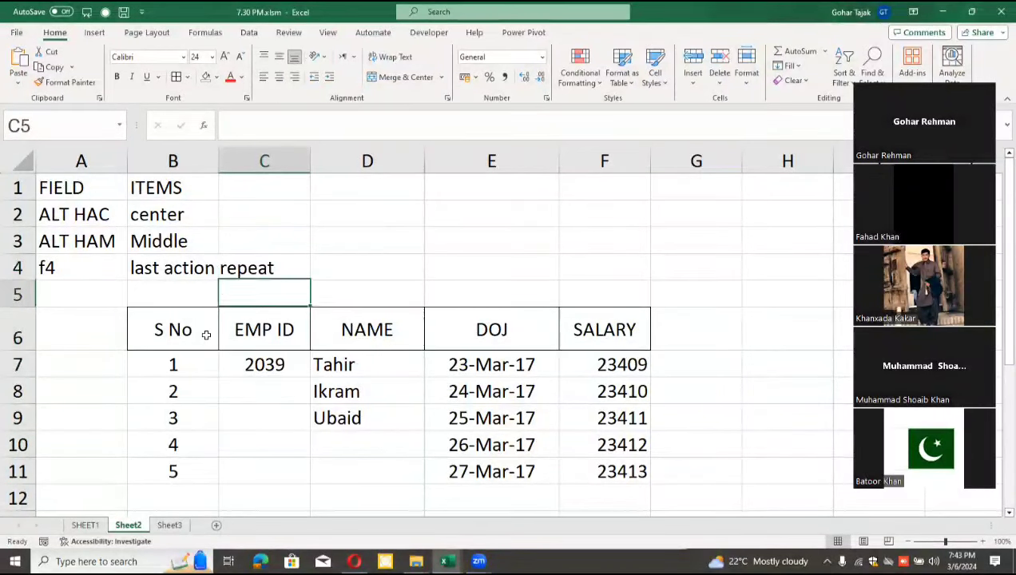
Step: Insert a blank row at row 5, between the shortcut list and the employee table
key("Down")
key("Left")
key("Left")
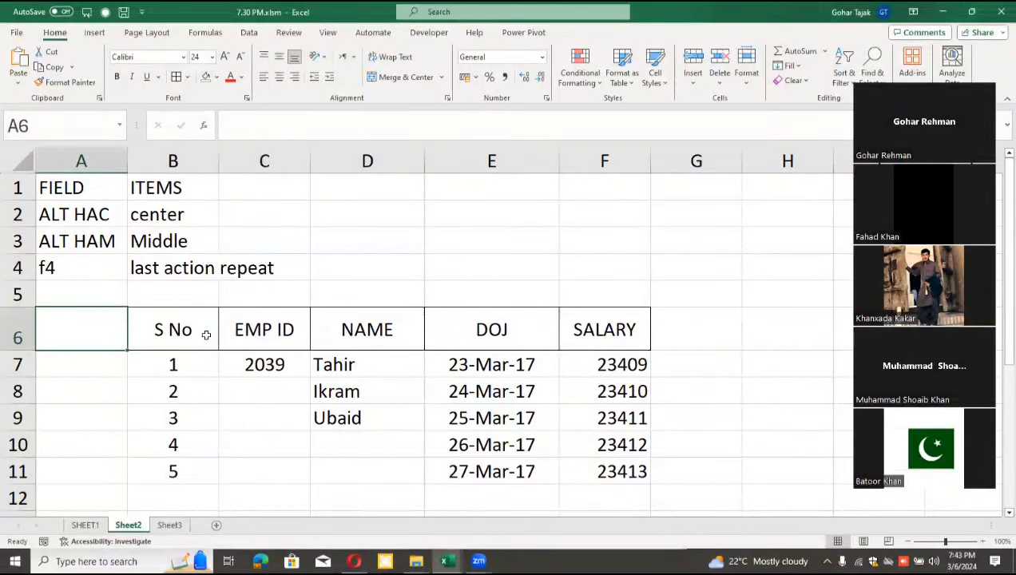
key("Right")
key("Up")
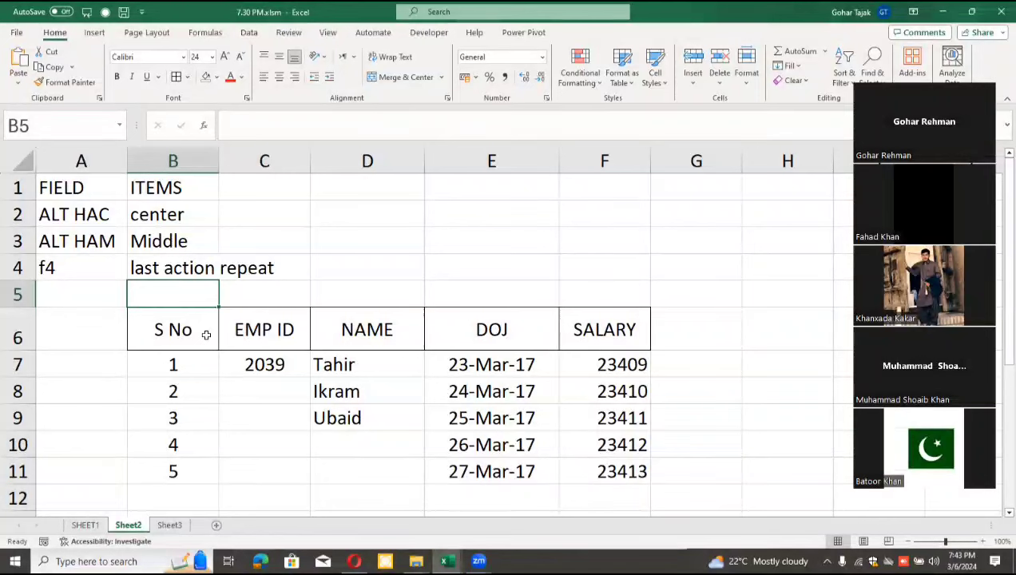
key("shift+space")
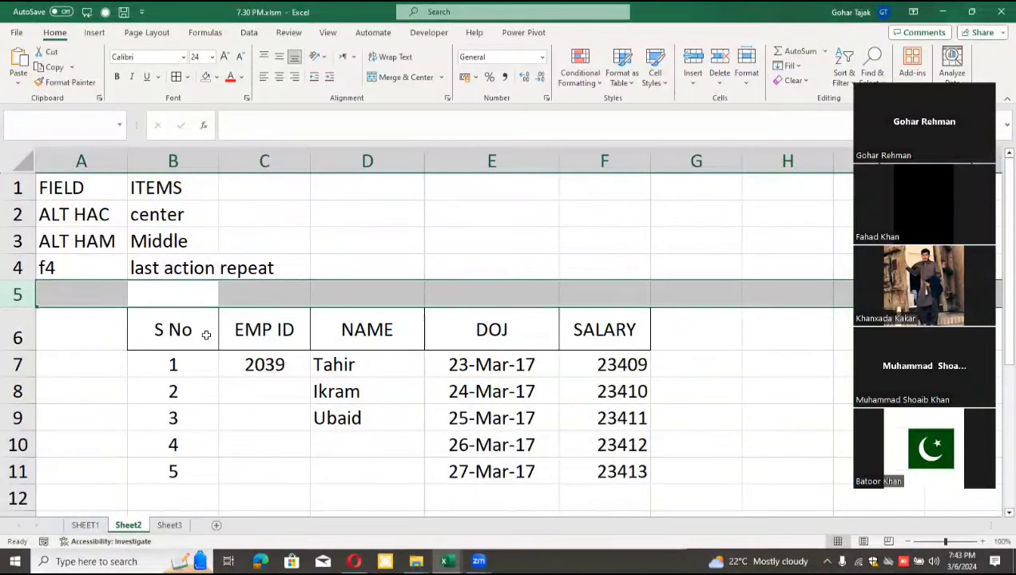
key("ctrl+shift+plus")
key("Down")
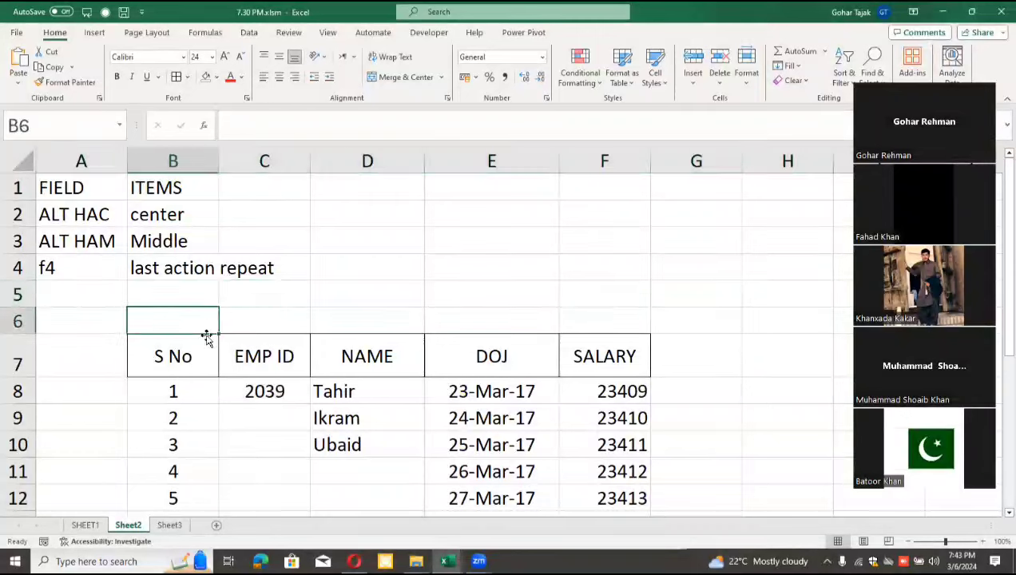
Step: Enter the text "merge and center" in cell D5
key("Up")
key("Right")
key("Right")
type("meg")
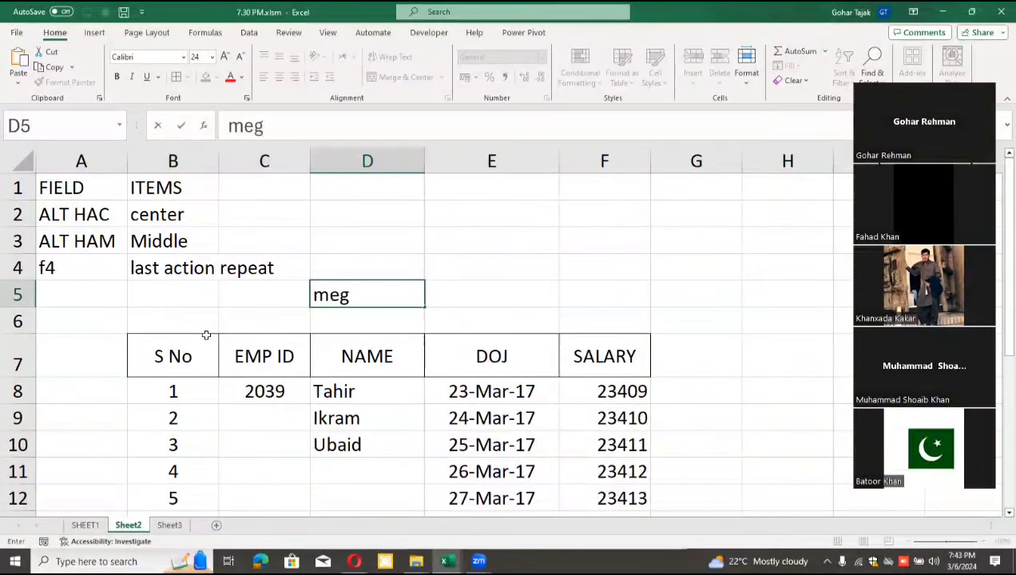
type("r")
key("BackSpace")
key("BackSpace")
type("rge an")
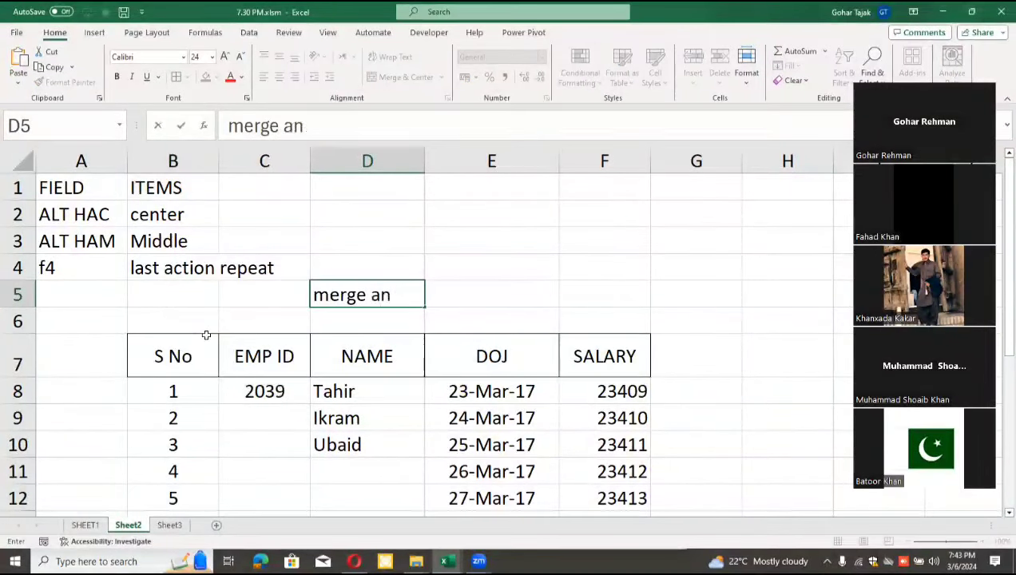
type("d center")
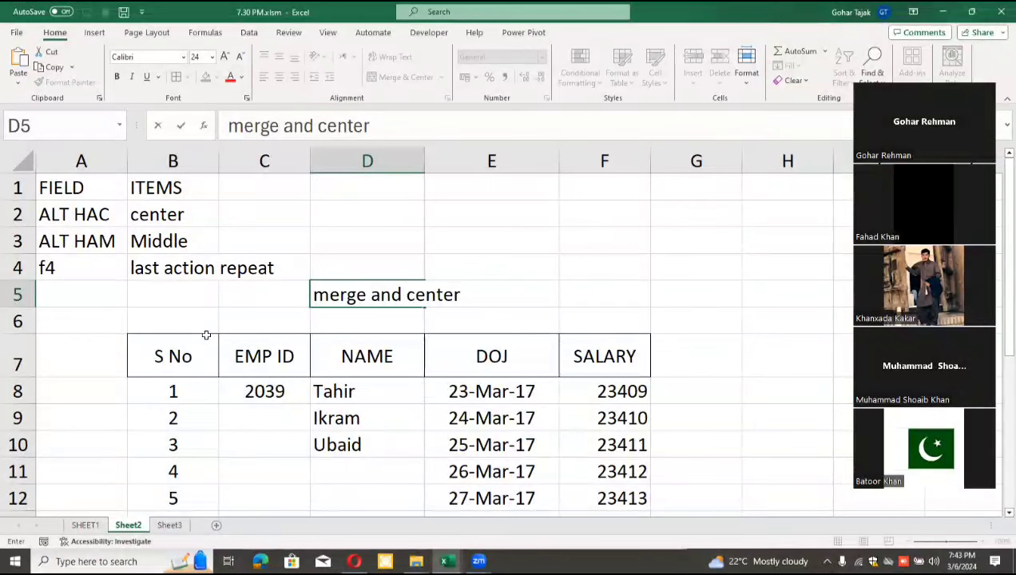
key("Return")
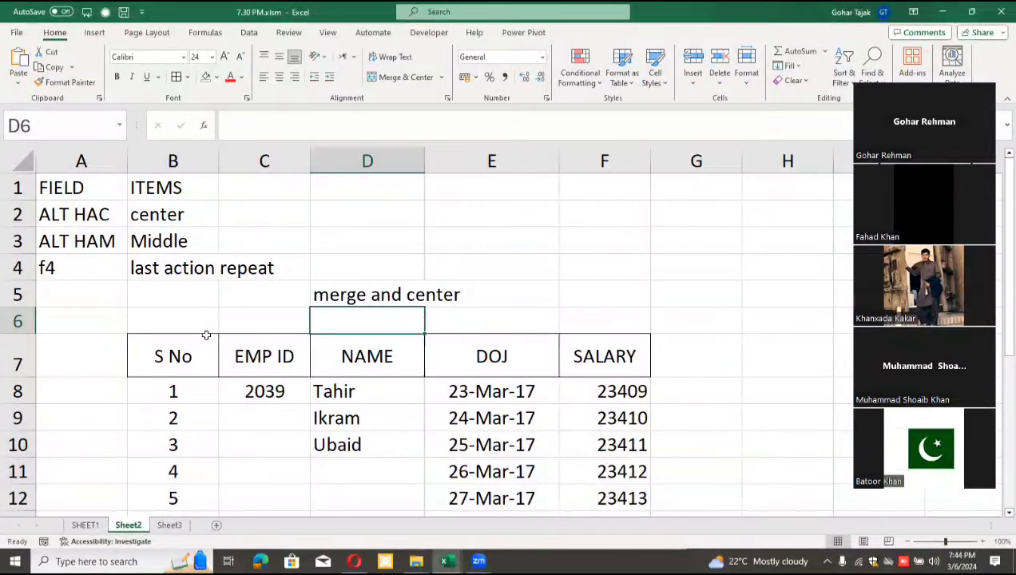
left_click(339, 296)
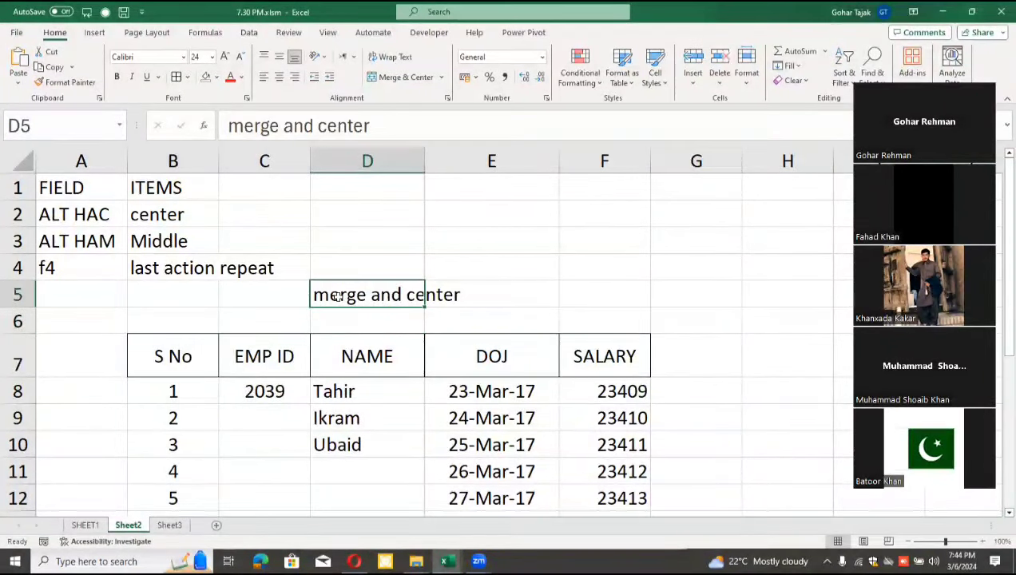
key("Left")
key("Left")
key("Left")
key("Right")
key("Right")
key("Right")
key("Left")
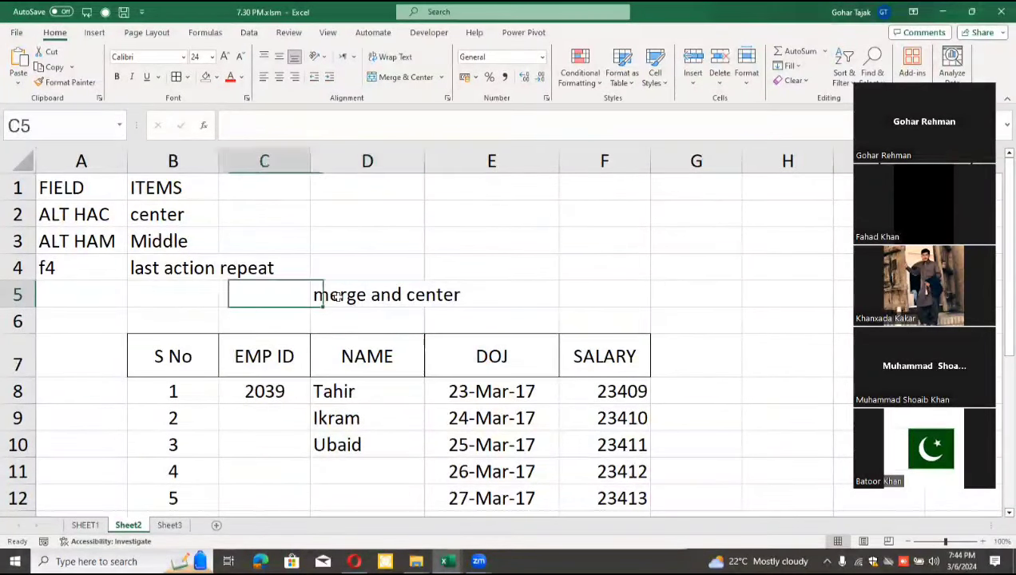
key("Left")
key("Left")
key("Right")
key("Right")
key("Right")
key("Left")
key("Left")
key("Left")
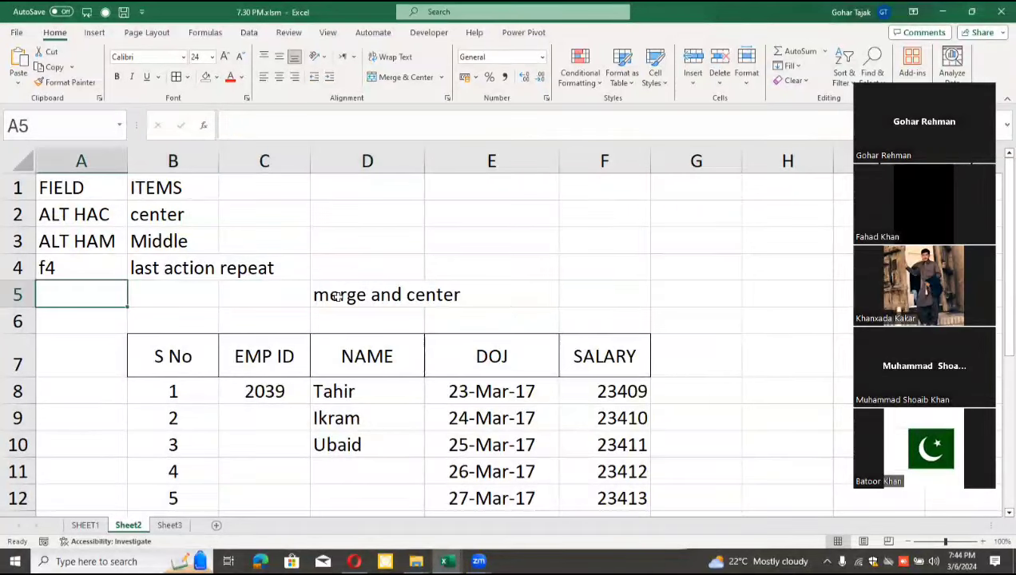
key("Right")
key("Right")
key("Right")
key("Left")
key("Left")
key("Right")
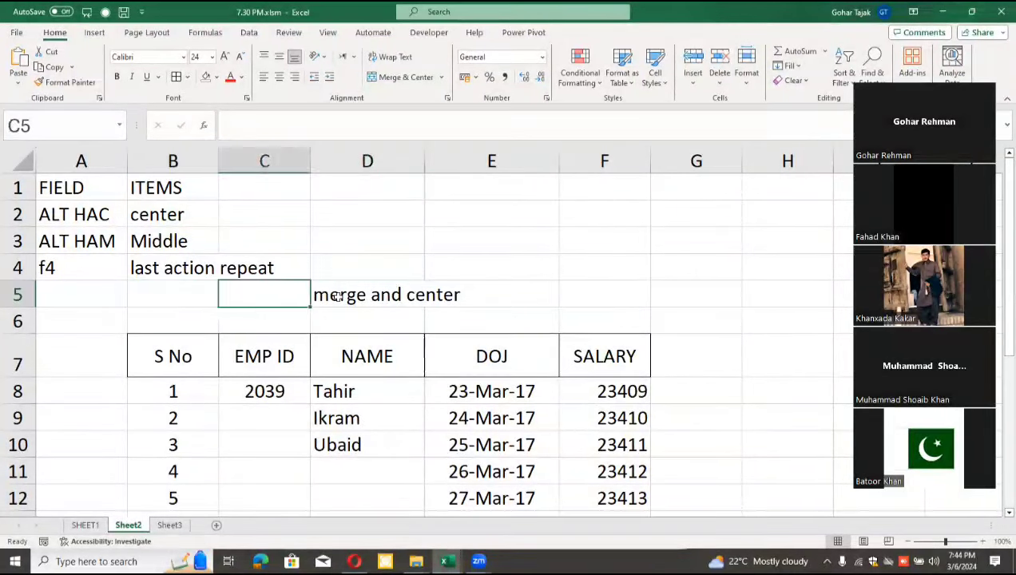
key("Right")
key("Left")
key("Left")
key("Left")
key("Right")
key("Right")
key("Right")
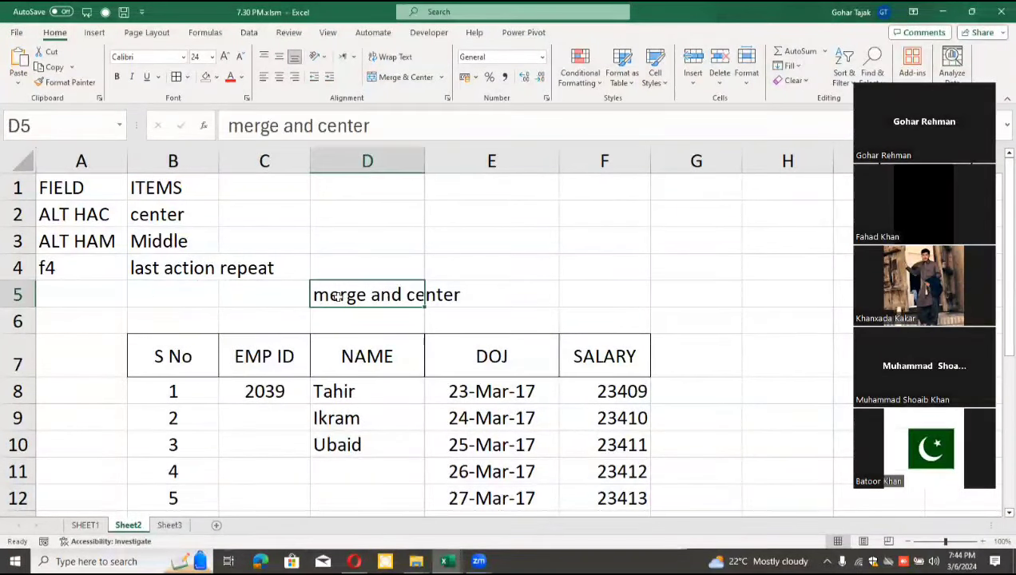
key("Left")
key("Left")
key("Left")
key("Right")
key("Right")
key("Right")
key("Right")
key("Left")
key("Left")
key("Left")
key("Left")
key("Right")
key("Right")
key("Left")
key("Left")
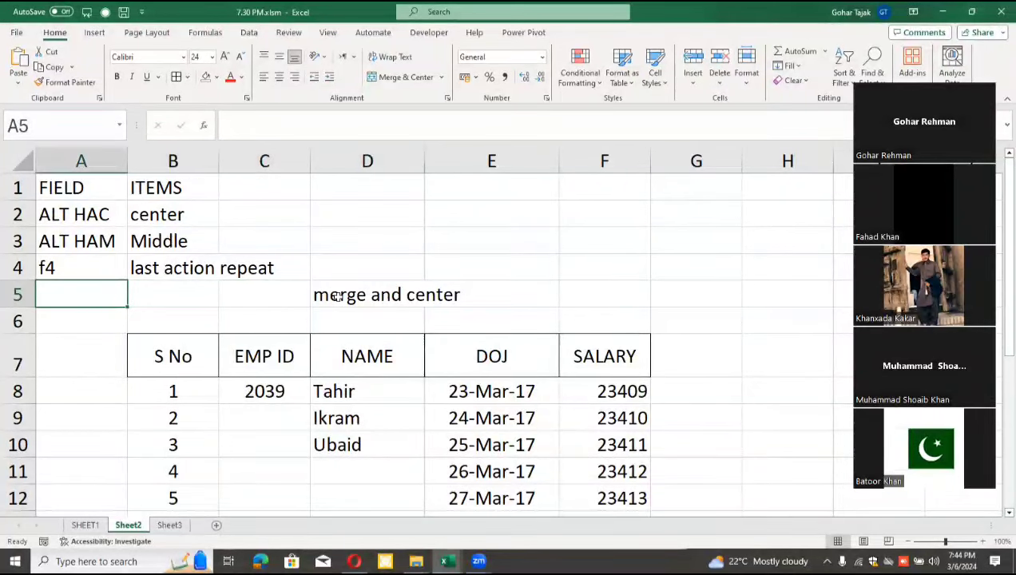
Step: Join the ITEMS and FIELD texts in cell D1 with the formula =B1&A1
key("Right")
key("Right")
key("Right")
key("Right")
key("Up")
key("Up")
key("Up")
key("Up")
key("Left")
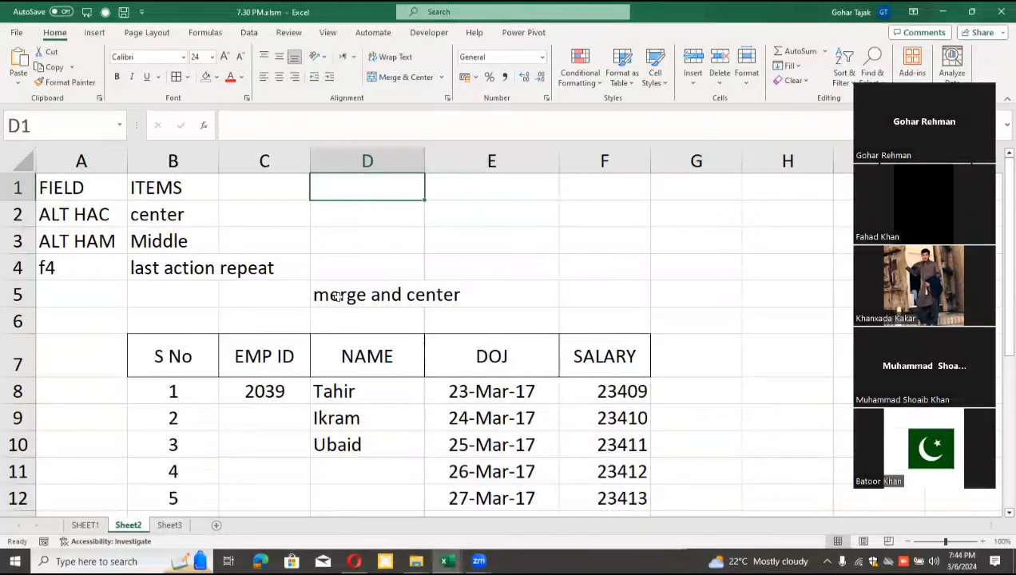
type("=")
key("Left")
key("Left")
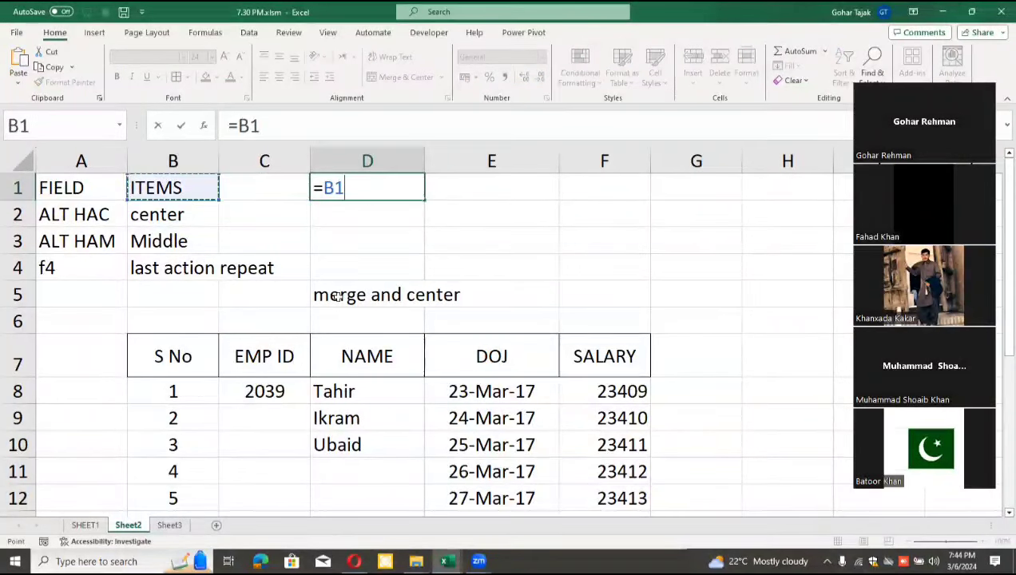
type("&")
key("Left")
key("Left")
key("Left")
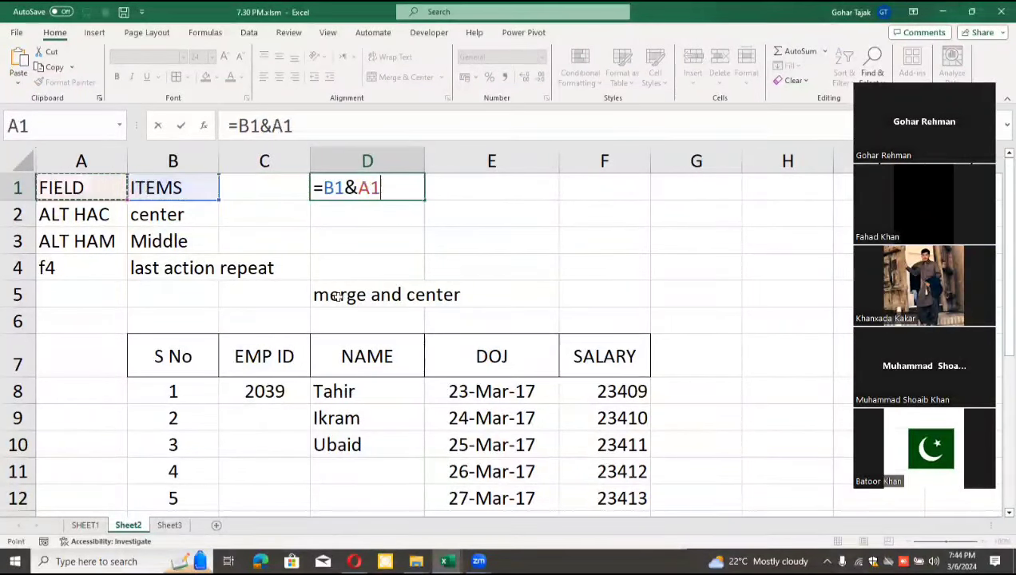
key("Return")
key("Up")
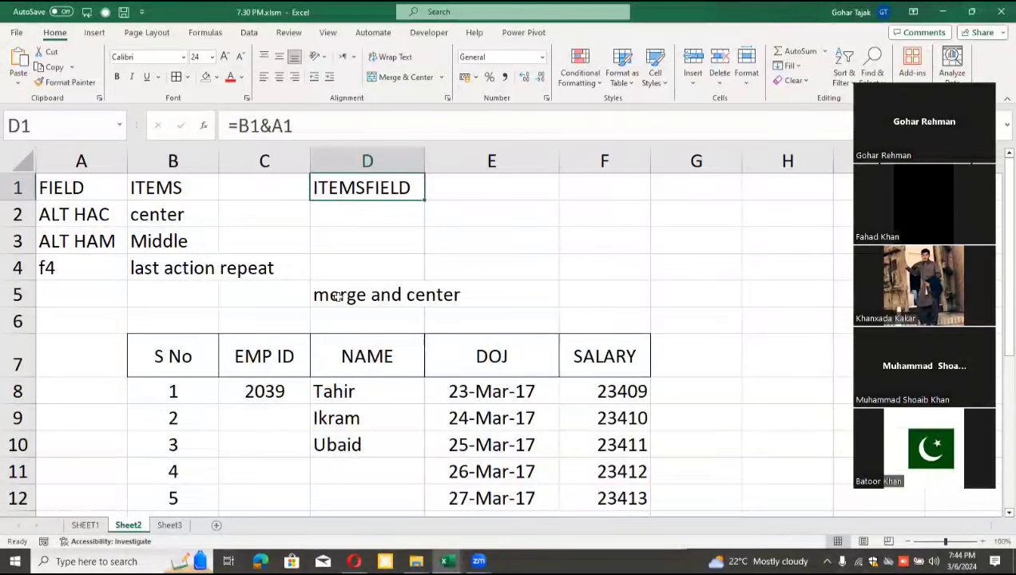
Step: Move the "merge and center" text from D5 to A5, under the shortcut list
key("Down")
key("Down")
key("Down")
key("Down")
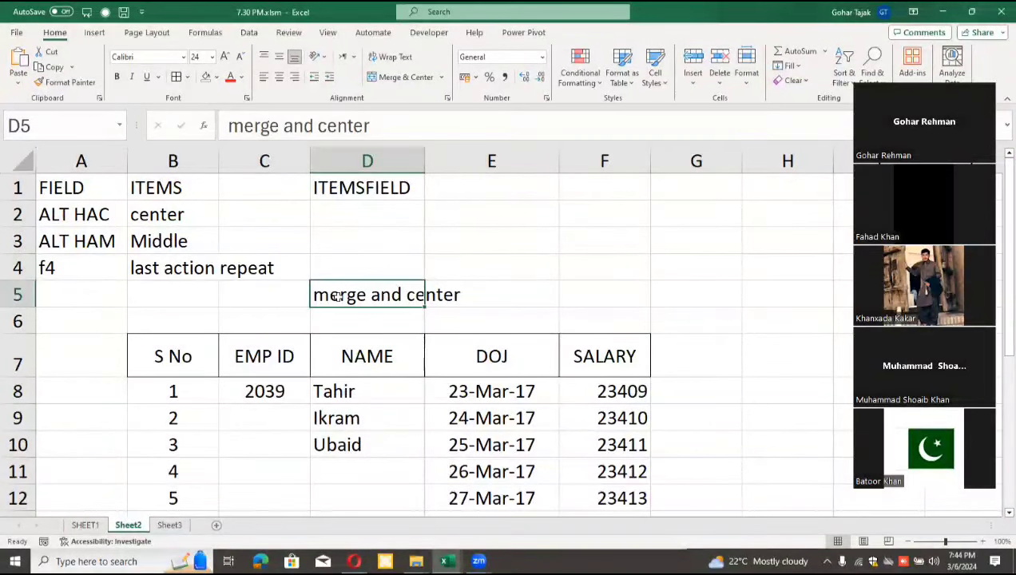
key("ctrl+x")
key("Left")
key("Left")
key("Left")
key("ctrl+v")
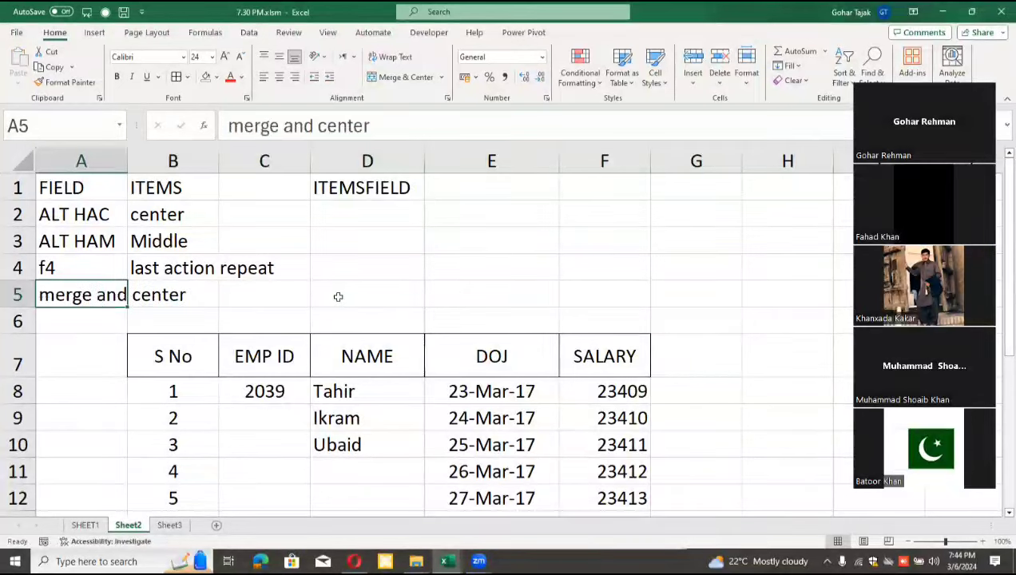
Step: Insert another blank row at row 7, directly above the employee table header
key("Down")
key("Down")
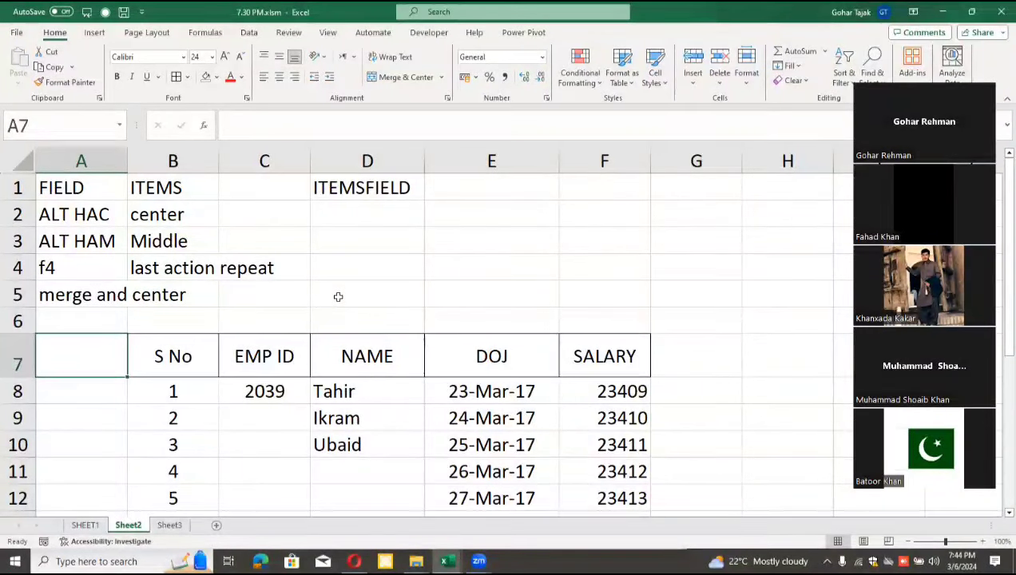
key("shift+space")
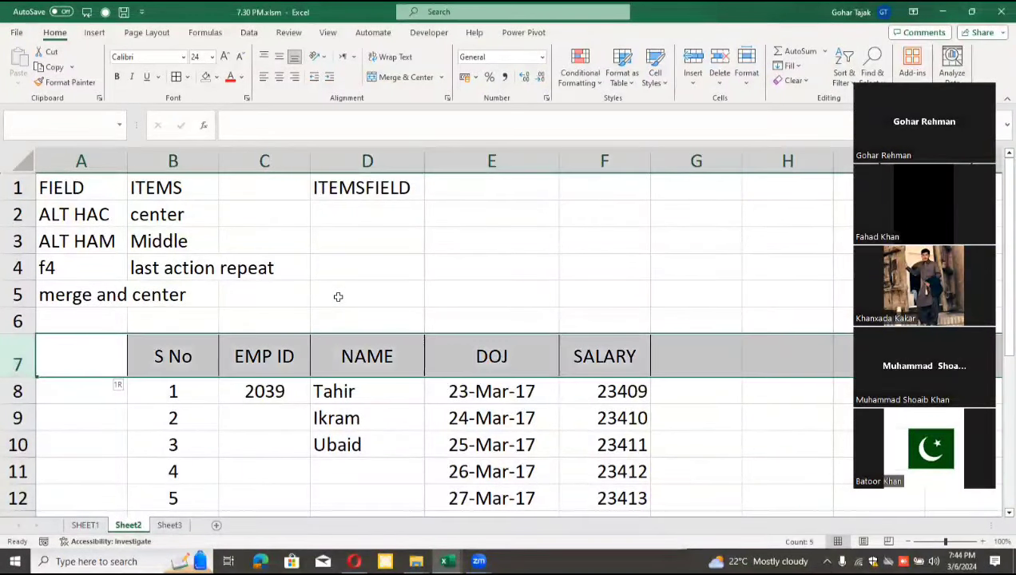
key("ctrl+shift+plus")
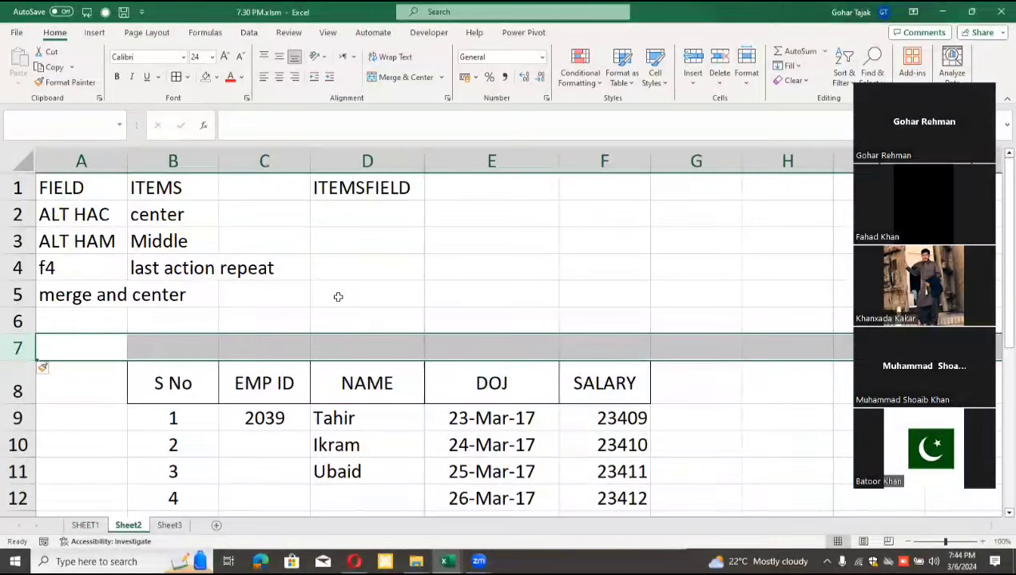
key("Down")
key("Up")
key("Up")
key("Right")
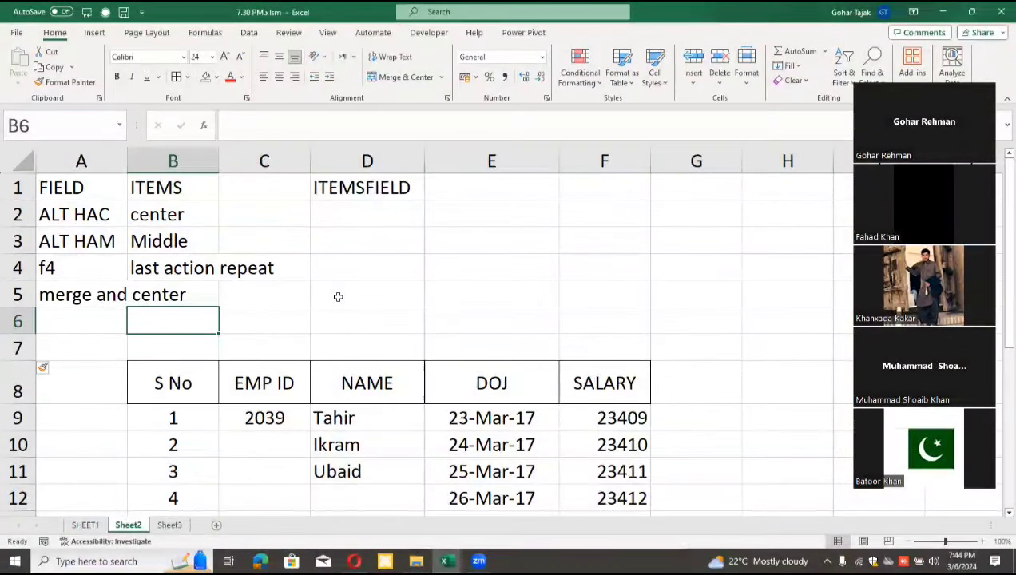
Step: Enter the title "Employees Record" in cell B6 above the employee table
type("Emp")
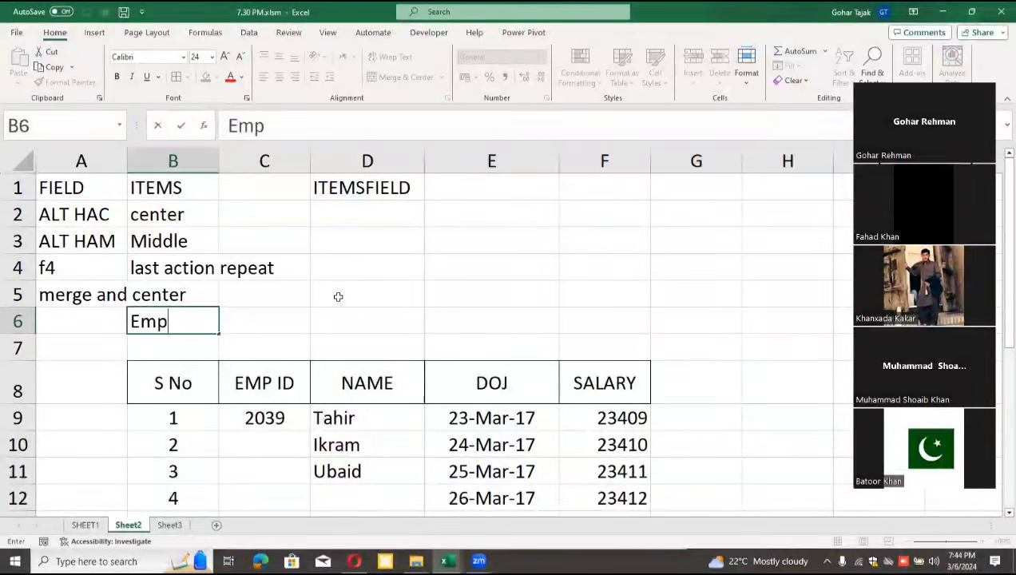
type("loyees Record")
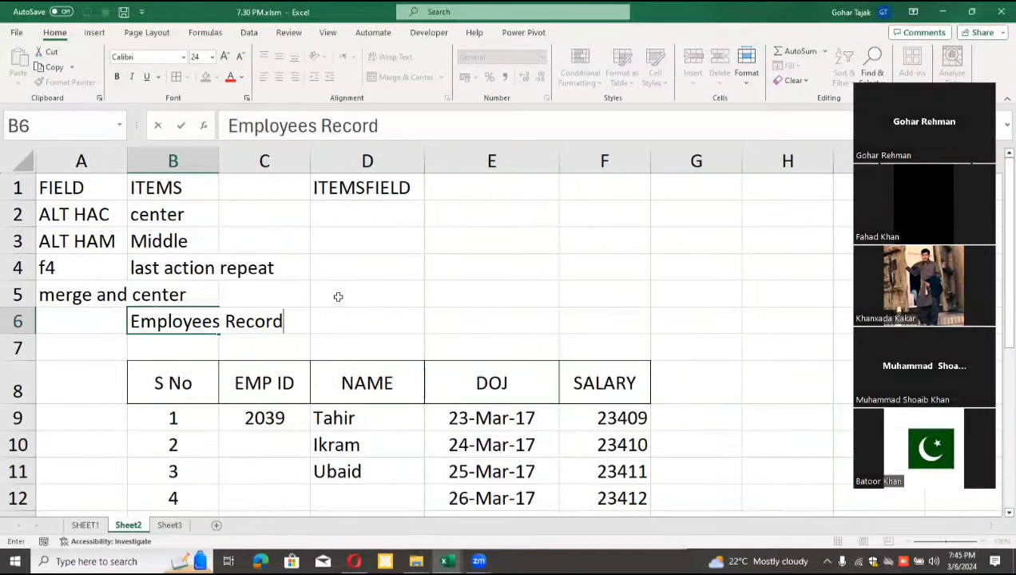
key("Return")
key("Up")
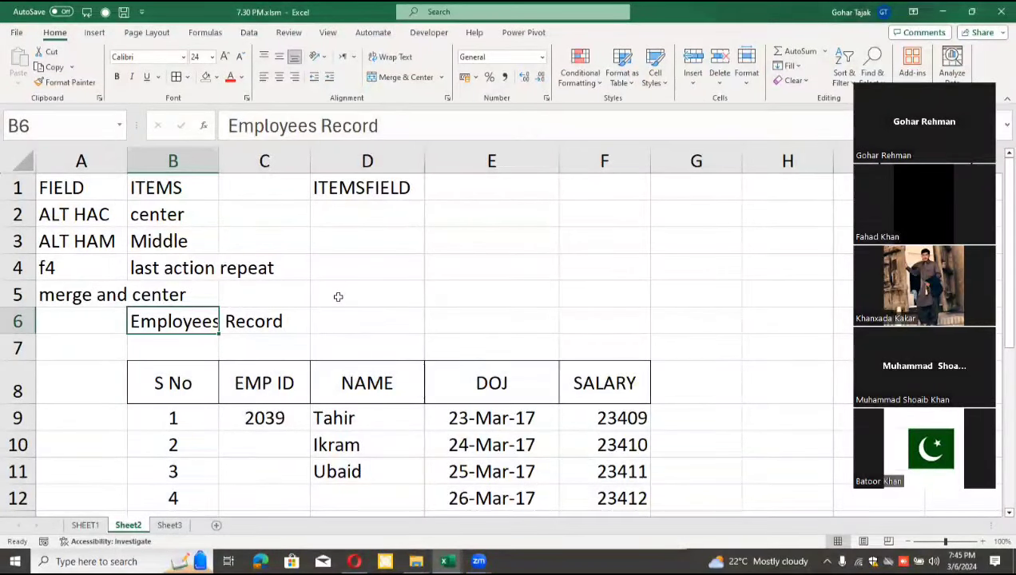
Step: Merge and center the "Employees Record" title across B6:F6, the full width of the employee table
key("shift+Right")
key("shift+Right")
key("shift+Right")
key("shift+Right")
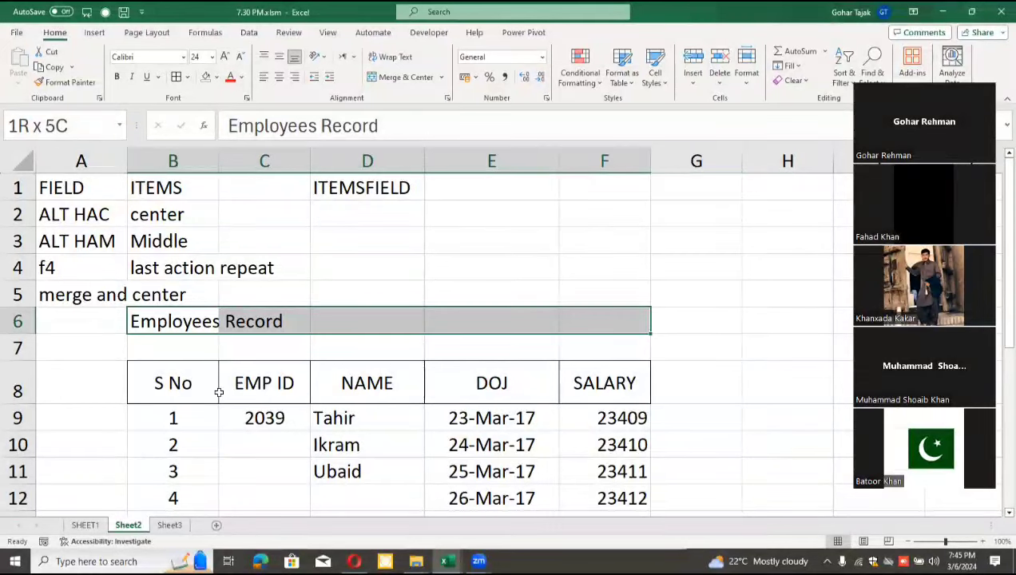
scroll(213, 357, "down", 2)
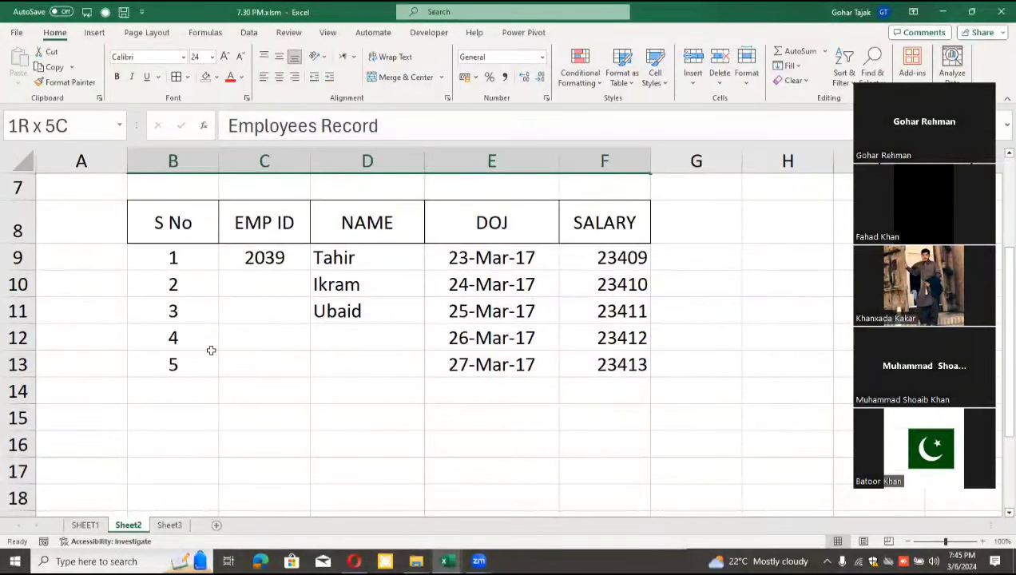
scroll(211, 350, "up", 1)
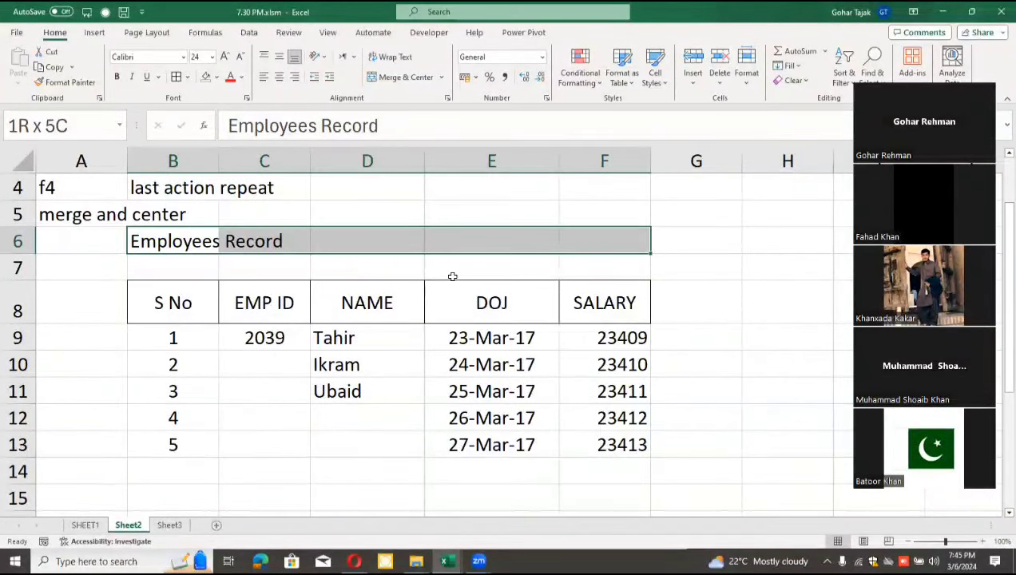
left_click_drag(212, 237, 562, 238)
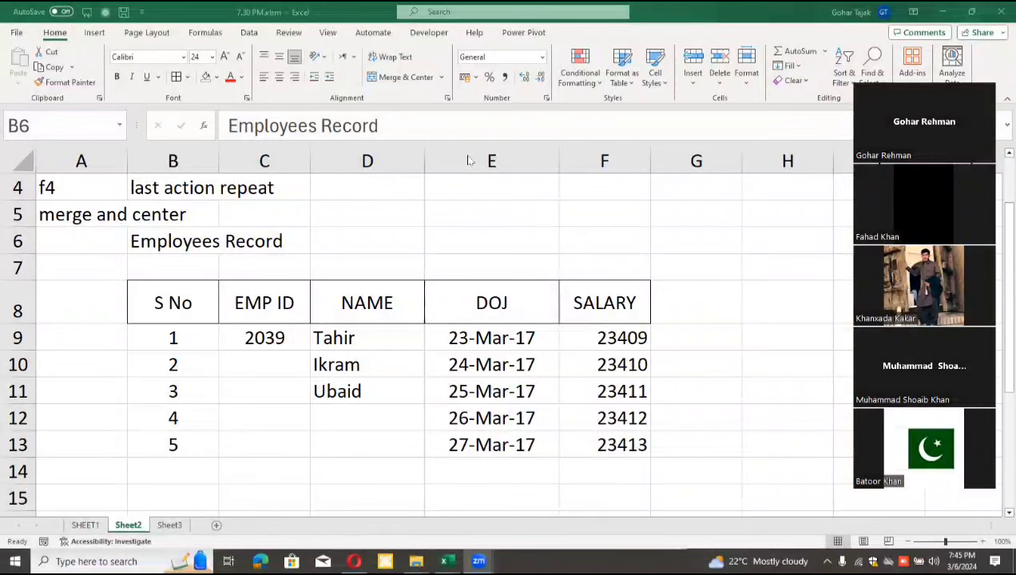
left_click(300, 243)
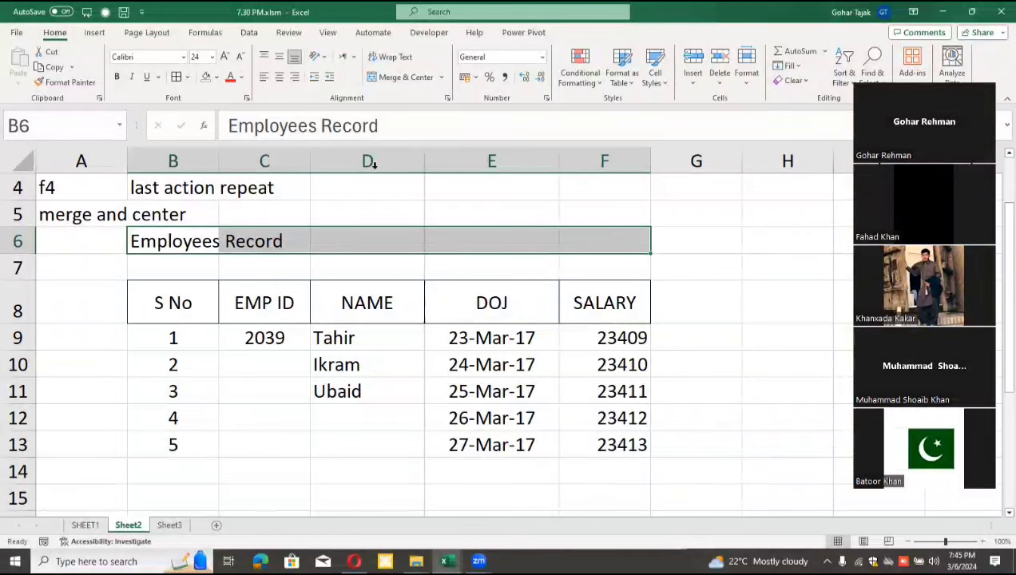
left_click(399, 83)
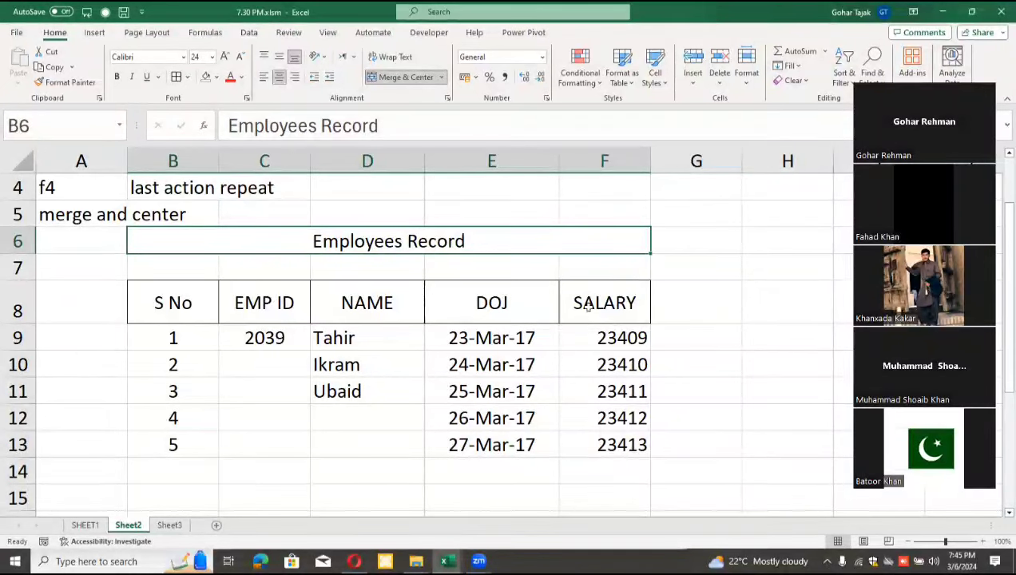
Step: Select the title and employee table in B6:F13, set printing to Print Selection, check the preview and return to the sheet
left_click_drag(513, 272, 531, 433)
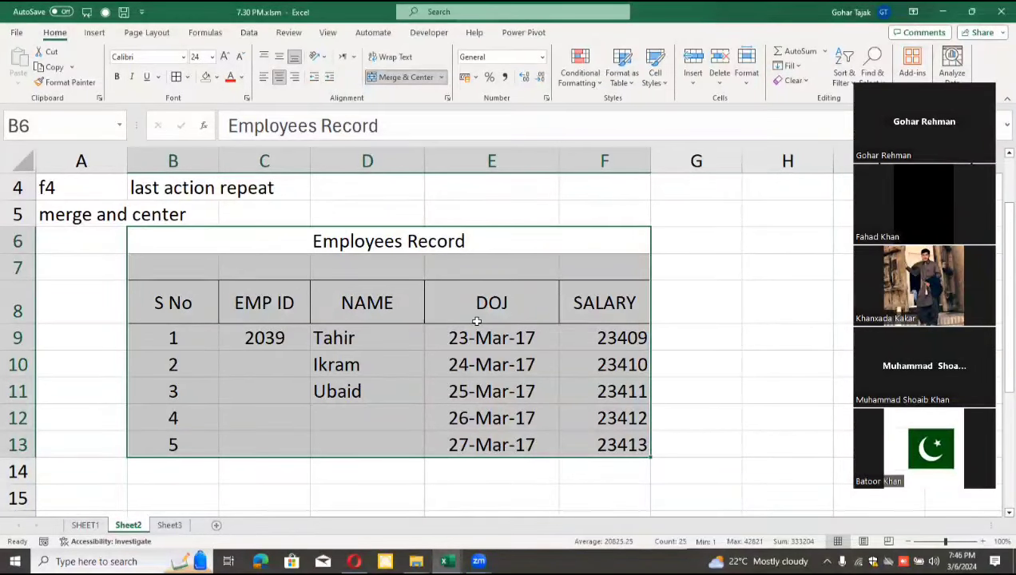
key("ctrl+p")
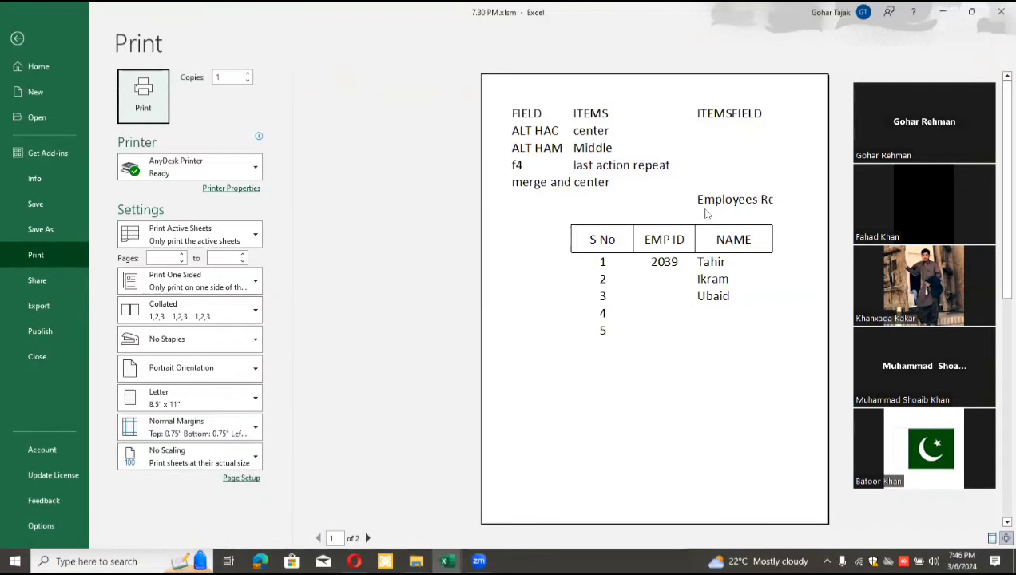
key("Escape")
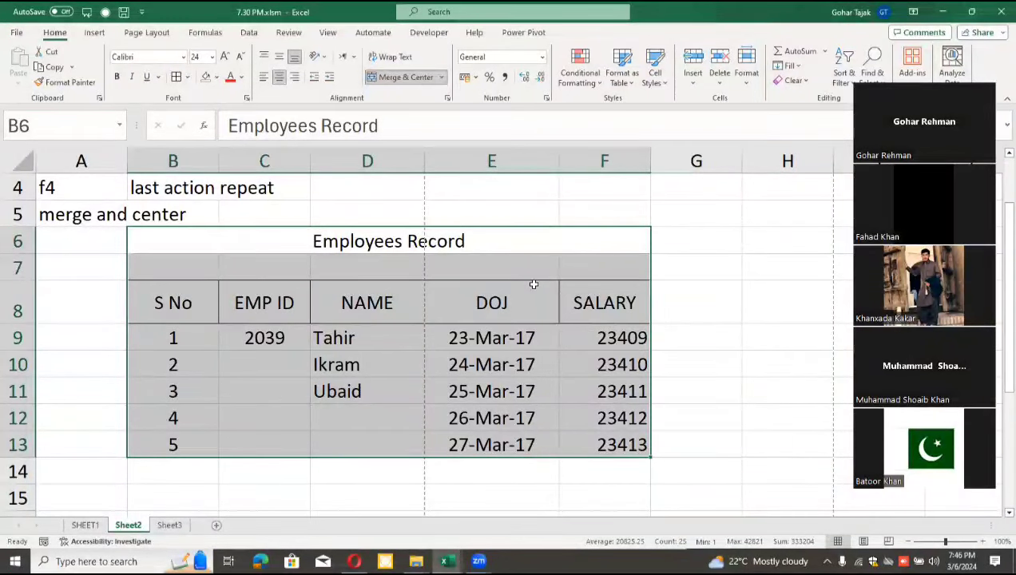
key("ctrl+p")
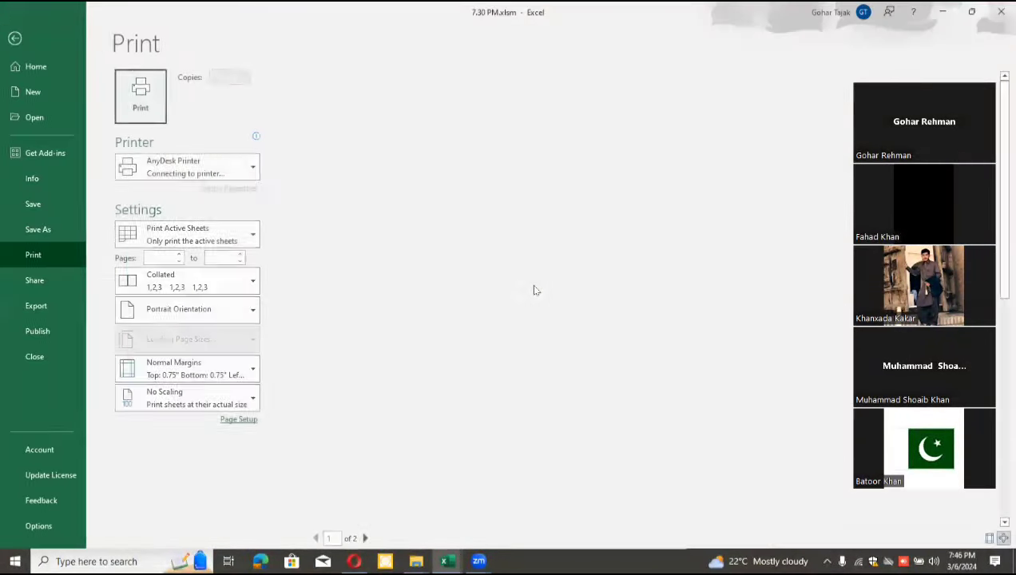
left_click(222, 237)
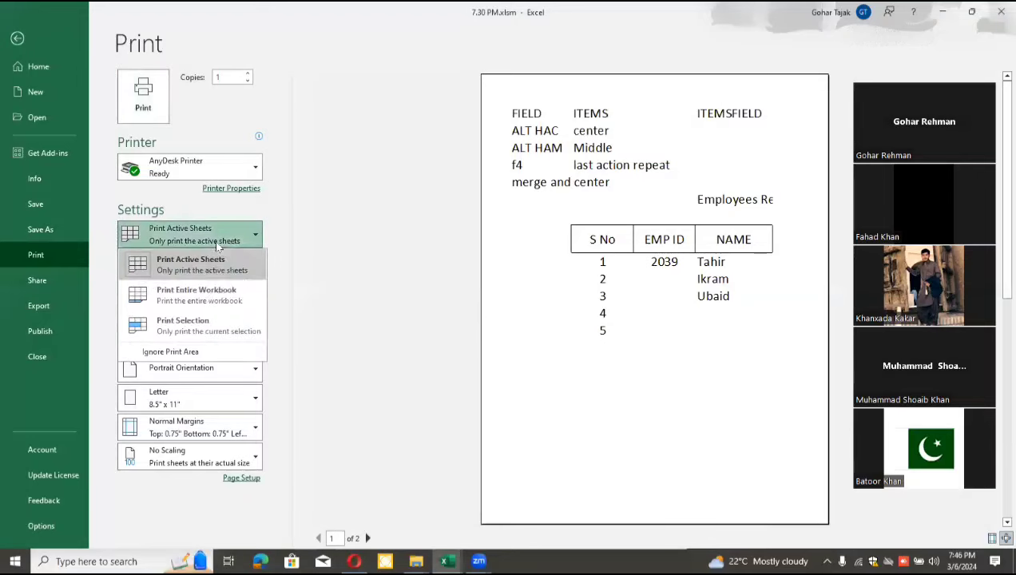
left_click(242, 323)
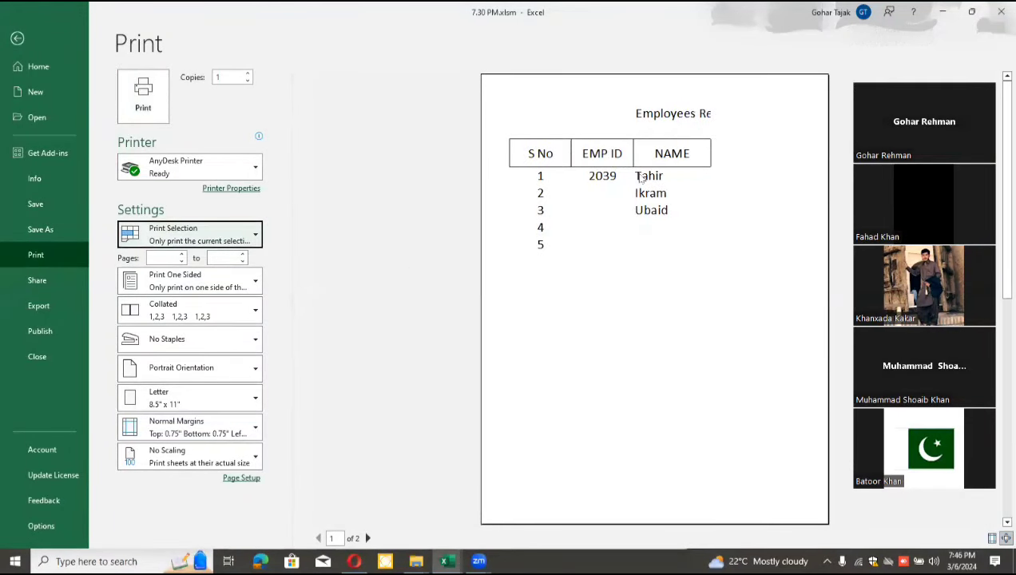
key("Escape")
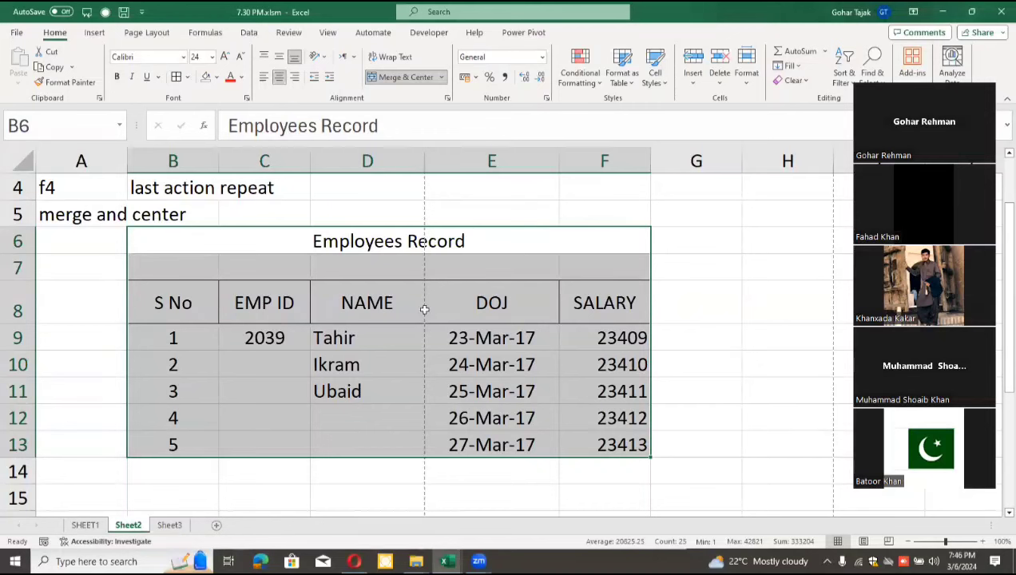
Step: Narrow columns A to F close to their contents so that the employee table fits the width of one printed page
left_click_drag(219, 162, 205, 162)
left_click(400, 159)
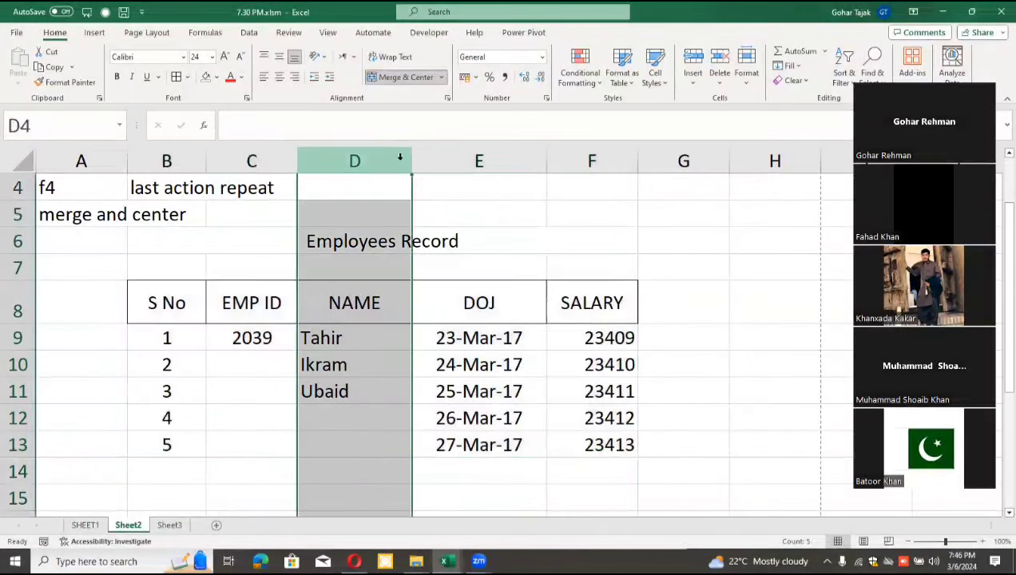
left_click_drag(411, 160, 390, 161)
left_click(420, 305)
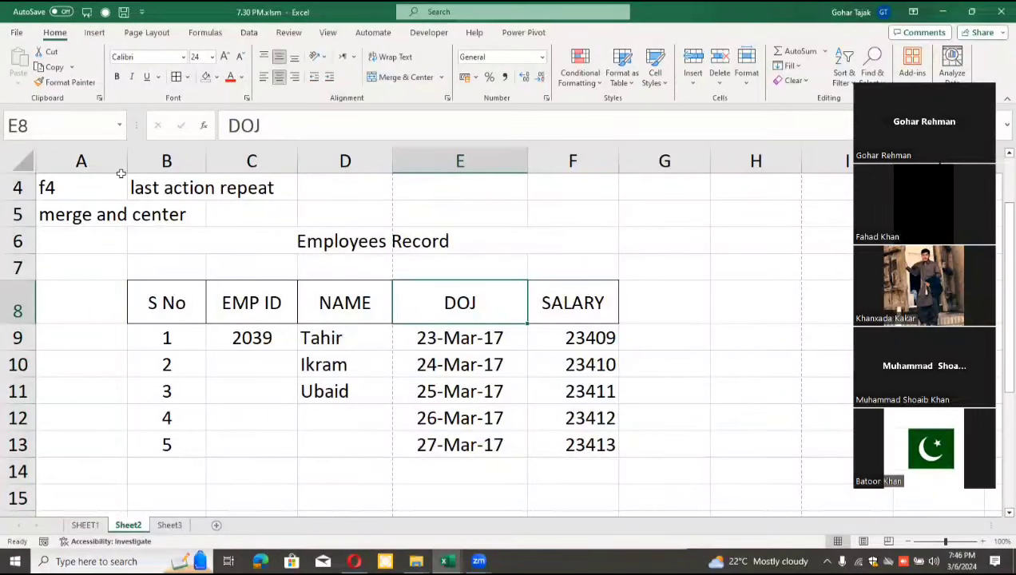
left_click_drag(126, 162, 110, 162)
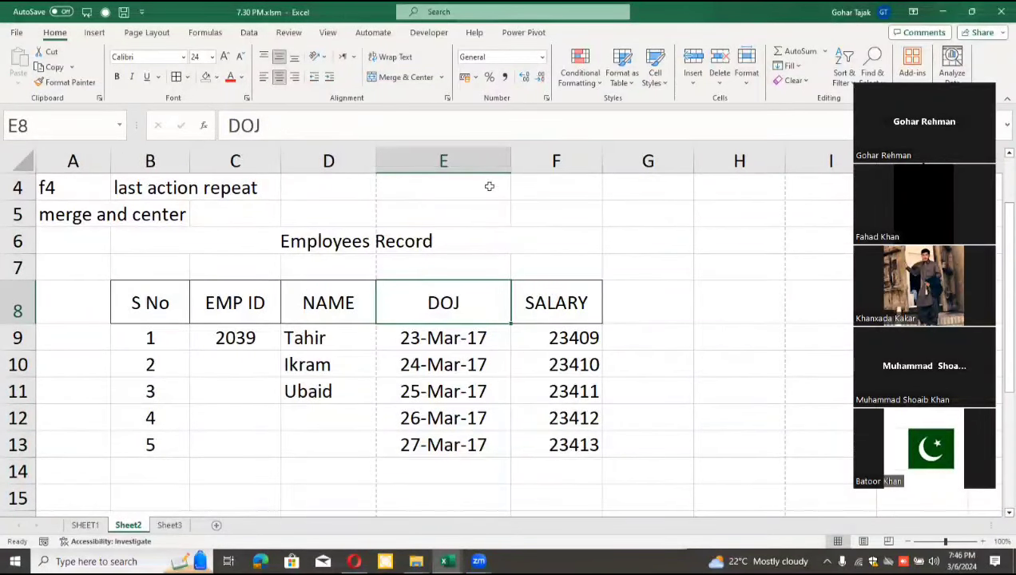
left_click_drag(506, 162, 492, 162)
left_click_drag(581, 162, 559, 162)
left_click(270, 293)
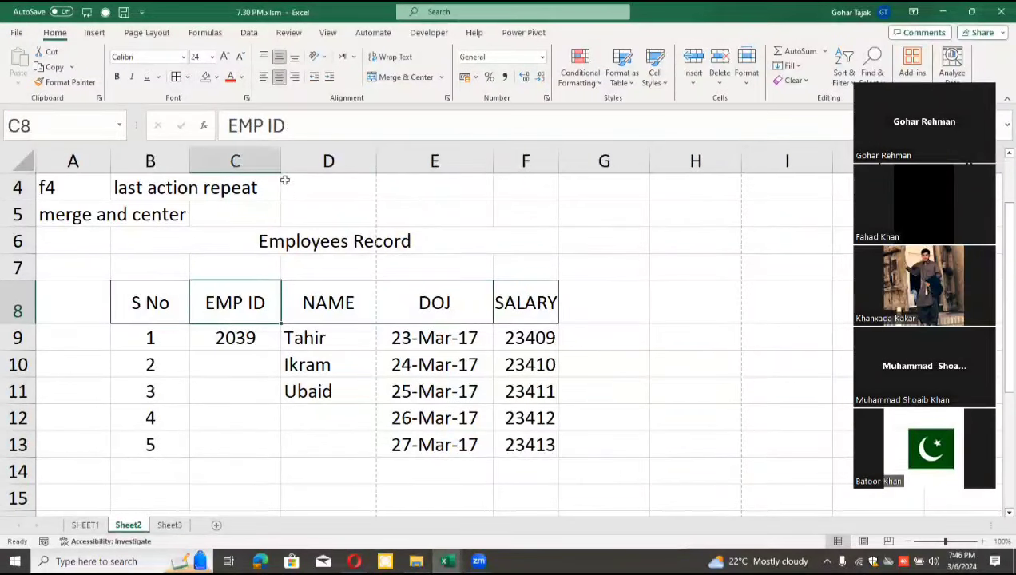
left_click_drag(274, 163, 262, 164)
left_click_drag(356, 163, 333, 163)
left_click_drag(451, 162, 432, 159)
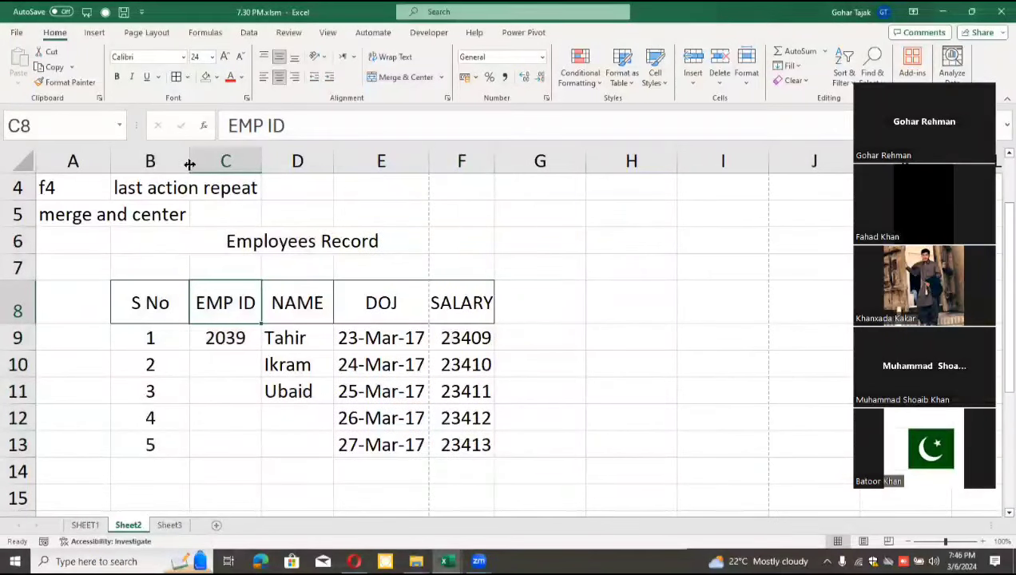
left_click_drag(190, 163, 147, 162)
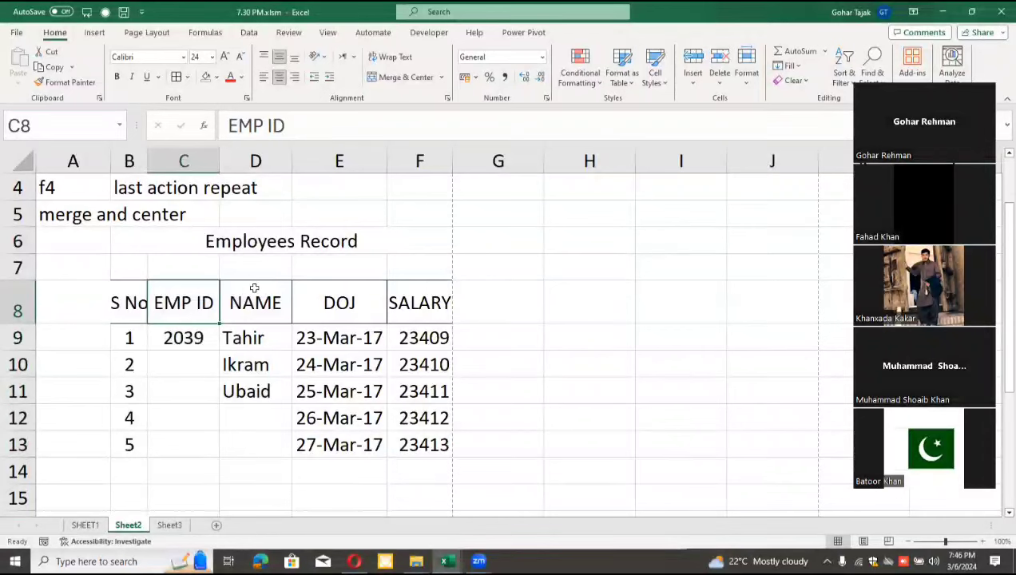
Step: Preview the printout of the selected range B6:F13 to check that all table columns fit, and return to the sheet
key("ctrl+p")
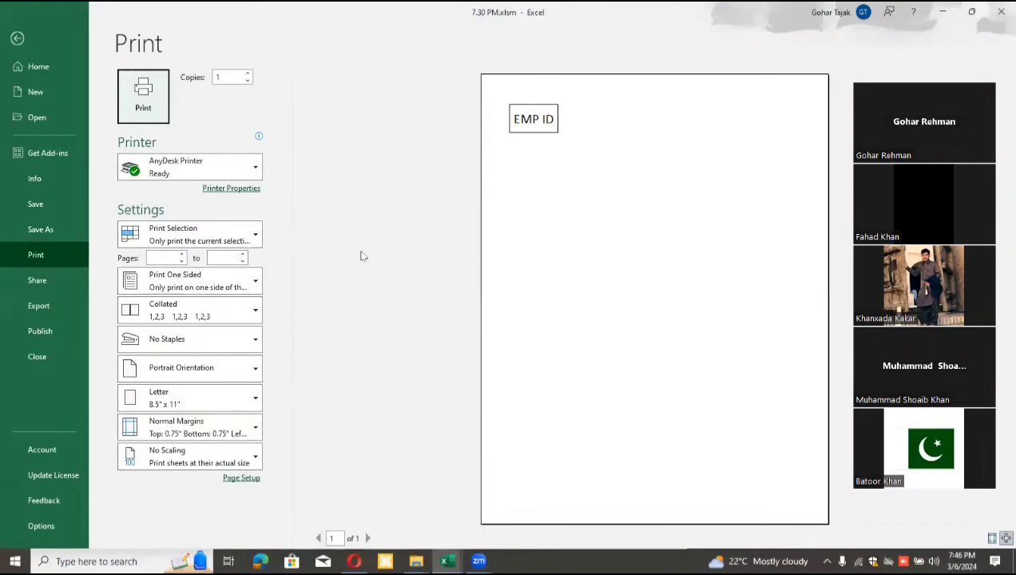
key("Escape")
left_click_drag(205, 243, 287, 439)
key("ctrl+p")
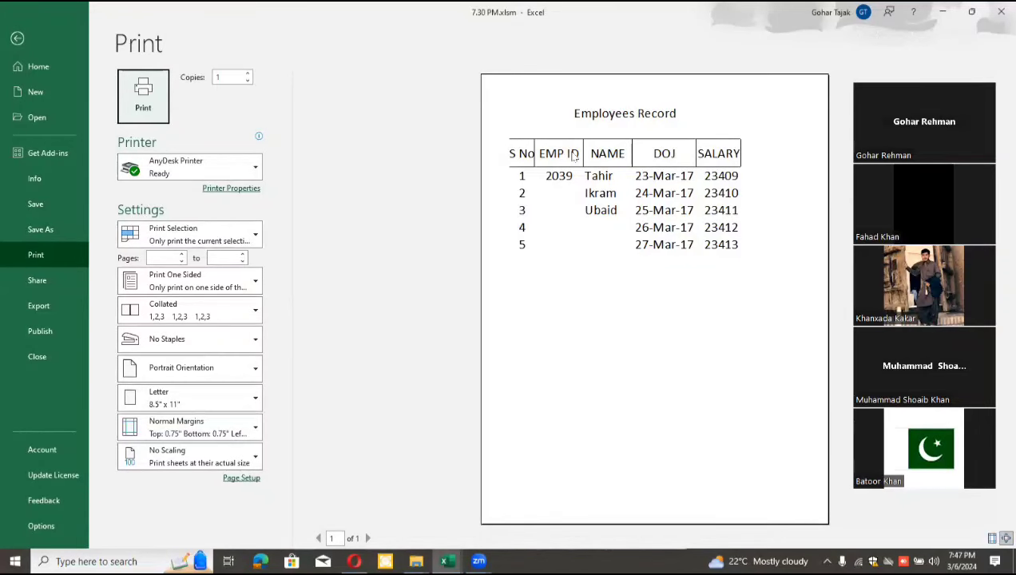
key("Escape")
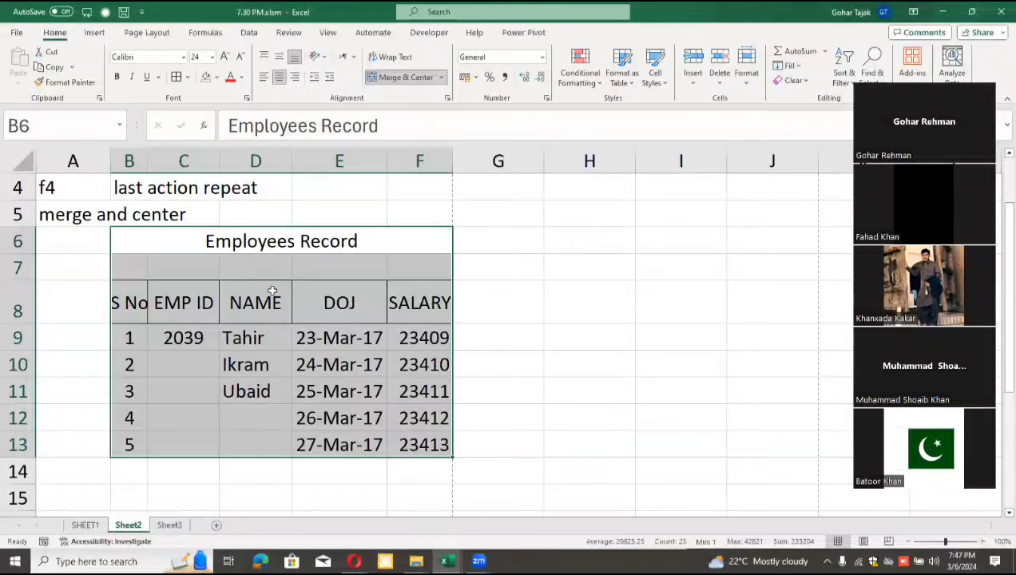
Step: Widen the SALARY column slightly and make the "Employees Record" title bold
left_click(273, 291)
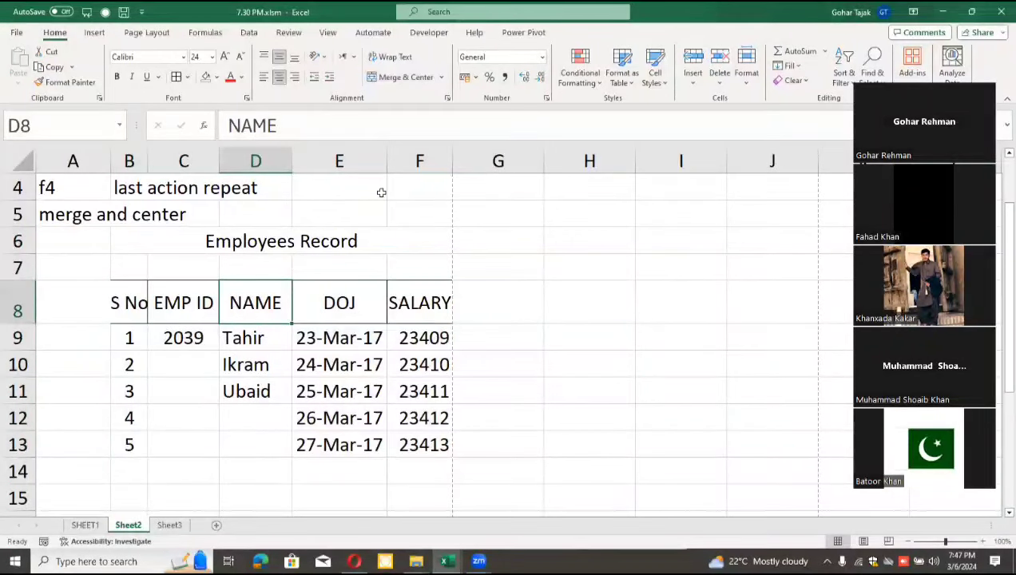
left_click_drag(458, 160, 471, 160)
left_click(327, 242)
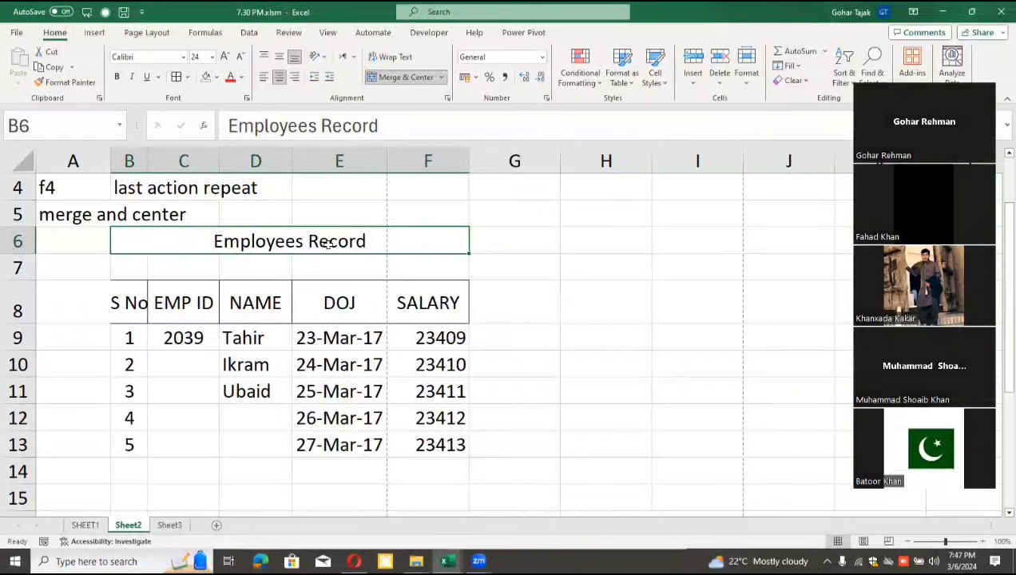
key("ctrl+b")
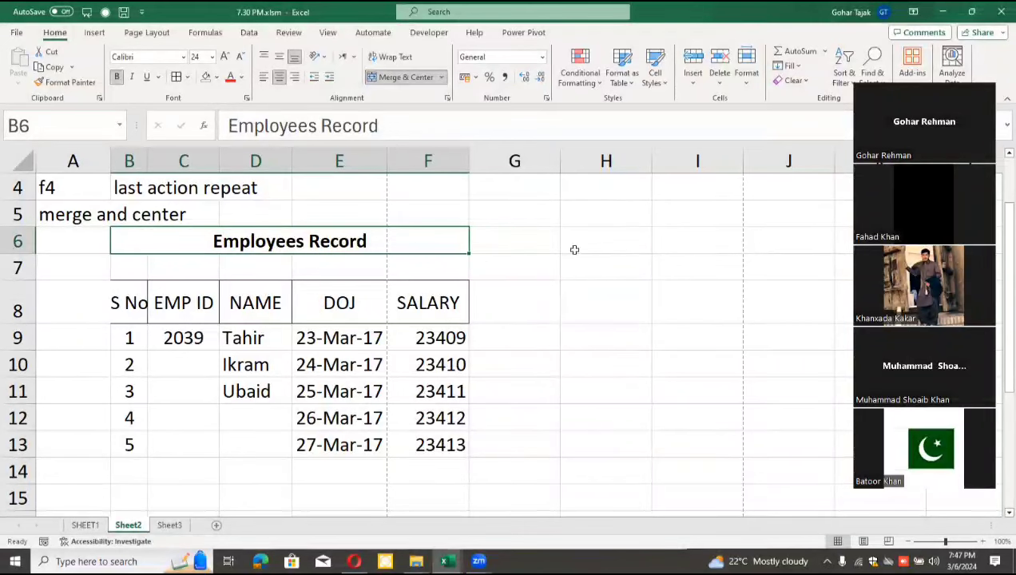
Step: Copy the three employee names from D9:D11 to the empty cells starting at H10
left_click(599, 242)
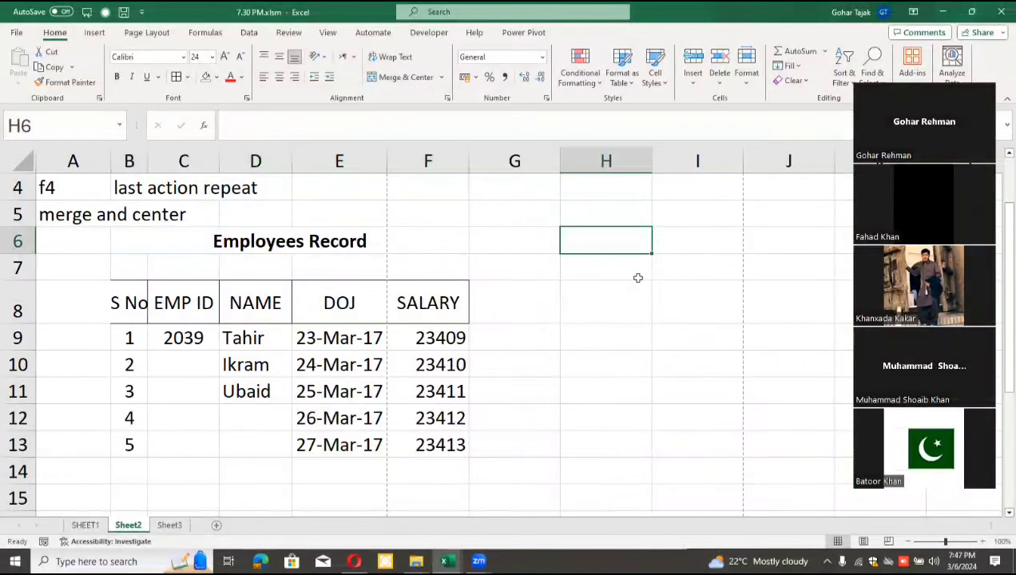
left_click(637, 274)
left_click_drag(259, 336, 273, 390)
key("ctrl+c")
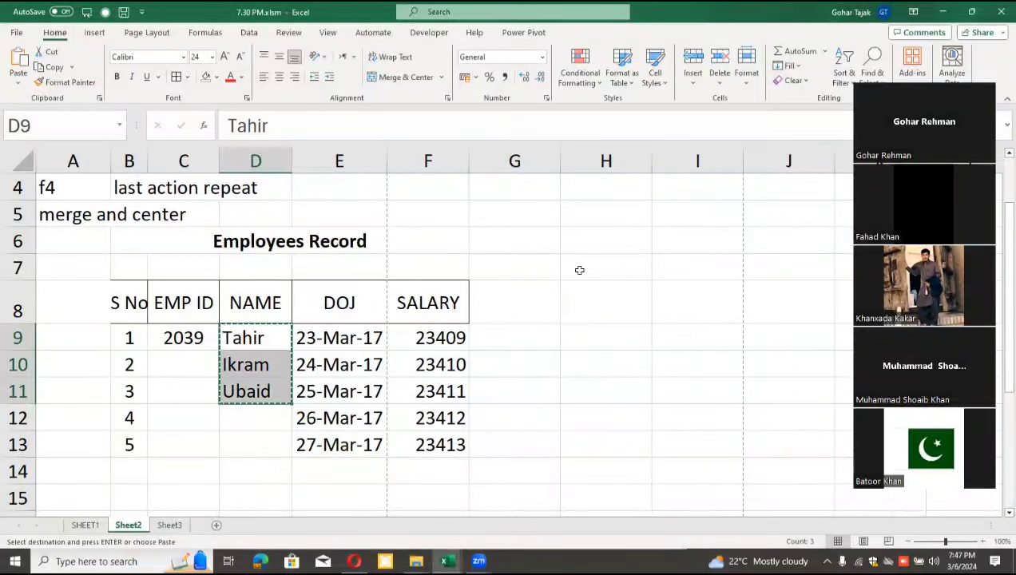
left_click(595, 268)
left_click(565, 364)
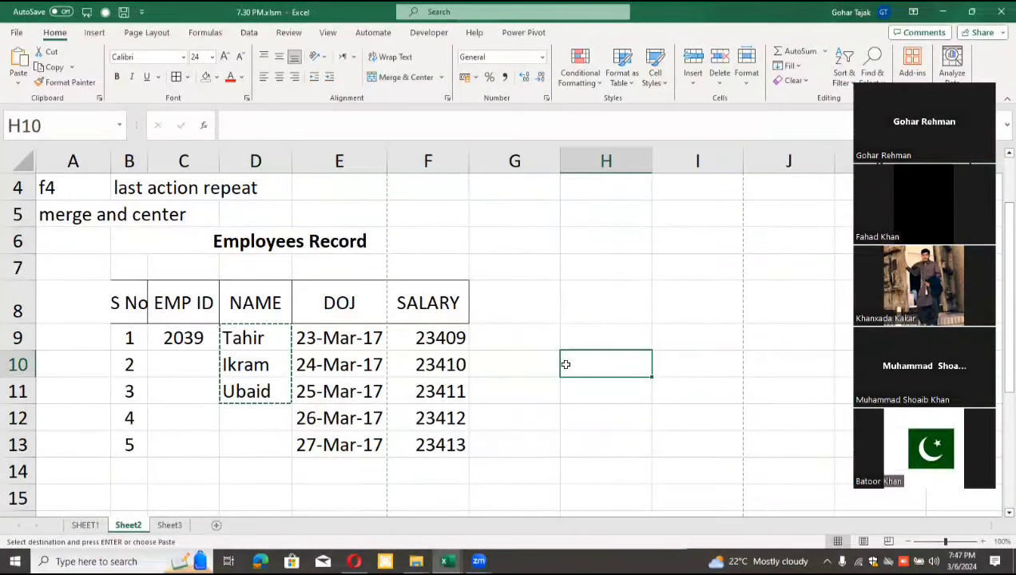
key("ctrl+v")
scroll(527, 265, "down", 4)
scroll(526, 265, "up", 3)
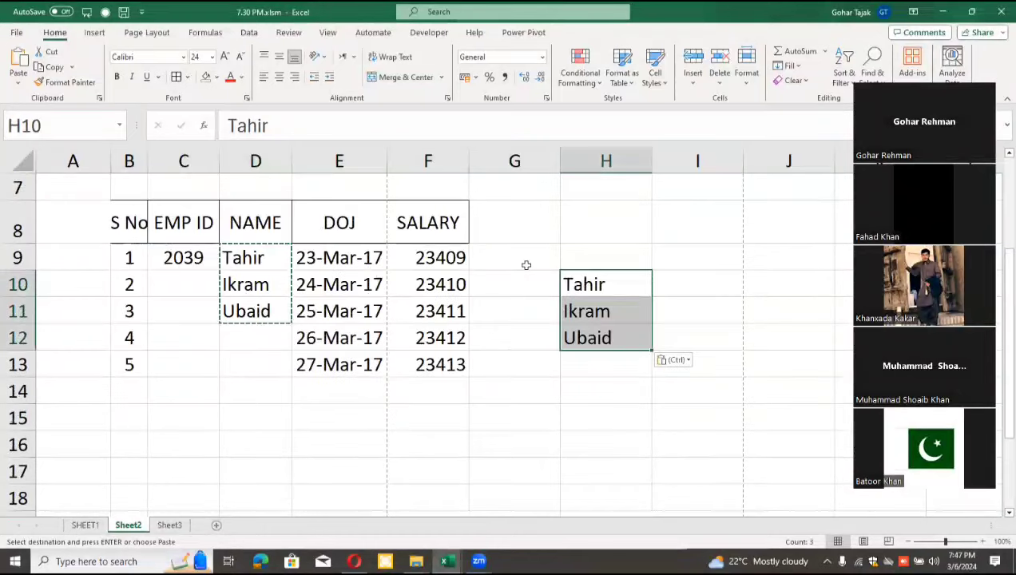
Step: Merge and center the three copied names in H10:H12, accepting that only the upper-left value is kept, and undo the merge
left_click_drag(585, 280, 601, 339)
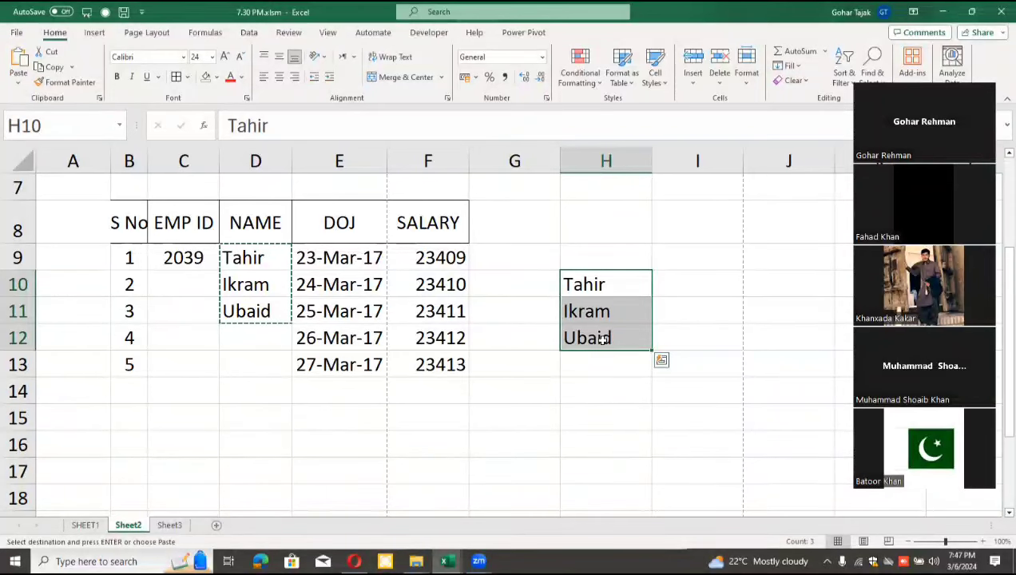
left_click(383, 80)
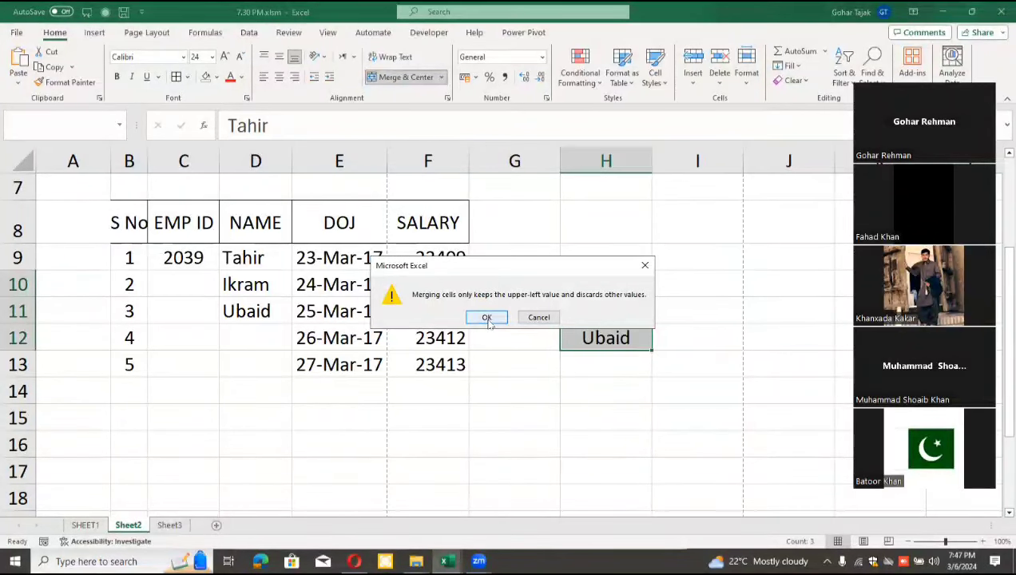
left_click_drag(488, 266, 449, 227)
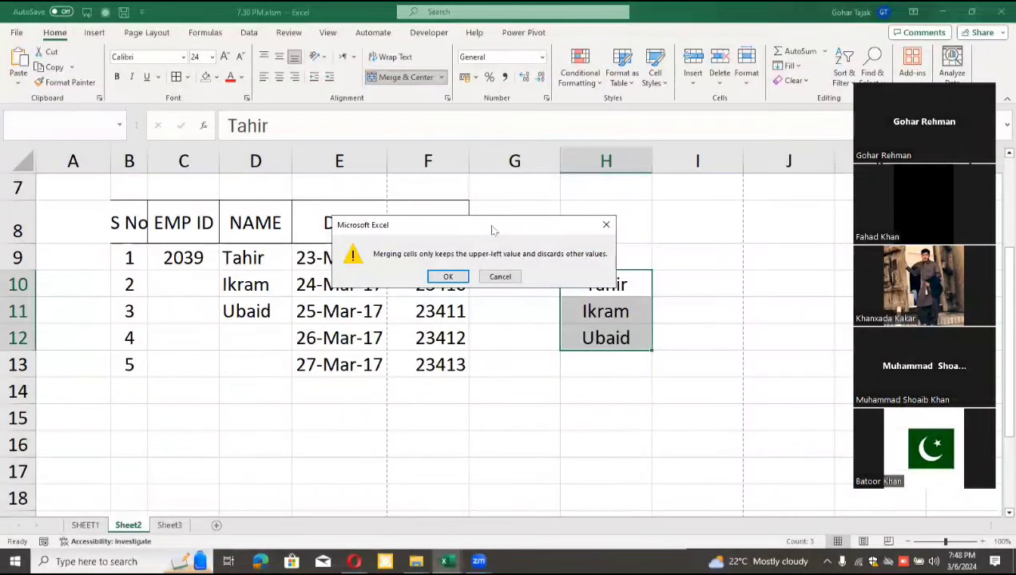
left_click_drag(494, 231, 436, 187)
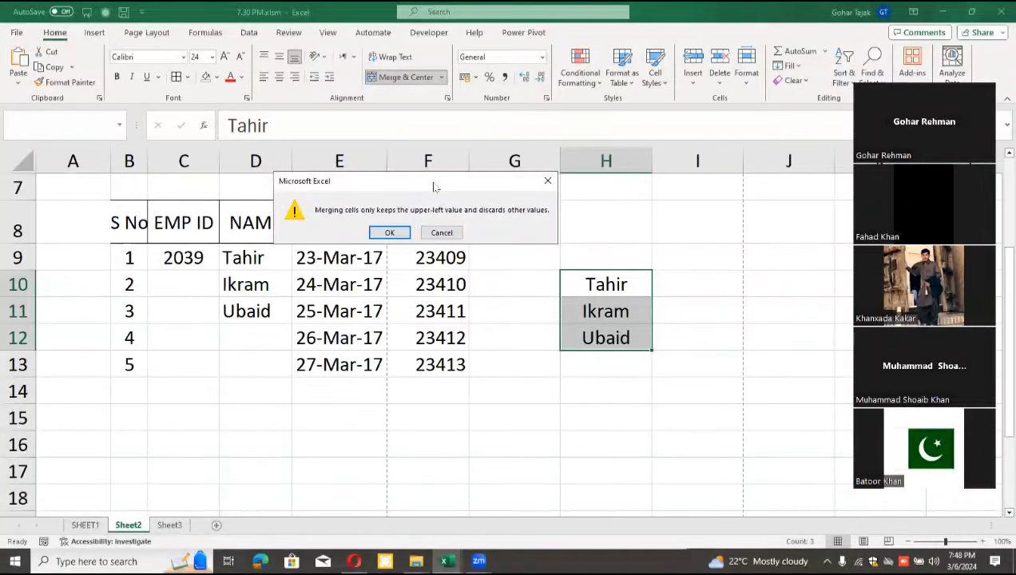
left_click(390, 232)
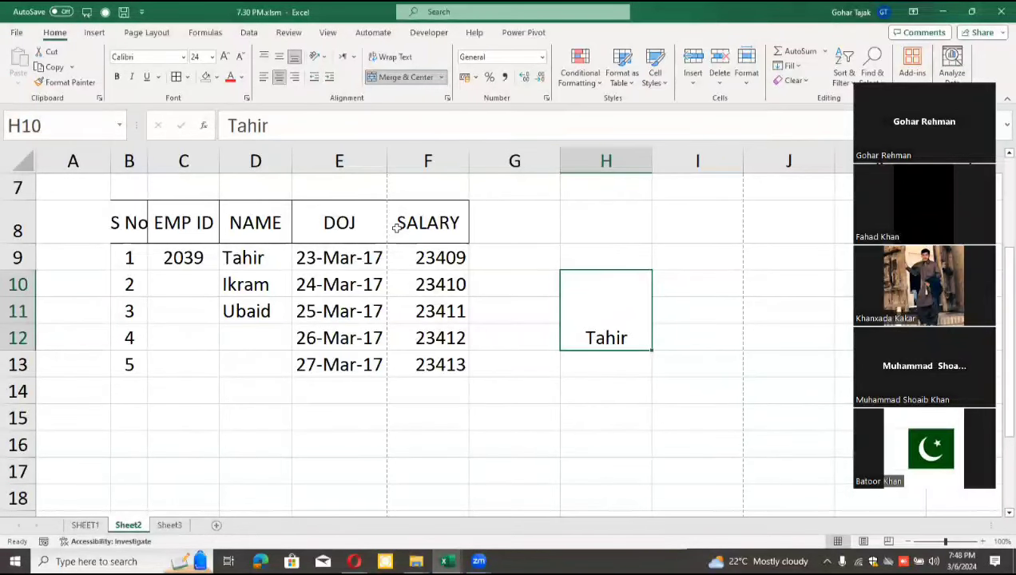
key("ctrl+z")
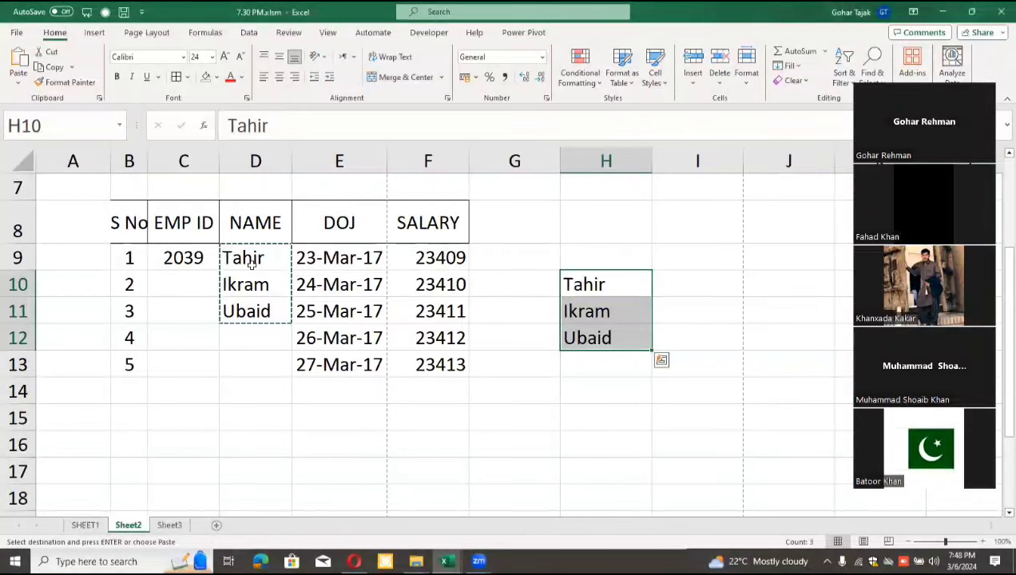
Step: Enter "ctrl Z" in A6, below the "merge and center" note in the shortcut list
scroll(250, 265, "up", 2)
left_click(80, 323)
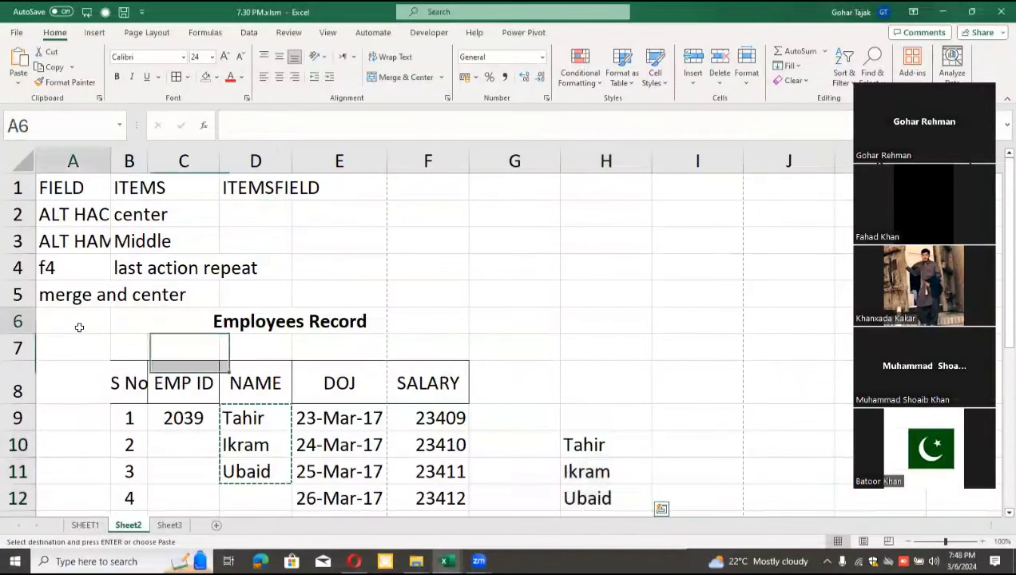
type("ctr")
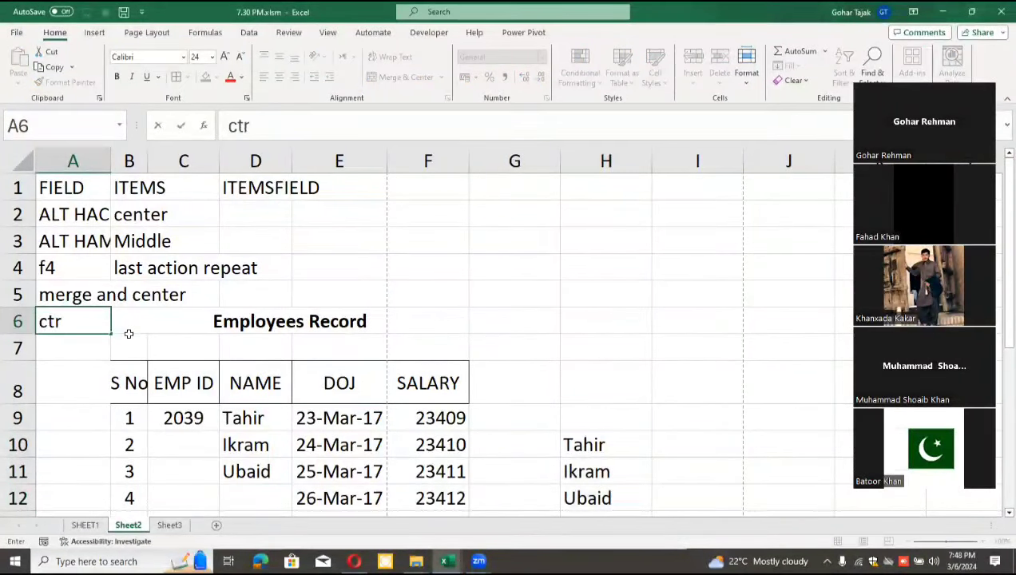
type("l Z")
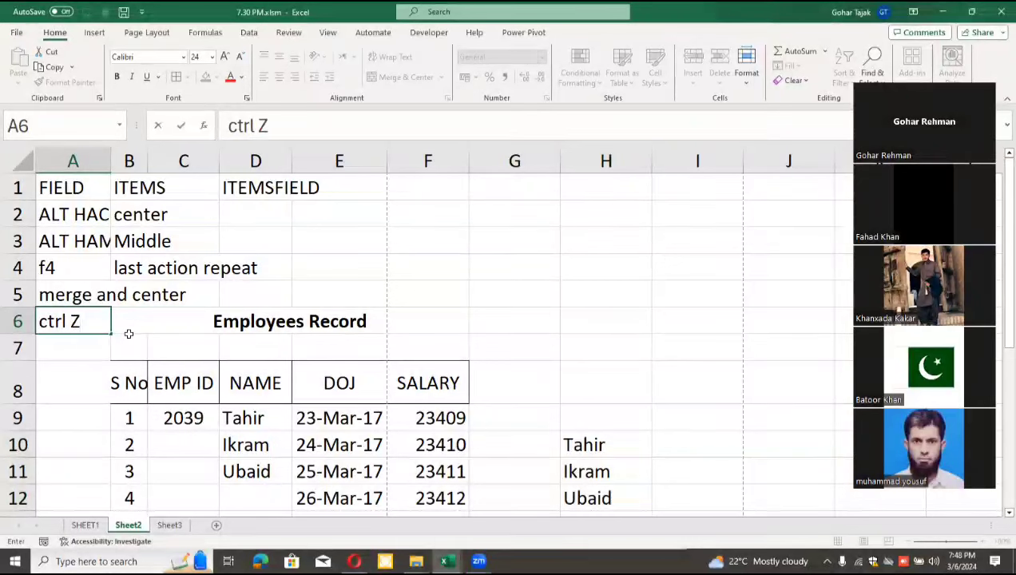
key("ctrl+Return")
left_click(129, 332)
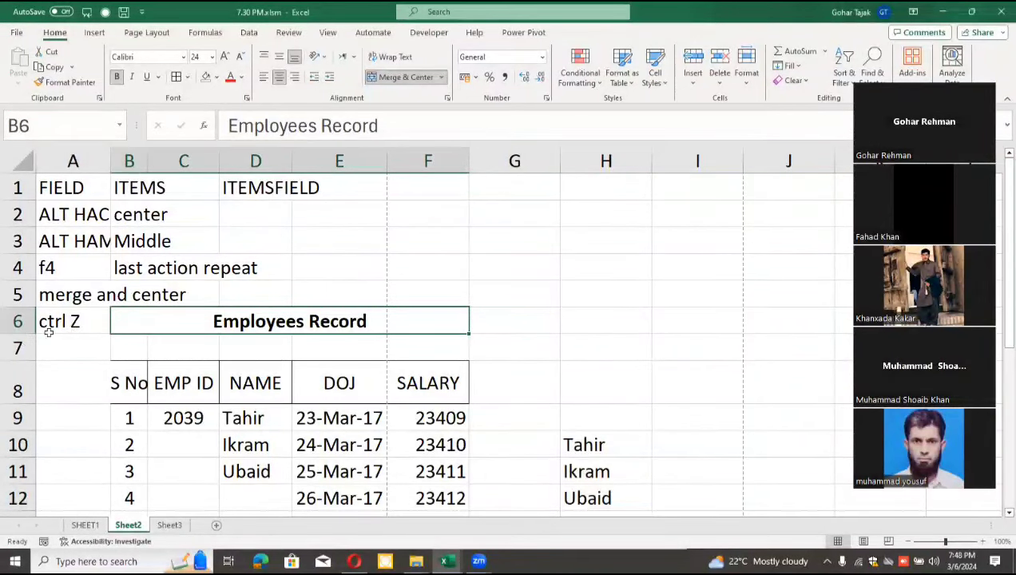
Step: Insert a blank row above row 7 and move the merged "Employees Record" title from row 6 to row 7
right_click(28, 347)
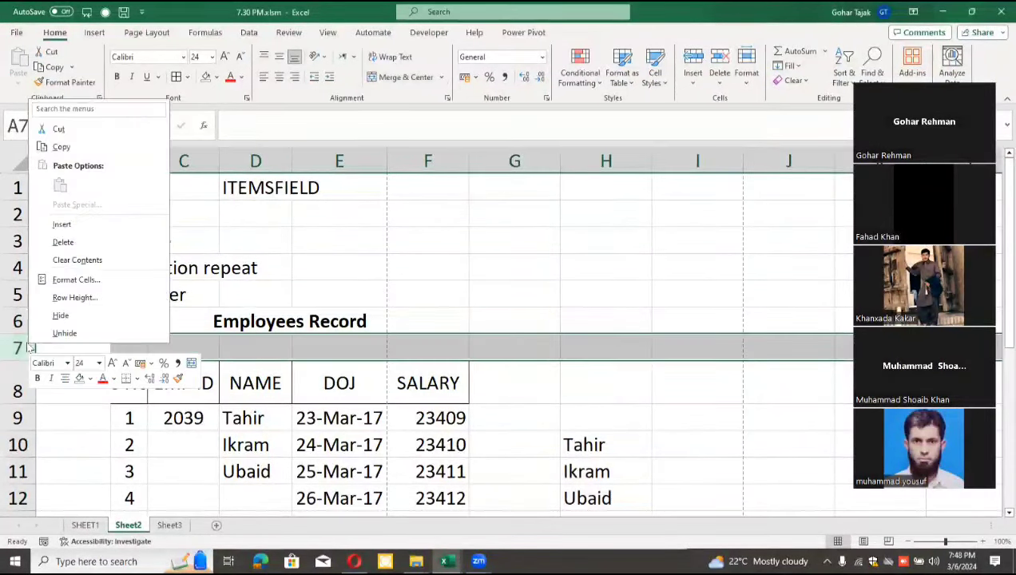
left_click(81, 224)
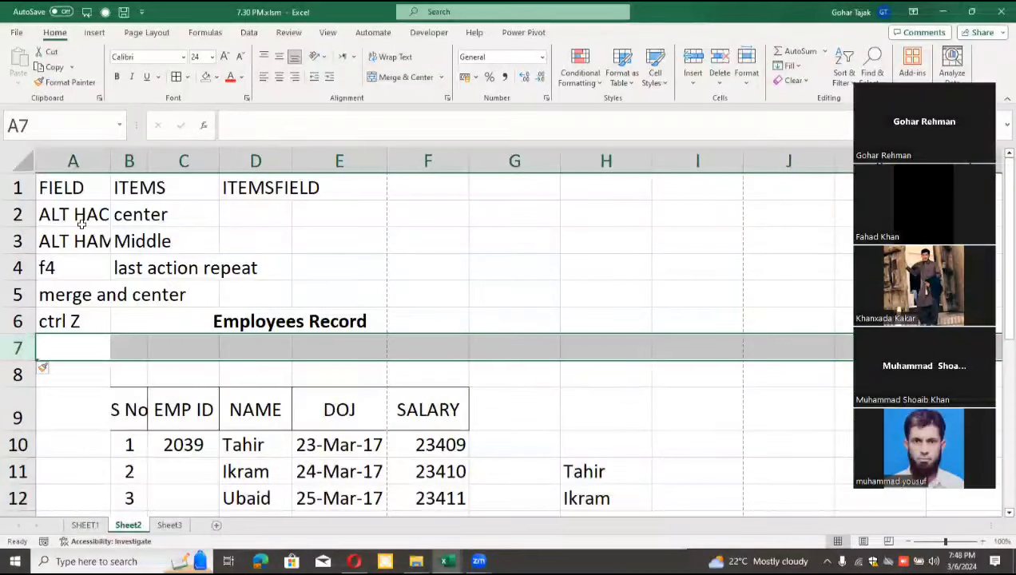
left_click(194, 328)
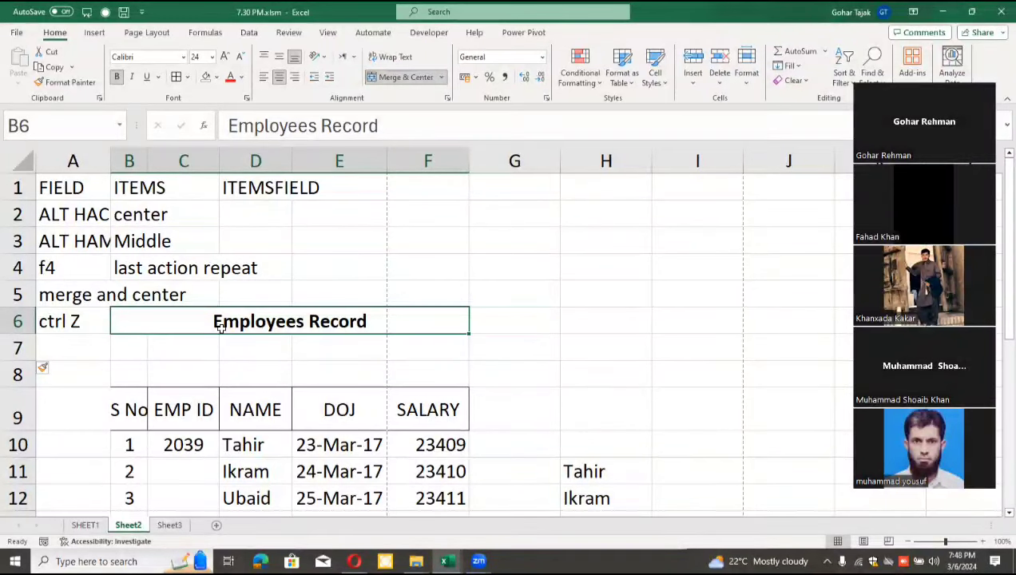
key("ctrl+c")
key("Down")
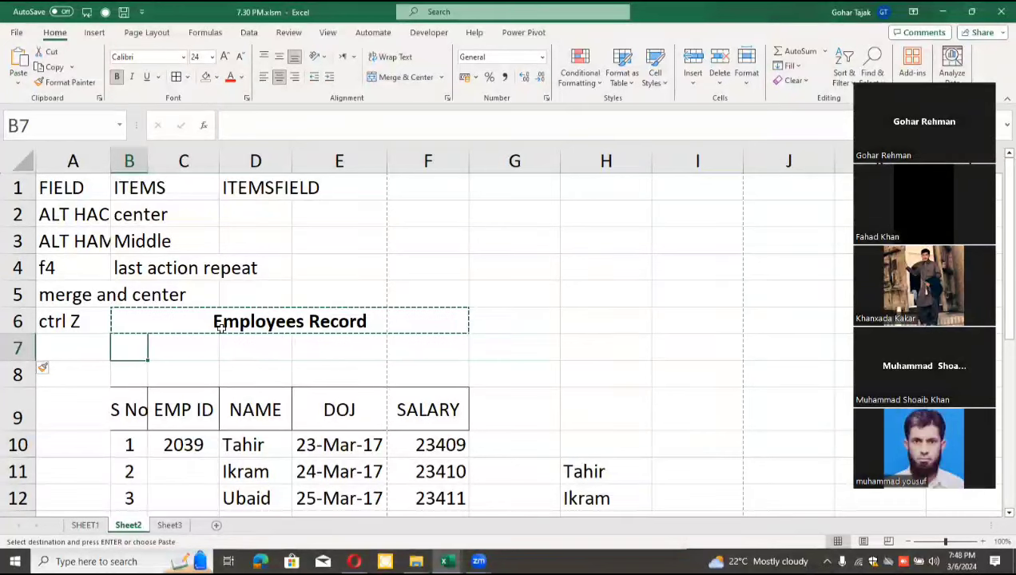
key("ctrl+v")
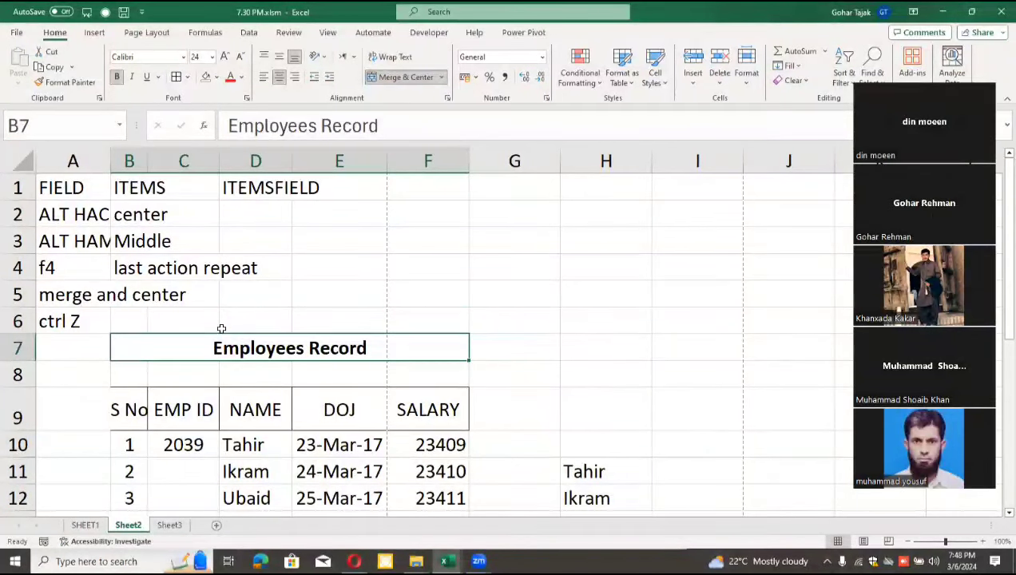
Step: Enter "undo" in B6 as the description of the ctrl Z shortcut
key("Up")
key("Left")
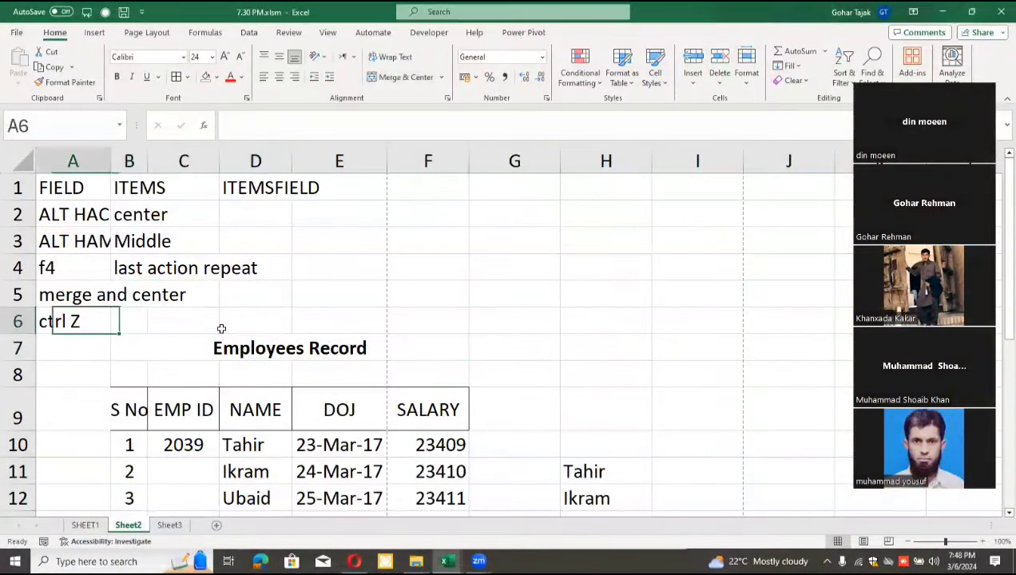
key("Down")
key("Up")
key("Down")
key("Up")
key("Right")
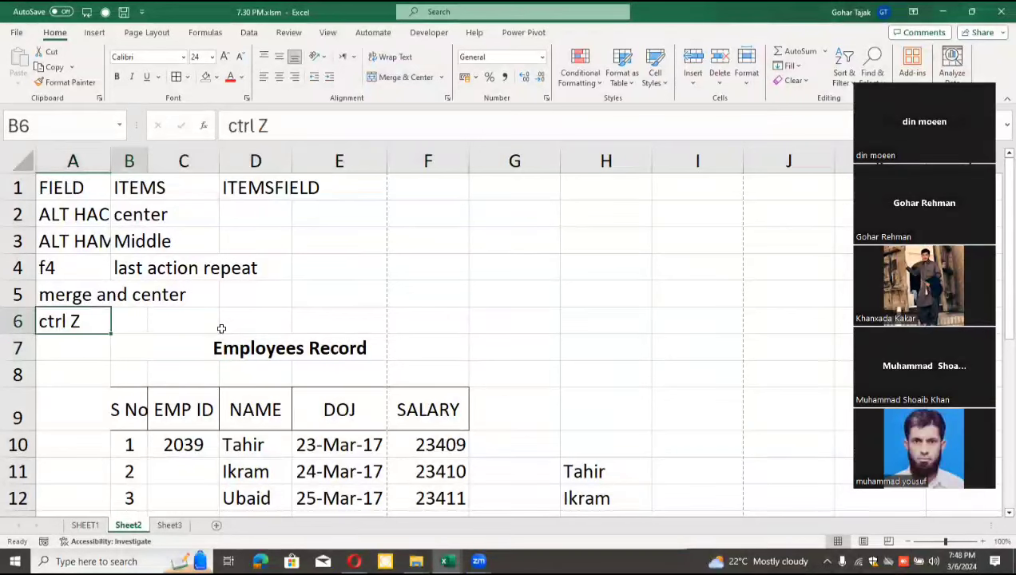
type("undo")
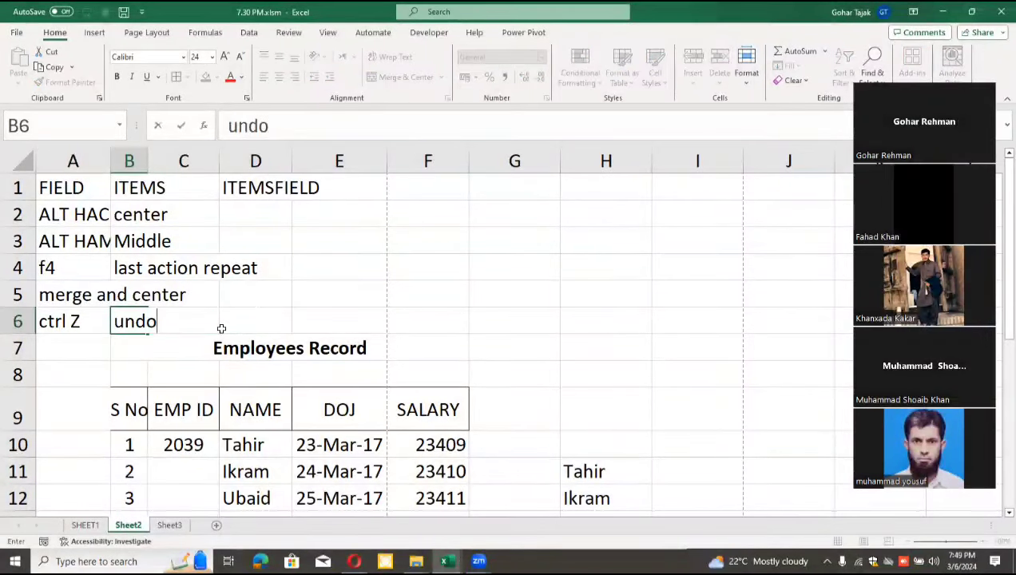
key("Return")
Step: Enter "ctrl Z" in A7 as the next row of the shortcut list
key("Left")
type("Cttrl")
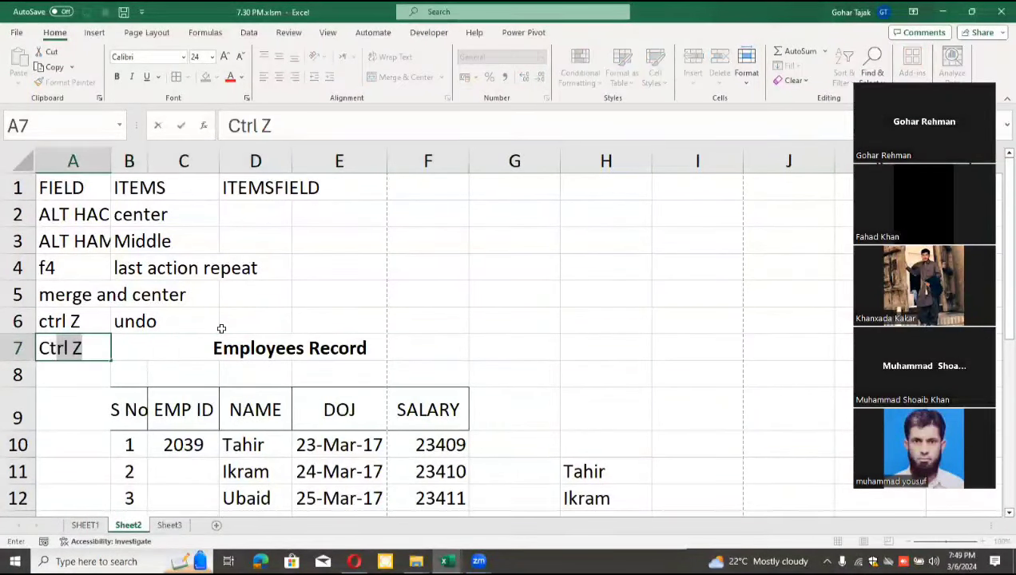
key("BackSpace")
key("BackSpace")
key("BackSpace")
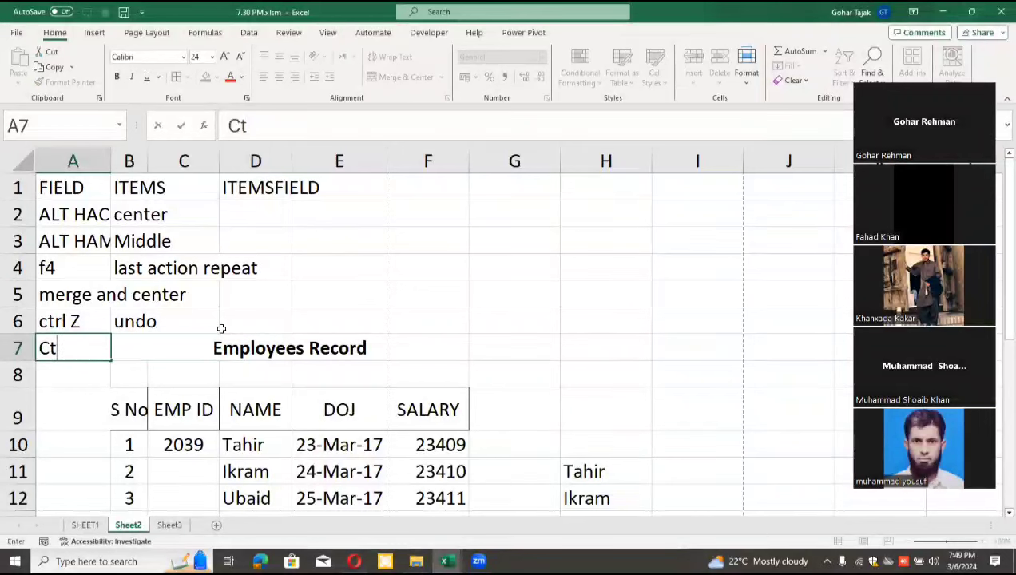
type("rl Z")
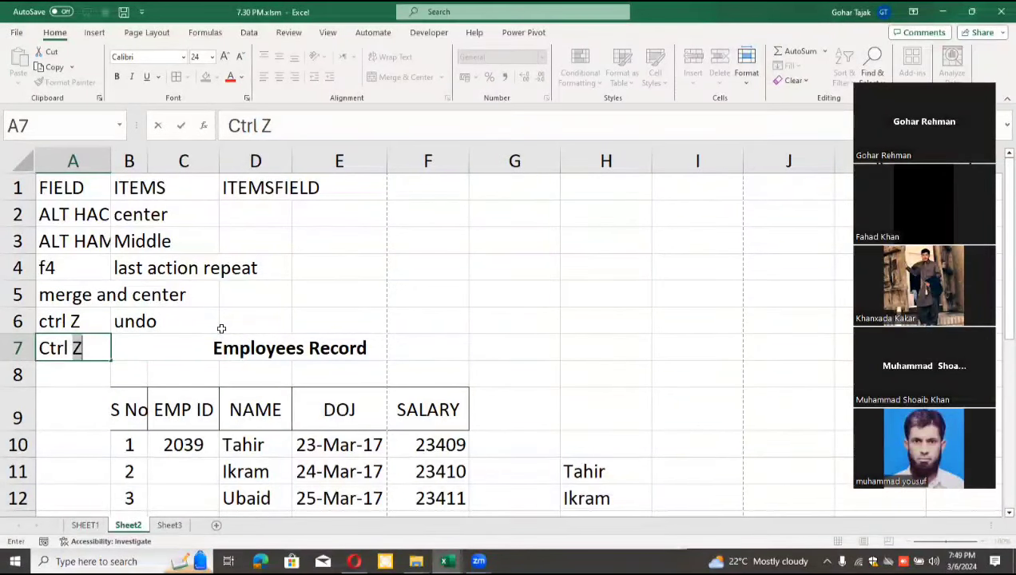
left_click(222, 328)
left_click(219, 329)
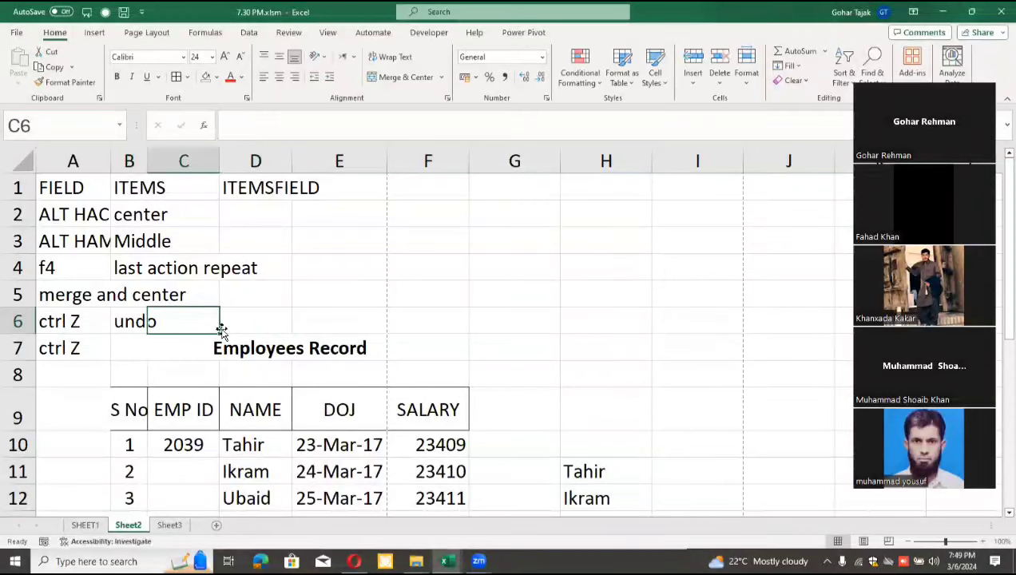
left_click_drag(504, 222, 440, 294)
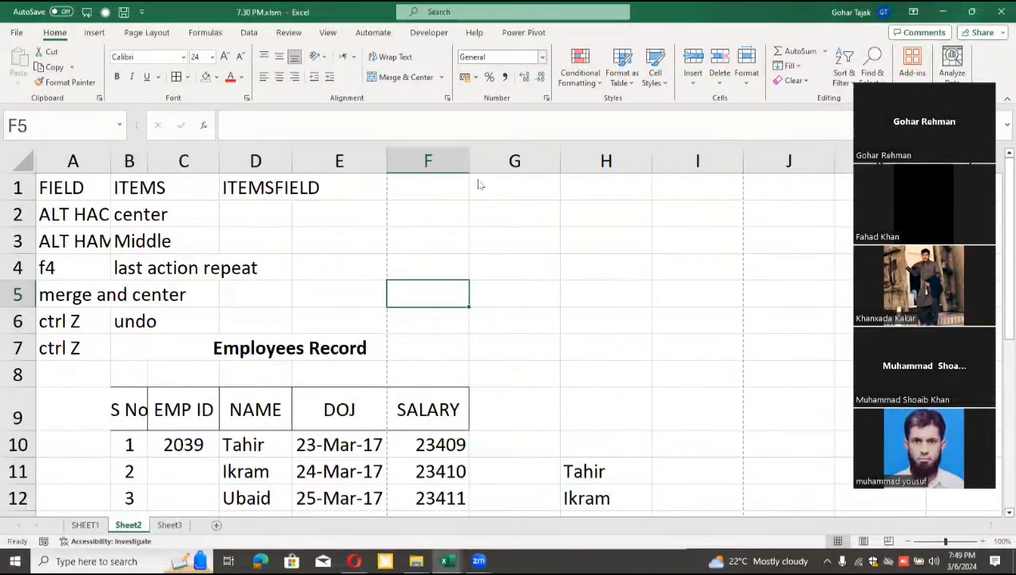
left_click(527, 117)
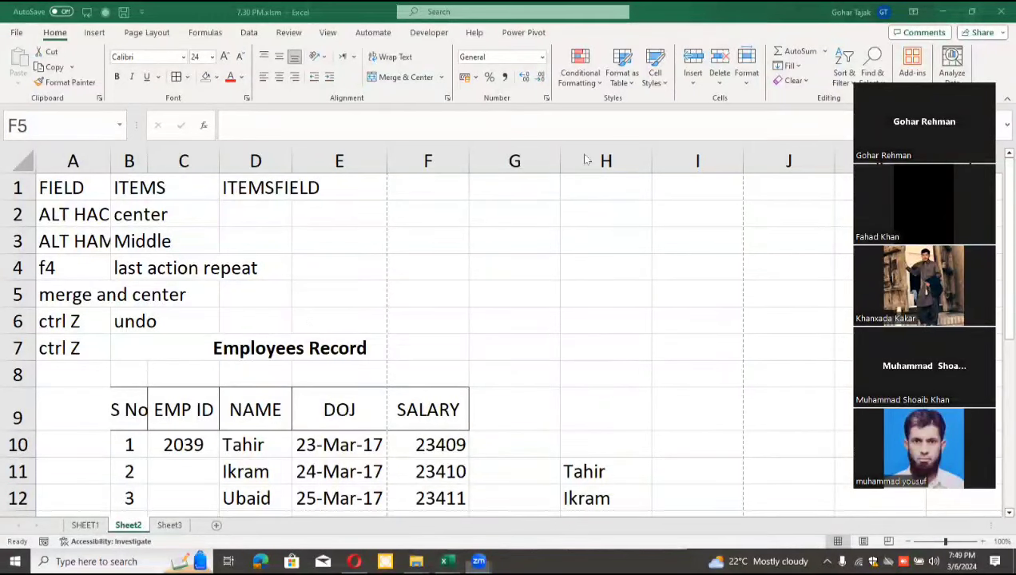
Step: Change the shortcut in A7 to "ctrl R"
left_click(94, 350)
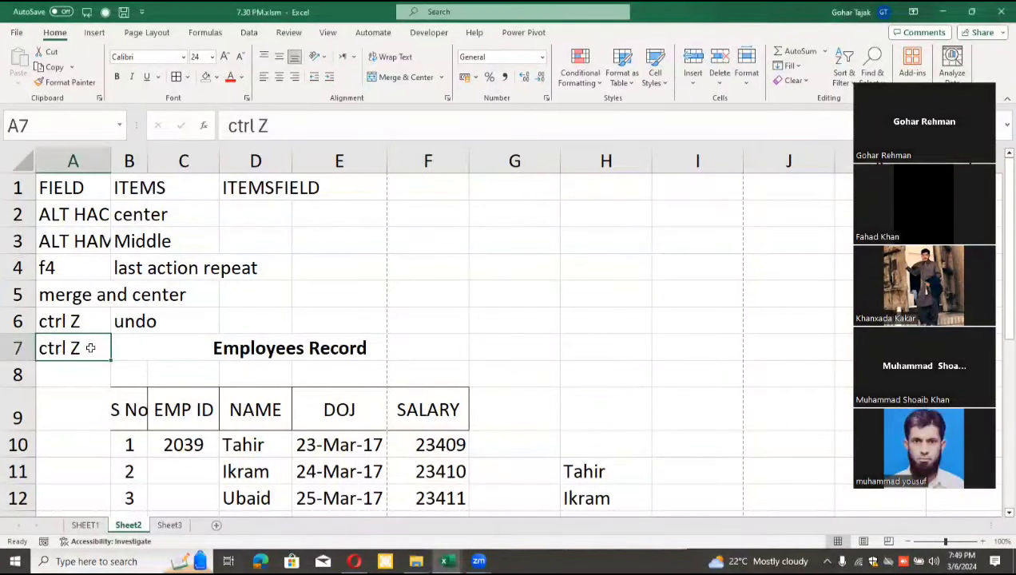
double_click(90, 348)
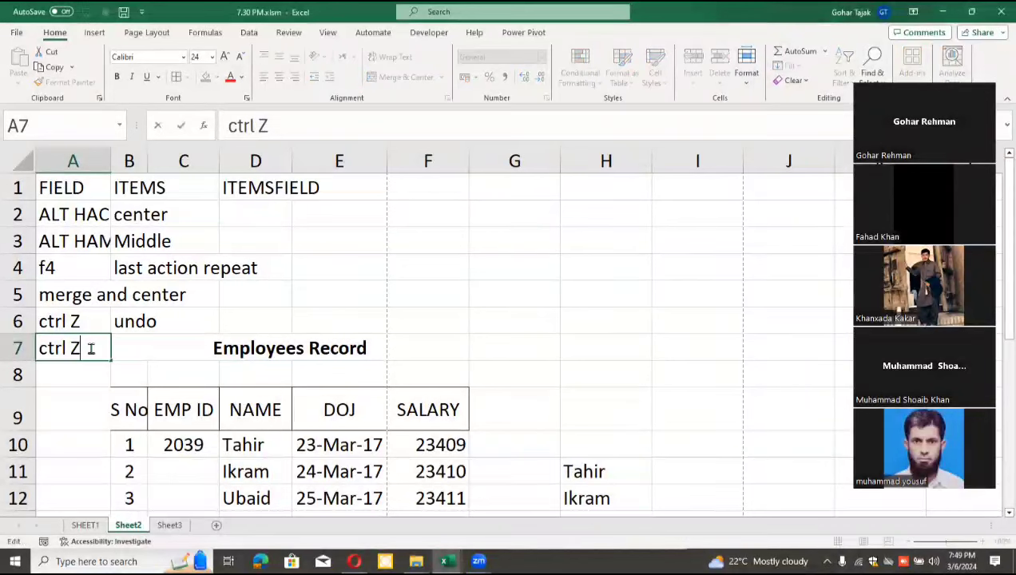
key("shift+Left")
type("R")
key("Return")
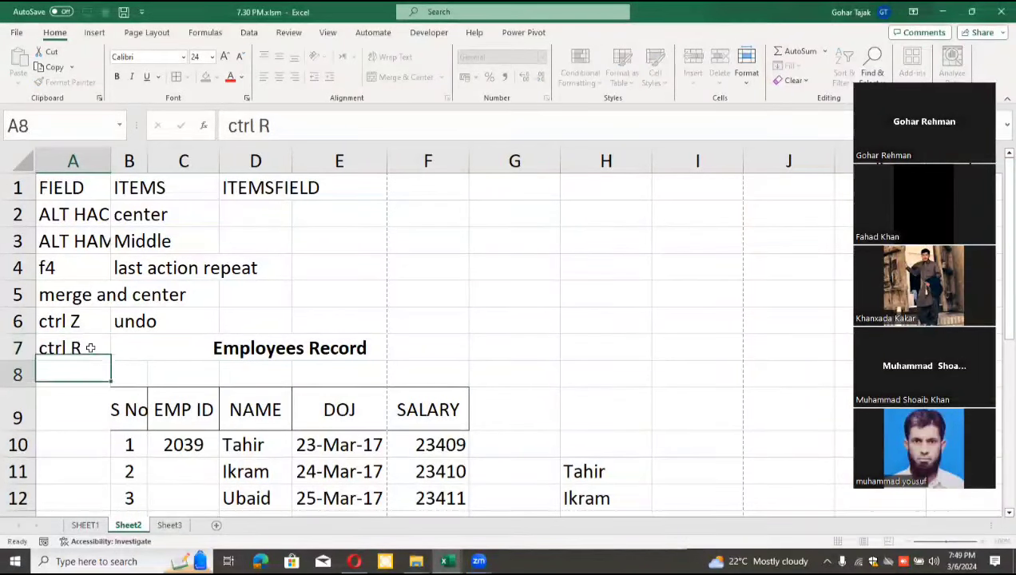
Step: Move the merged "Employees Record" title from row 7 to row 8, directly above the table headers
key("Up")
key("Right")
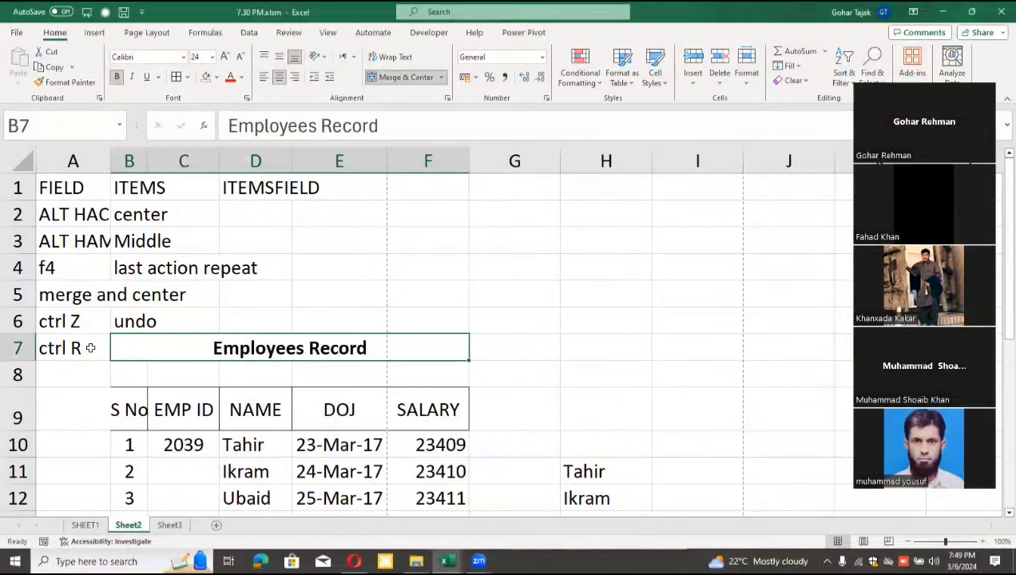
key("ctrl+c")
key("Down")
key("Left")
key("Up")
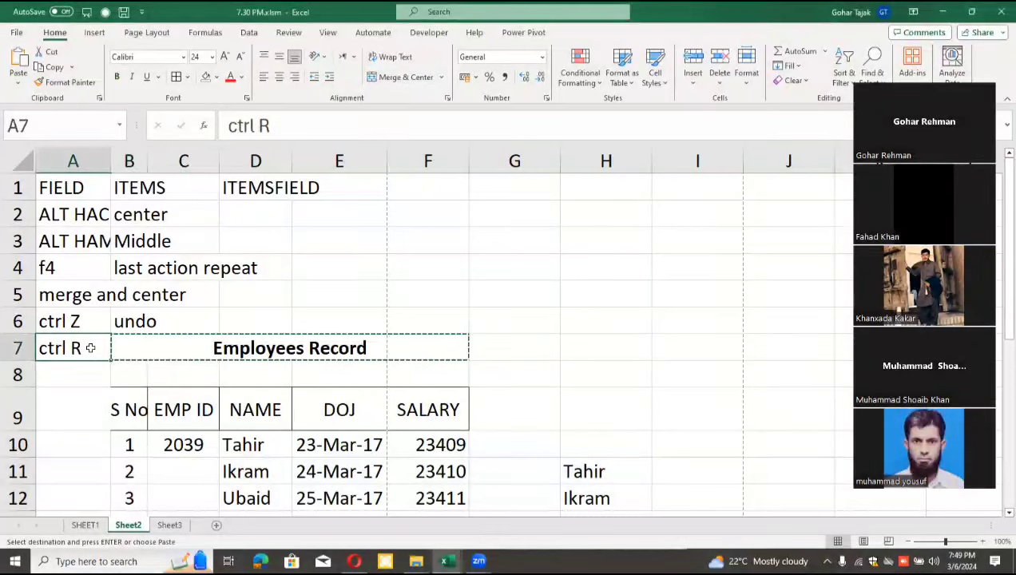
key("ctrl+v")
key("Left")
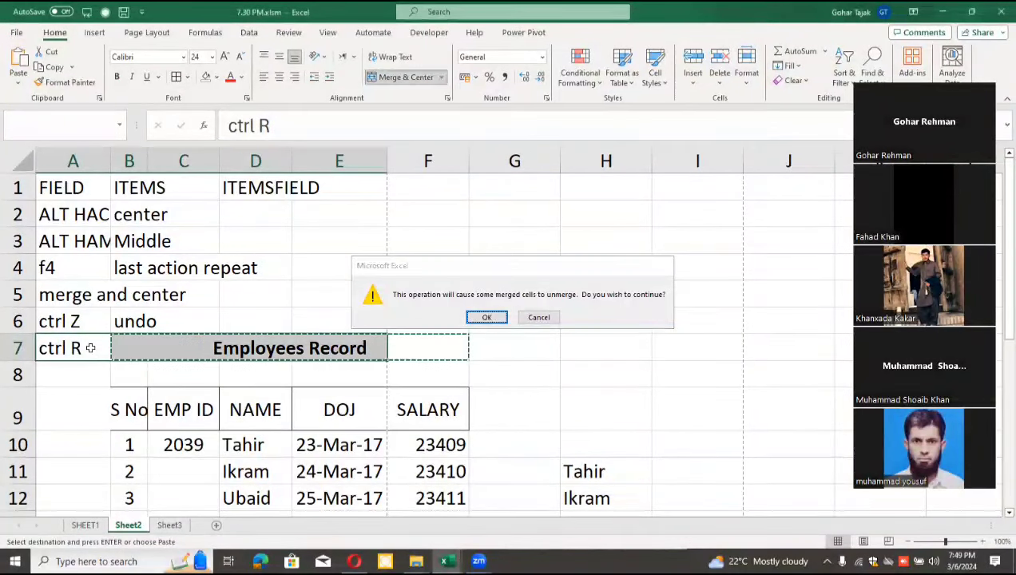
key("Escape")
key("Down")
key("Down")
key("Right")
key("Up")
key("ctrl+v")
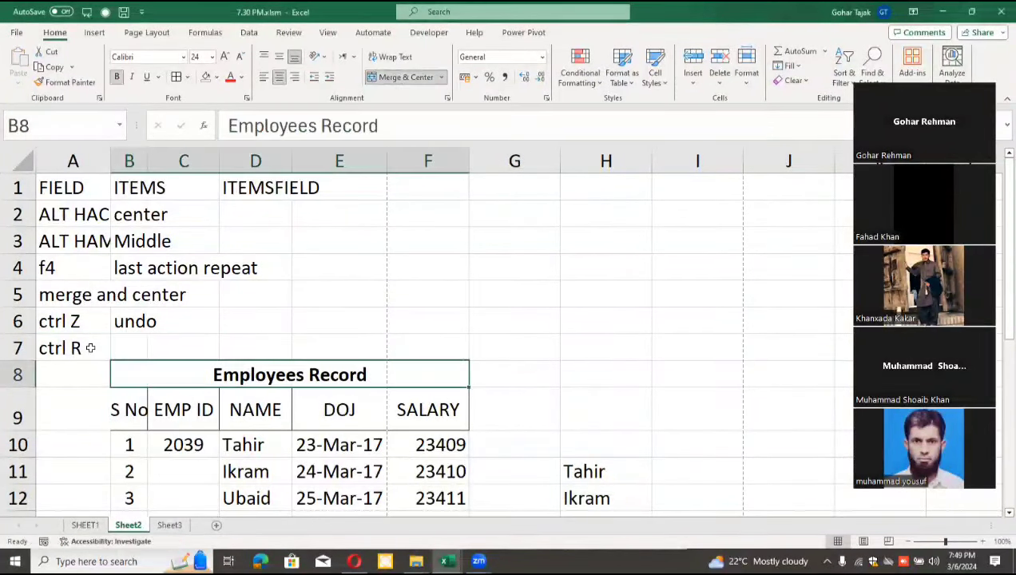
Step: Enter "Redo" in B7 as the description of the ctrl R shortcut
key("Up")
type("Re")
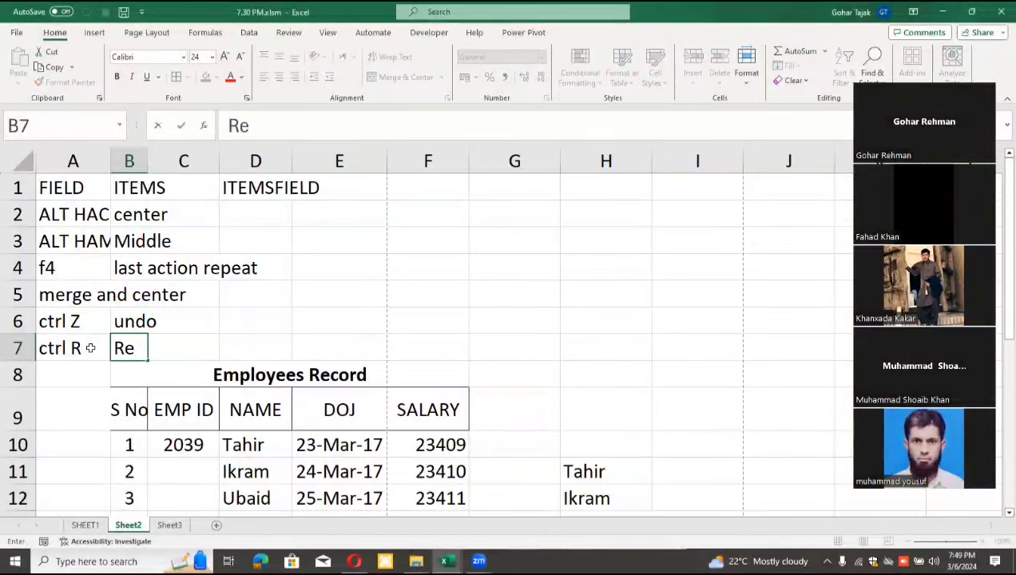
type("do")
key("Return")
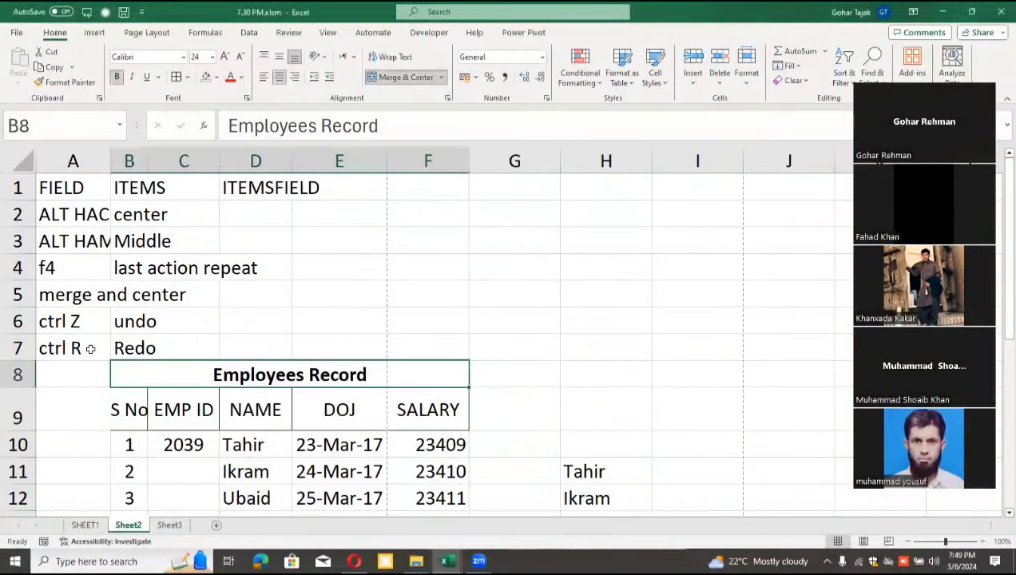
Step: Move the three employee names from H11:H13 to I11:I13 with cut and paste
scroll(214, 433, "down", 1)
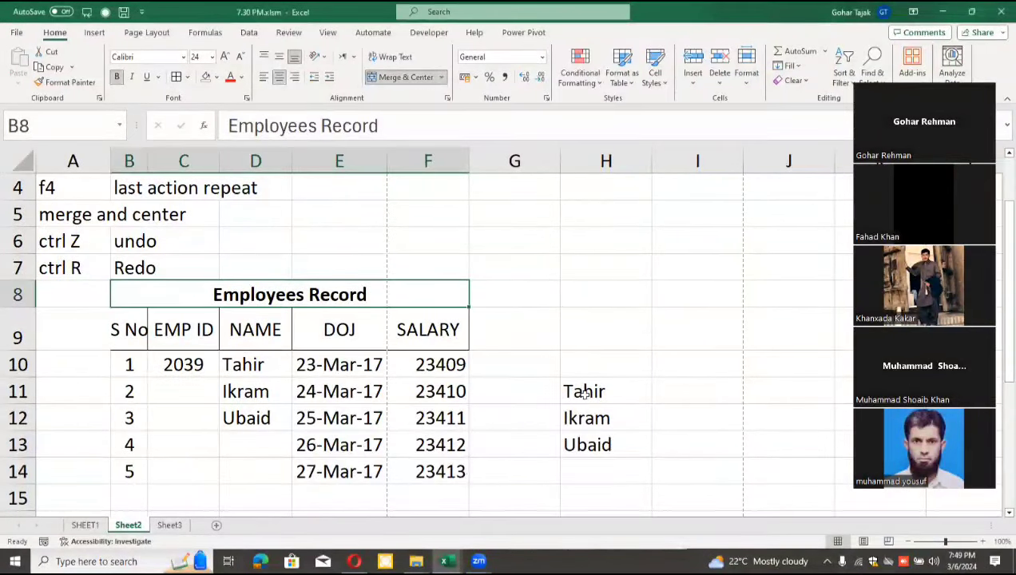
left_click_drag(580, 391, 589, 445)
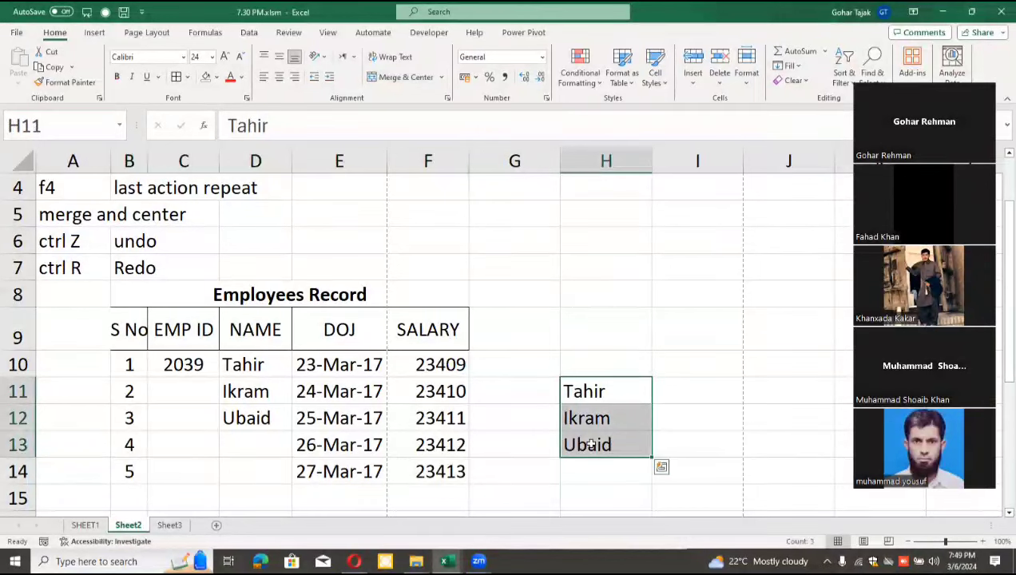
key("ctrl+c")
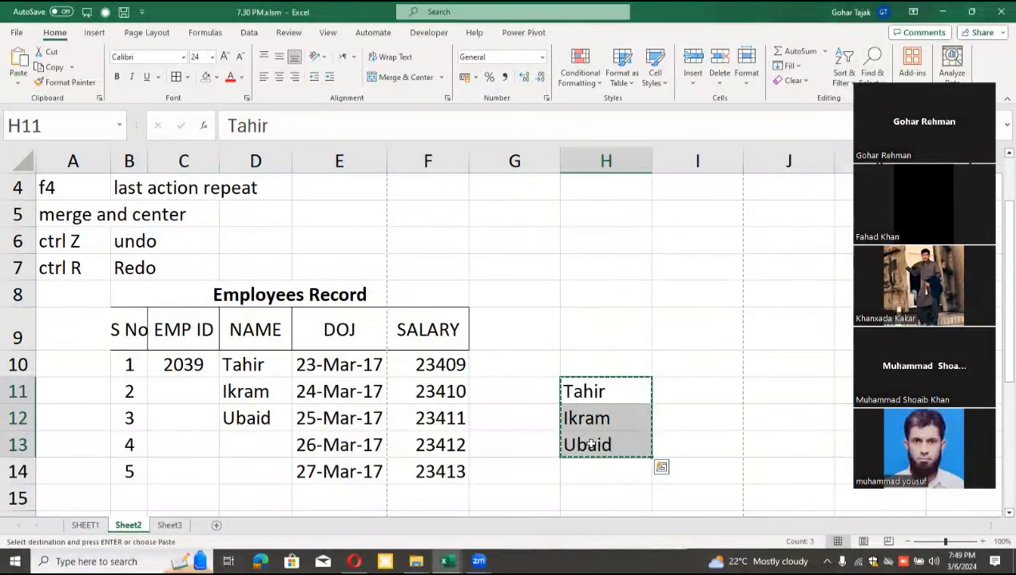
key("Right")
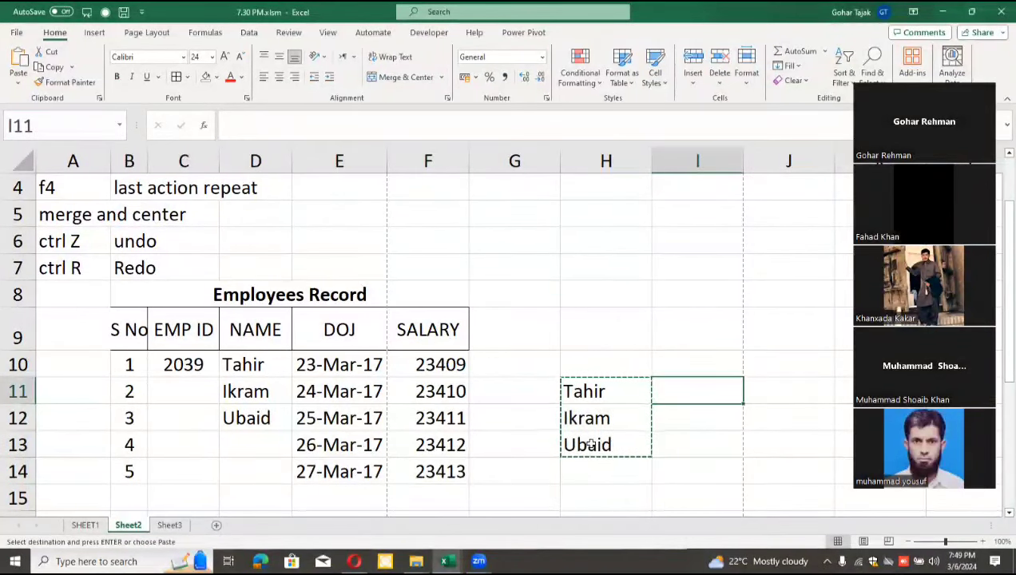
key("ctrl+v")
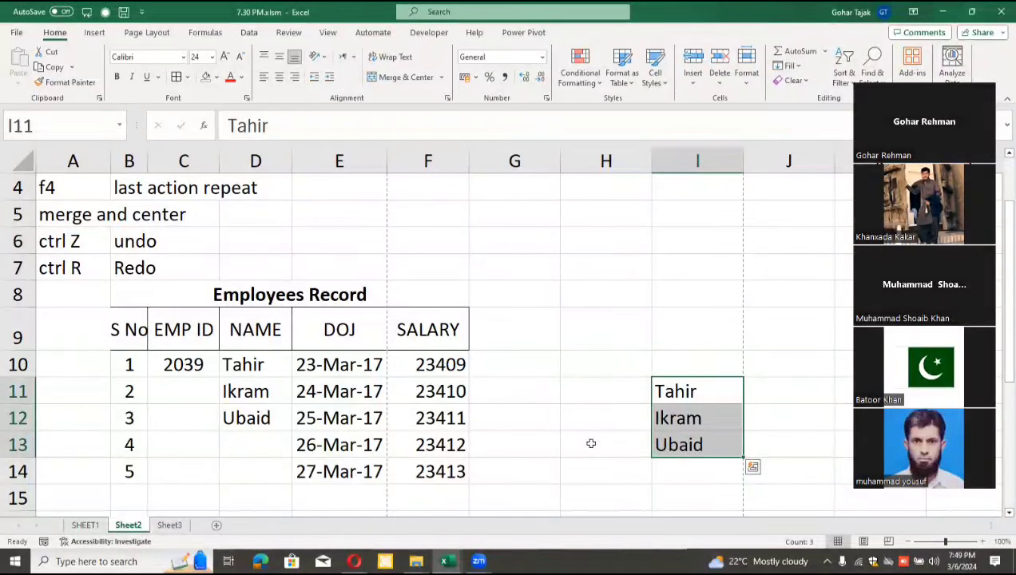
Step: Undo the move of the names and paste them into I11:I13 as a copy, keeping the originals in column H
key("ctrl+z")
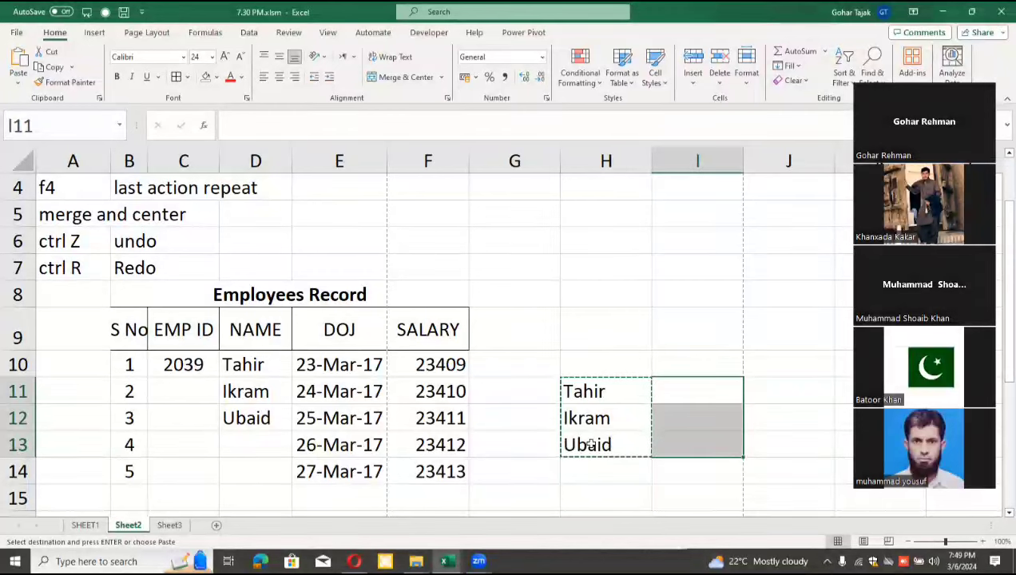
key("ctrl+v")
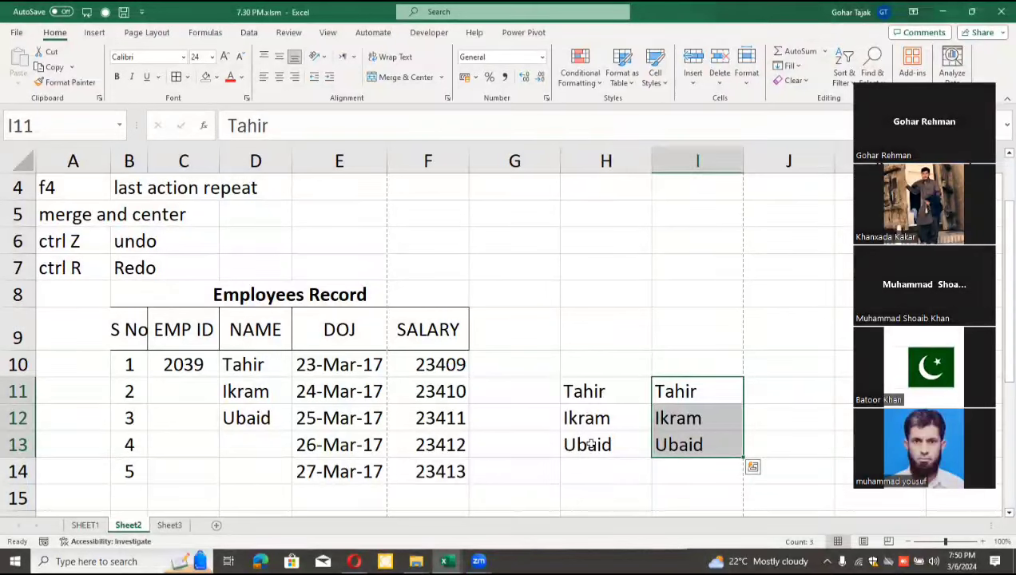
key("Left")
key("Left")
key("Left")
key("Left")
key("Up")
key("Up")
key("Up")
key("Up")
key("Down")
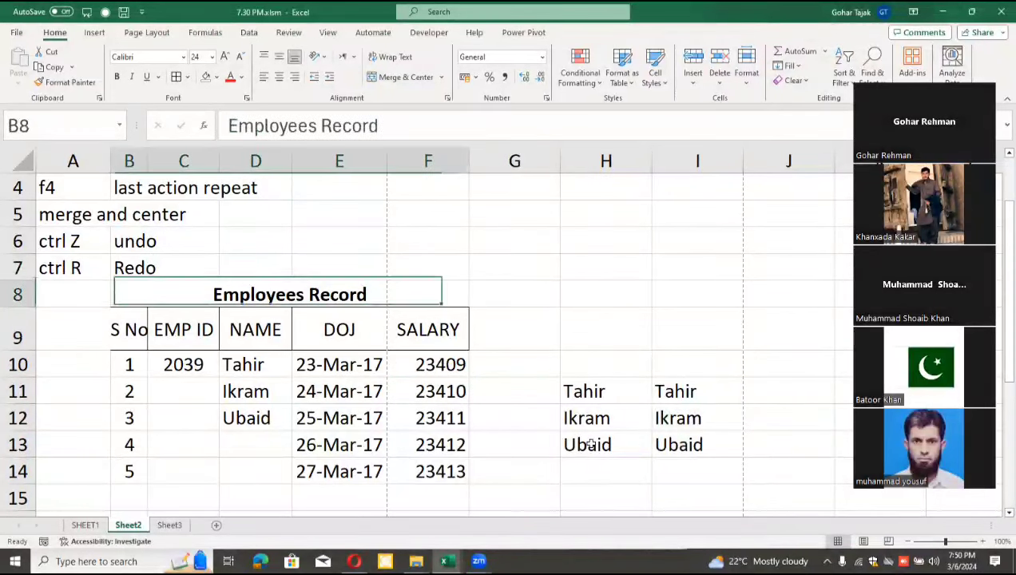
Step: Delete the two name lists in H11:I13 beside the employee table
key("Right")
key("Right")
key("Right")
key("Down")
key("Down")
key("Down")
key("Down")
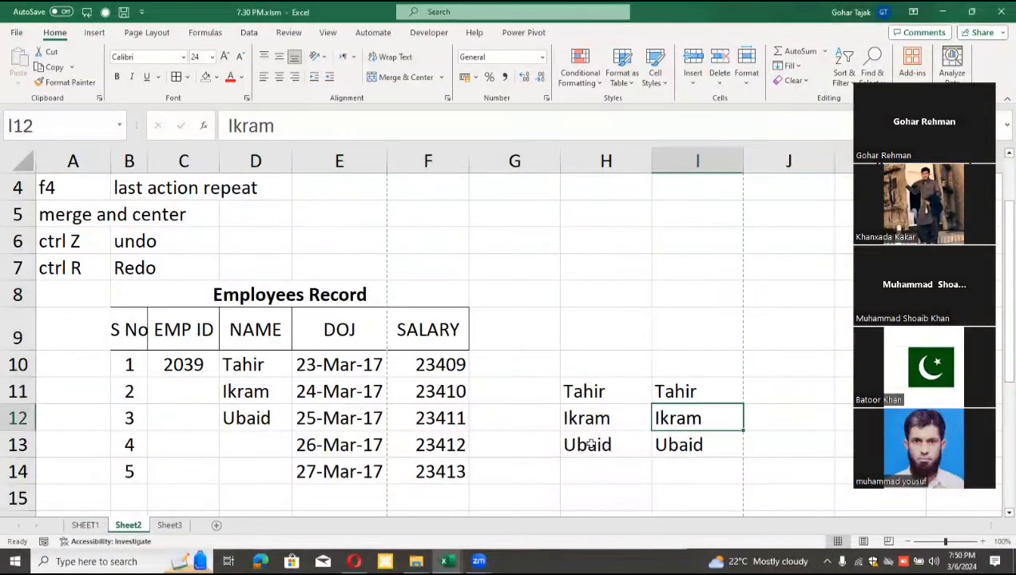
key("Left")
key("Up")
key("shift+Down")
key("shift+Right")
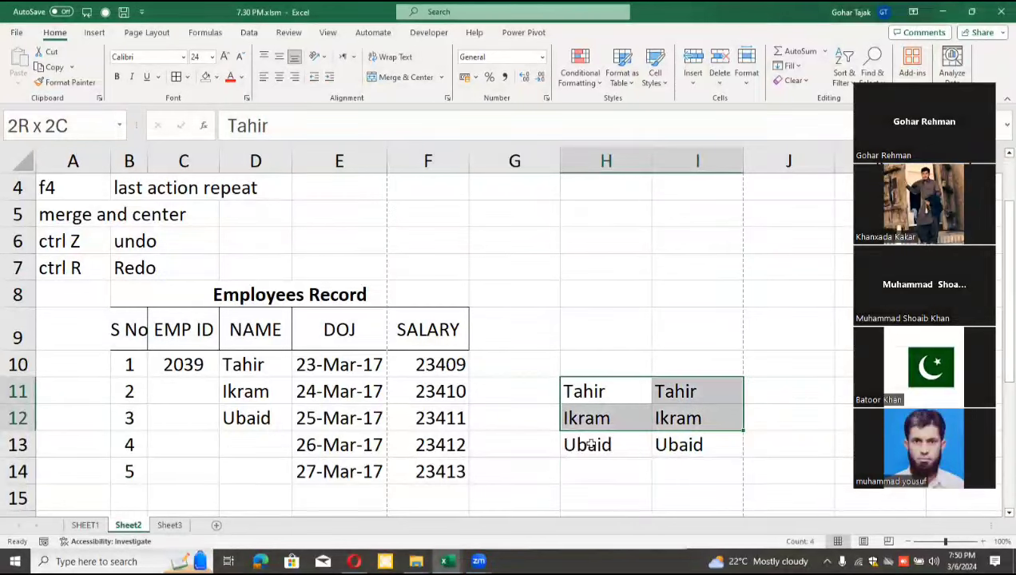
key("shift+Down")
key("Delete")
key("Left")
key("Left")
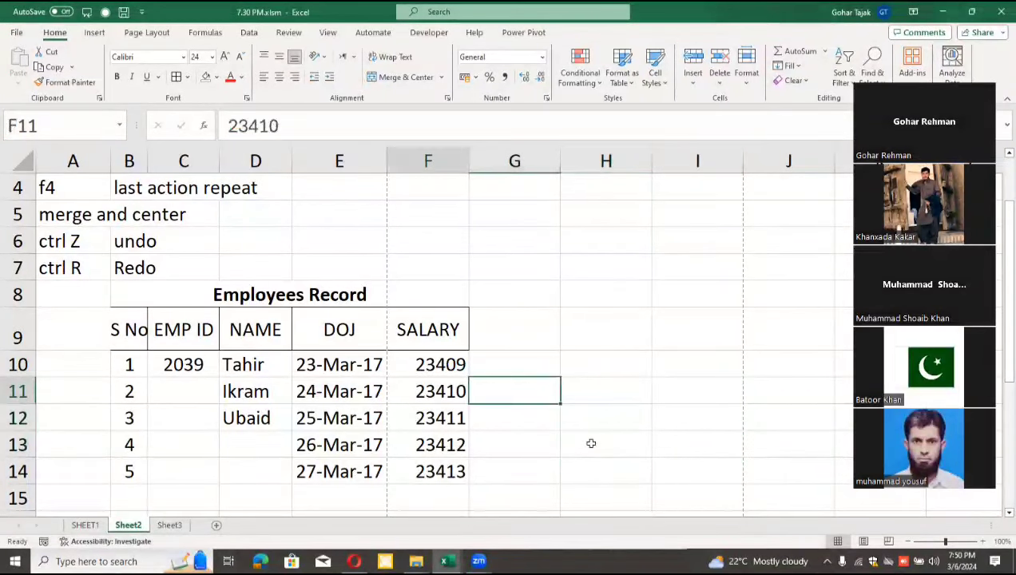
key("Left")
key("Left")
key("Left")
key("Left")
key("Up")
key("Up")
key("Up")
key("Right")
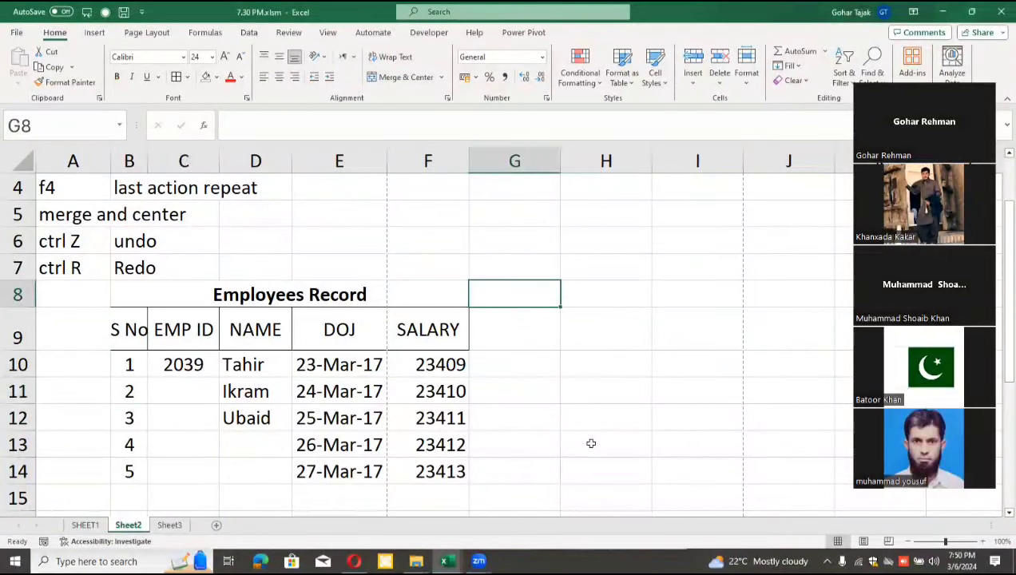
left_click(557, 66)
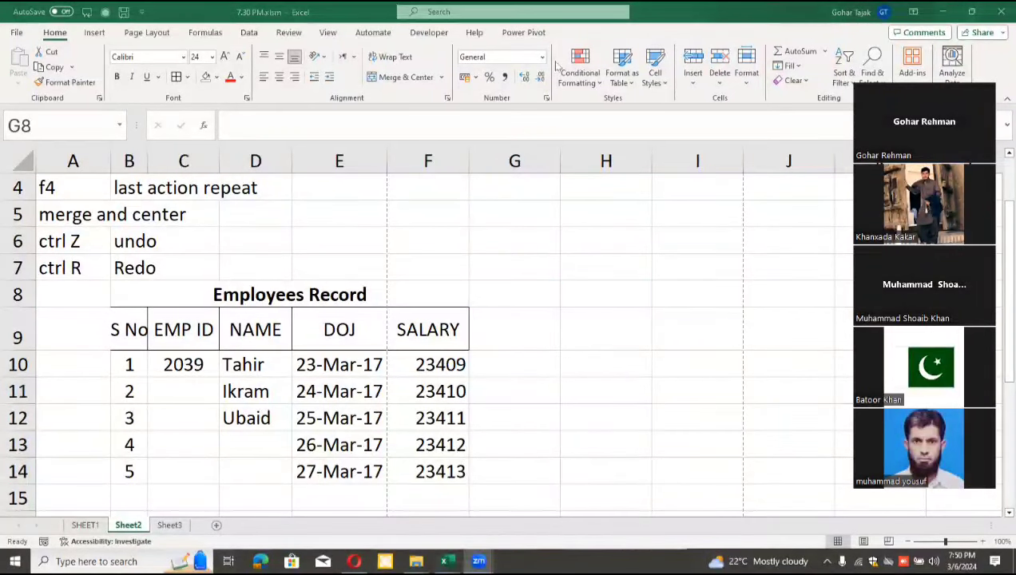
Step: On Sheet3, enter the headers "S No", "Emp No" and "Name" in cells A2 to C2
left_click(178, 526)
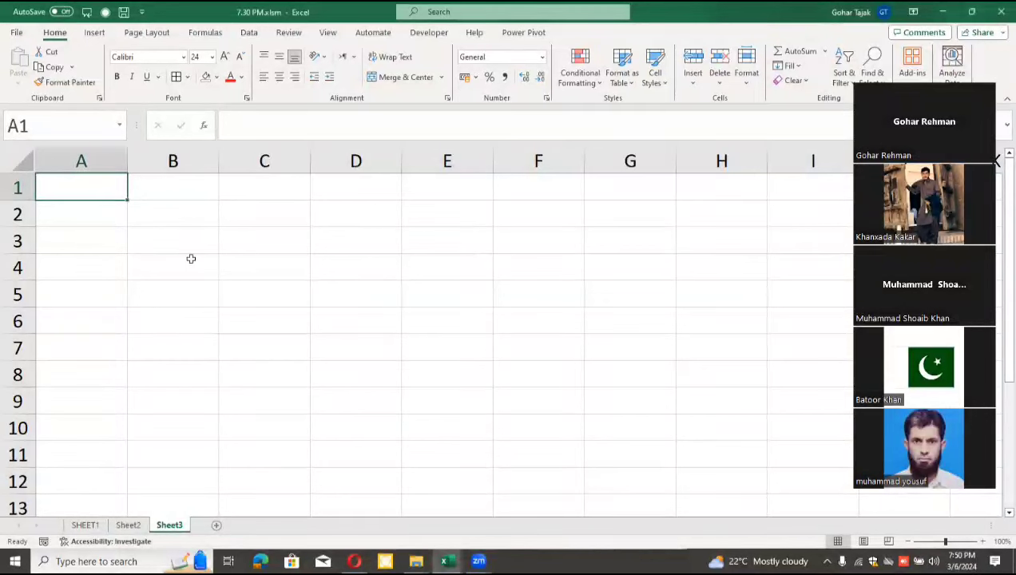
left_click(176, 226)
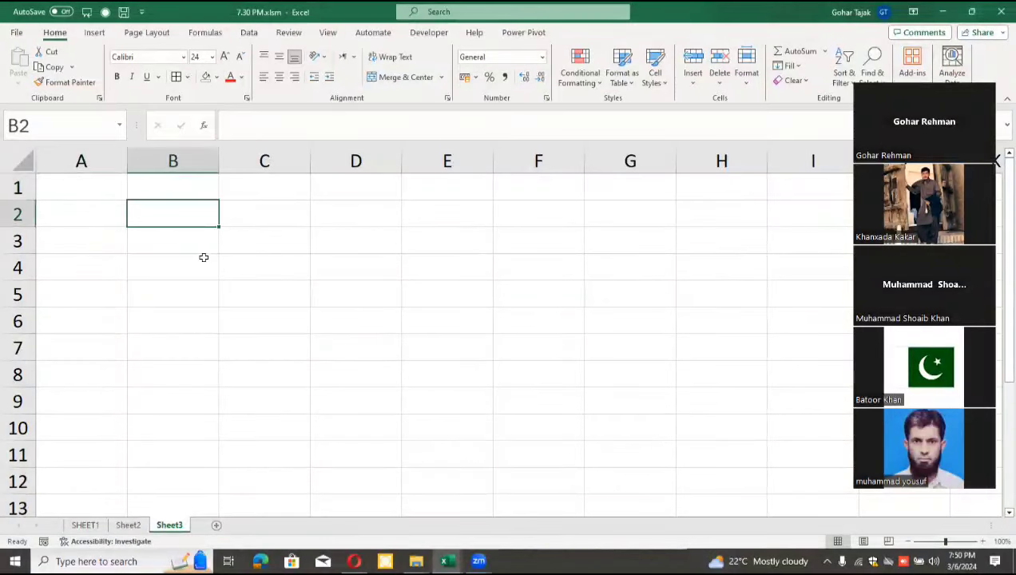
left_click(105, 224)
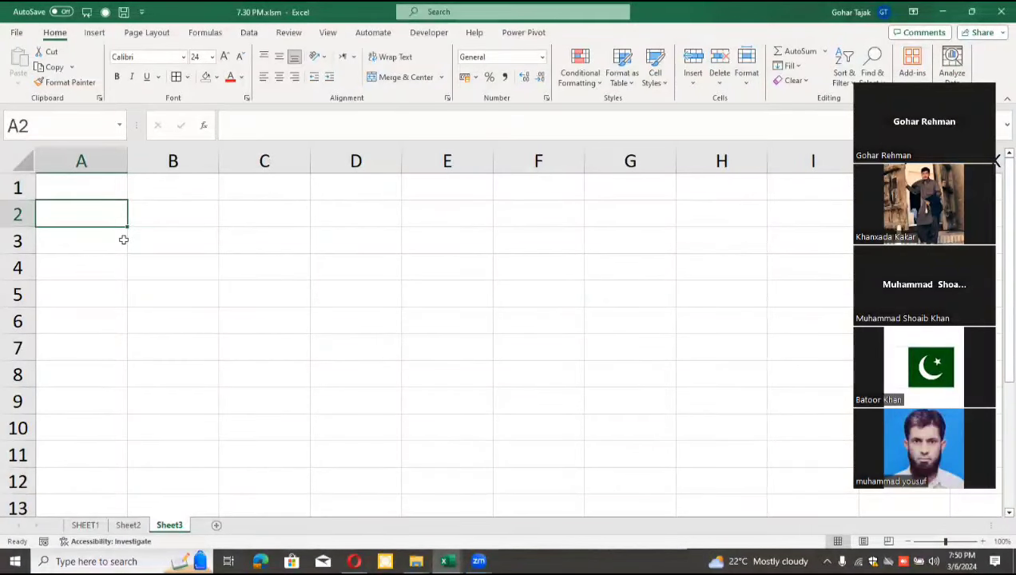
type("S n")
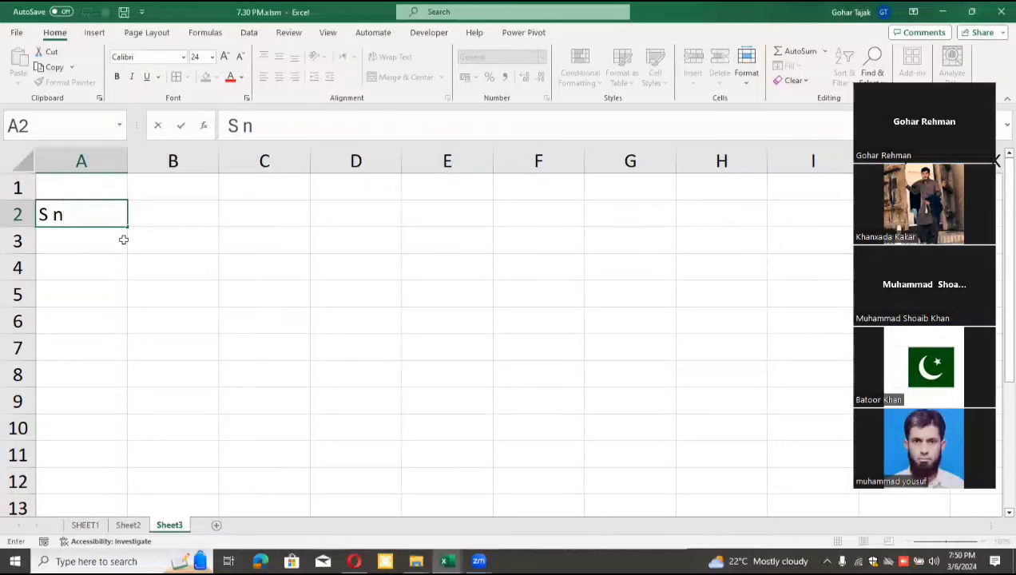
key("BackSpace")
type("No")
key("Tab")
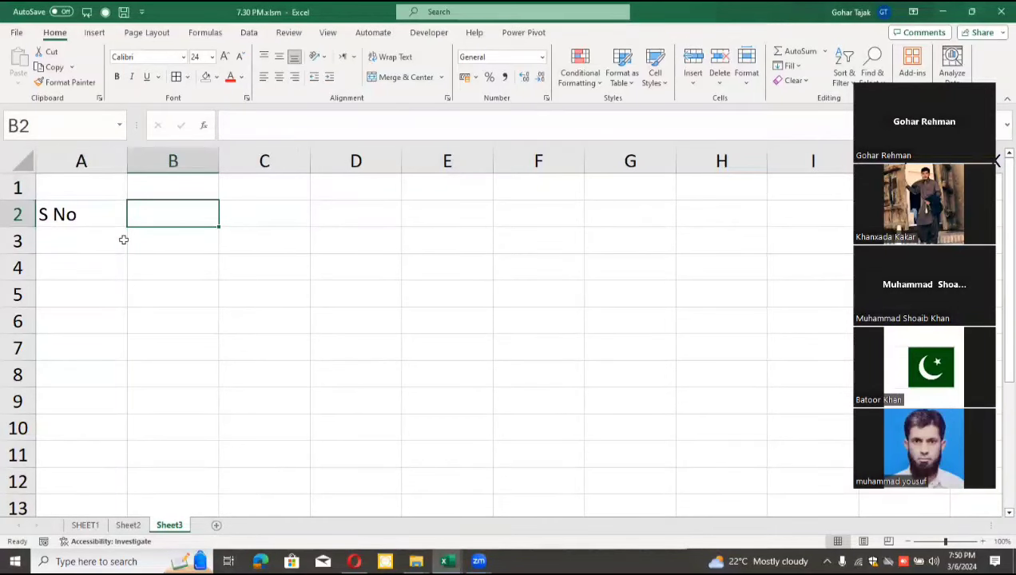
type("Emp N")
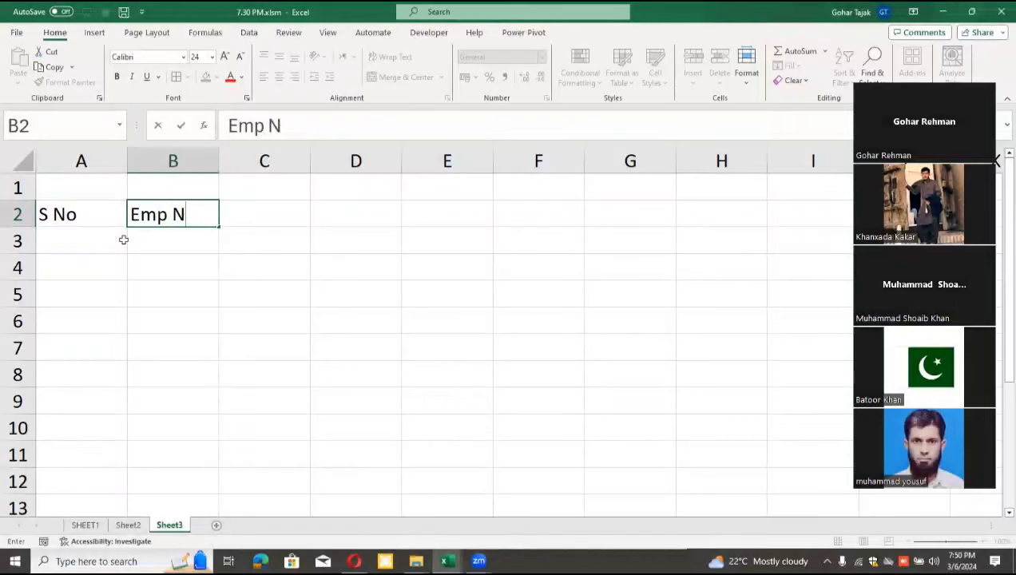
type("o")
key("Tab")
type("Name")
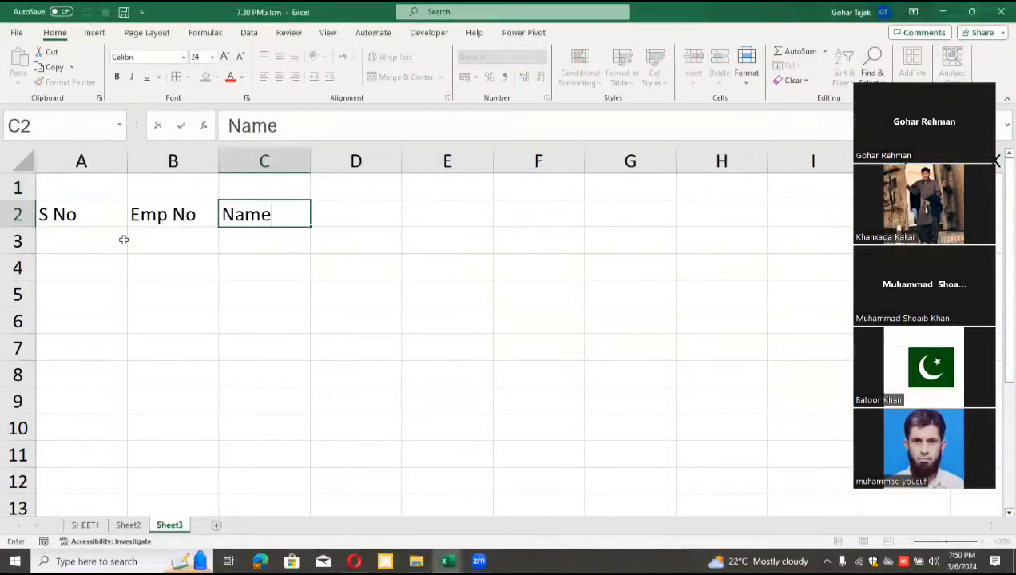
Step: Enter the headers "Time In", "Time Out" and "Total Time" in cells D2 to F2
key("Tab")
type("Time")
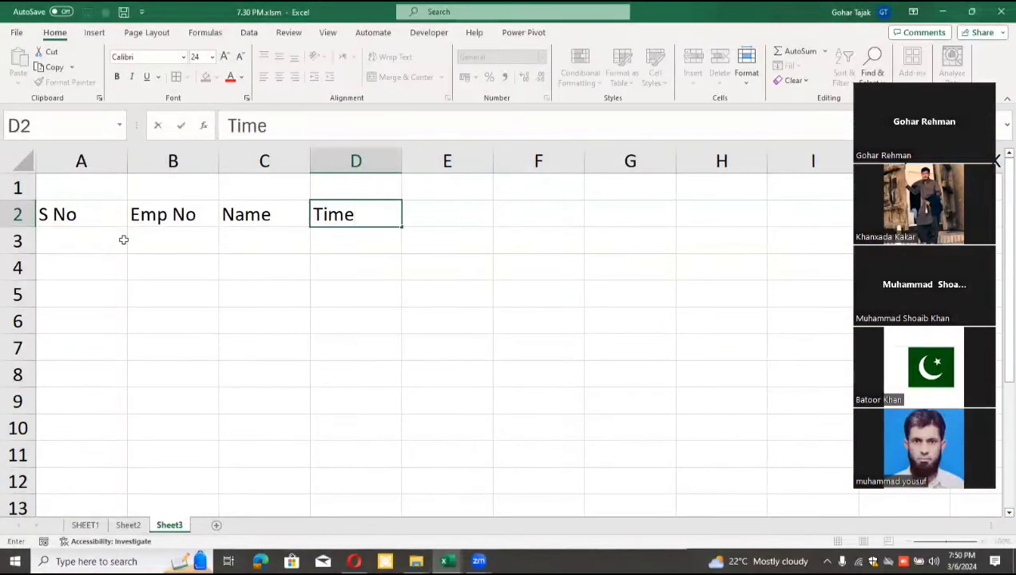
type(" In")
key("Tab")
type("T")
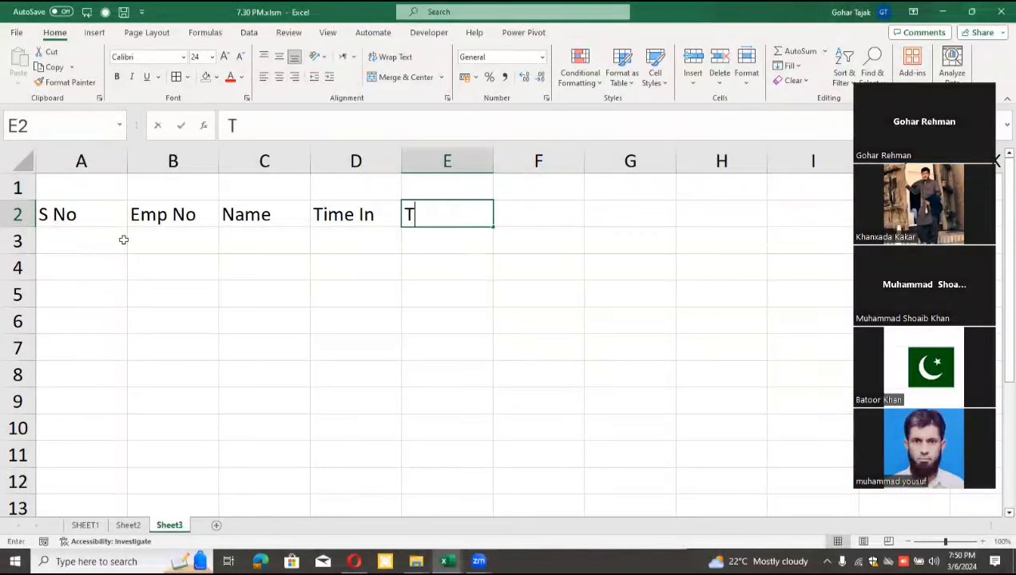
type("ime Ou")
key("BackSpace")
type("Out")
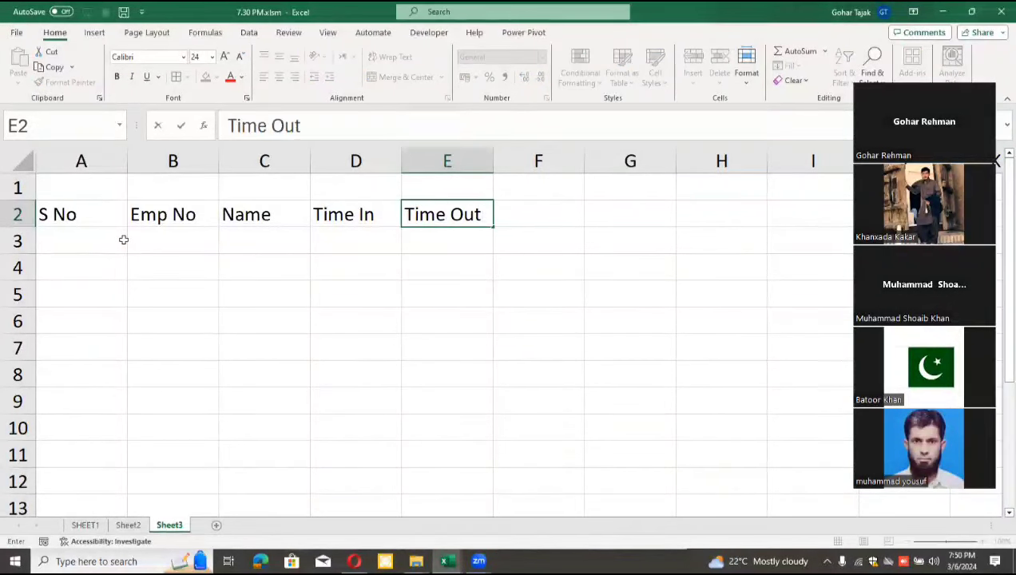
key("Tab")
type("Total")
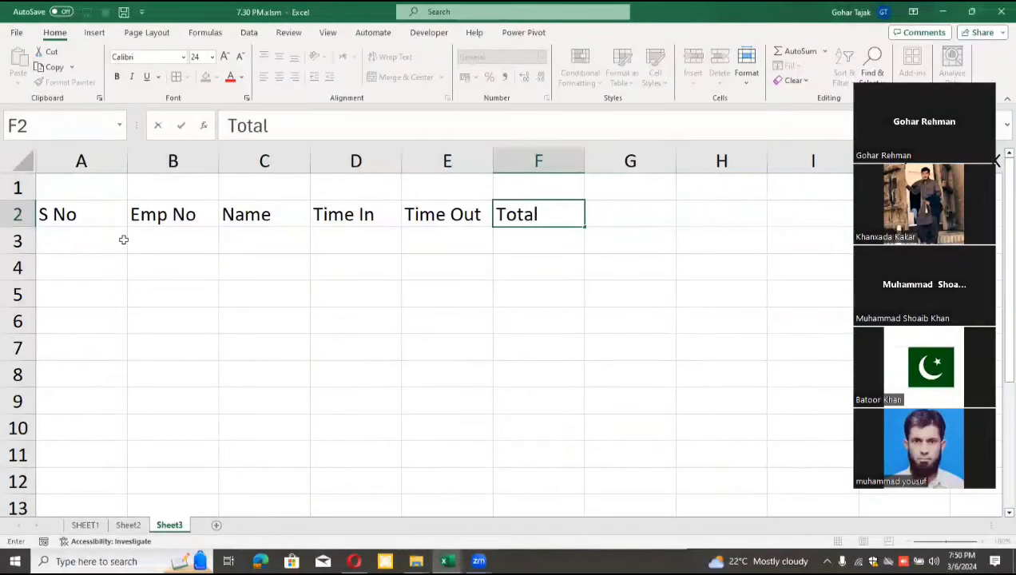
type(" Time")
key("Return")
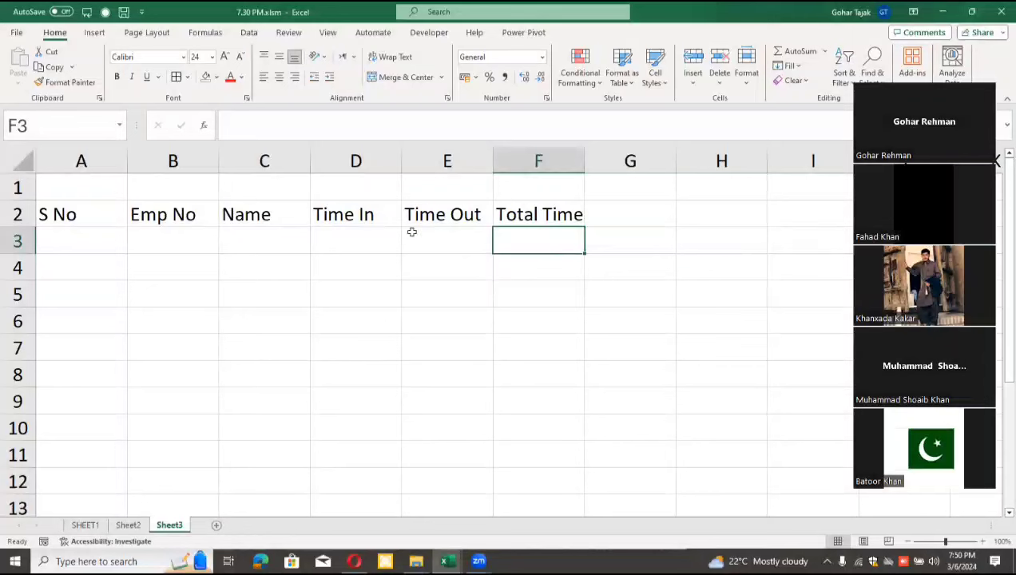
left_click(362, 240)
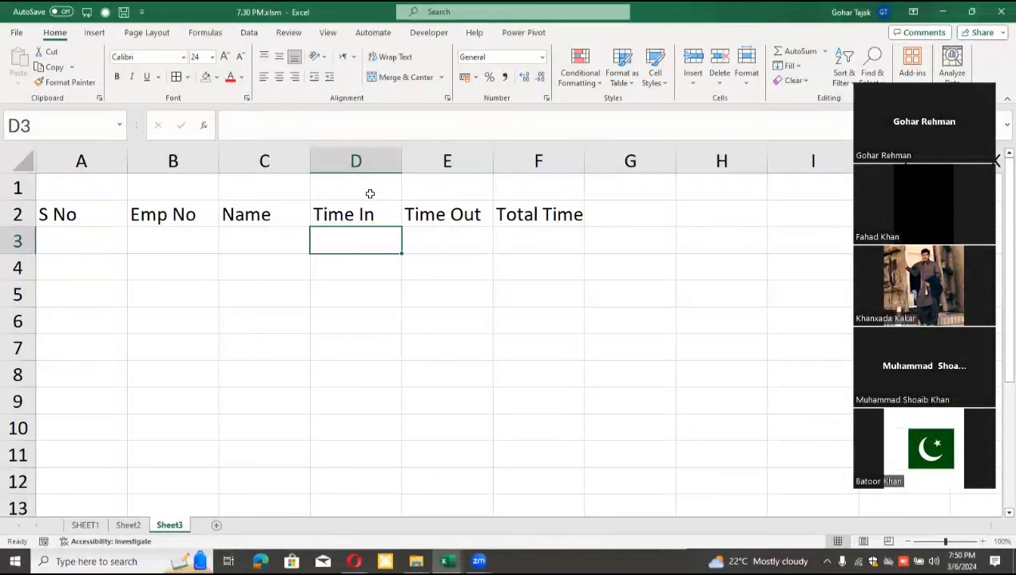
left_click_drag(370, 194, 497, 195)
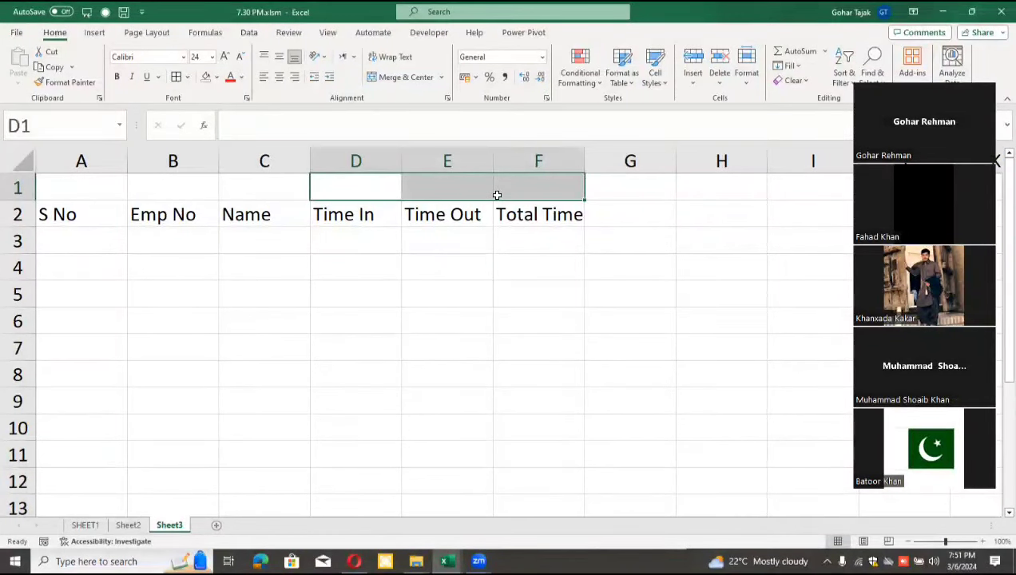
left_click(393, 182)
type("1")
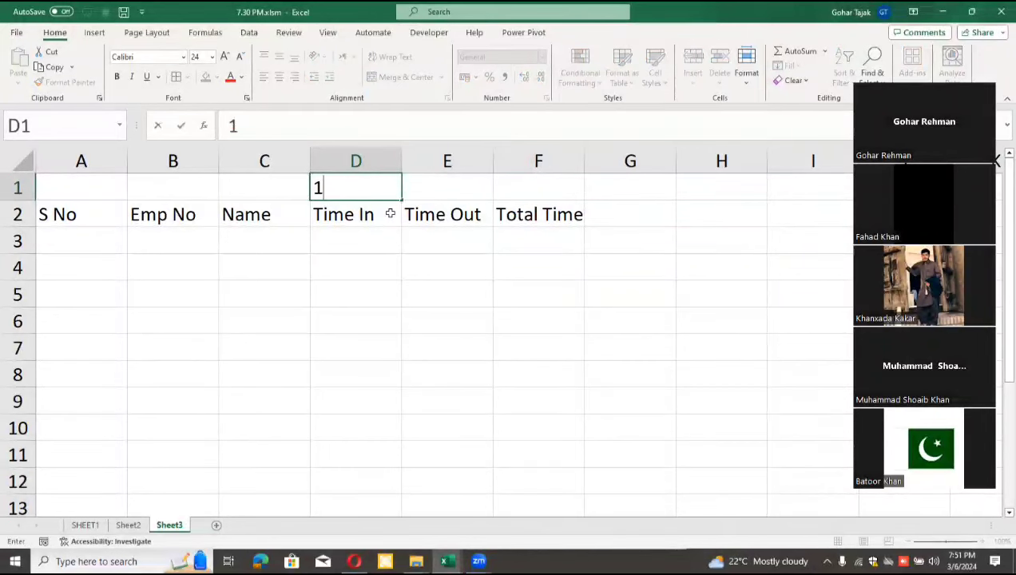
key("Return")
type("amr")
key("Escape")
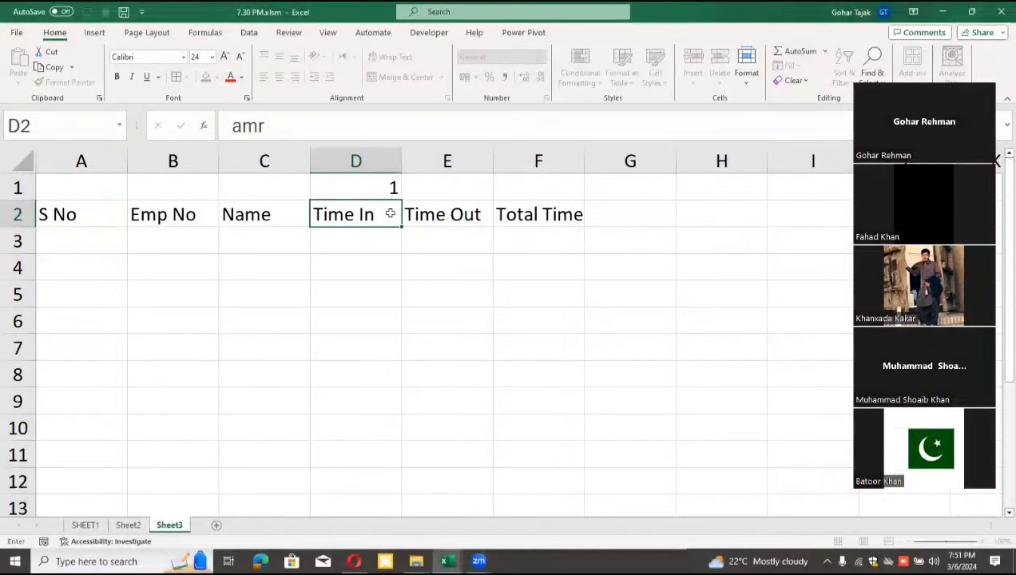
Step: Enter the date 1 mar 2024 in cell D1 above the Time In header
key("Up")
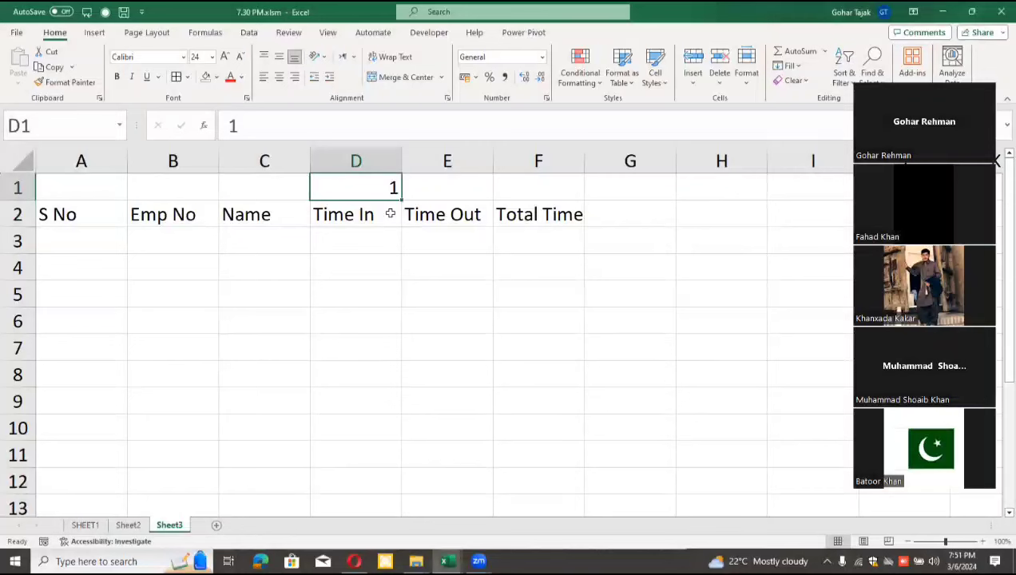
type("1 mar")
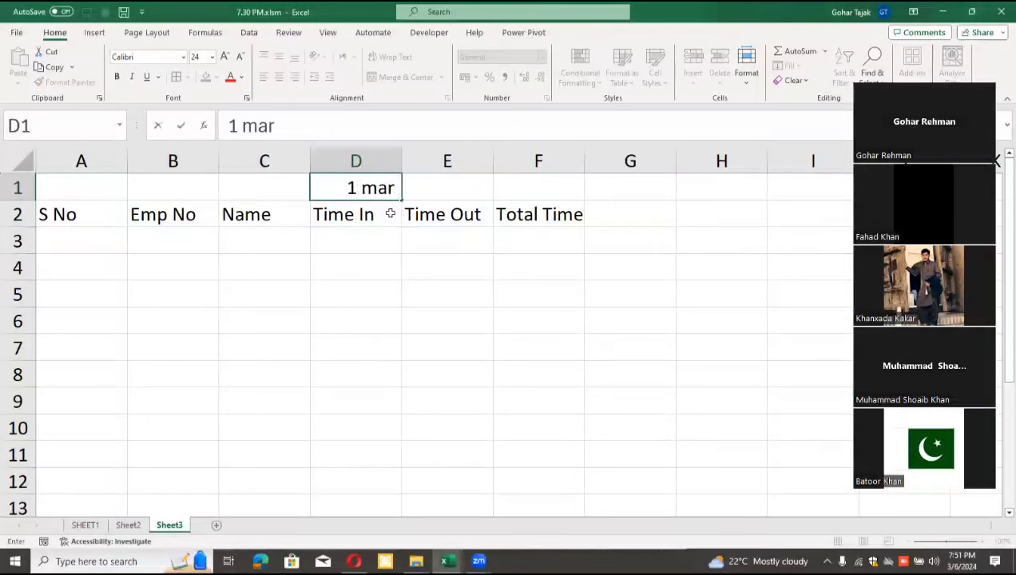
type(" 2024")
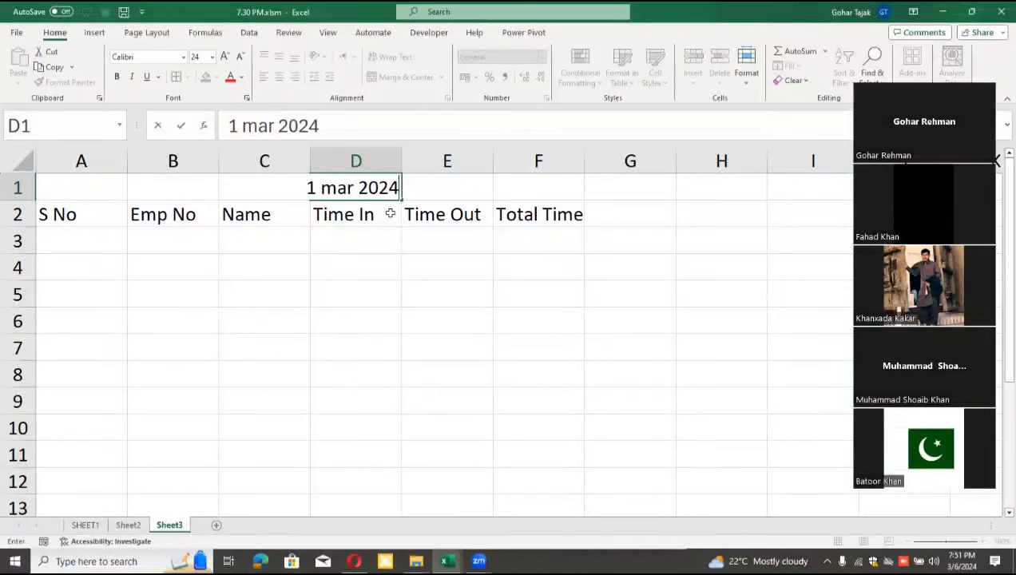
key("Return")
key("Up")
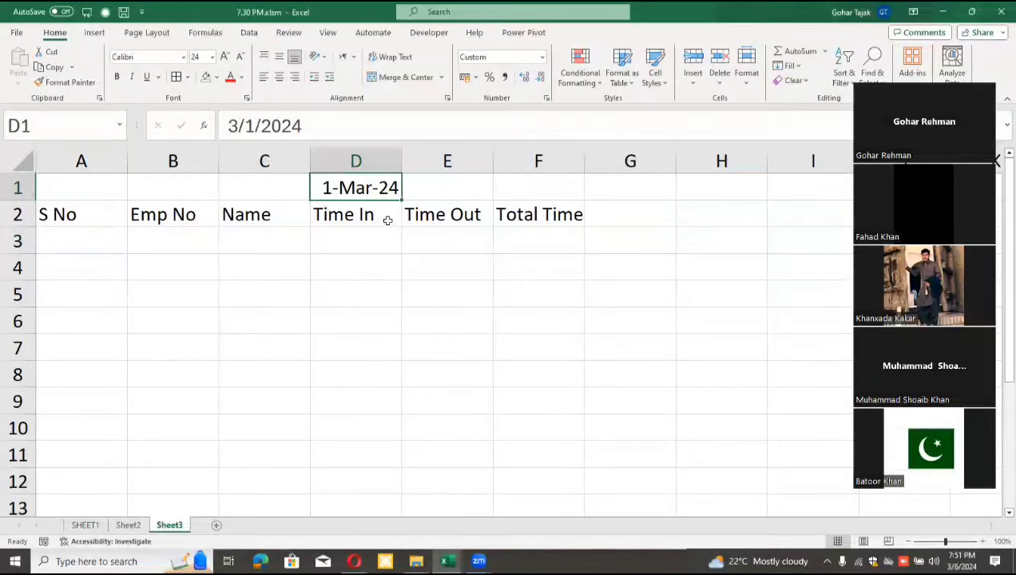
Step: Merge and center the date across D1:F1, above the three time headers
left_click_drag(386, 211, 499, 214)
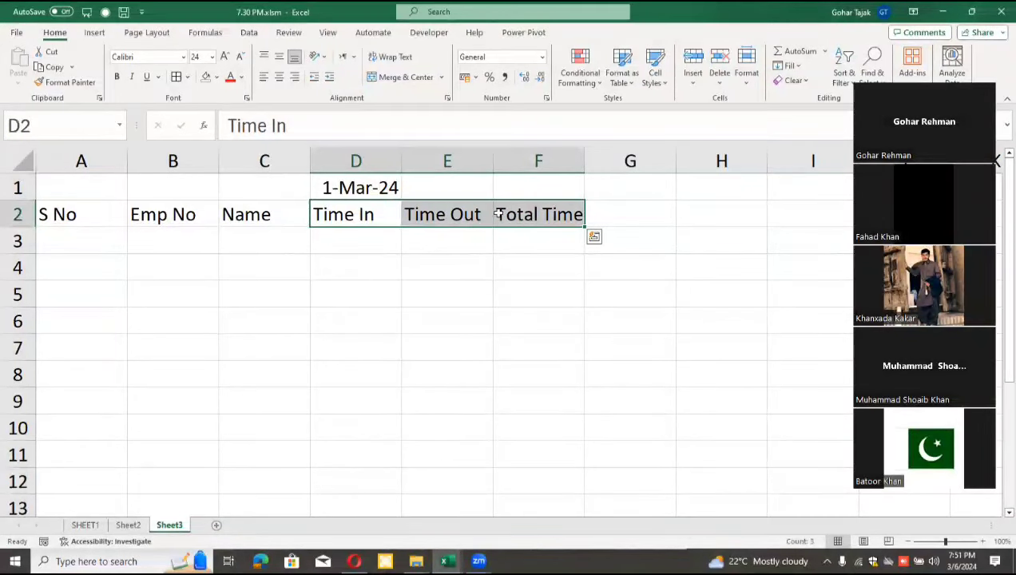
left_click(391, 188)
left_click_drag(391, 188, 509, 189)
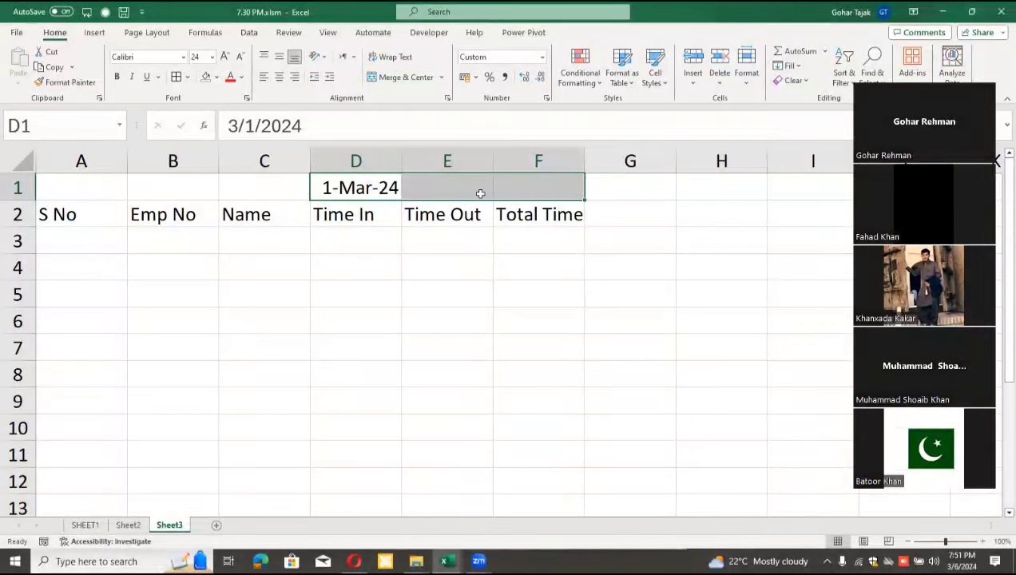
left_click(400, 80)
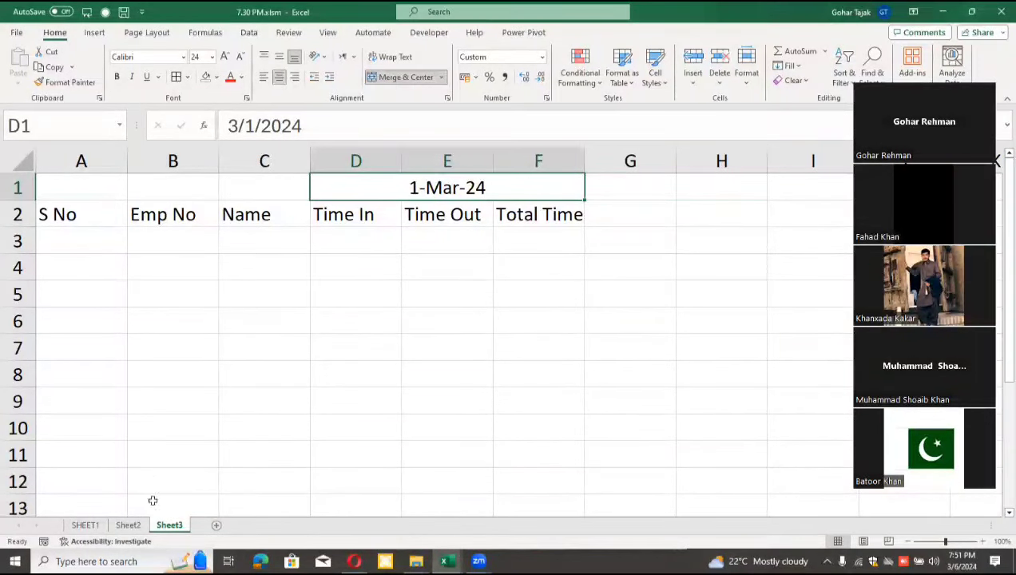
Step: On Sheet2, enter "LAT HMC" in cell D5 beside the merge and center note, and return to Sheet3
left_click(129, 525)
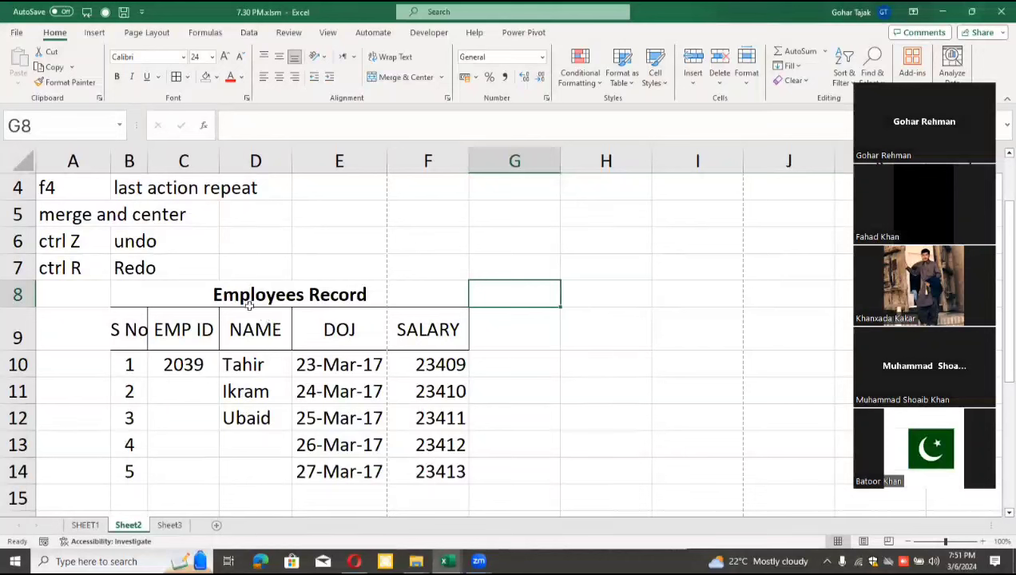
left_click(280, 227)
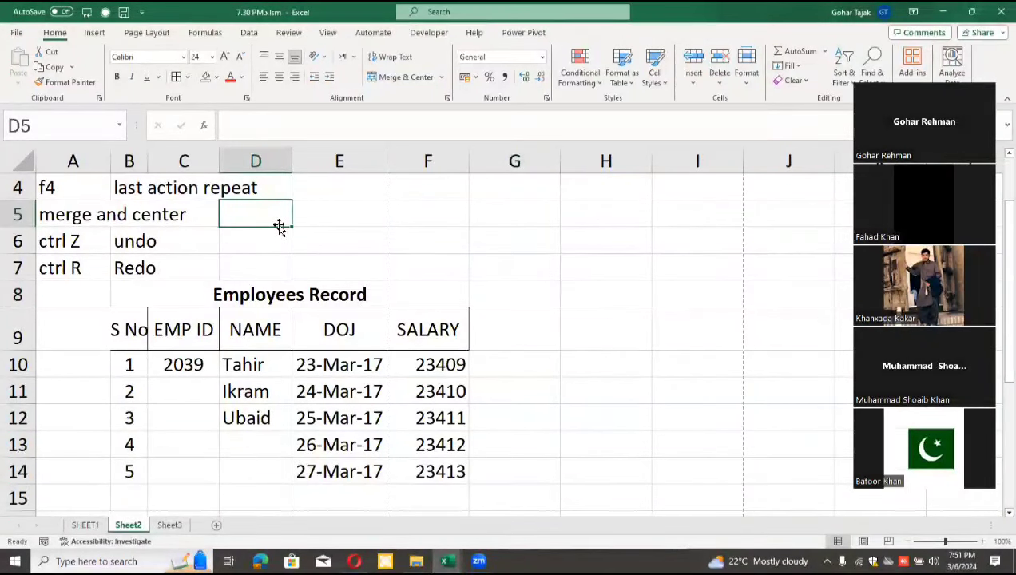
type("LAT HAC")
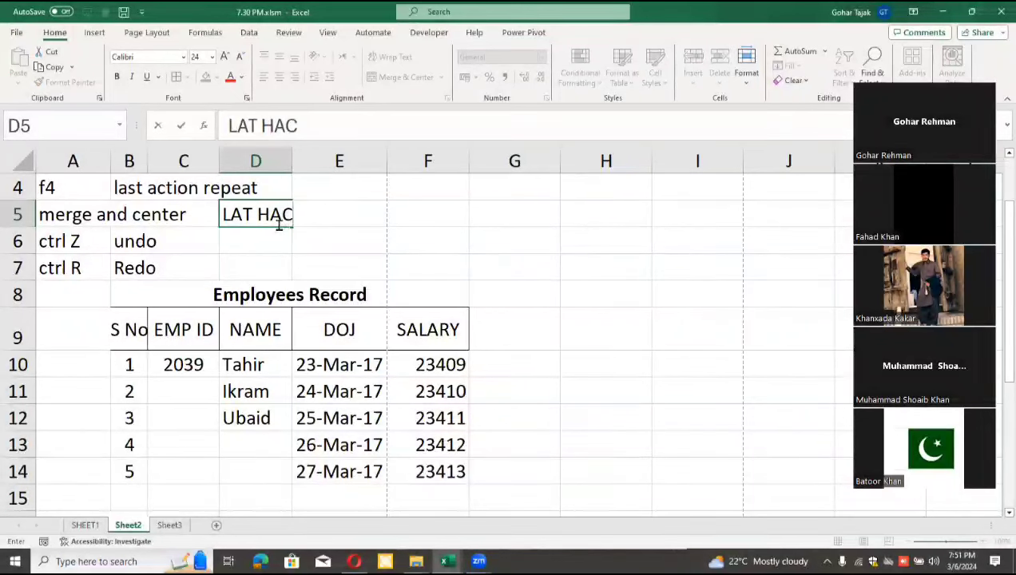
key("ctrl+Return")
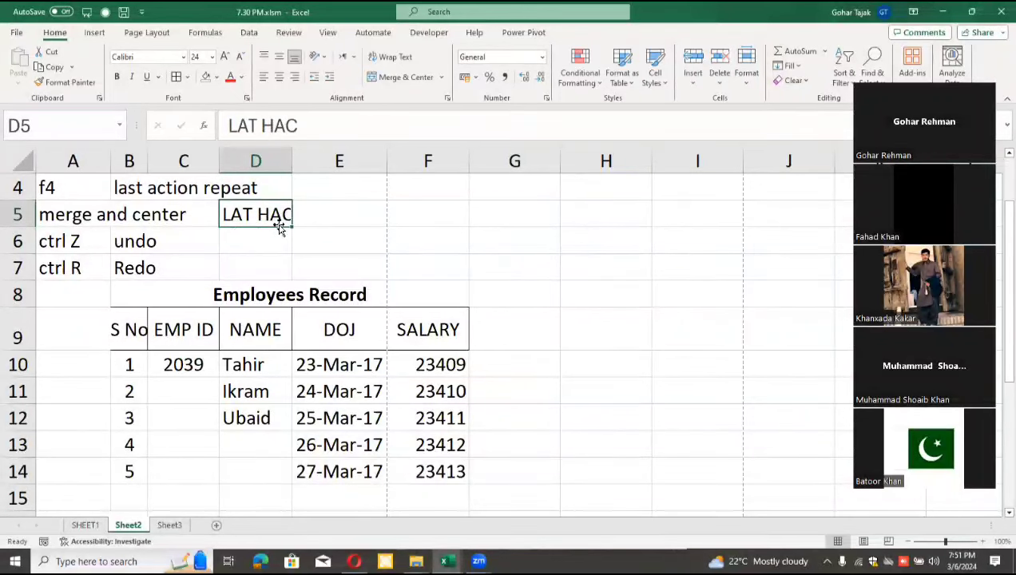
double_click(279, 227)
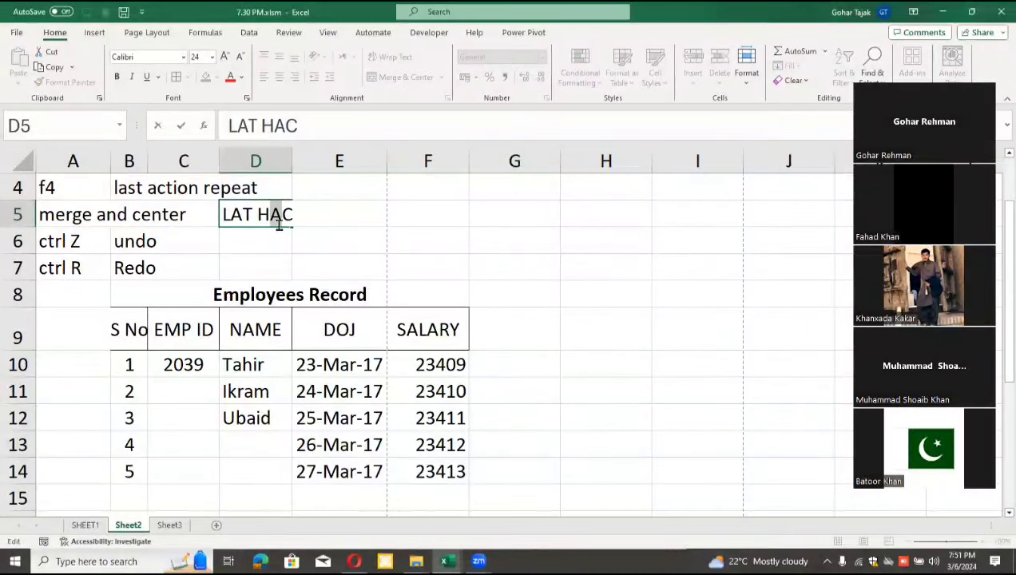
key("BackSpace")
type("M")
key("Return")
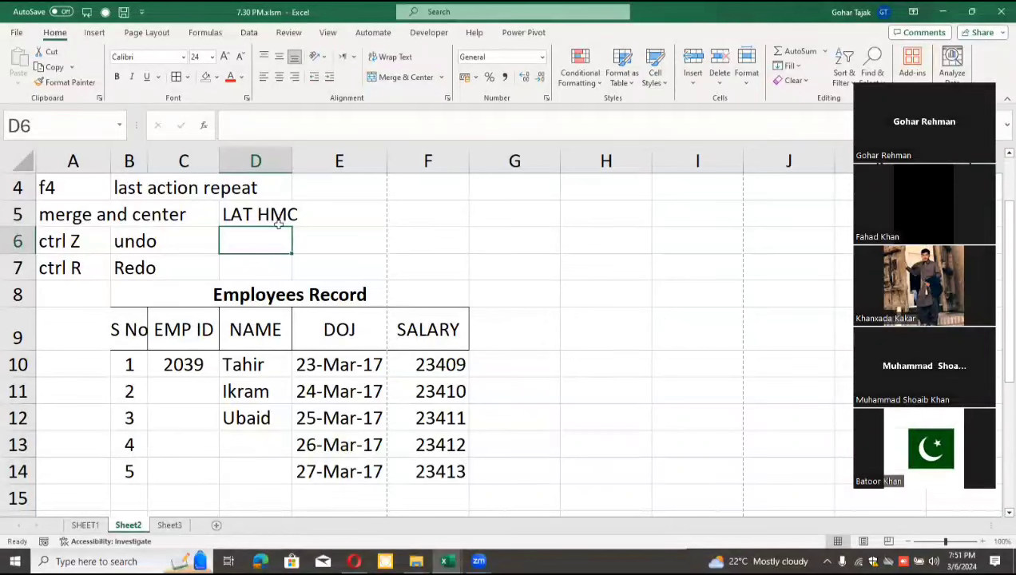
left_click(169, 525)
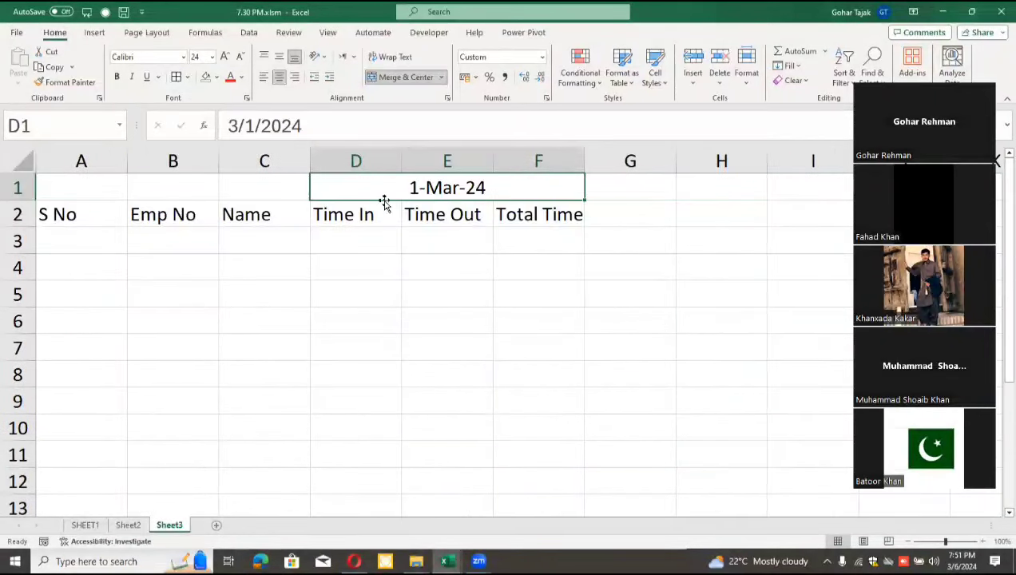
Step: Unmerge the date cell D1:F1 and merge and center it again
left_click(396, 83)
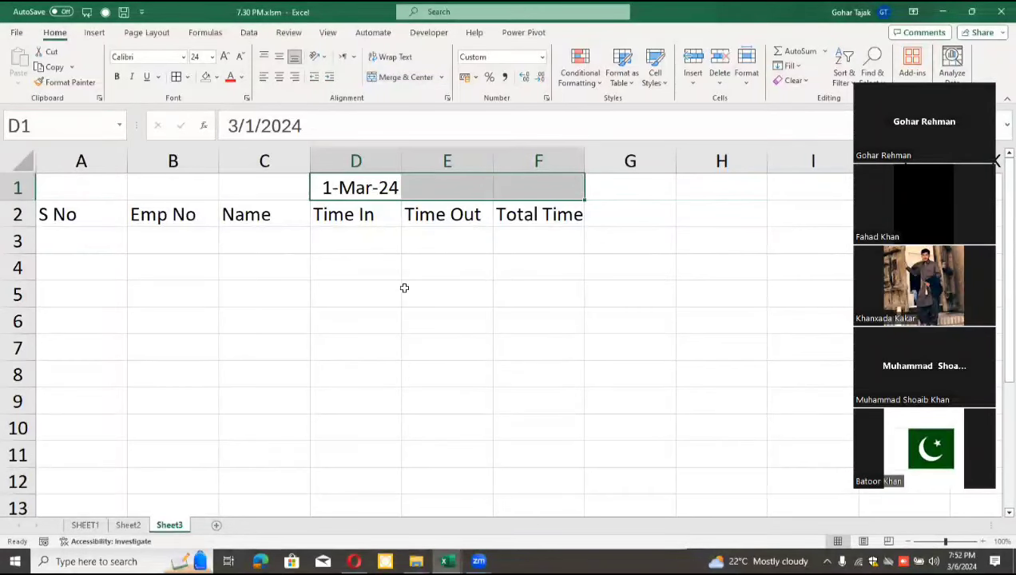
key("alt+h")
key("m")
key("c")
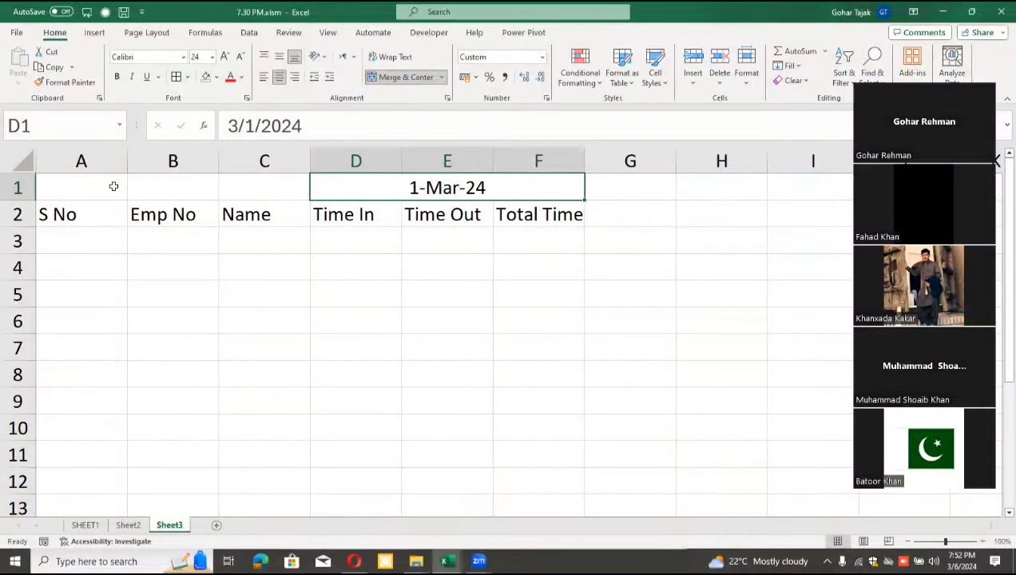
Step: Apply all borders to the header range A1:F2
left_click_drag(114, 186, 406, 217)
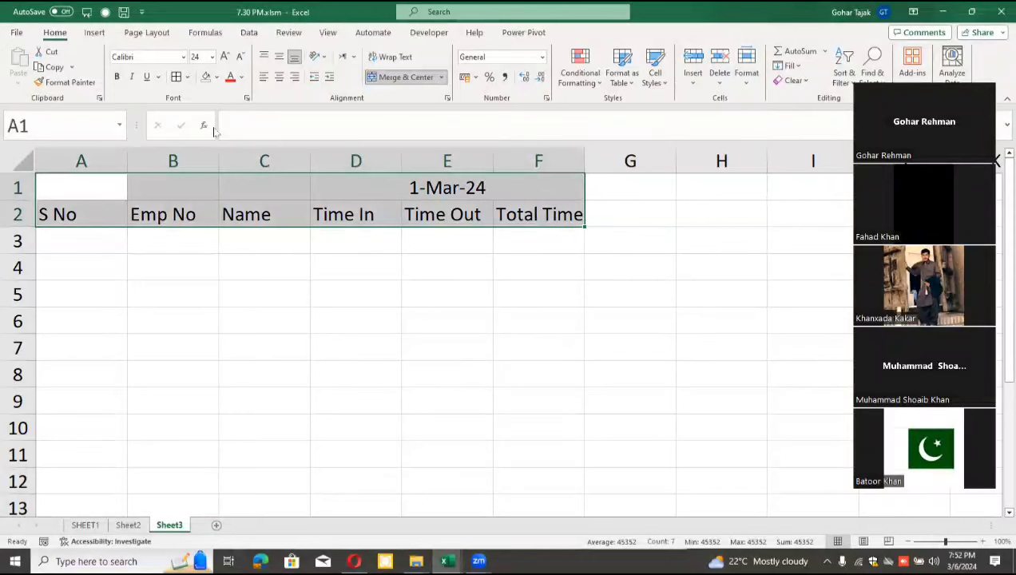
left_click(176, 77)
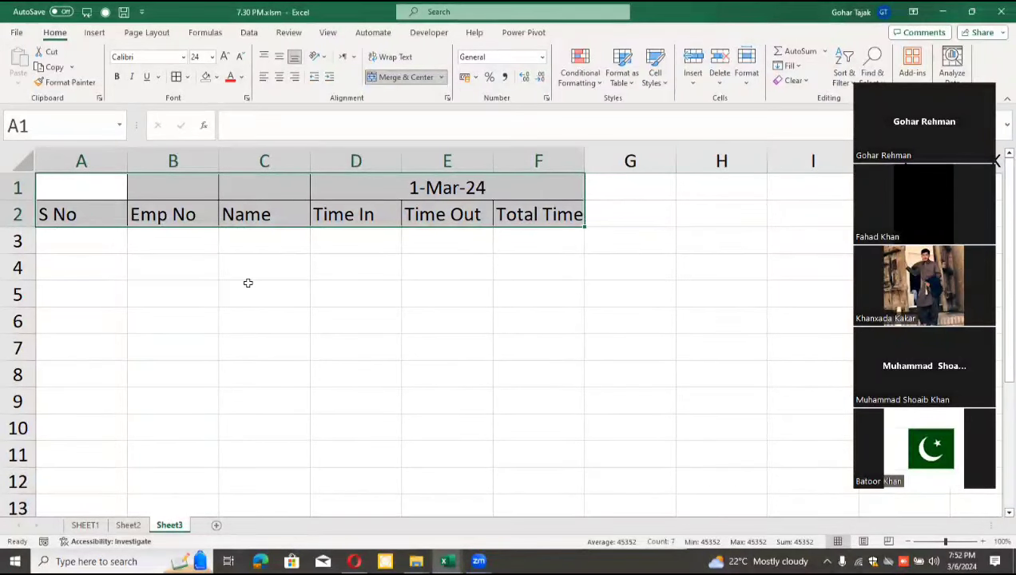
left_click(192, 267)
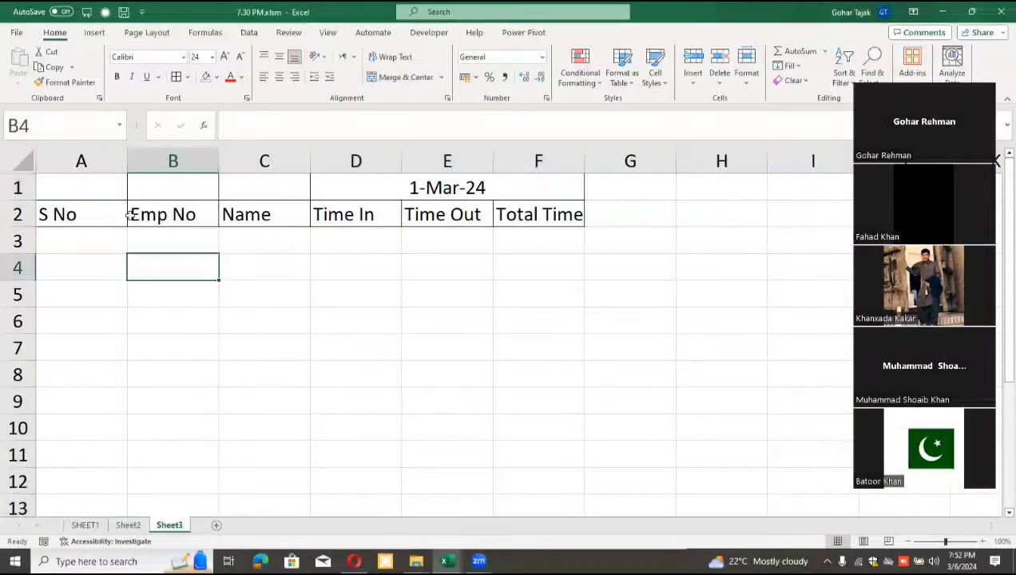
Step: Insert a blank row above the header table and a blank column before it, and narrow the new column A
left_click(19, 187)
right_click(19, 187)
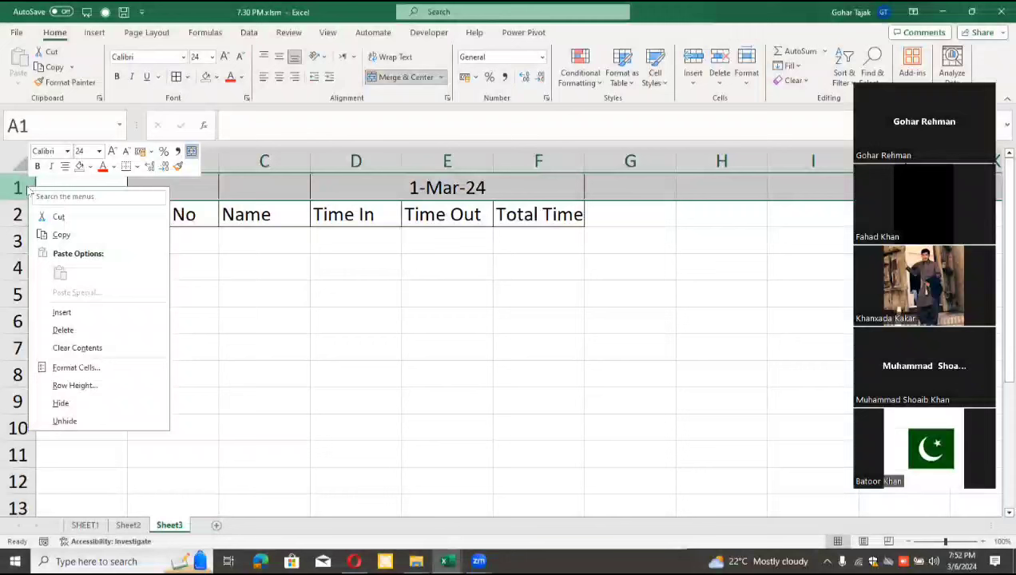
left_click(102, 310)
left_click(66, 160)
right_click(66, 160)
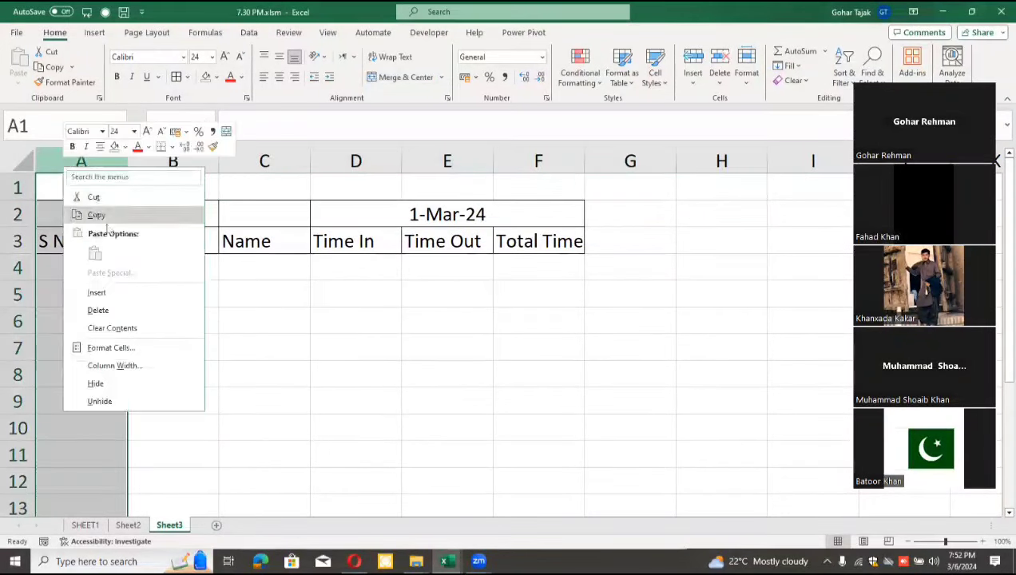
left_click(116, 292)
left_click(170, 234)
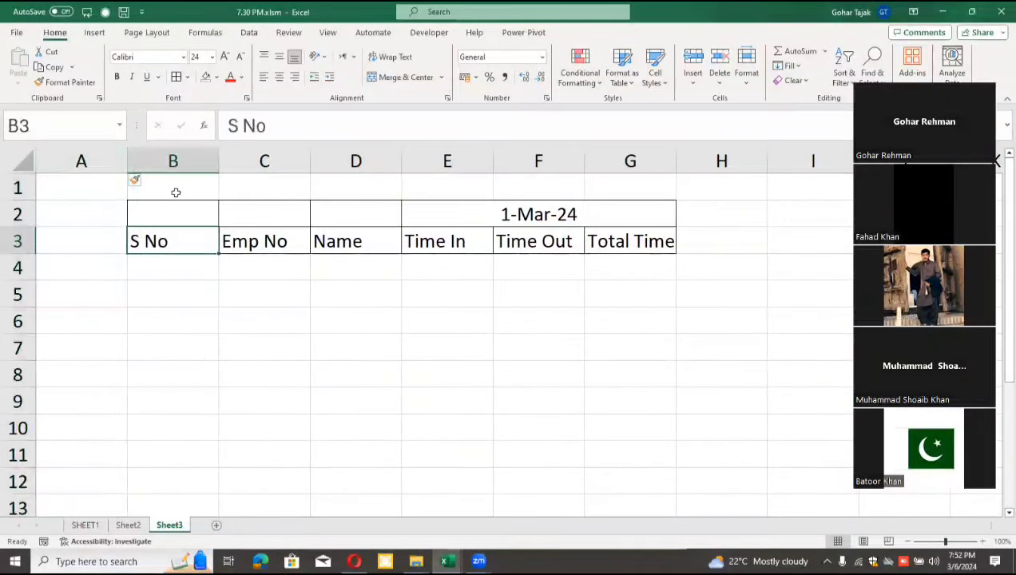
left_click(176, 190)
left_click(113, 250)
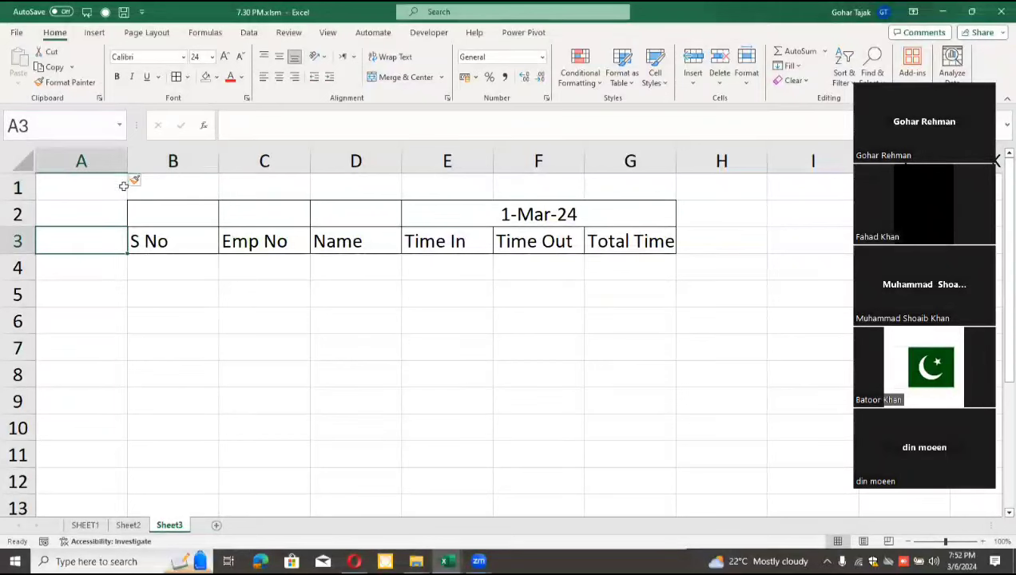
left_click_drag(128, 164, 111, 166)
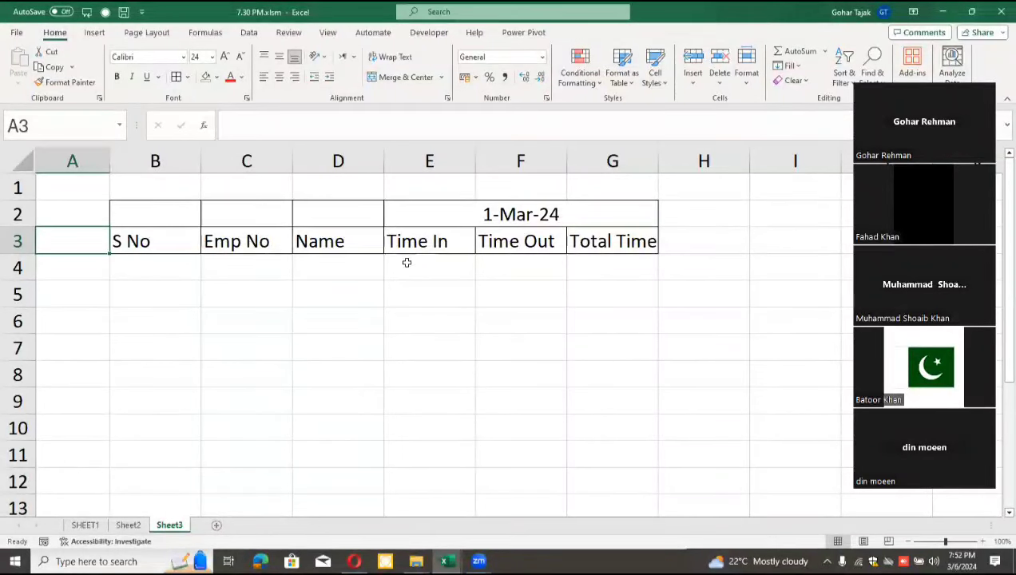
left_click(291, 288)
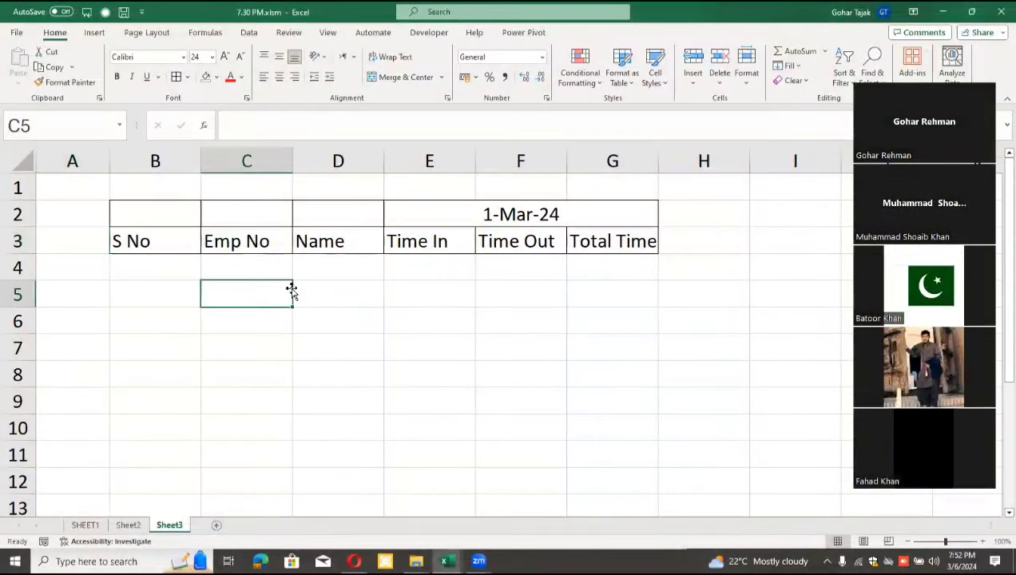
left_click(176, 239)
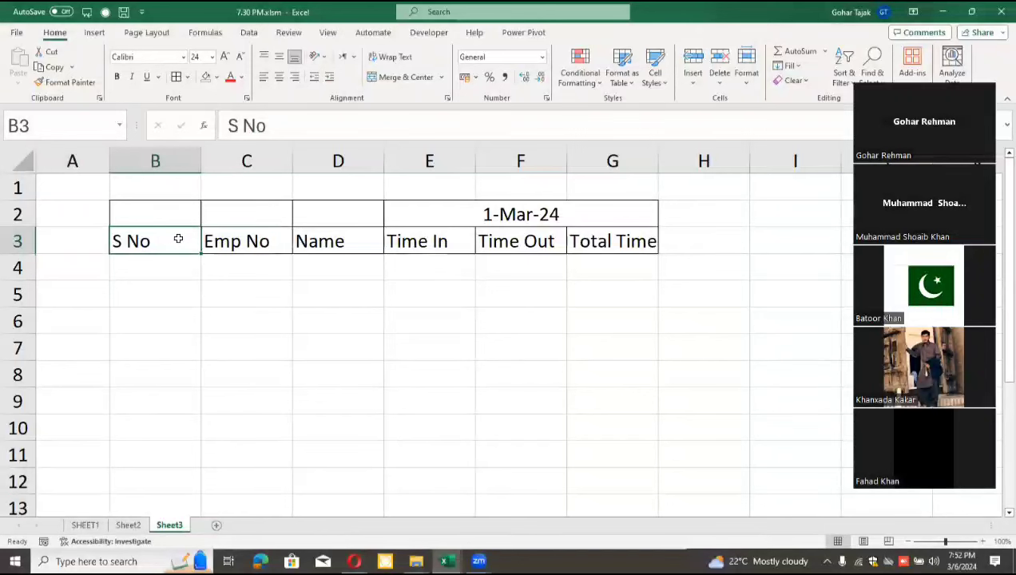
left_click(236, 246)
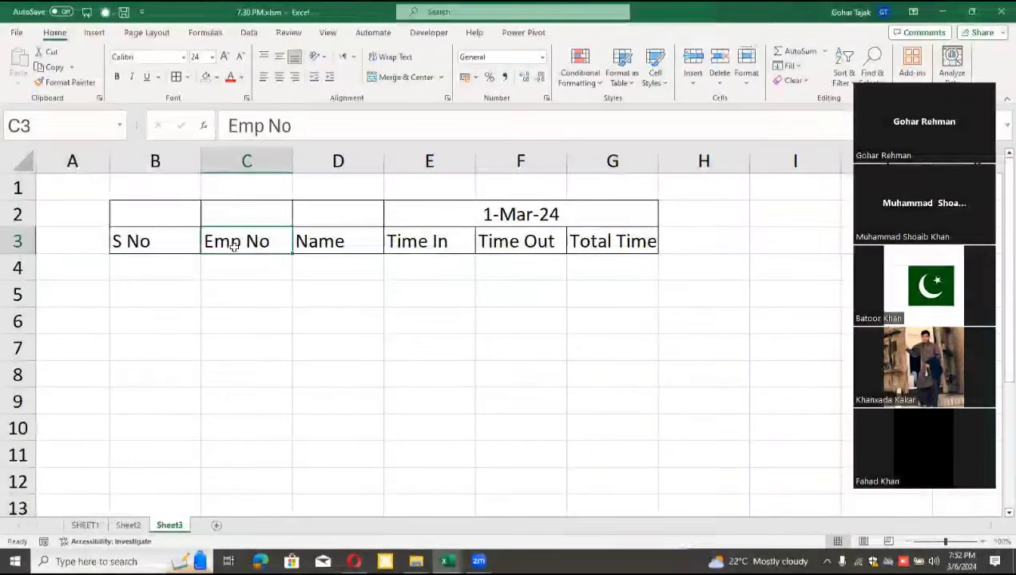
left_click(313, 249)
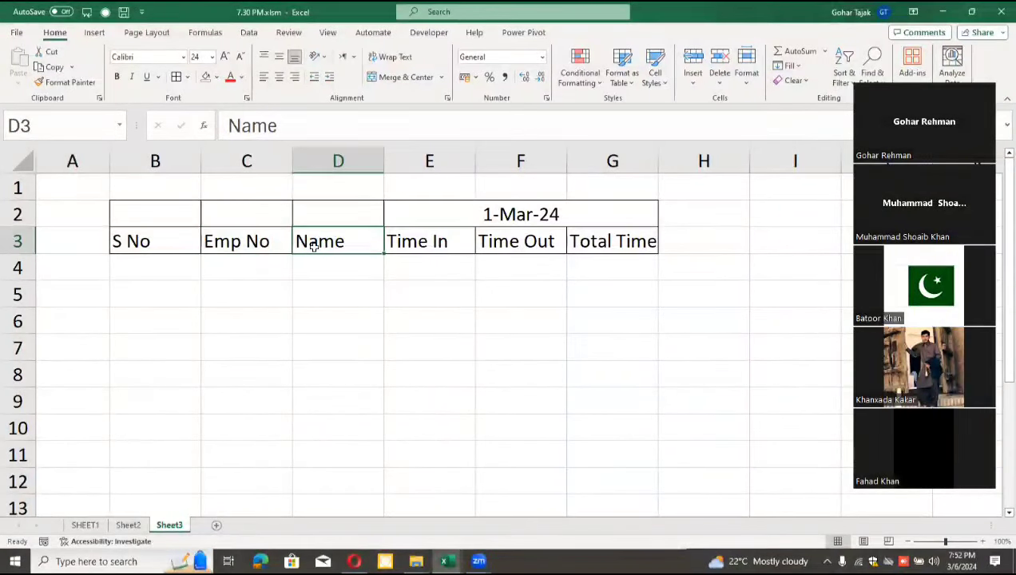
left_click(436, 212)
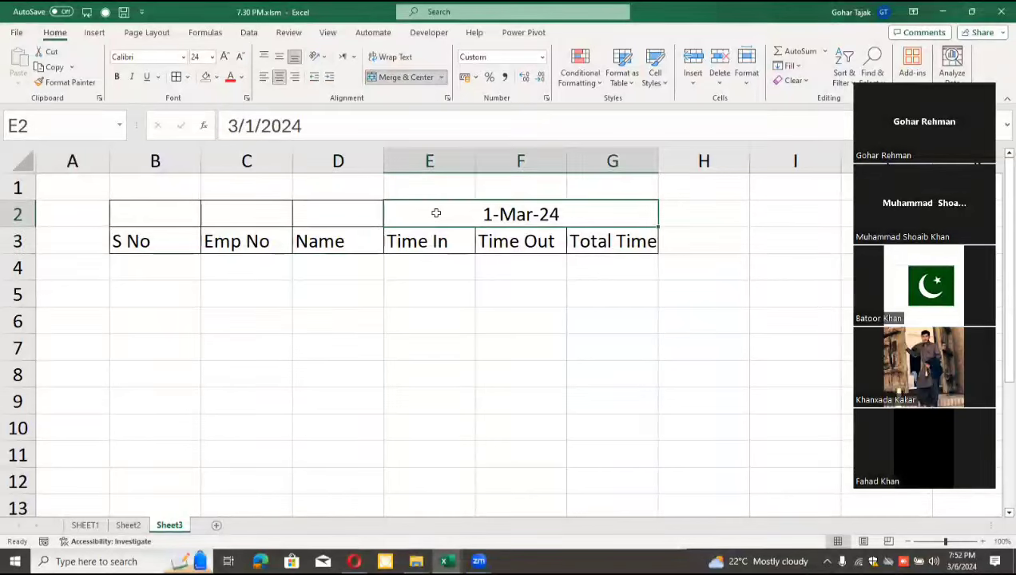
Step: Merge and center the Name, Emp No and S No headings each vertically across rows 2 and 3
left_click(362, 212)
left_click_drag(362, 212, 366, 239)
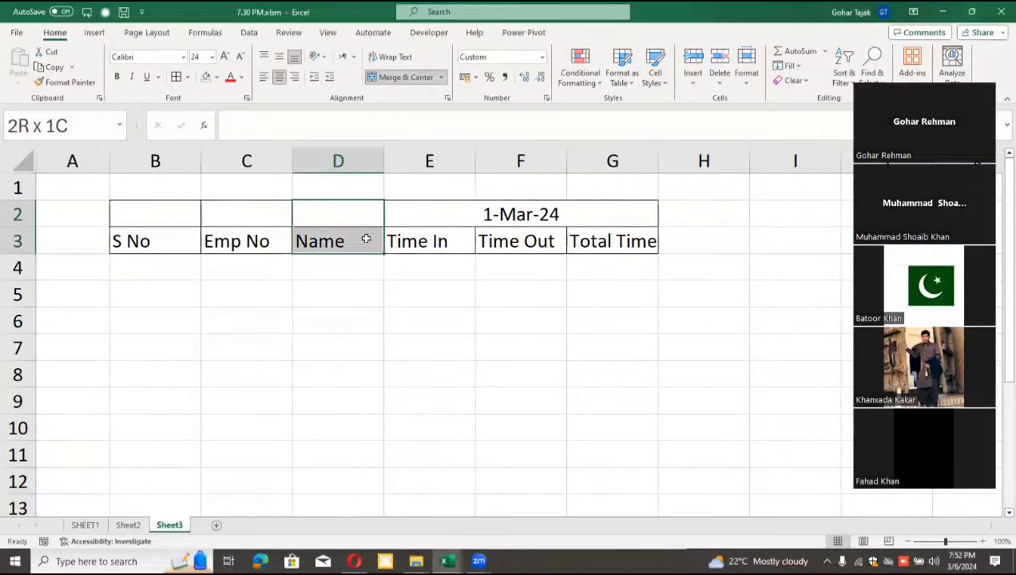
left_click_drag(366, 239, 366, 239)
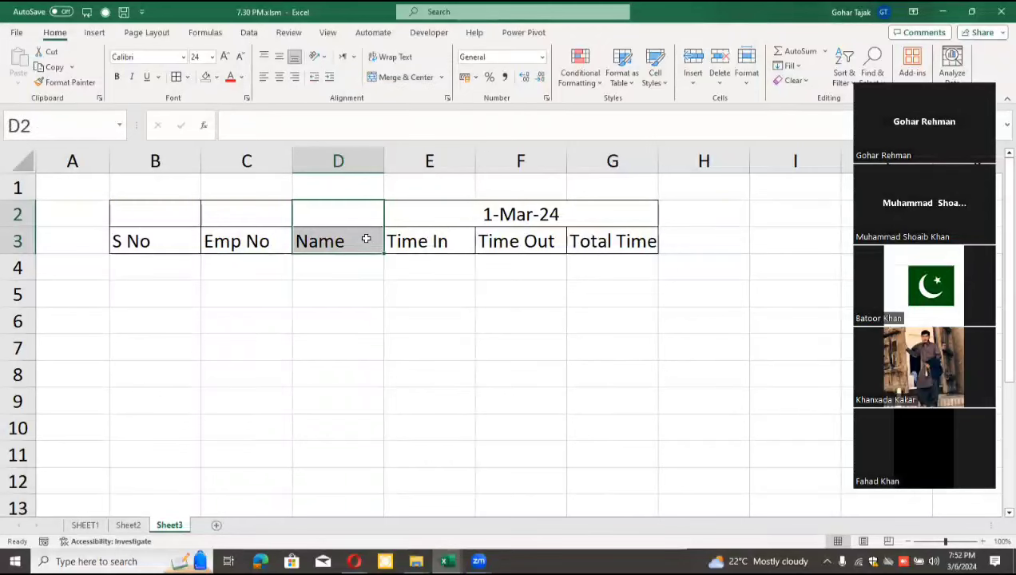
left_click(392, 79)
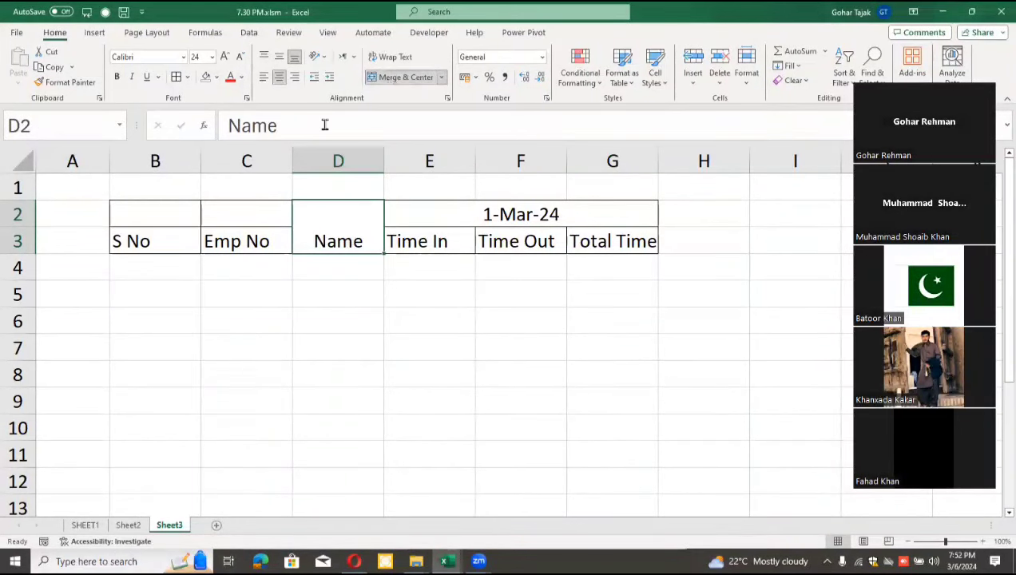
left_click_drag(286, 212, 278, 229)
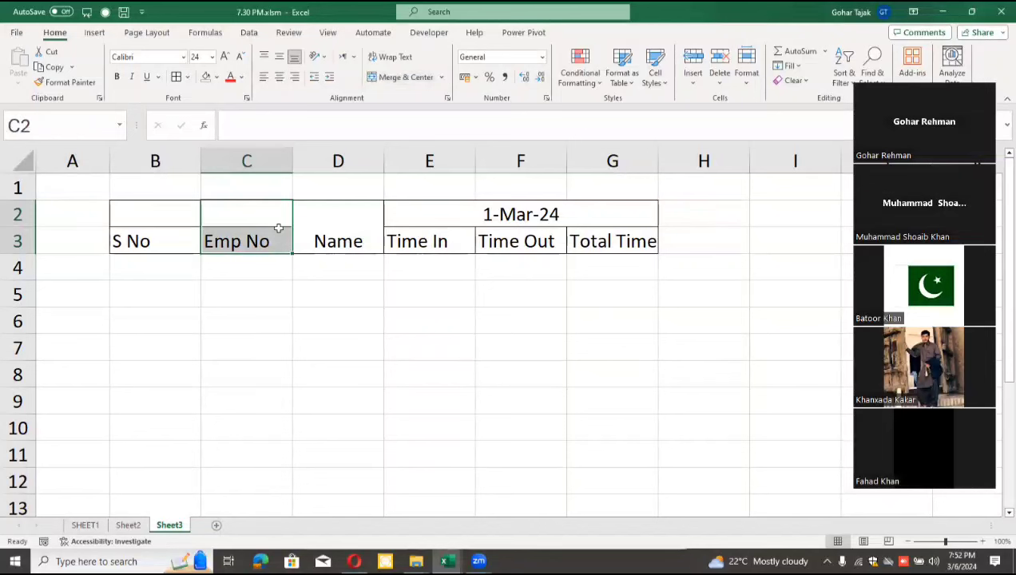
key("F4")
left_click_drag(189, 209, 197, 232)
key("F4")
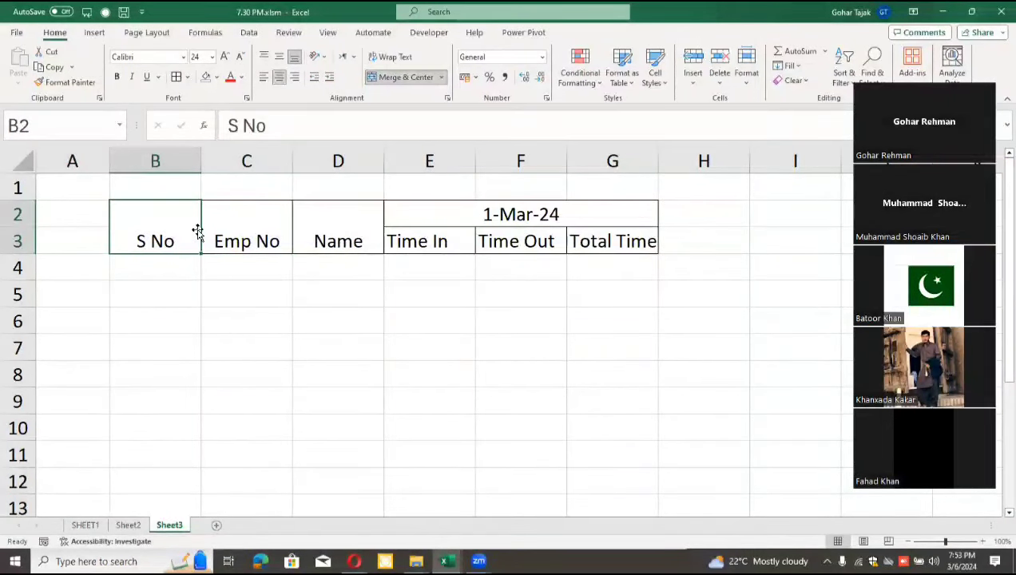
left_click(233, 290)
Step: Middle-align the header block B2:G3 vertically and center the Time In, Time Out and Total Time headings horizontally
left_click_drag(183, 236, 414, 242)
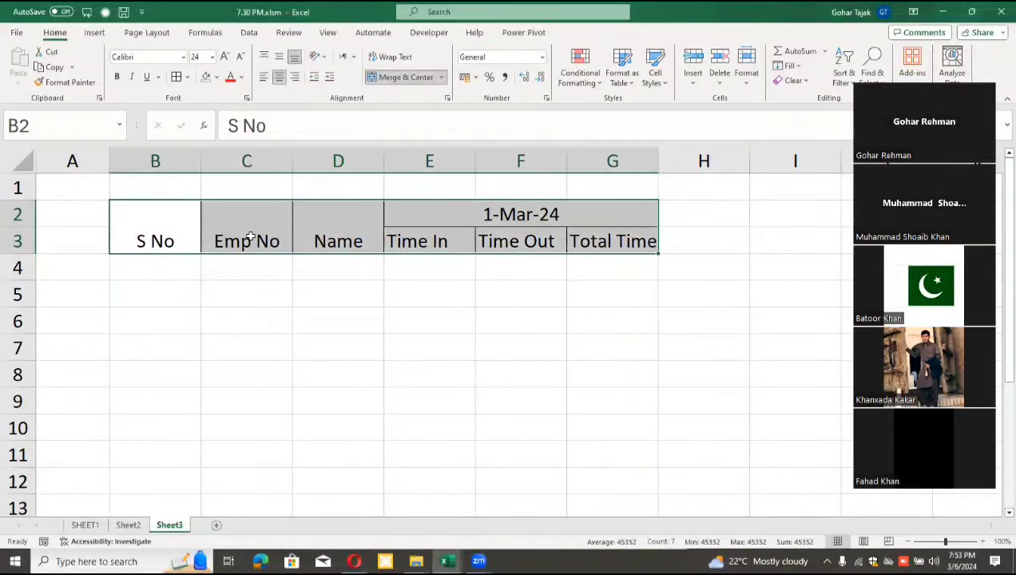
left_click(279, 59)
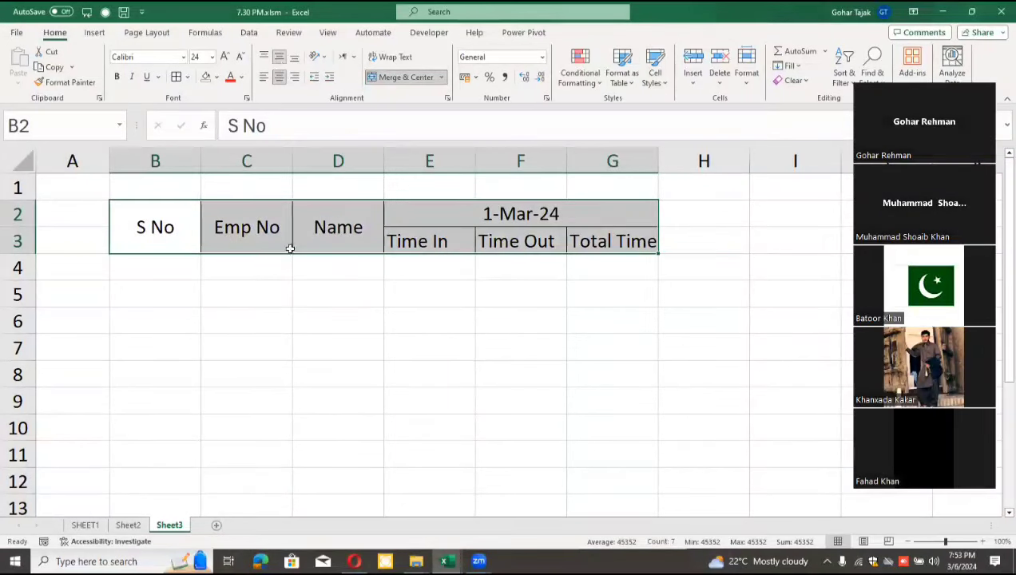
left_click(294, 287)
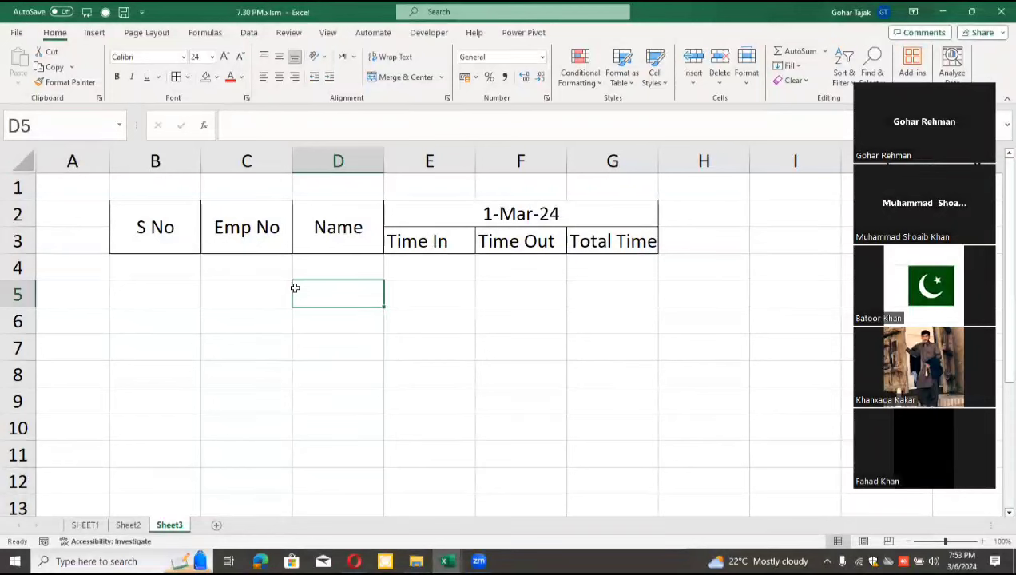
left_click_drag(584, 241, 459, 234)
left_click(279, 77)
left_click(420, 294)
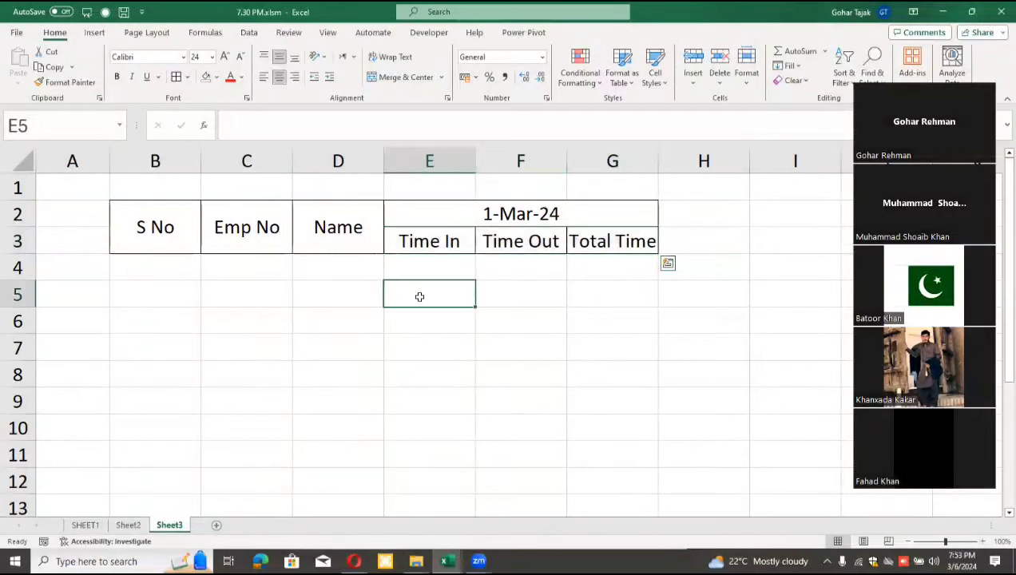
Step: Narrow the empty column A further and shrink column B to fit the S No heading
left_click(466, 213)
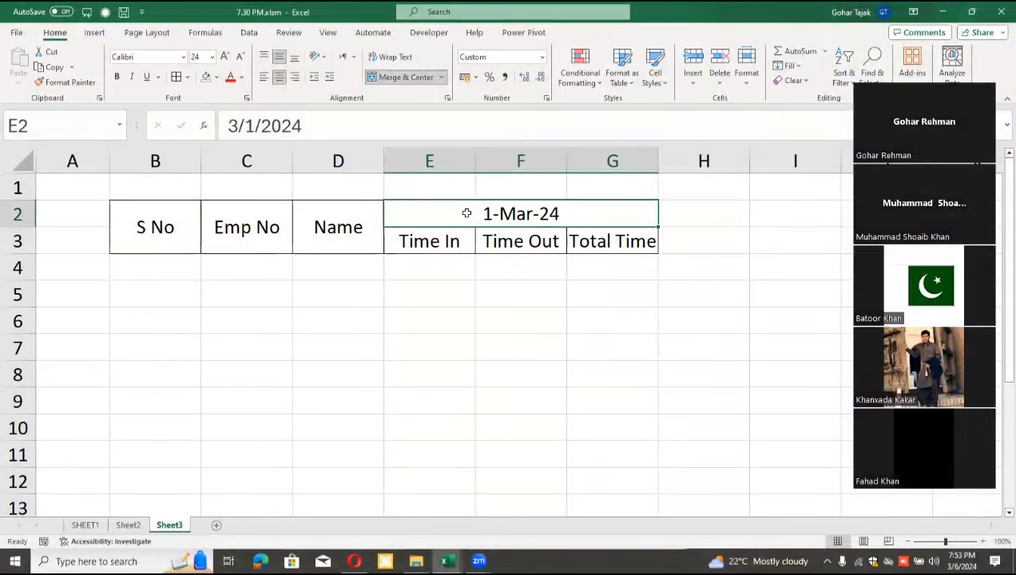
left_click_drag(110, 161, 85, 160)
left_click(154, 219)
left_click_drag(175, 162, 137, 163)
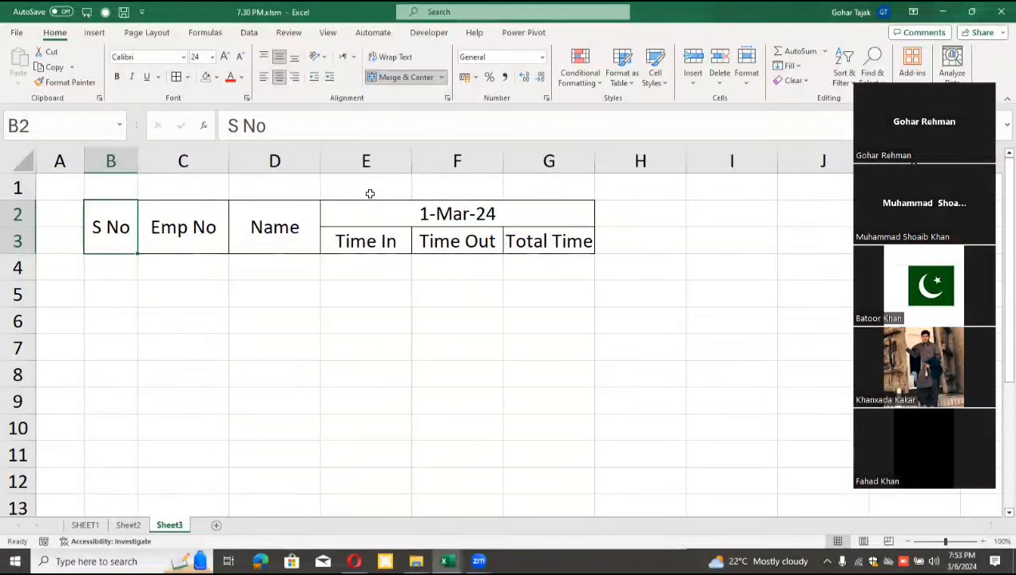
left_click_drag(370, 193, 539, 189)
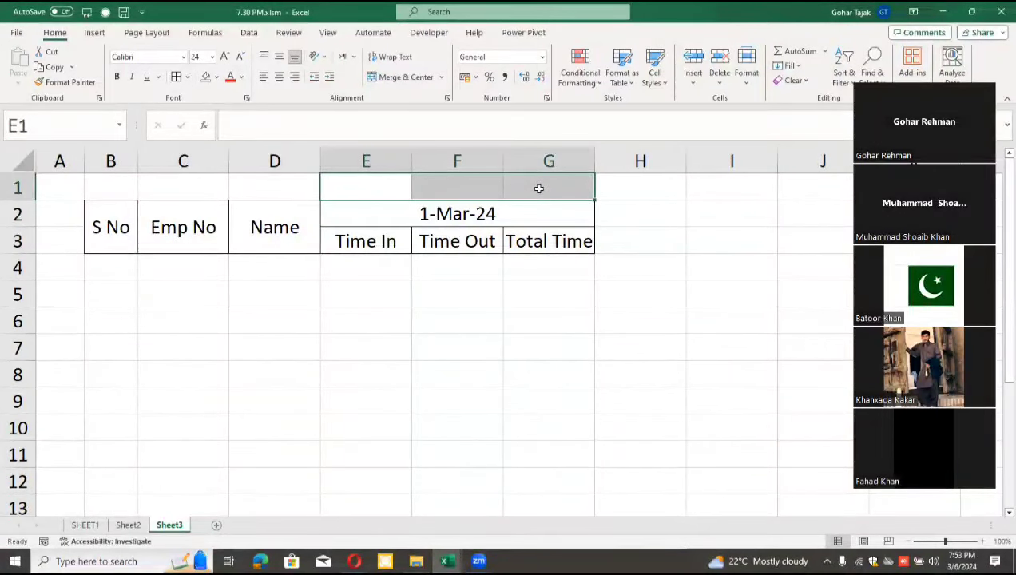
key("Right")
key("Right")
key("Right")
key("Right")
key("Right")
key("Right")
key("Right")
key("Right")
key("Right")
key("Right")
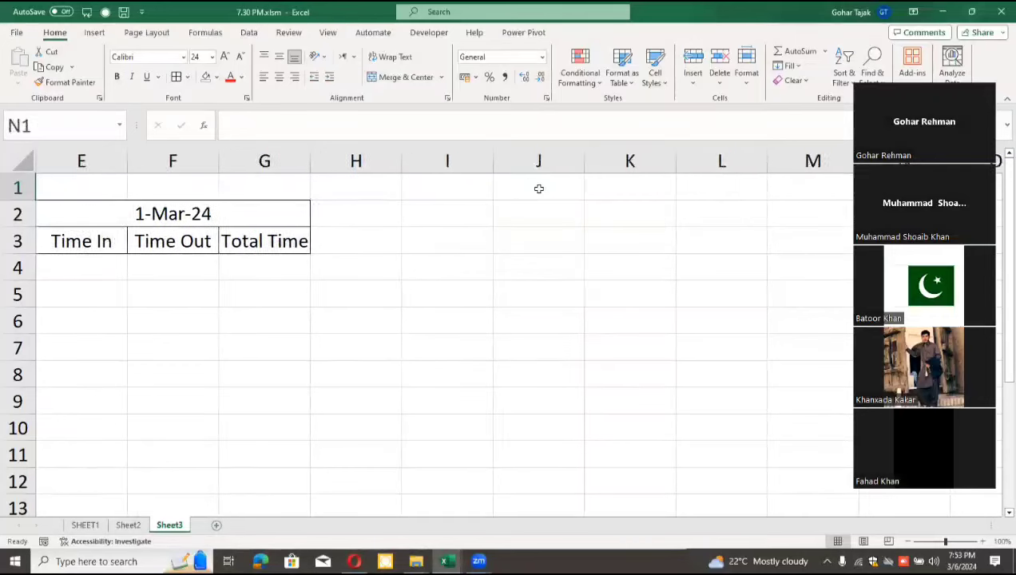
Step: Enter the formula =TEXT(E2,"ddd") in cell E1 to show the weekday of the date below
key("Home")
key("Right")
key("Right")
key("Right")
key("Right")
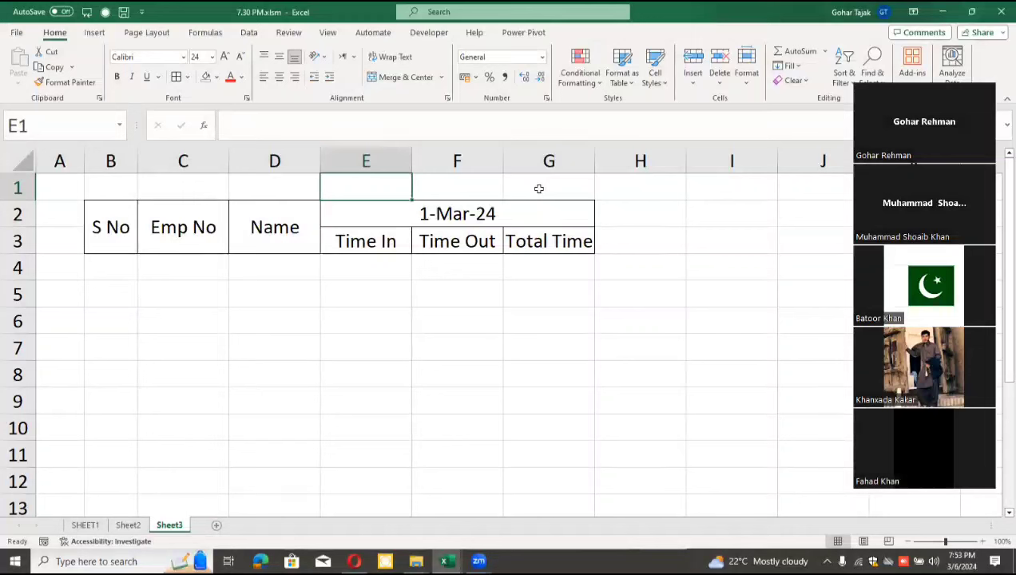
type("=tea")
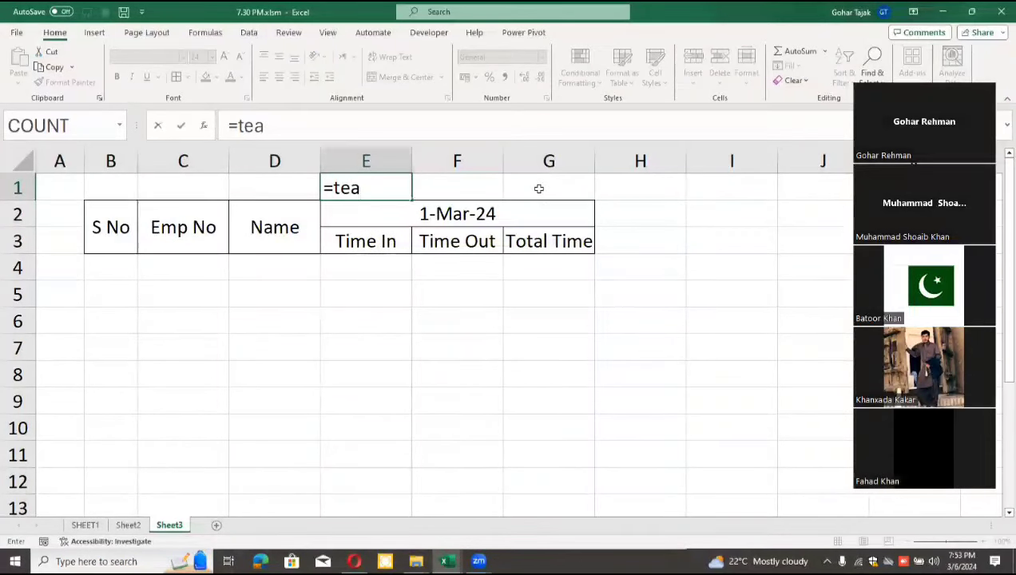
key("BackSpace")
key("Down")
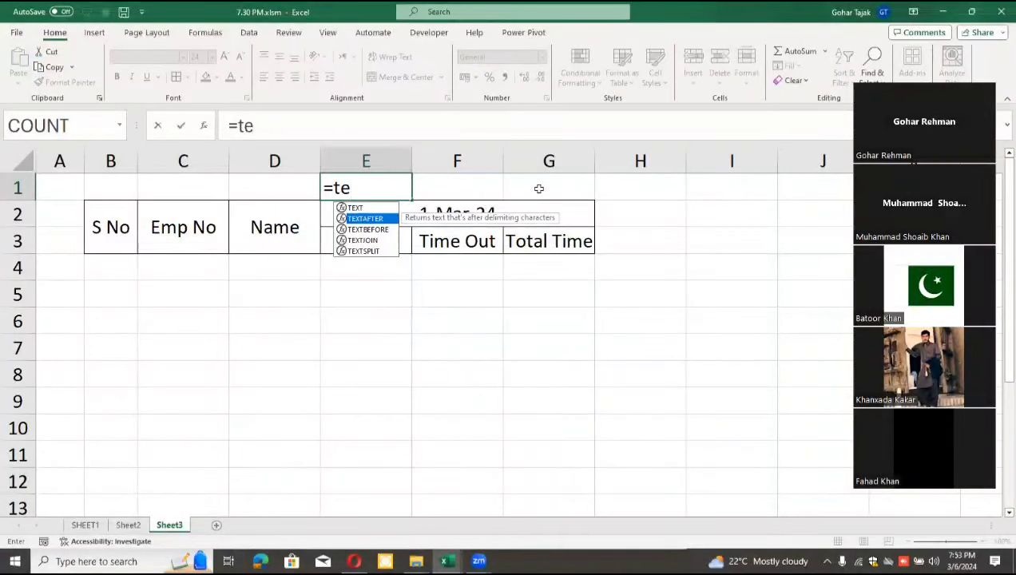
key("Up")
key("Tab")
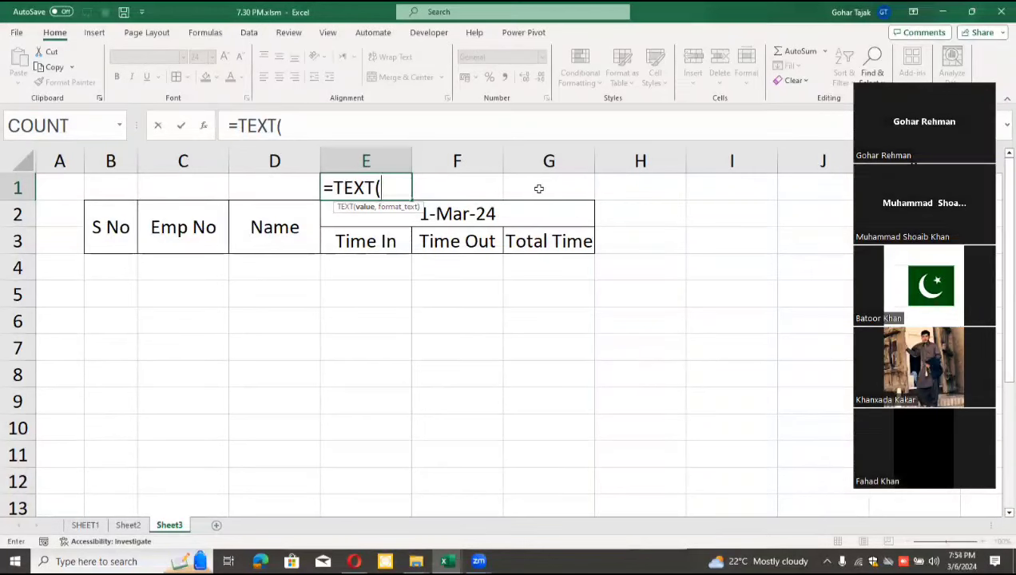
key("Down")
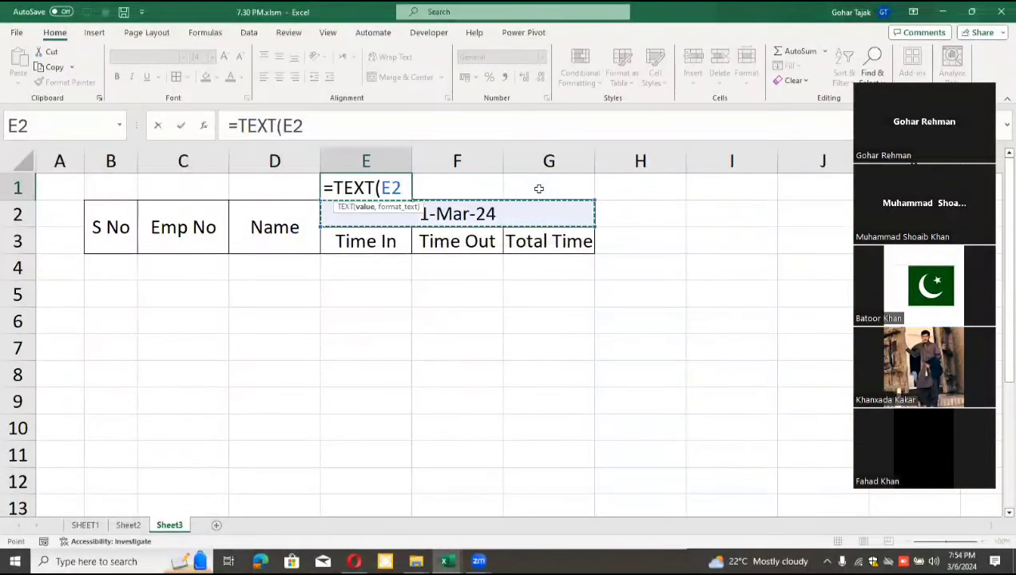
type(",")
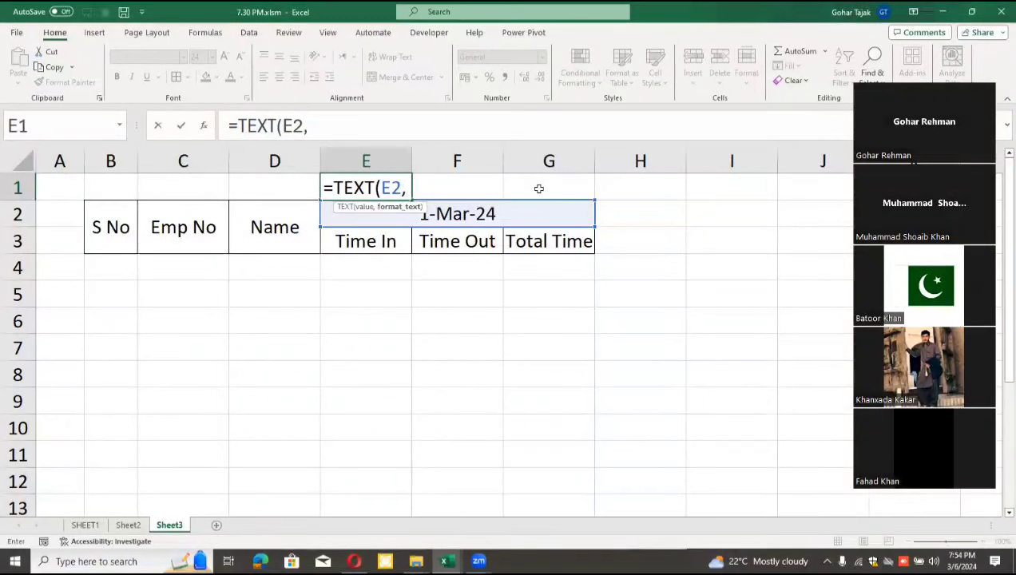
type("\"")
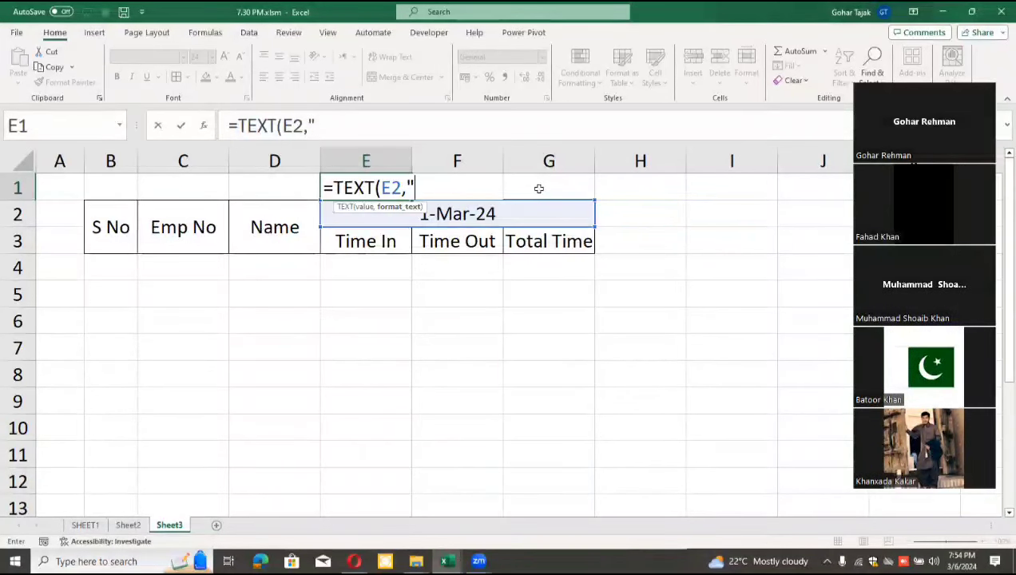
type("ddd")
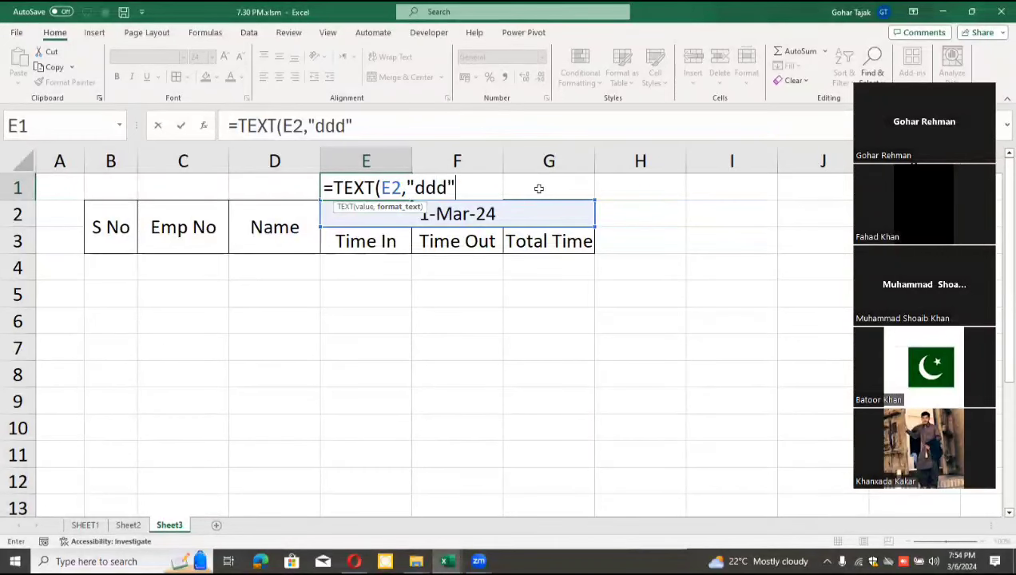
type("\")")
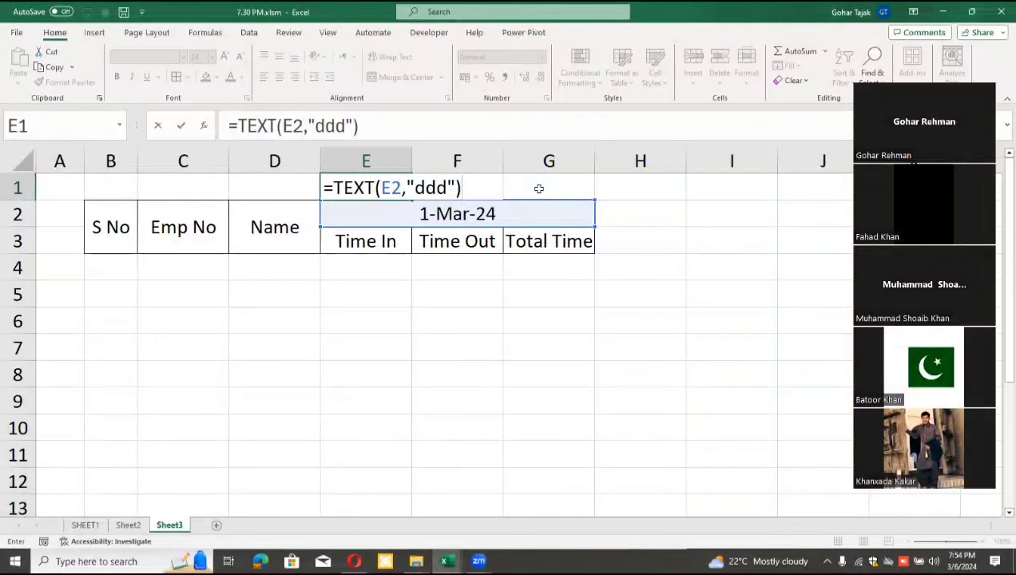
key("Return")
key("Up")
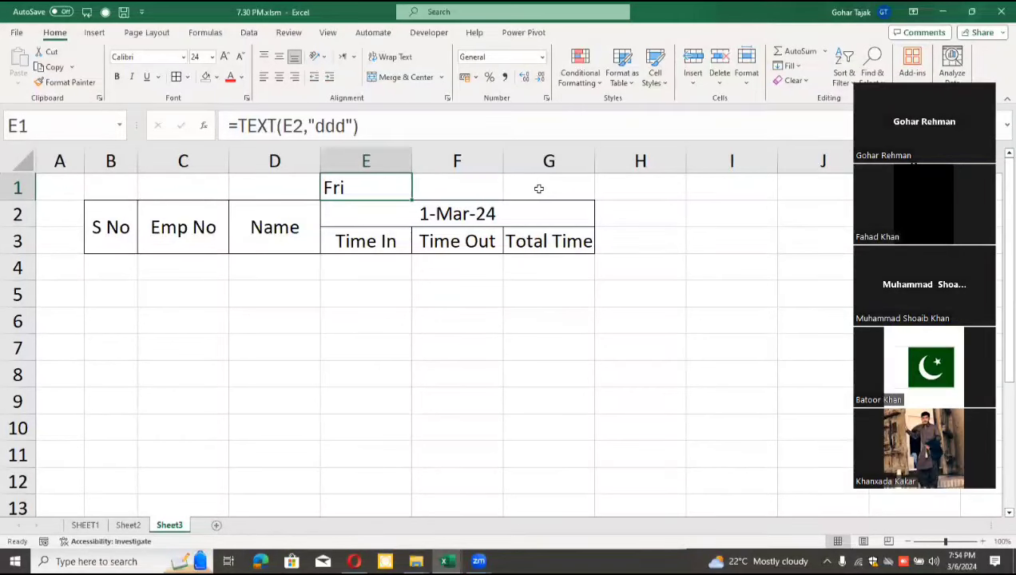
Step: Merge and center the weekday in E1 across cells E1:G1, above the date
left_click(400, 216)
left_click(378, 185)
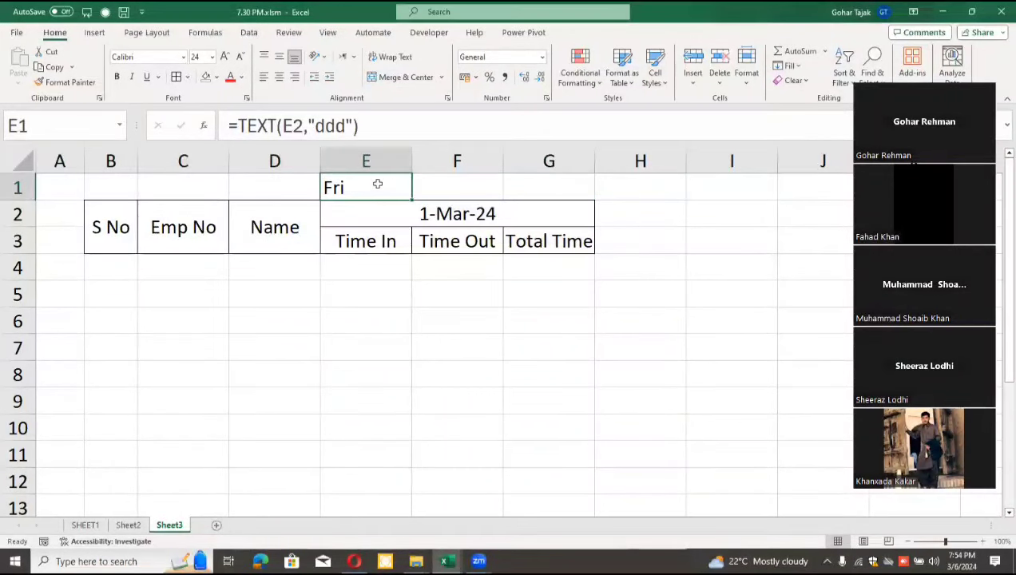
left_click_drag(377, 184, 506, 189)
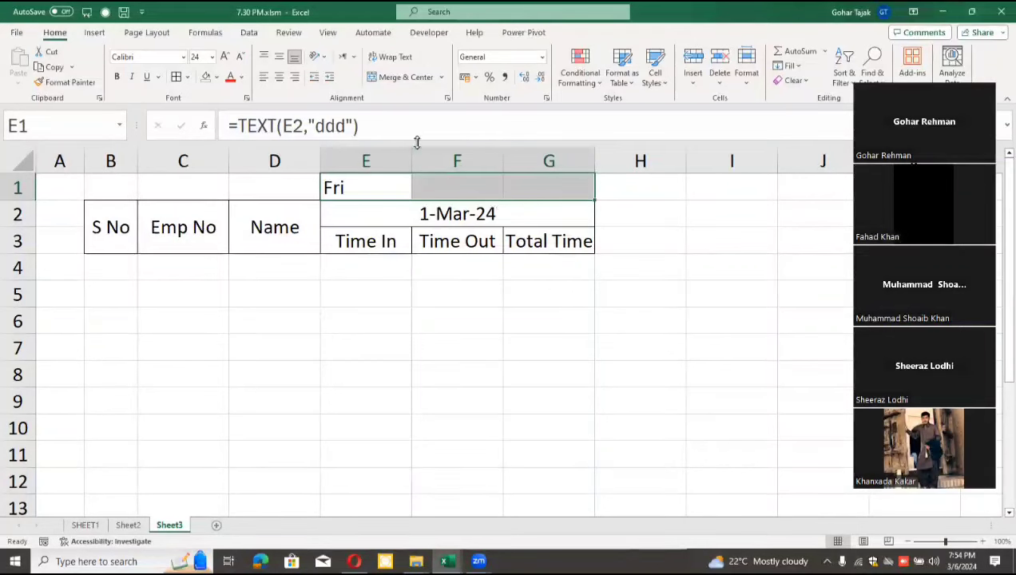
left_click(394, 79)
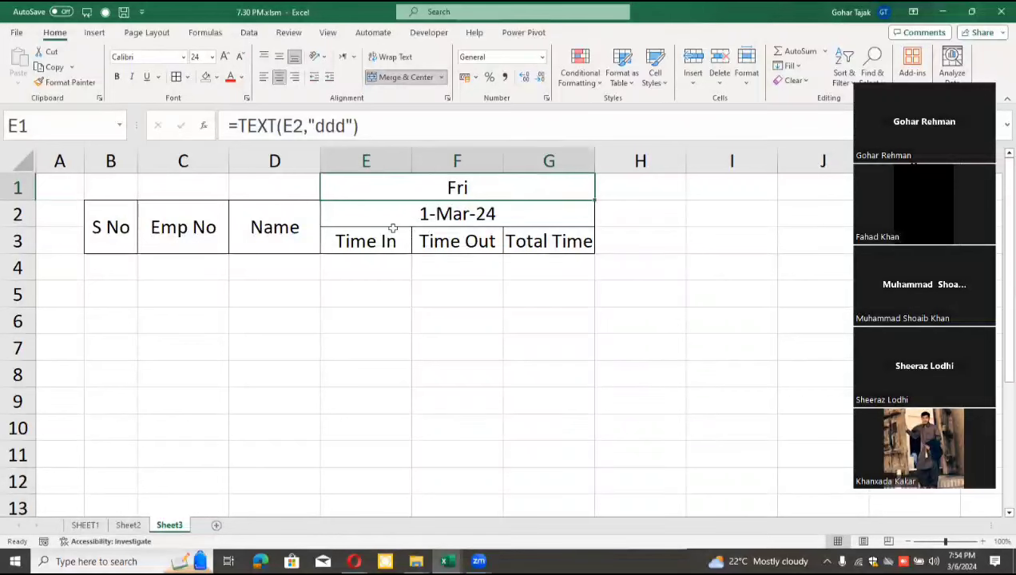
Step: Merge and center the Name, Emp No and S No headings each across rows 1 to 3, and apply all borders to B1:G3
left_click_drag(283, 193, 293, 218)
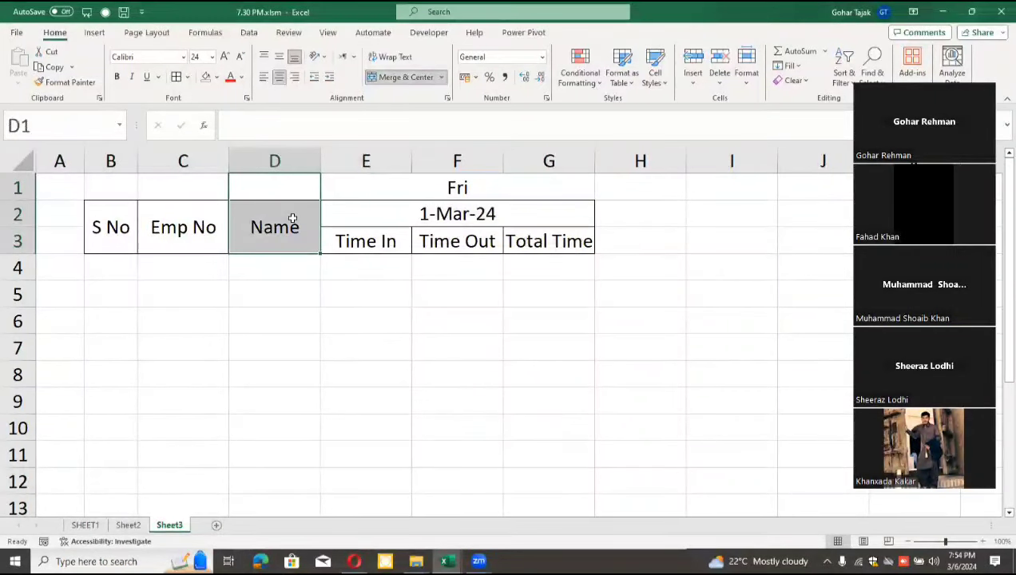
key("F4")
left_click_drag(215, 185, 218, 241)
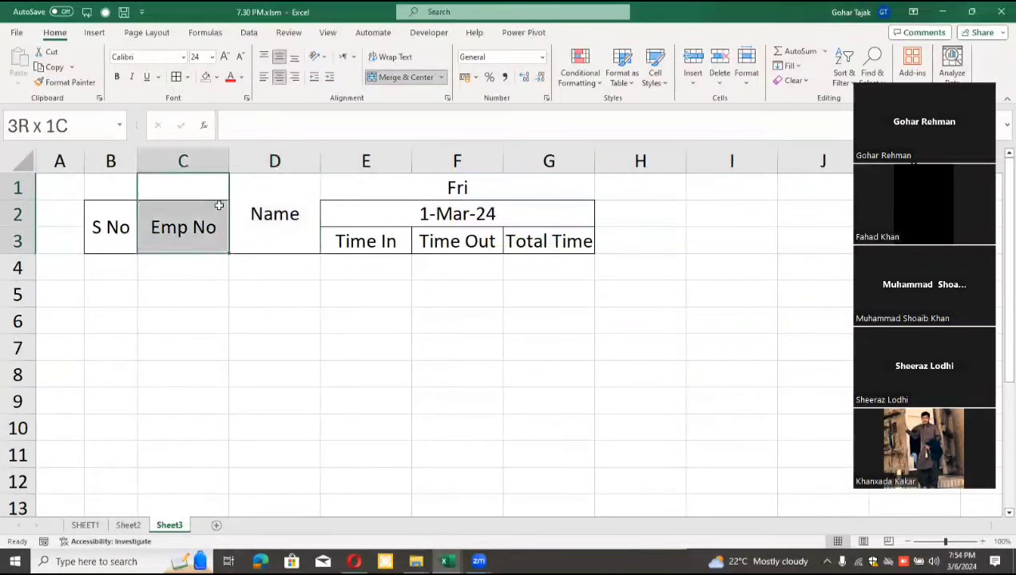
key("F4")
left_click_drag(132, 188, 129, 244)
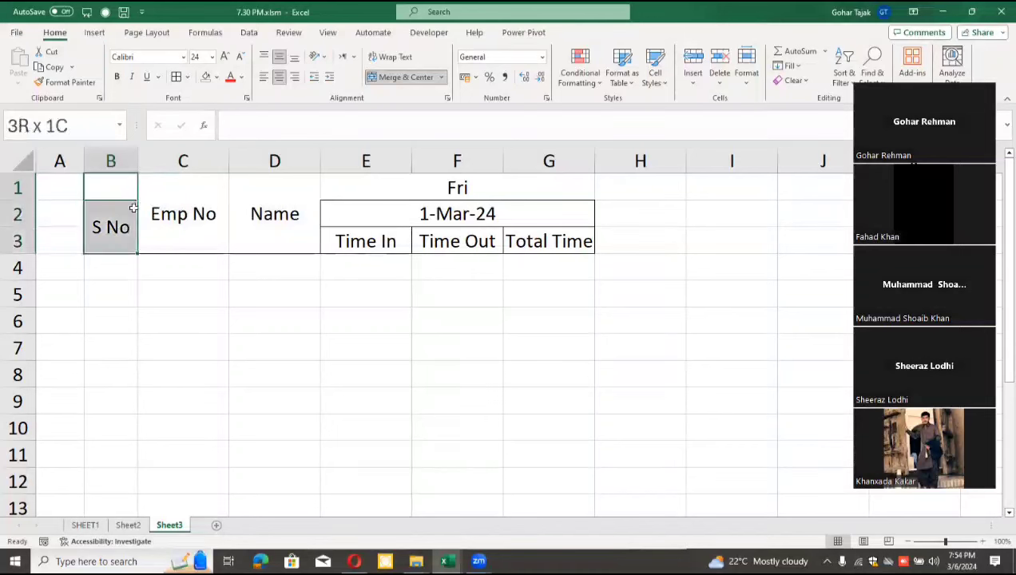
key("F4")
left_click_drag(123, 203, 552, 235)
left_click(177, 76)
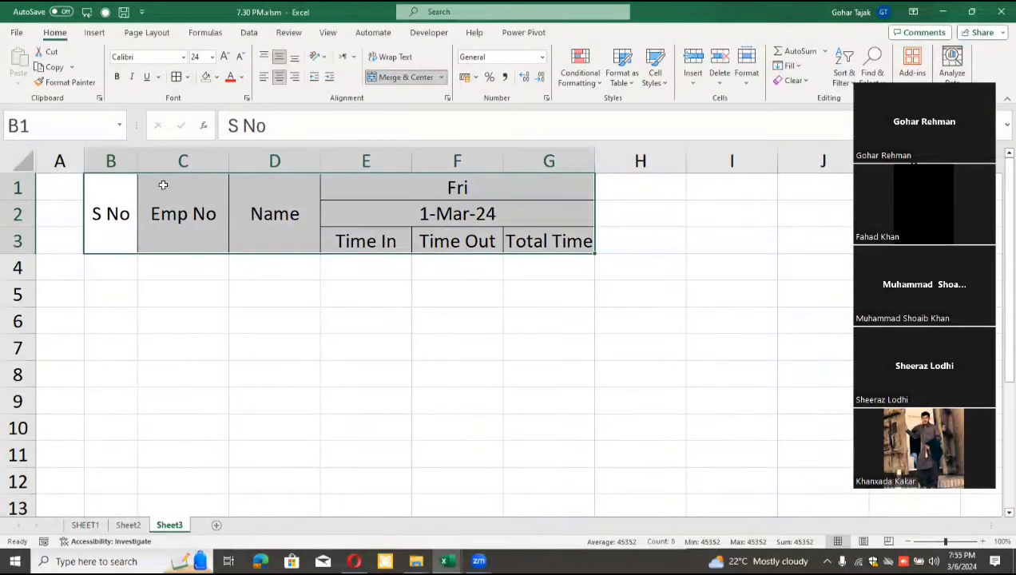
Step: Insert an empty row above the header block at row 1
left_click_drag(37, 189, 34, 187)
right_click(34, 187)
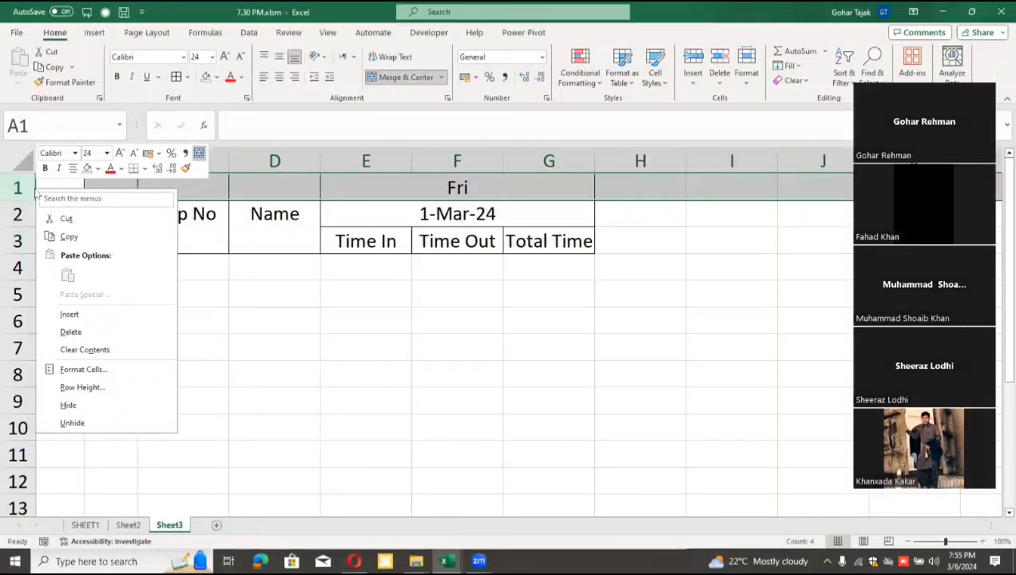
left_click(77, 312)
left_click(218, 324)
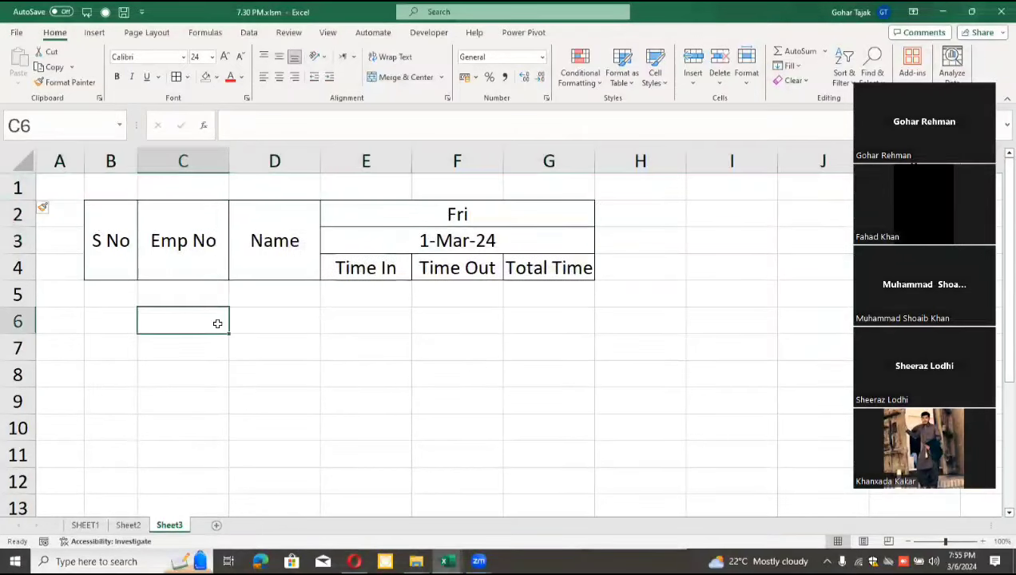
left_click(282, 324)
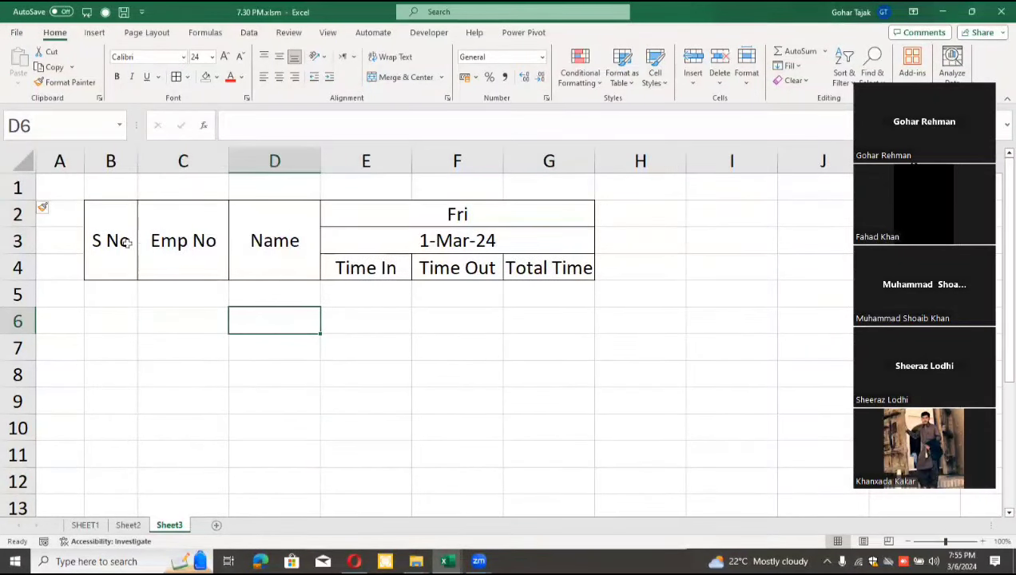
Step: Apply a thick outside border around the header block B2:G4
mouse_move(126, 242)
left_mouse_down()
mouse_move(331, 266)
mouse_move(343, 247)
left_mouse_up()
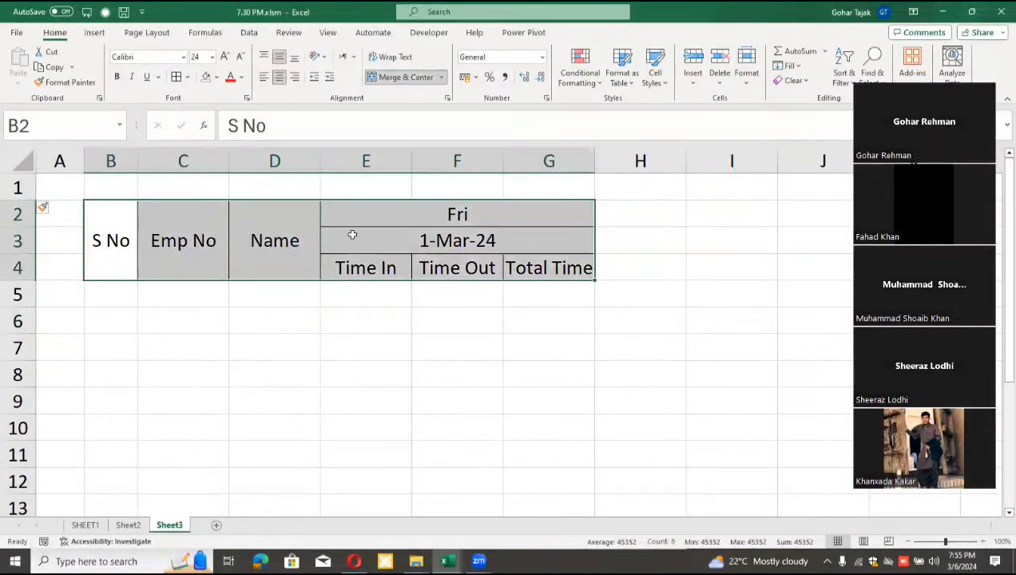
left_click(189, 77)
left_click(217, 239)
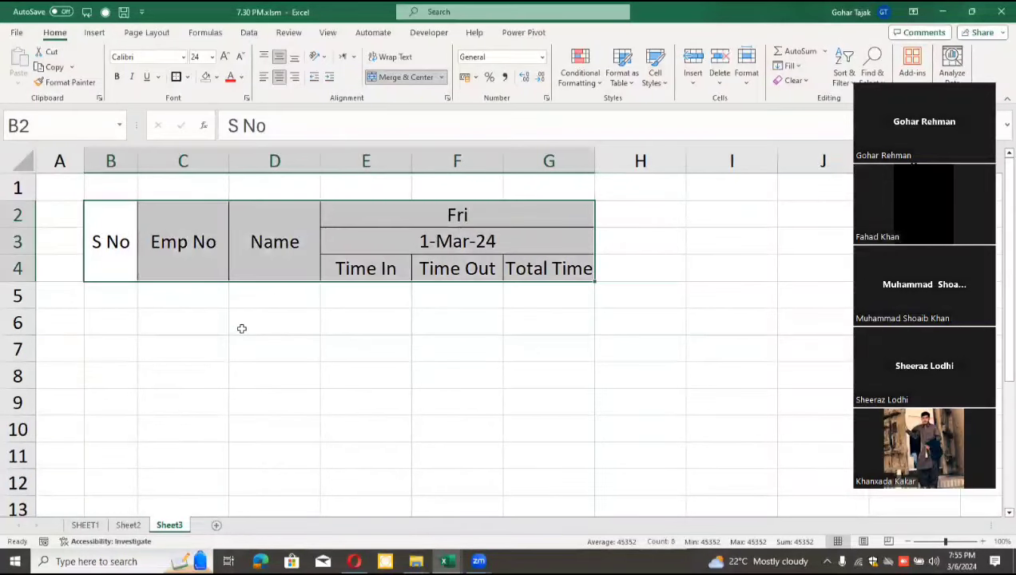
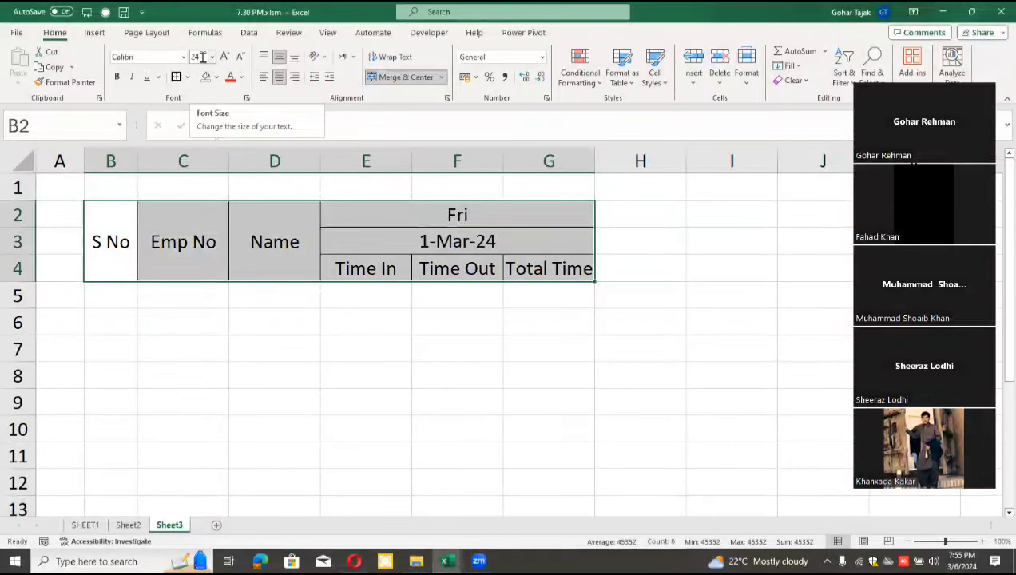
Step: Reduce the font size of the header block B2:G4 to 14 and make it bold
left_click(240, 57)
left_click(239, 58)
left_click(241, 59)
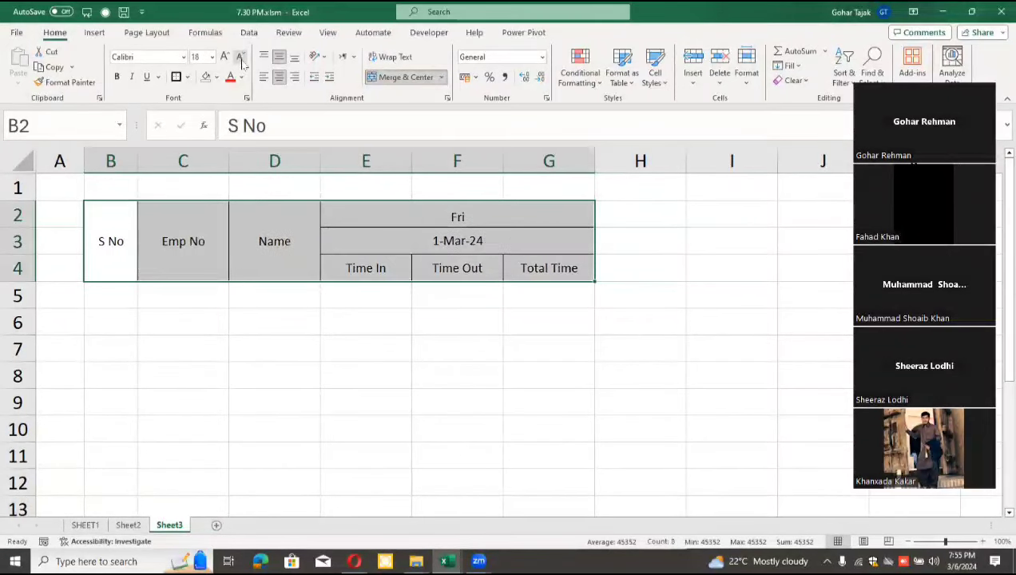
left_click(240, 60)
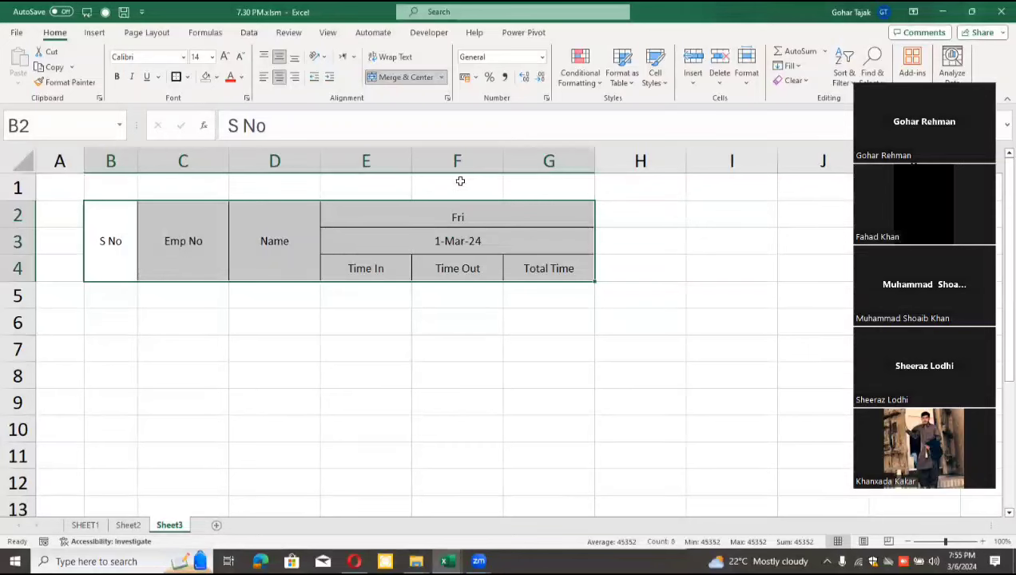
left_click(116, 77)
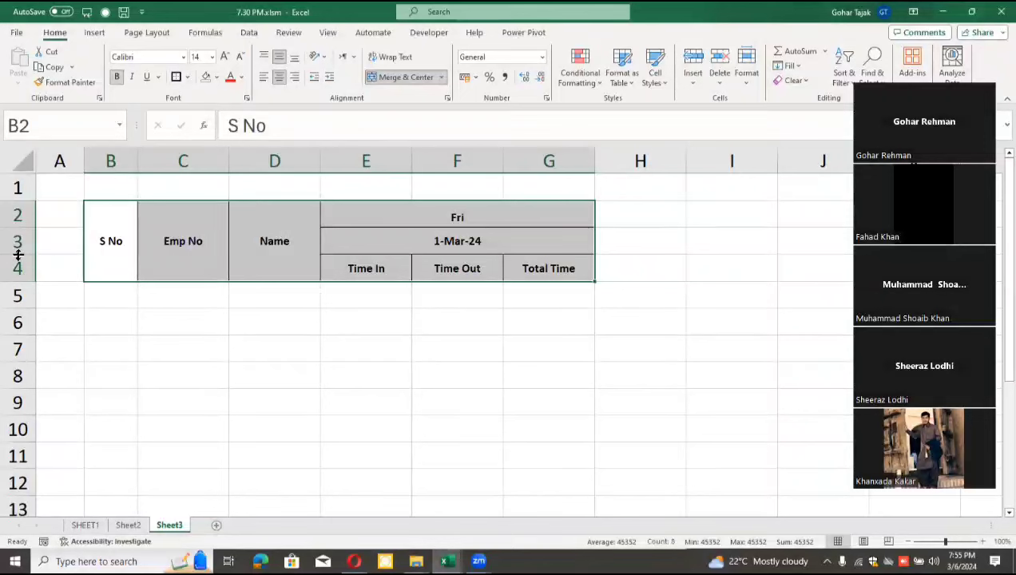
Step: Reduce the heights of rows 2 and 3 to fit the smaller header text
left_click_drag(18, 254, 16, 216)
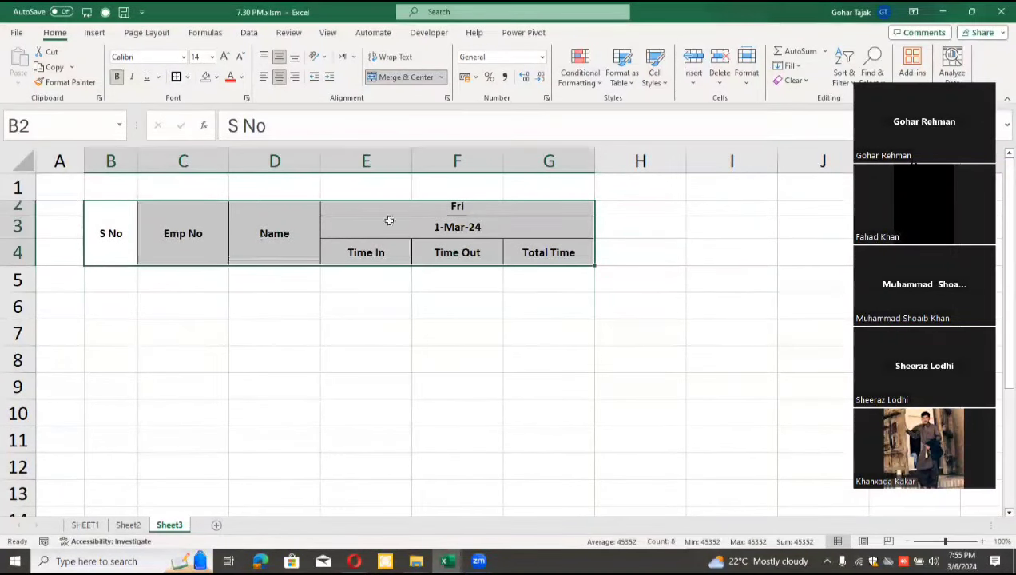
left_click(459, 250)
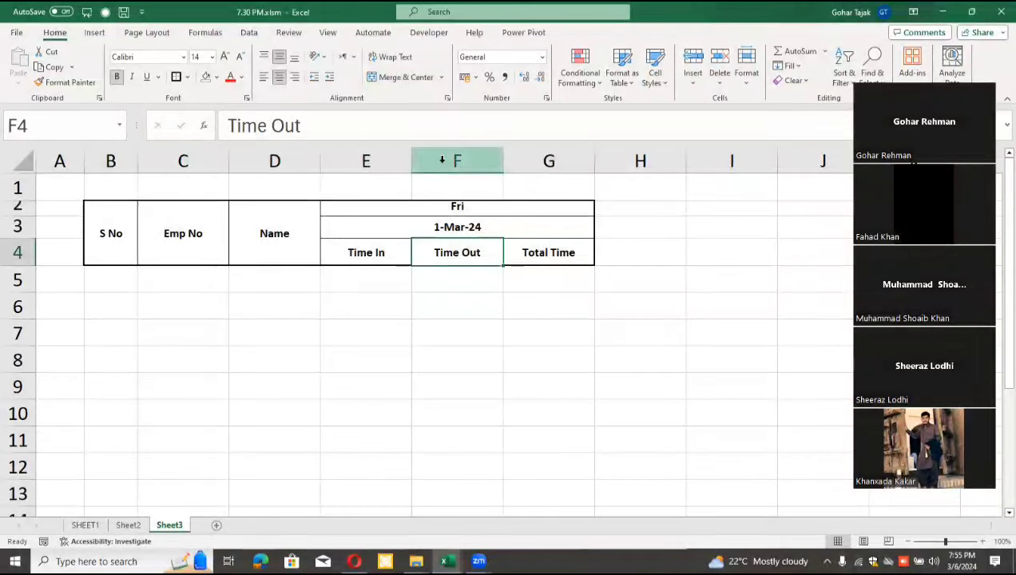
Step: Autofit columns E to G to the Time In, Time Out and Total Time headings
left_click_drag(403, 160, 513, 160)
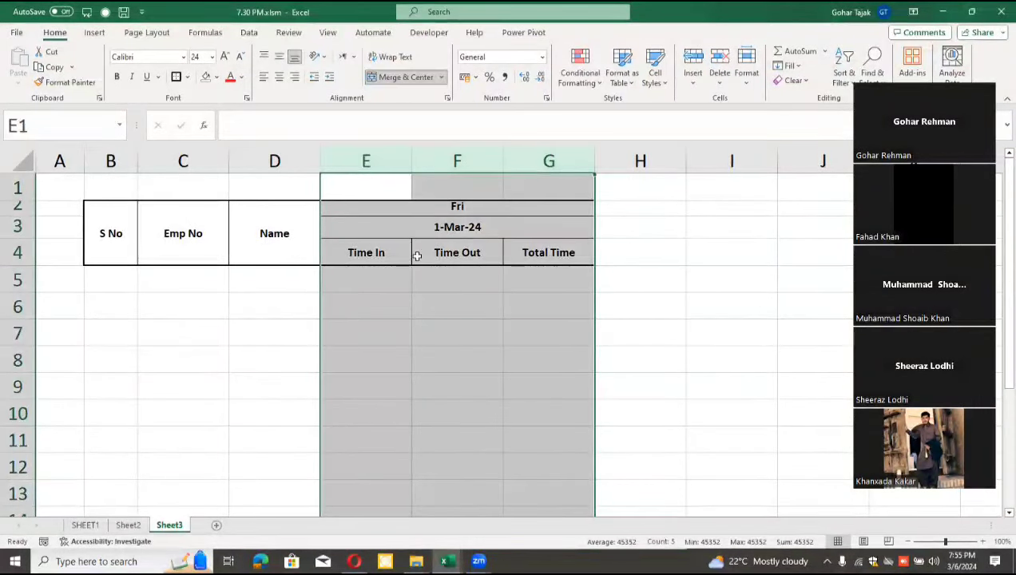
left_click(379, 252)
left_click(449, 257)
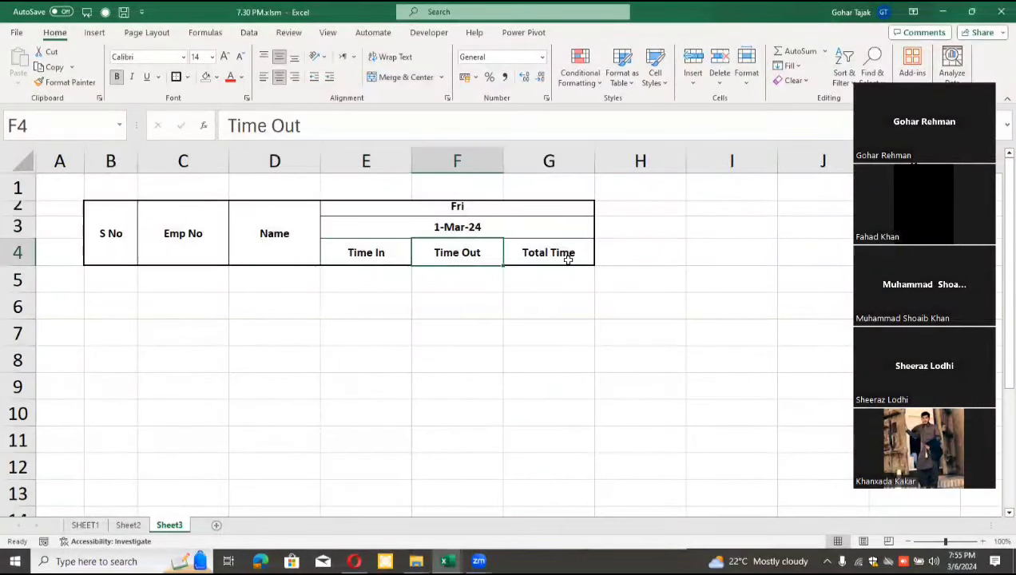
left_click(564, 254)
left_click_drag(397, 159, 519, 174)
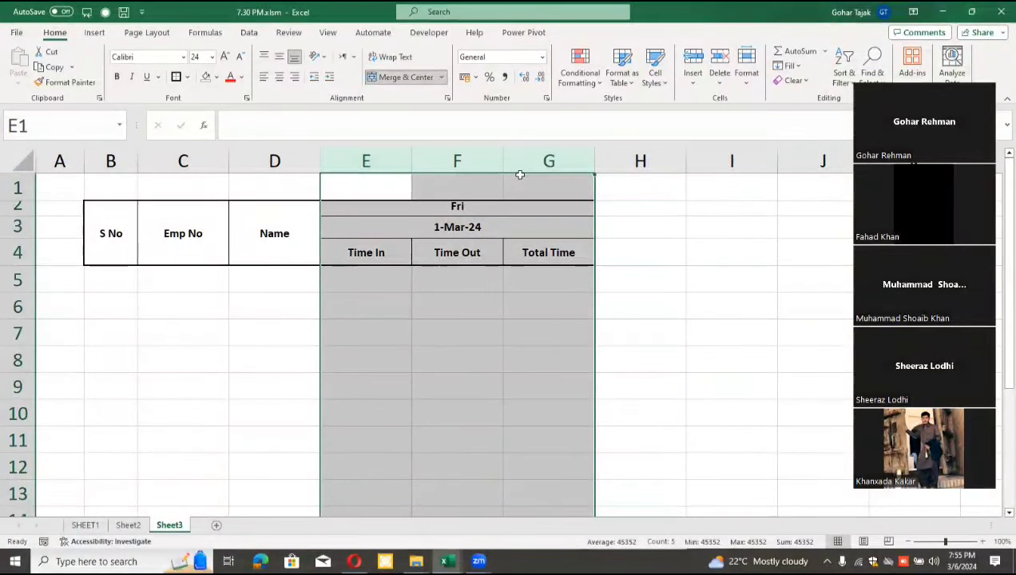
left_click(386, 279)
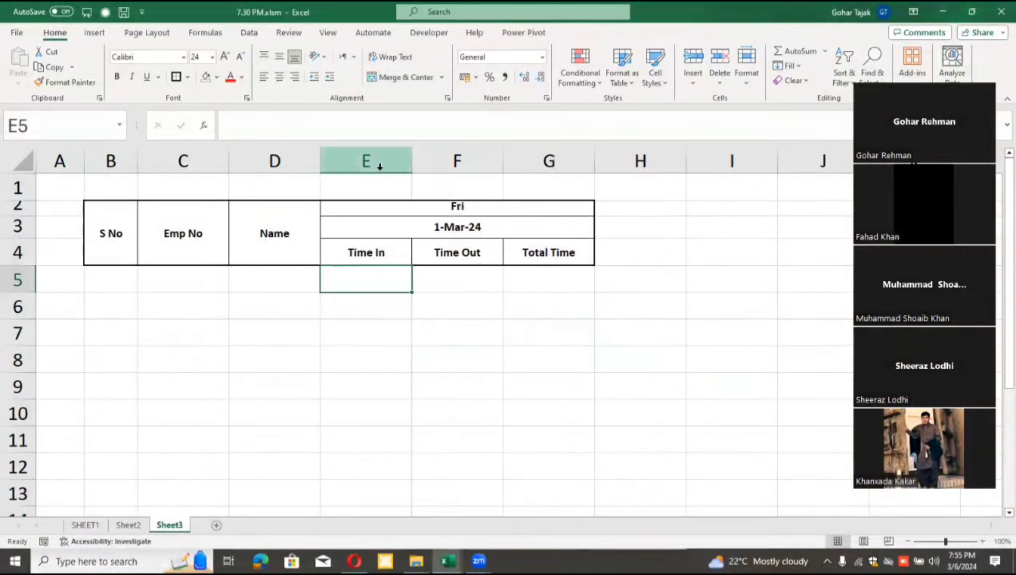
left_click_drag(380, 165, 526, 167)
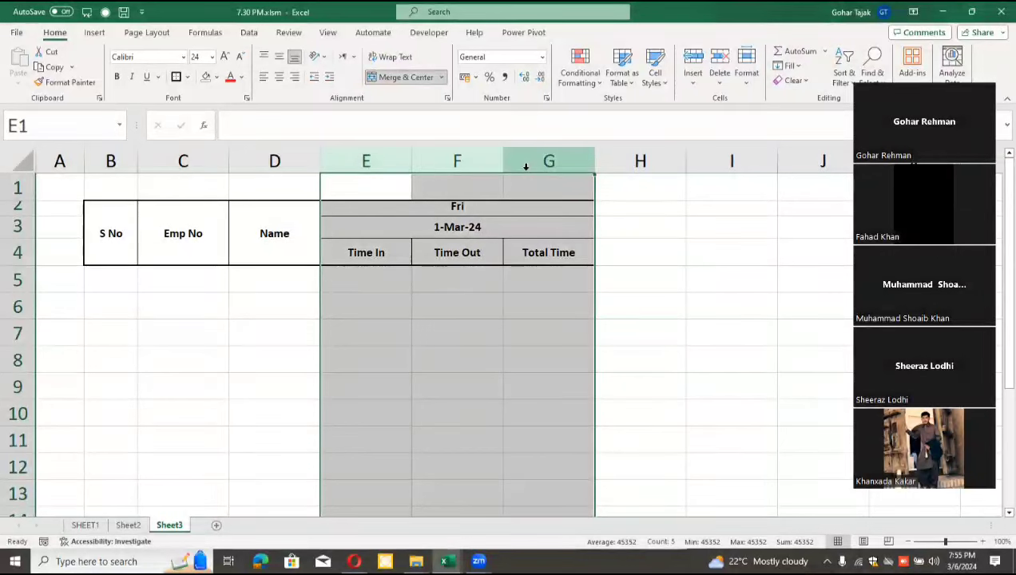
double_click(411, 159)
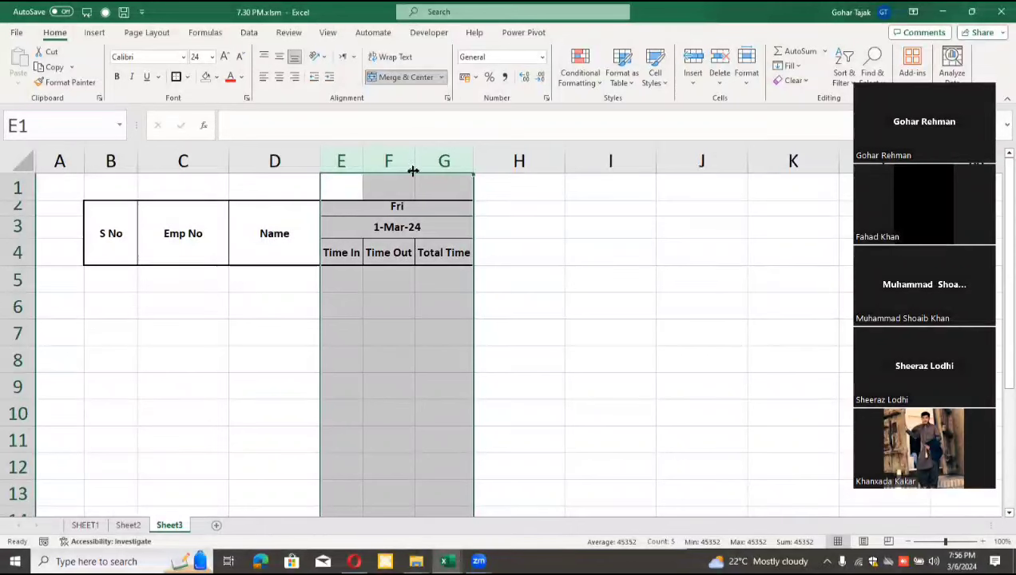
left_click(432, 252)
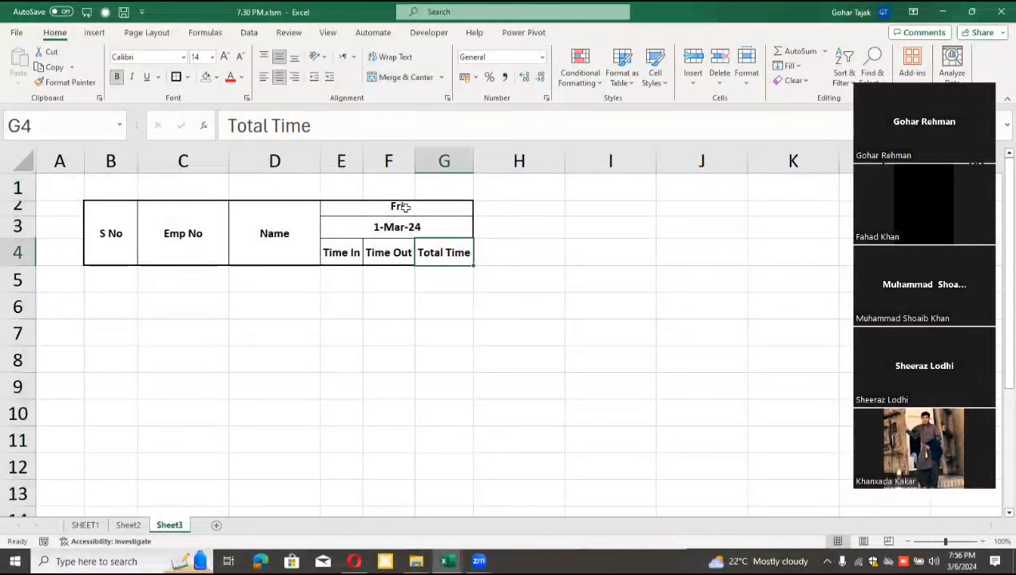
Step: Fill the day block E2:G4 across through column Y to extend the dates to 7-Mar-24
left_click(404, 207)
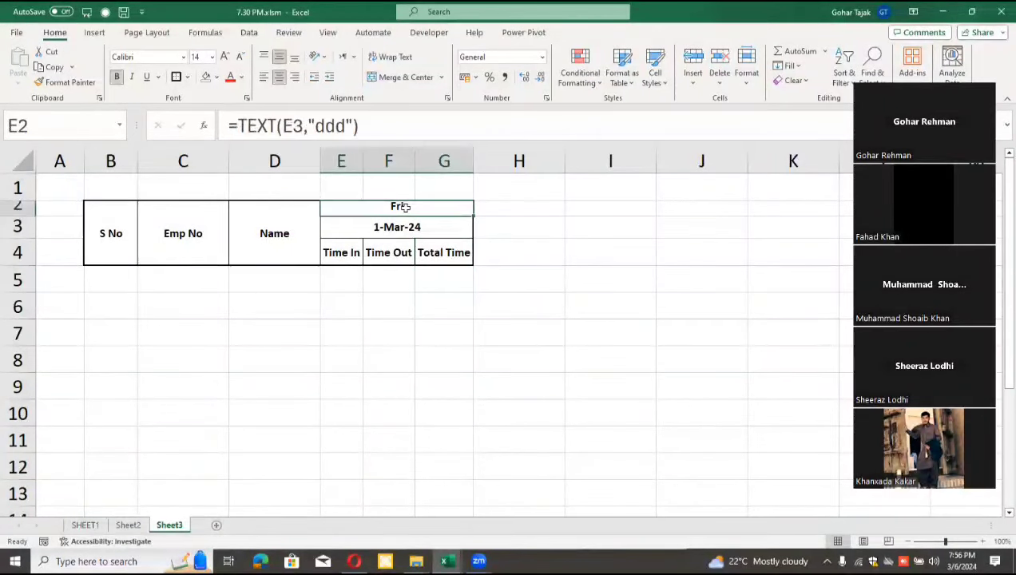
left_click(517, 227)
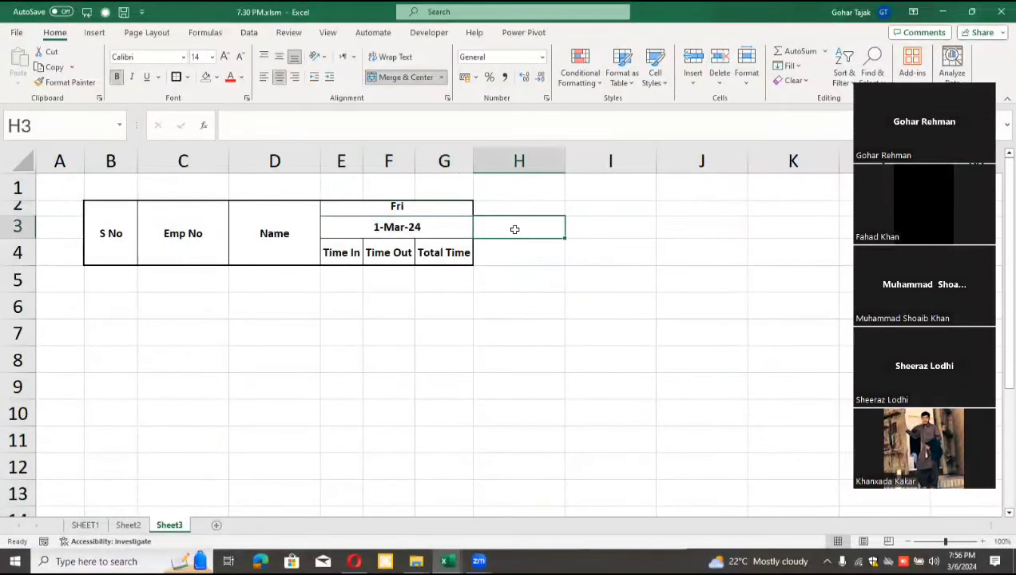
left_click(607, 231)
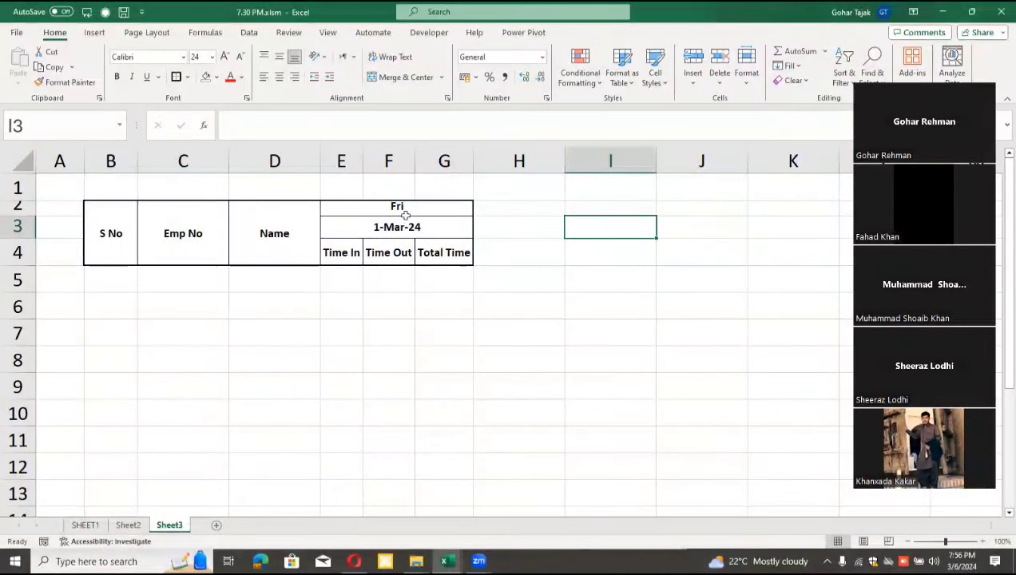
left_click_drag(399, 206, 413, 254)
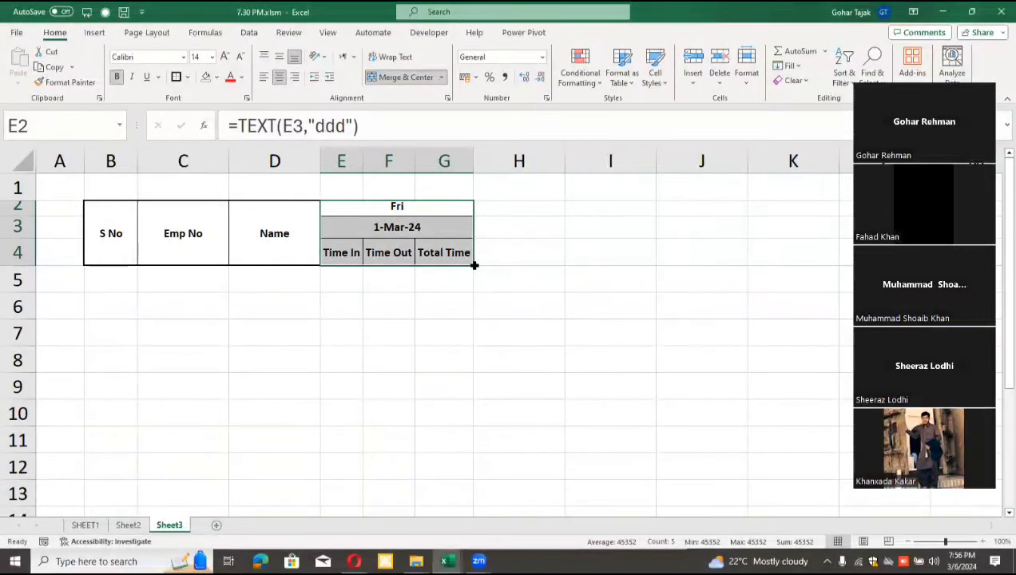
left_click_drag(475, 265, 447, 254)
Step: Review the copied day blocks along the header, checking the weekdays, dates and time headings
key("Left")
key("Left")
key("Left")
key("Left")
key("Left")
key("Left")
key("Left")
key("Left")
key("Left")
key("Left")
key("Left")
key("Left")
key("Left")
key("Left")
key("Left")
key("Left")
key("Left")
key("Left")
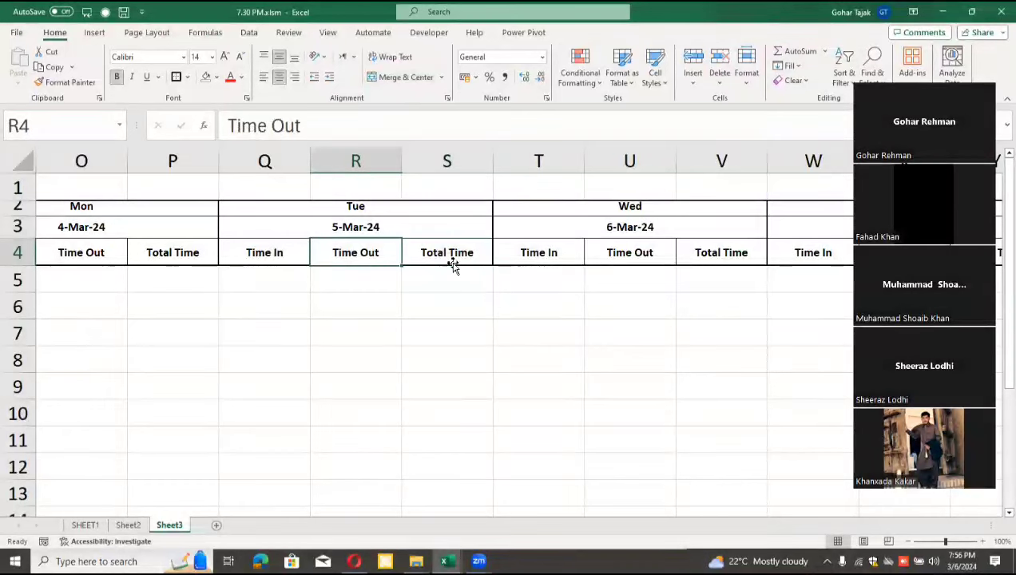
key("Right")
key("Right")
key("Right")
key("Right")
key("Right")
key("Right")
key("Right")
key("Right")
key("Right")
key("Right")
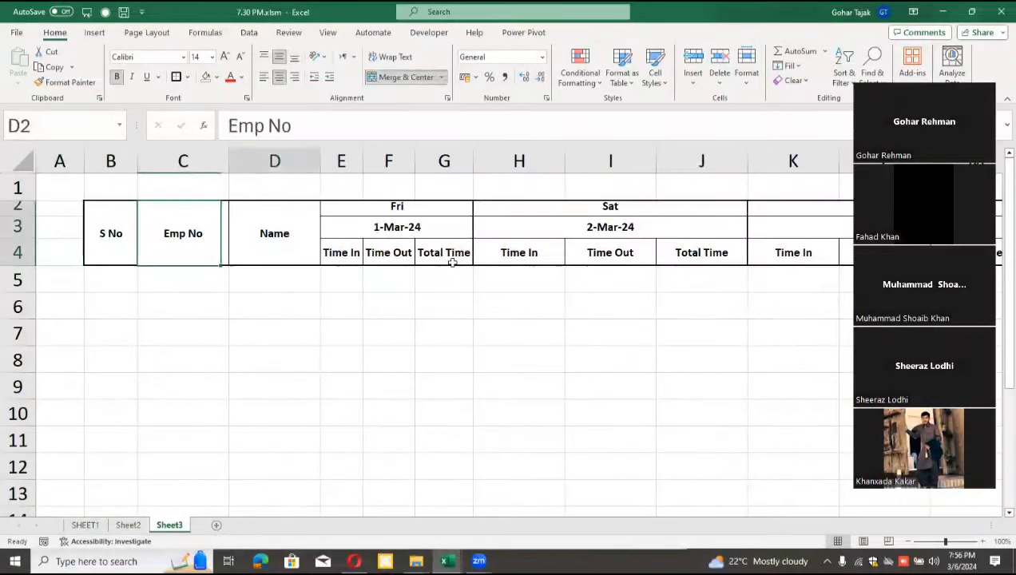
key("Right")
key("Right")
key("Right")
key("Right")
key("Right")
key("Right")
key("Right")
key("Right")
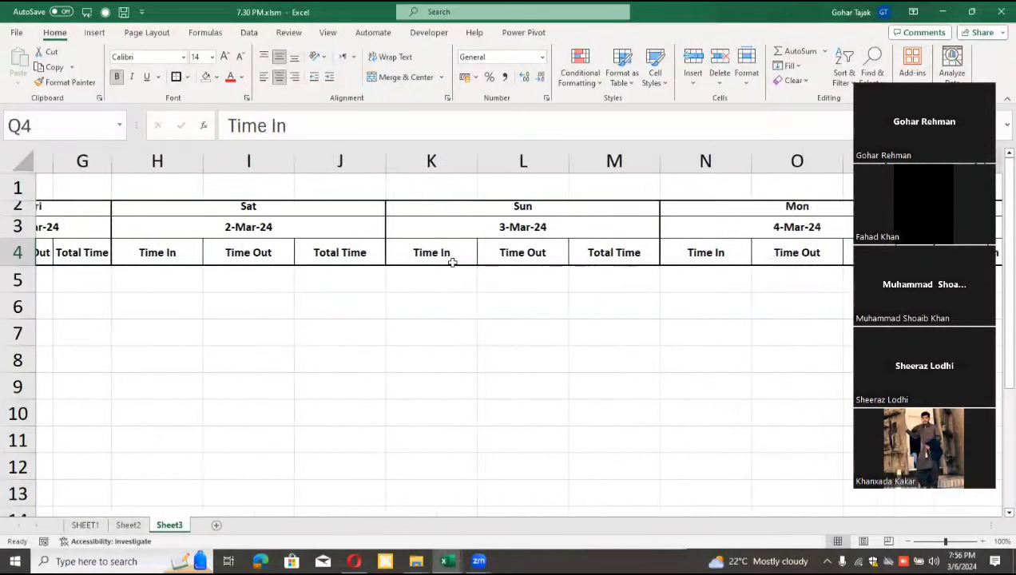
key("Right")
key("Right")
key("Right")
key("Right")
key("Right")
key("Right")
key("Right")
key("Right")
key("Right")
key("Right")
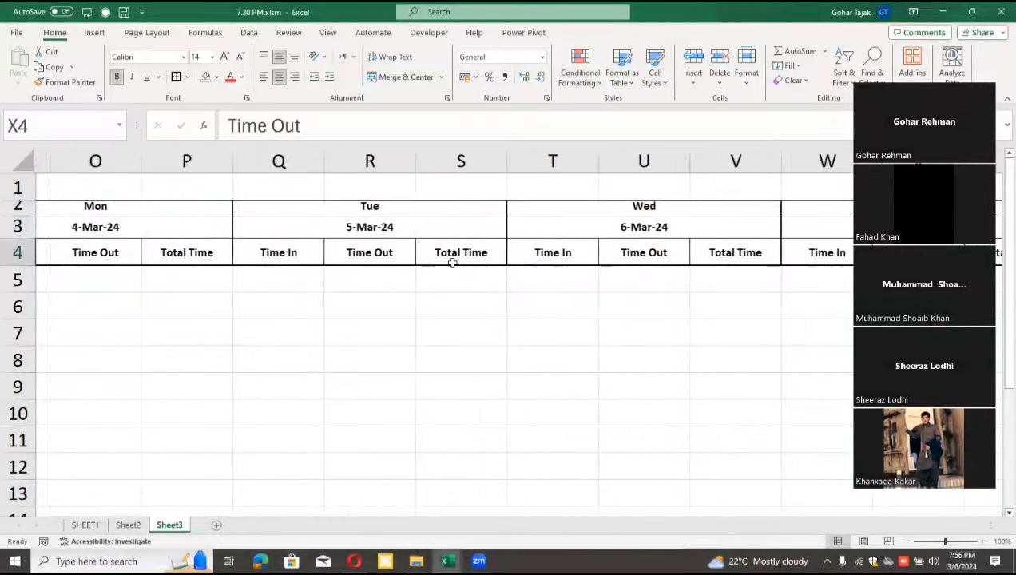
key("Left")
key("Left")
key("Left")
key("Left")
key("Left")
key("Left")
key("Left")
key("Left")
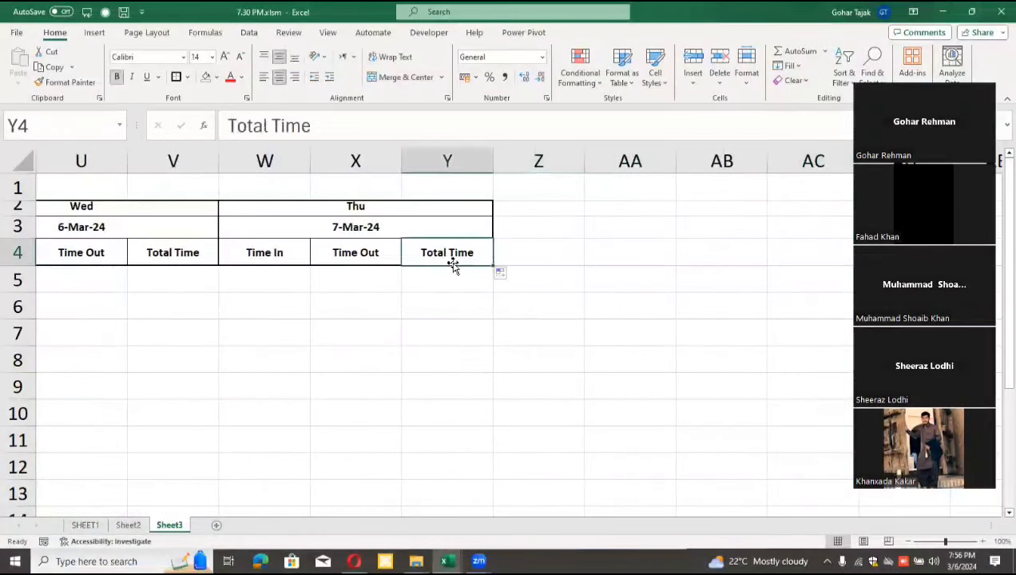
key("Up")
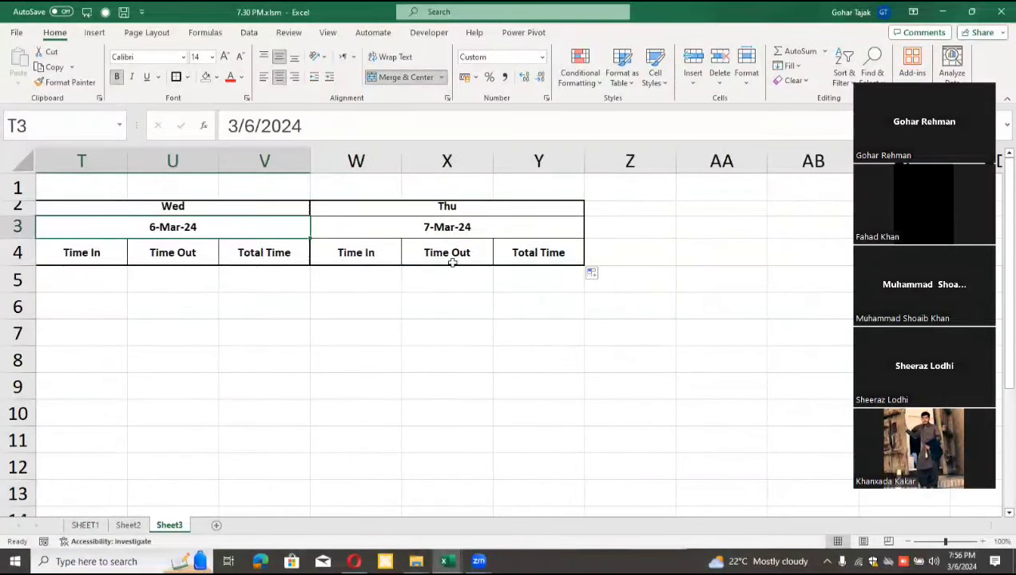
Step: Trace the date row back from the 7-Mar-24 block to the first day blocks and compare their headings
key("Right")
key("Left")
key("Left")
key("Left")
key("Left")
key("Left")
key("Left")
key("Left")
key("Left")
key("Left")
key("Left")
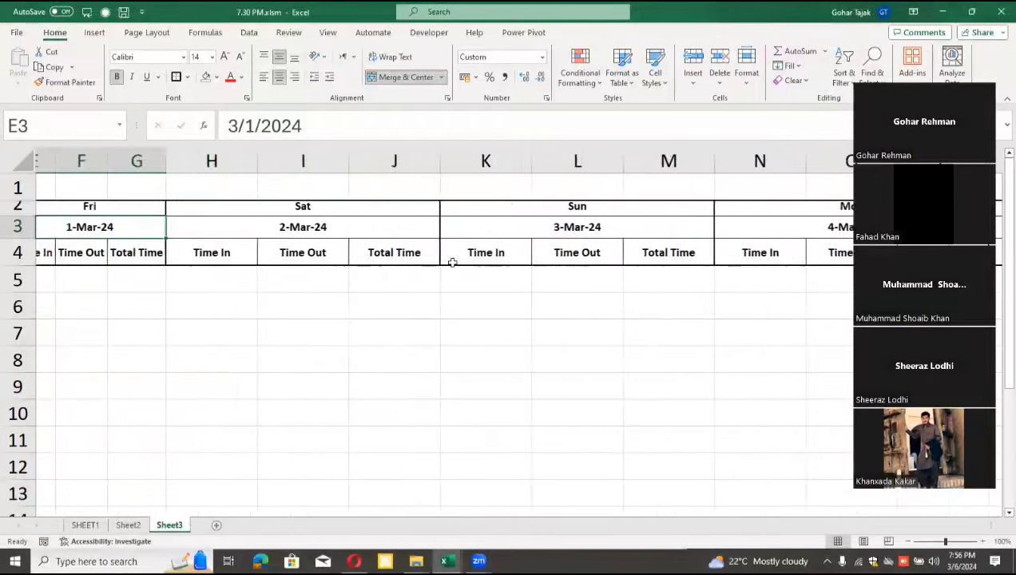
key("Right")
key("Right")
key("Right")
key("Right")
key("Right")
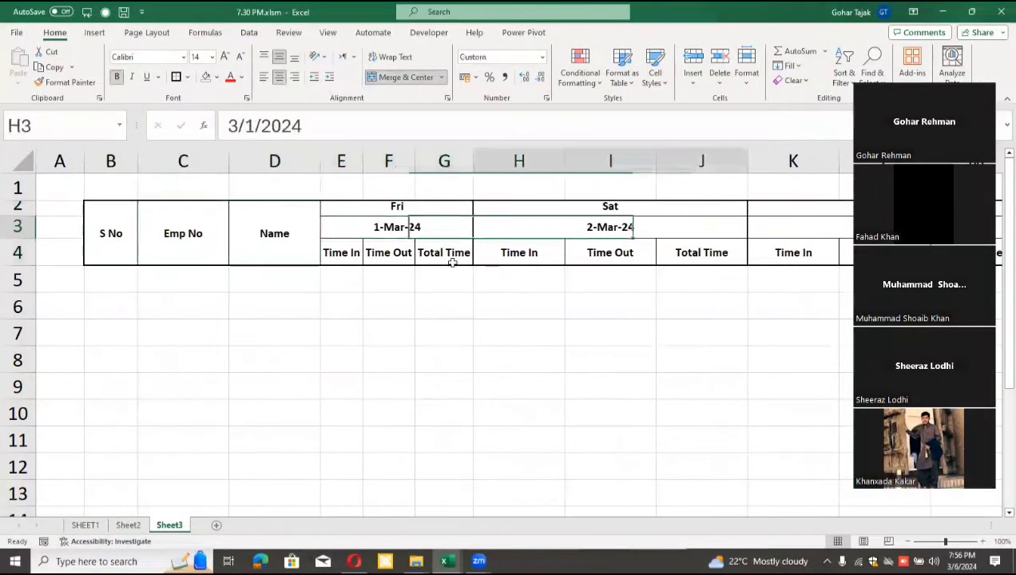
Step: Undo the day-block fill and refill E2:G4 across through column AH, extending the dates to 10-Mar-24
key("ctrl+z")
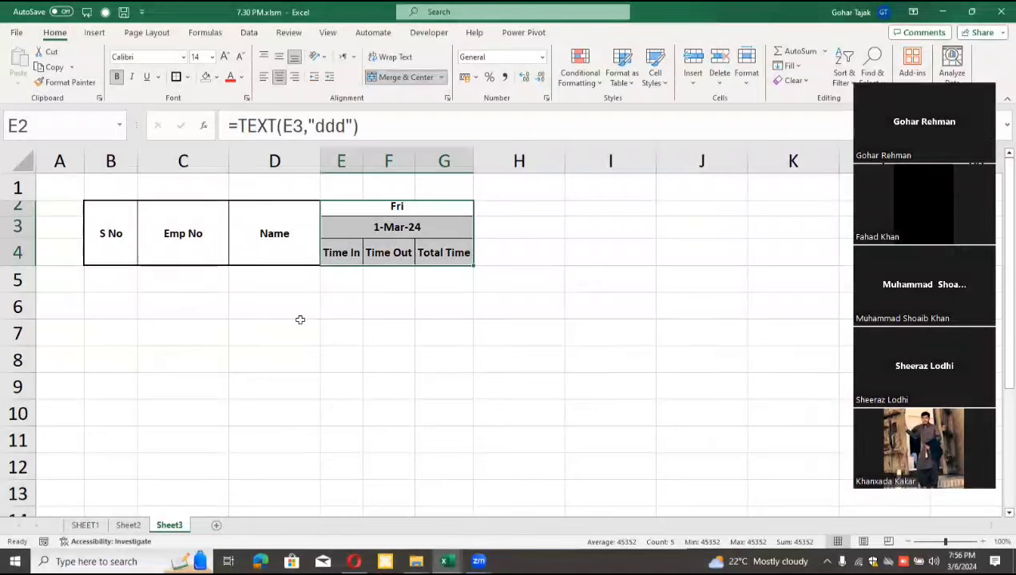
scroll(299, 319, "down", 2)
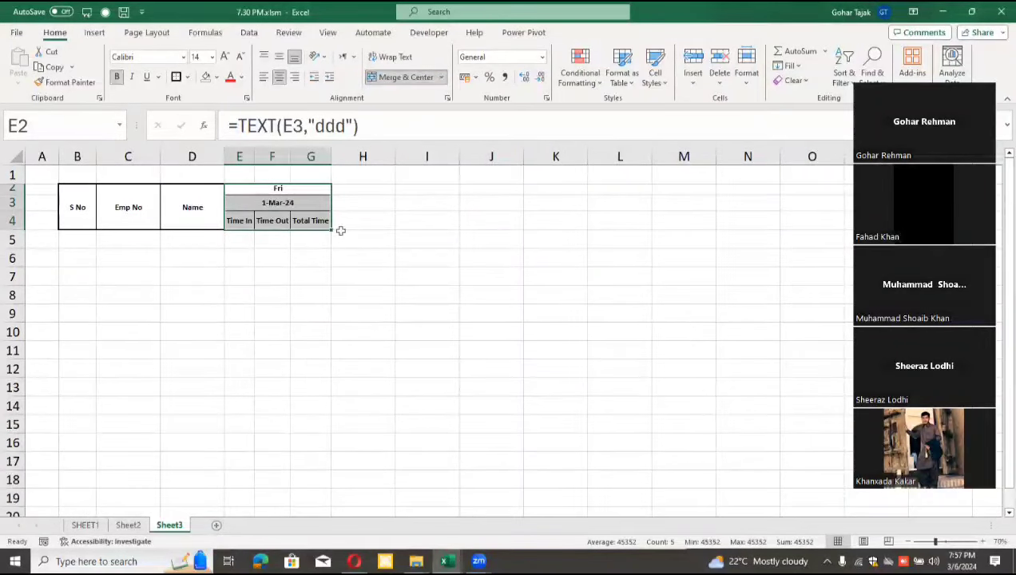
left_click_drag(332, 230, 998, 282)
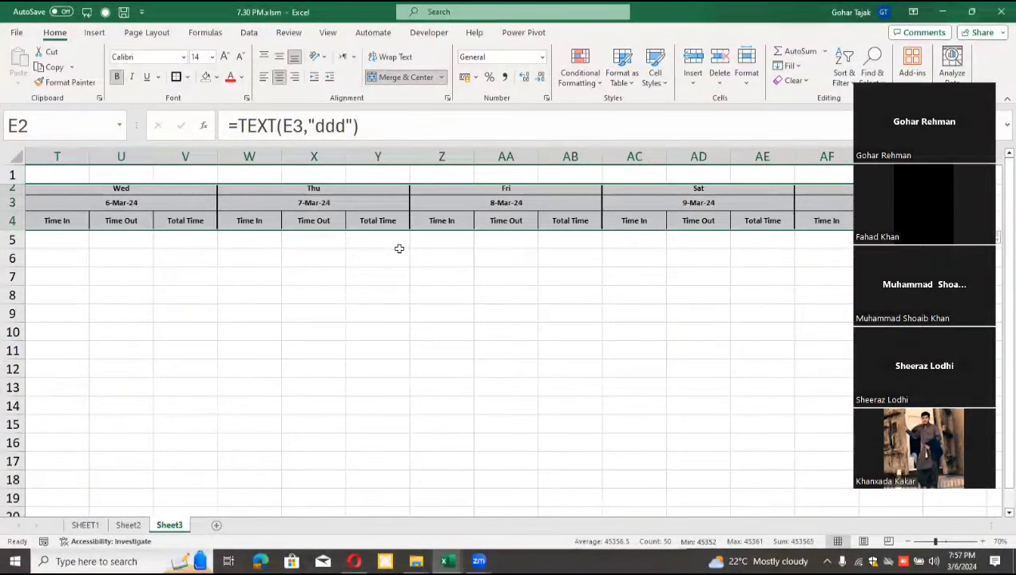
Step: Narrow the empty column A beside the S No column
key("Left")
key("Home")
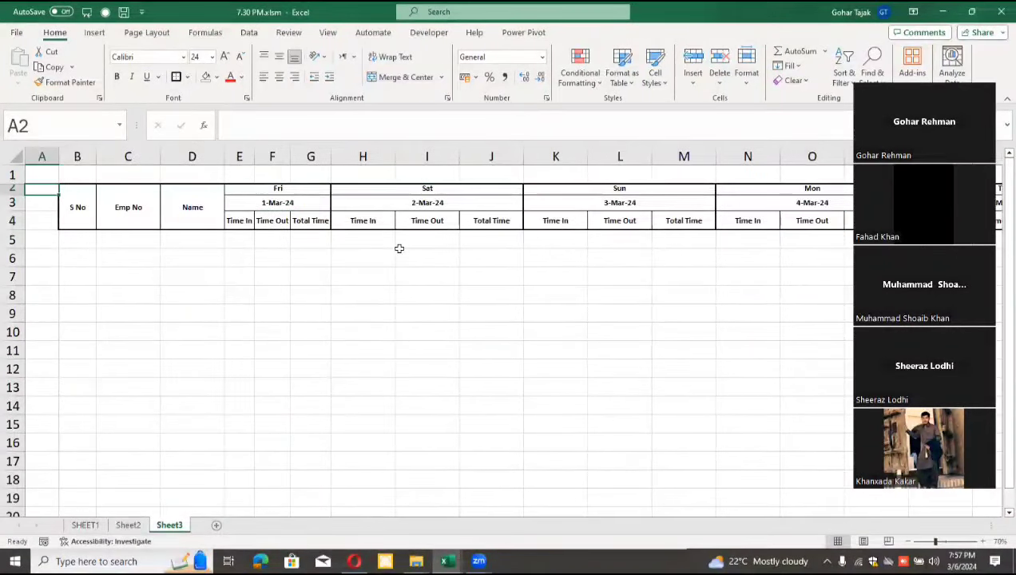
scroll(323, 338, "up", 2)
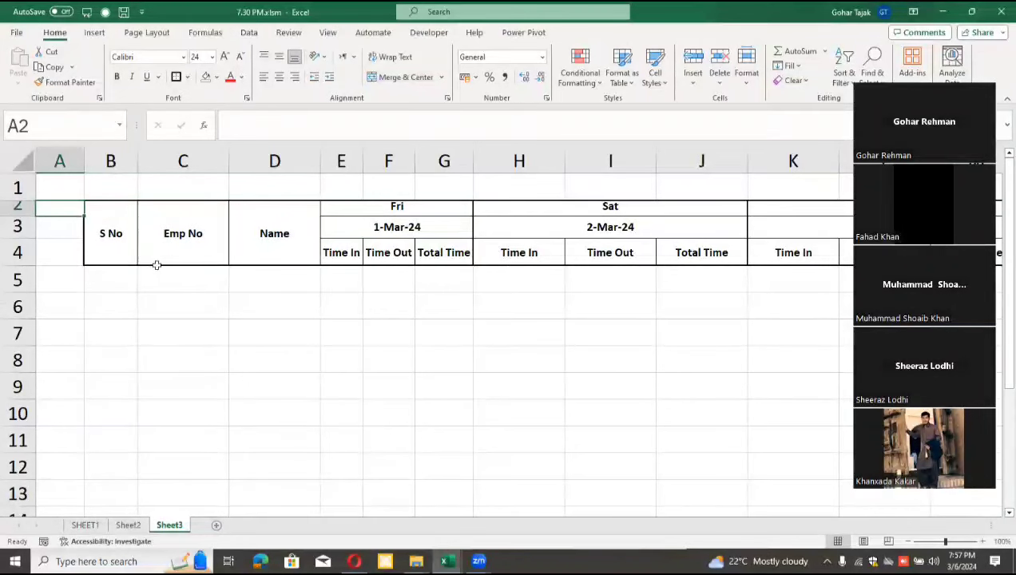
left_click_drag(84, 161, 61, 162)
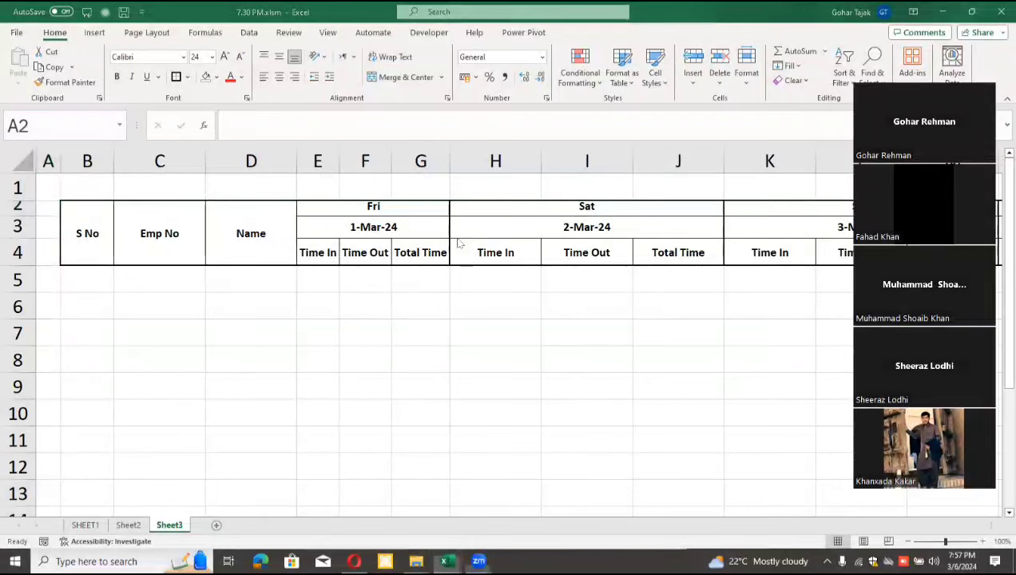
left_click(282, 333)
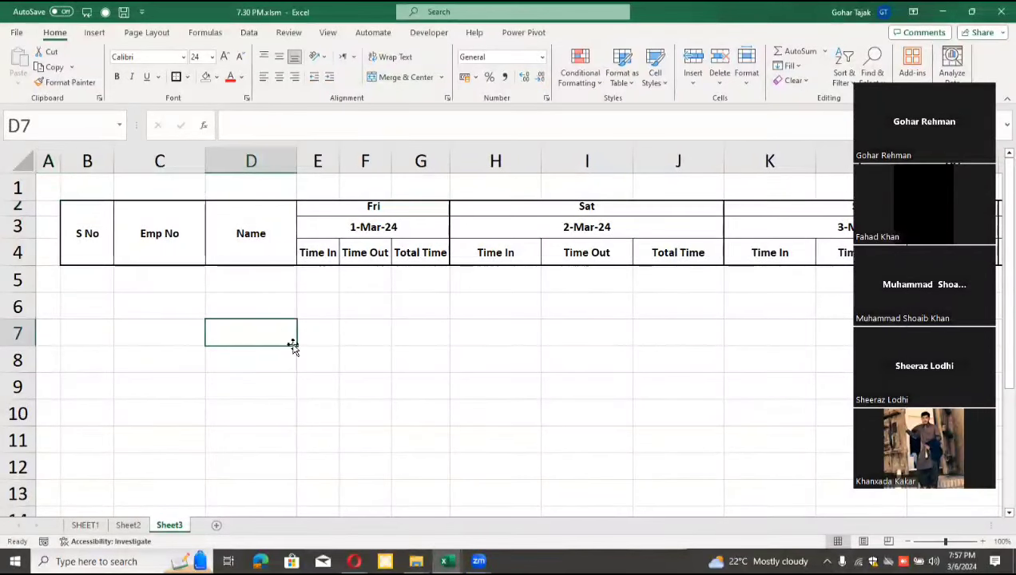
Step: Copy the three employee names in D10:D12 on Sheet2 and paste them into C19:C21 of the same sheet
left_click(128, 525)
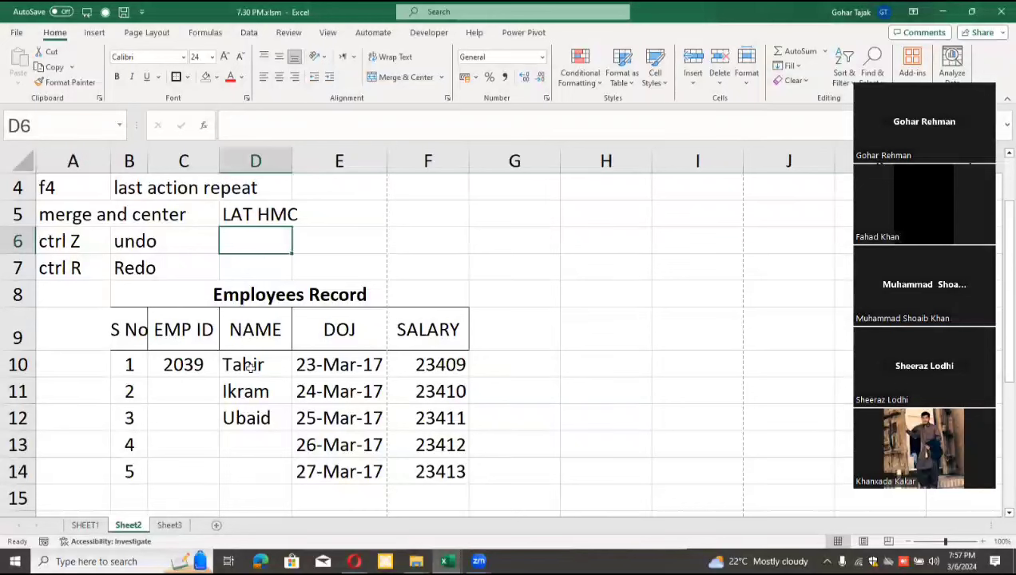
left_click_drag(250, 366, 264, 417)
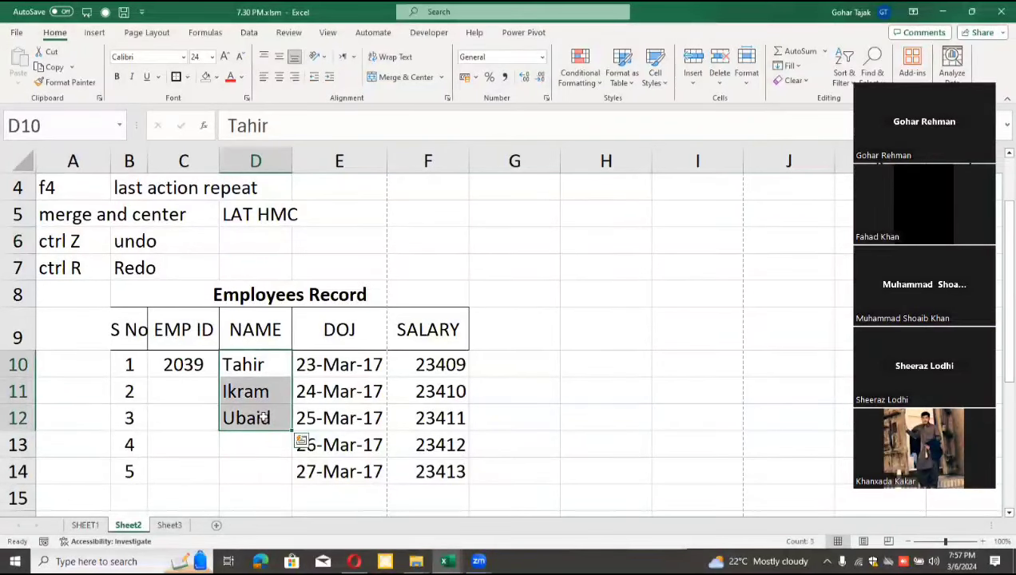
key("ctrl+c")
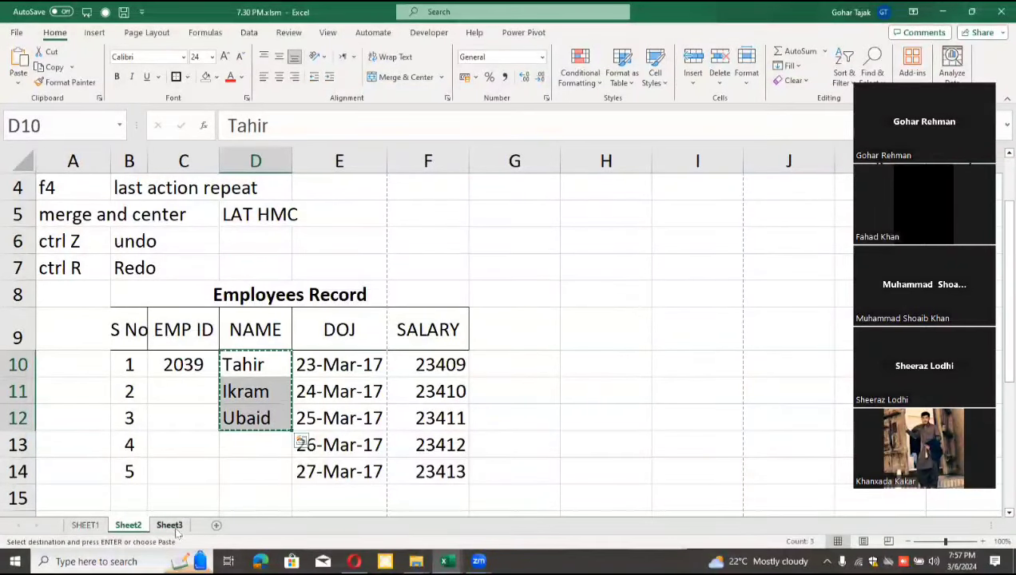
scroll(331, 339, "down", 4)
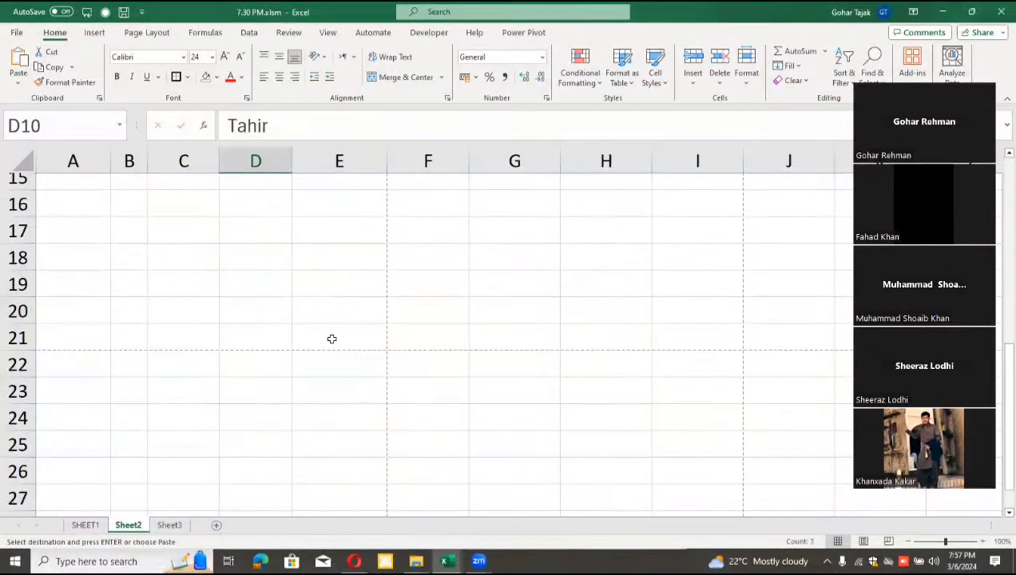
left_click(211, 277)
key("ctrl+v")
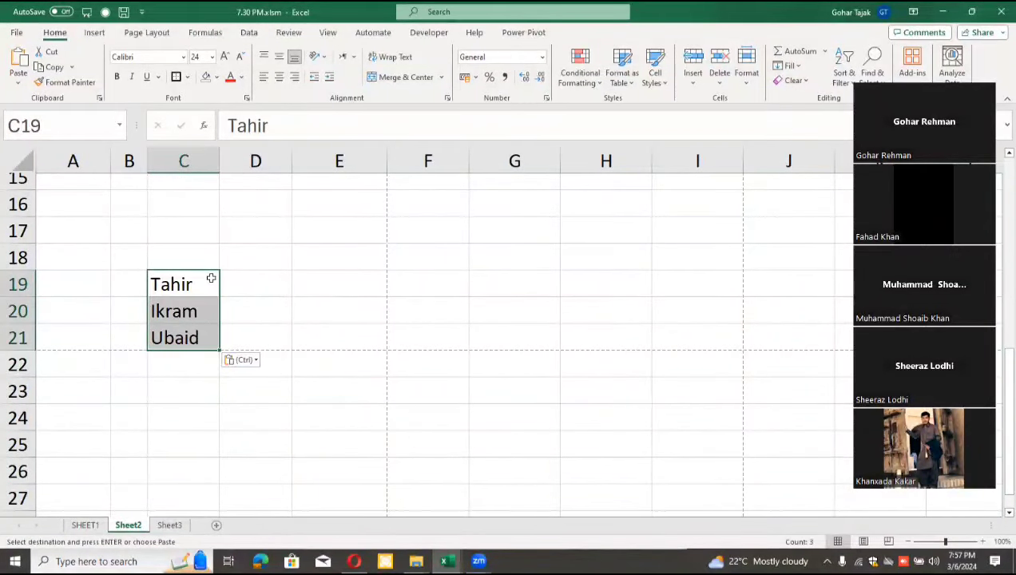
Step: Try merging and centering C19:C21 into one cell, and undo the merge
left_click(397, 80)
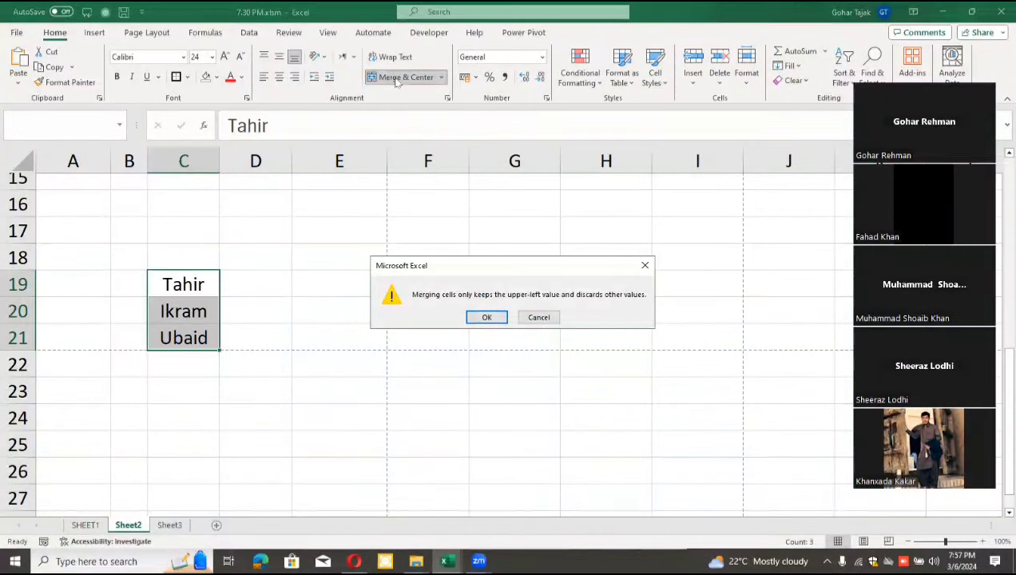
left_click(473, 320)
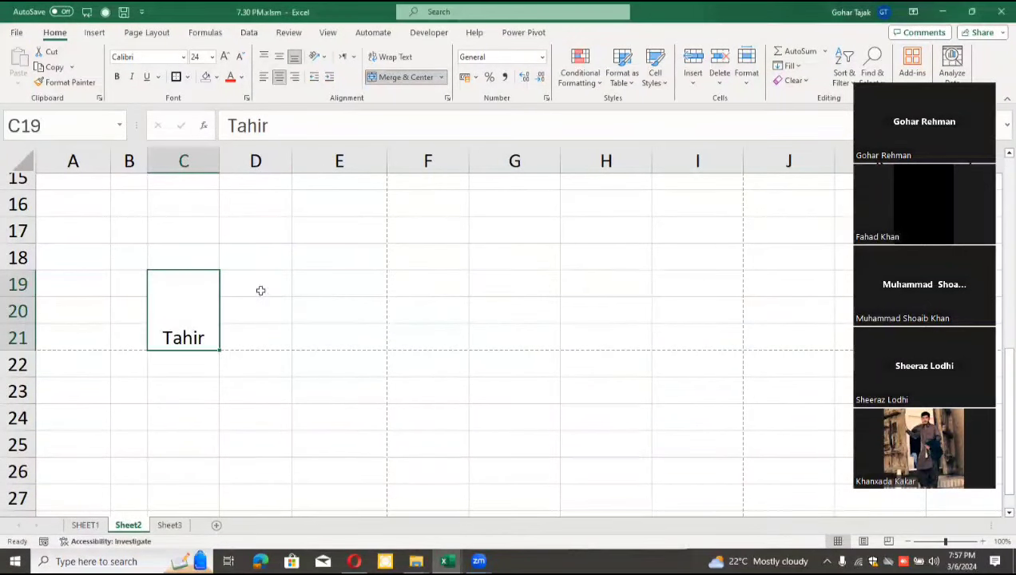
key("ctrl+c")
key("ctrl+z")
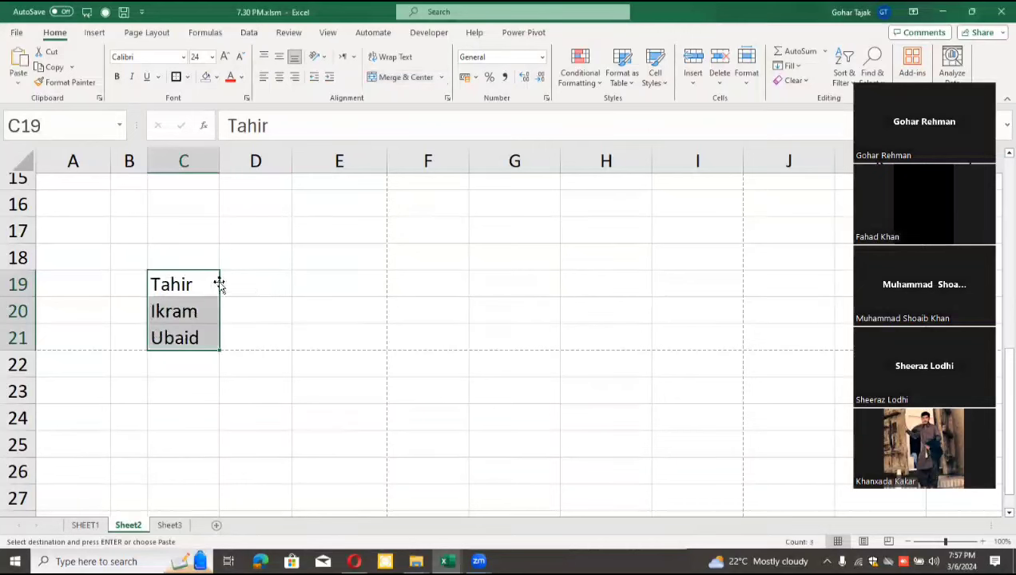
Step: Merge C19:F21 with Merge Across so that each name's row becomes its own merged cell
left_click_drag(199, 282, 324, 288)
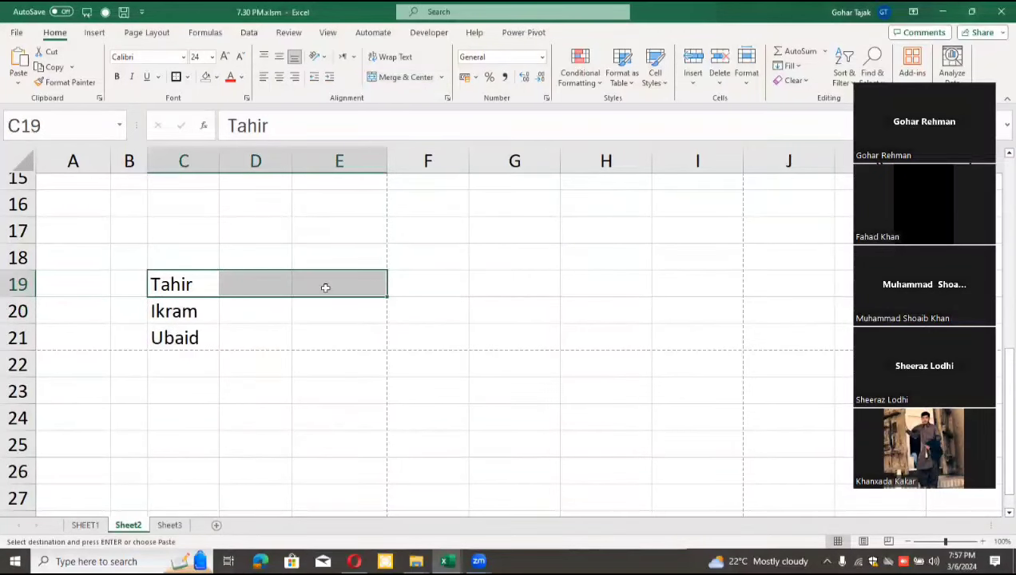
left_click_drag(196, 310, 359, 312)
left_click_drag(221, 329, 328, 335)
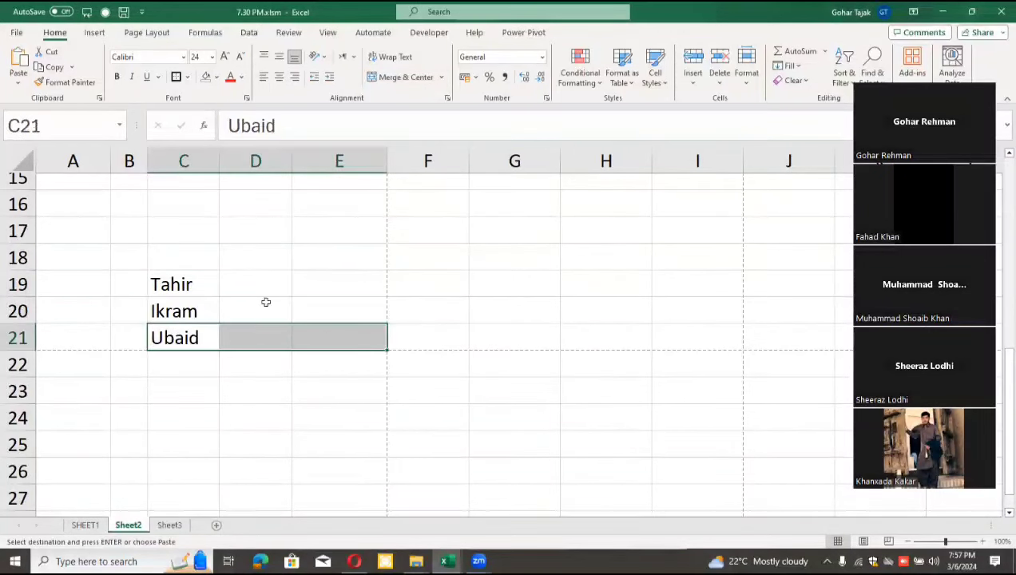
left_click_drag(210, 286, 441, 338)
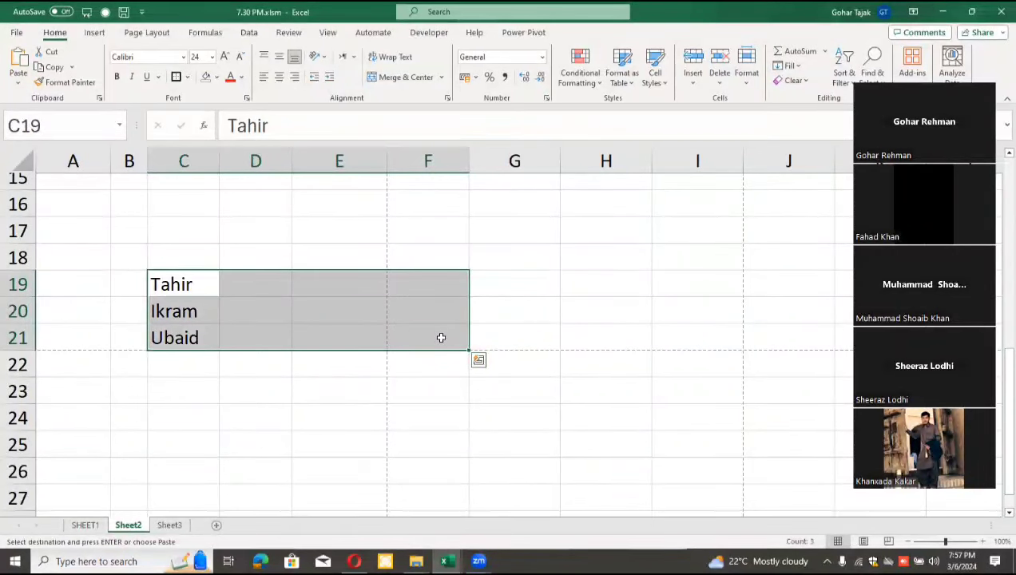
left_click(443, 77)
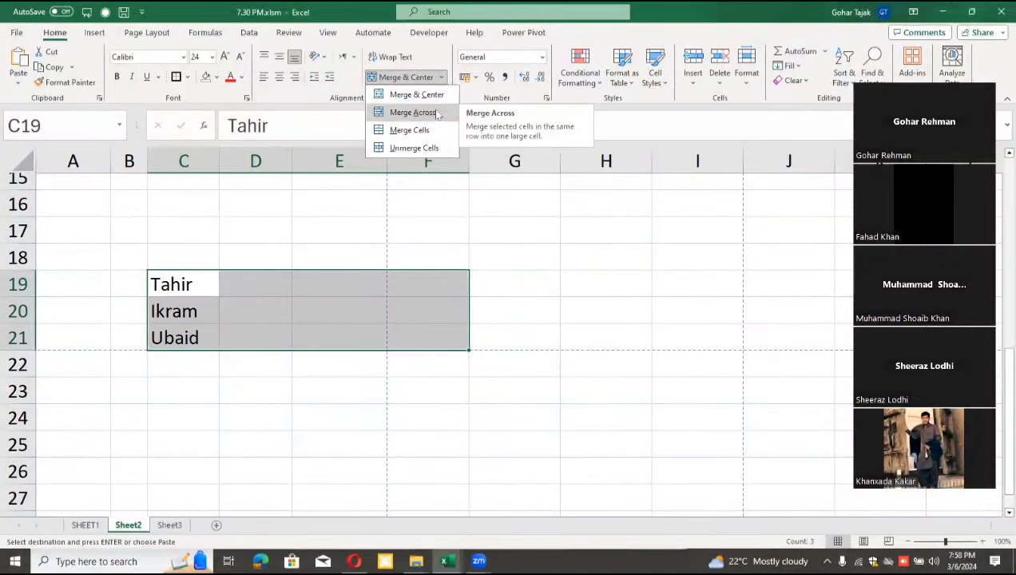
left_click(436, 112)
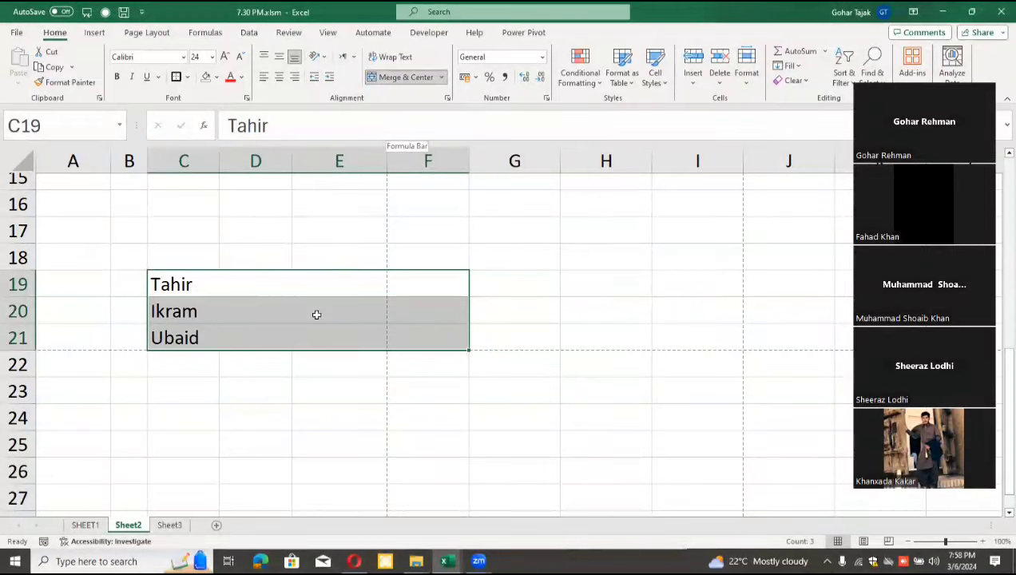
Step: Check the merged cells in rows 19 to 21 one by one
left_click(297, 337)
left_click(290, 307)
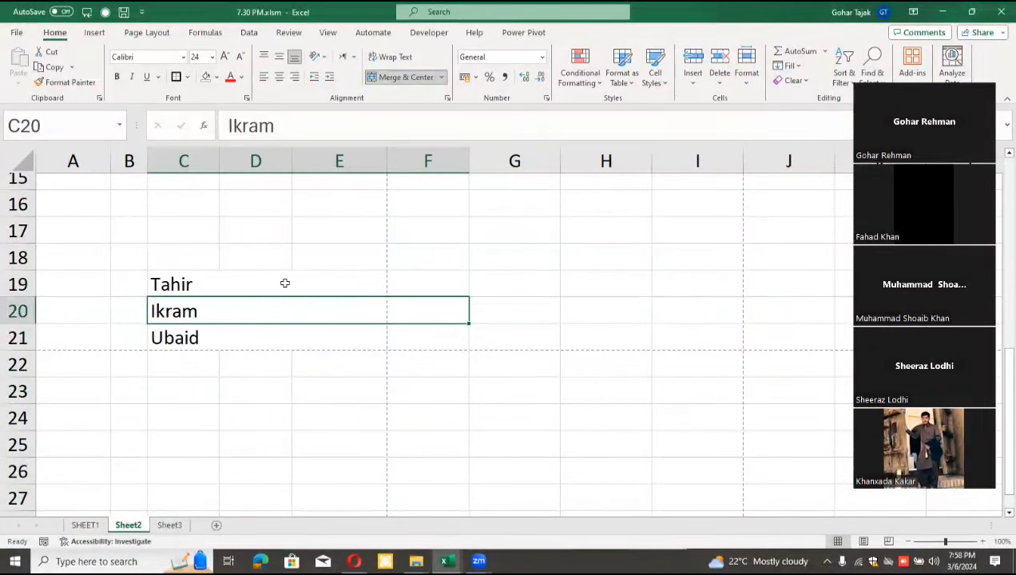
left_click(284, 284)
left_click(287, 316)
left_click(289, 336)
left_click(287, 315)
left_click(291, 283)
left_click(297, 305)
Step: Center the three merged names horizontally and align them to the middle vertically
left_click_drag(299, 289, 301, 329)
left_click(279, 76)
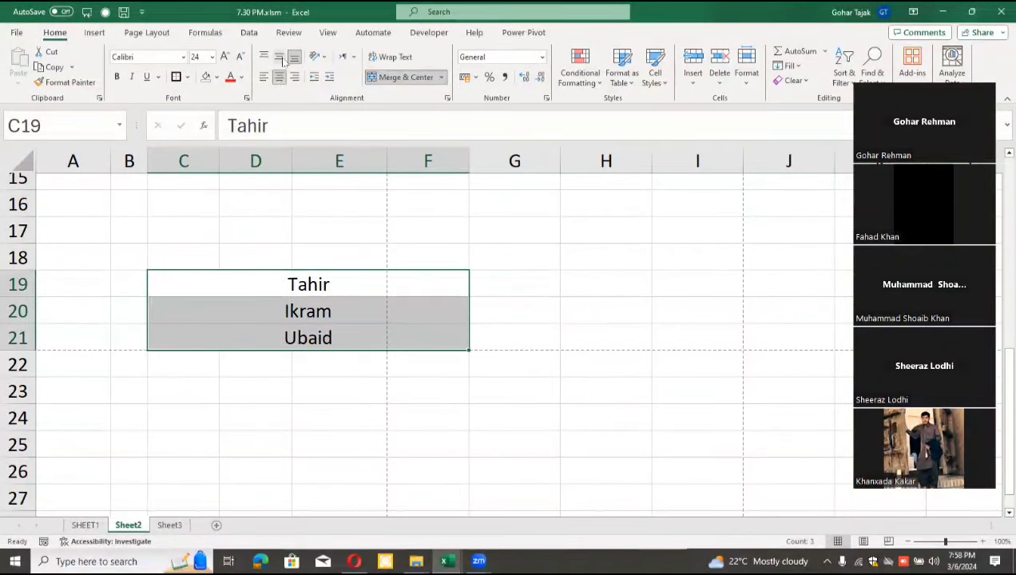
left_click(279, 57)
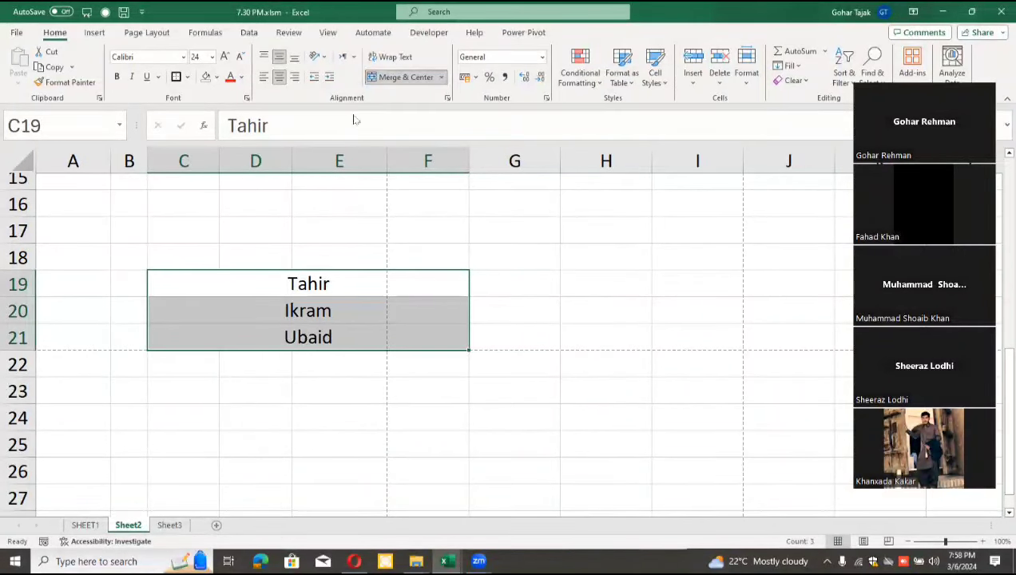
Step: Insert two blank rows above the attendance header on Sheet3
left_click(170, 526)
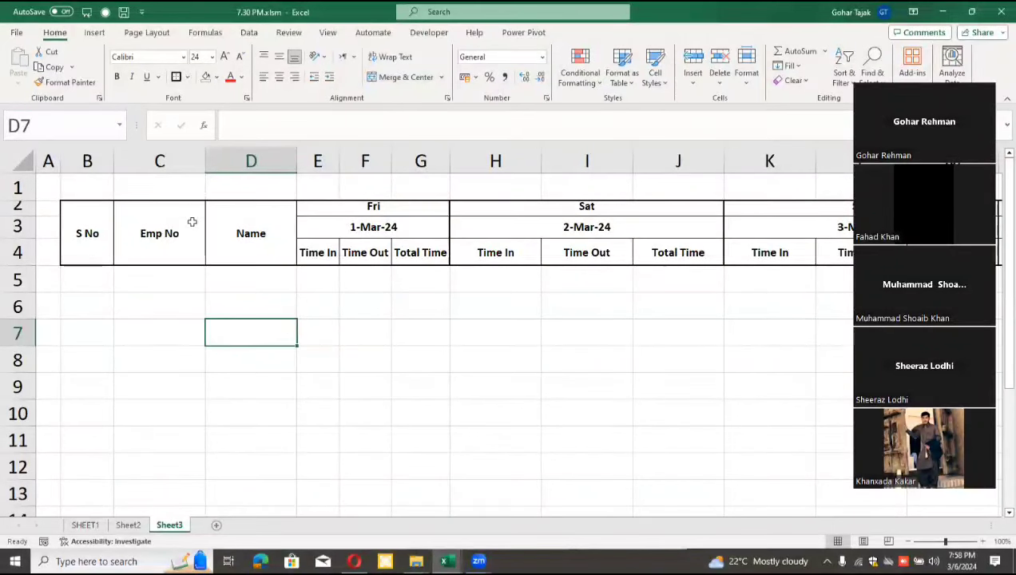
right_click(18, 206)
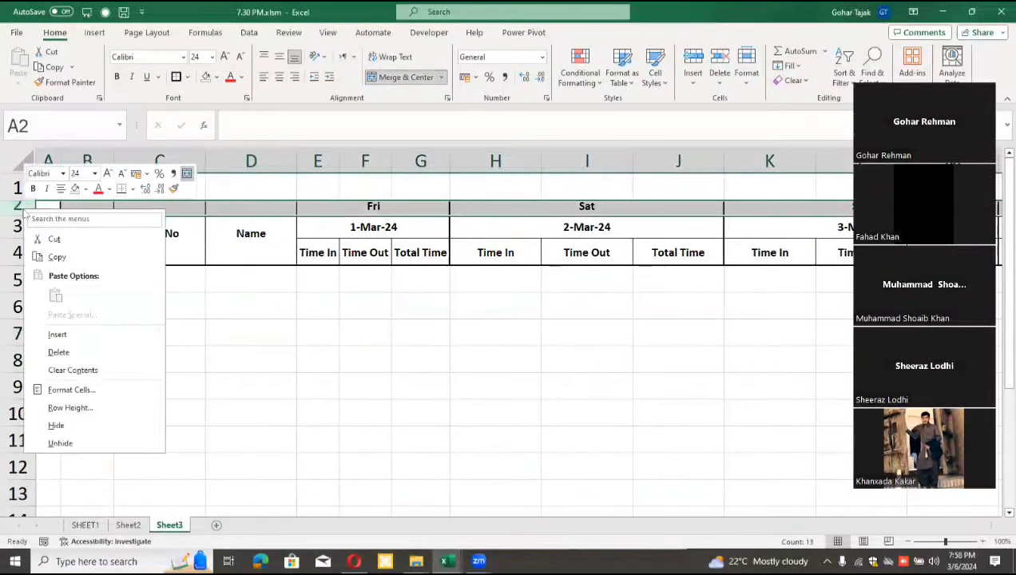
left_click(100, 335)
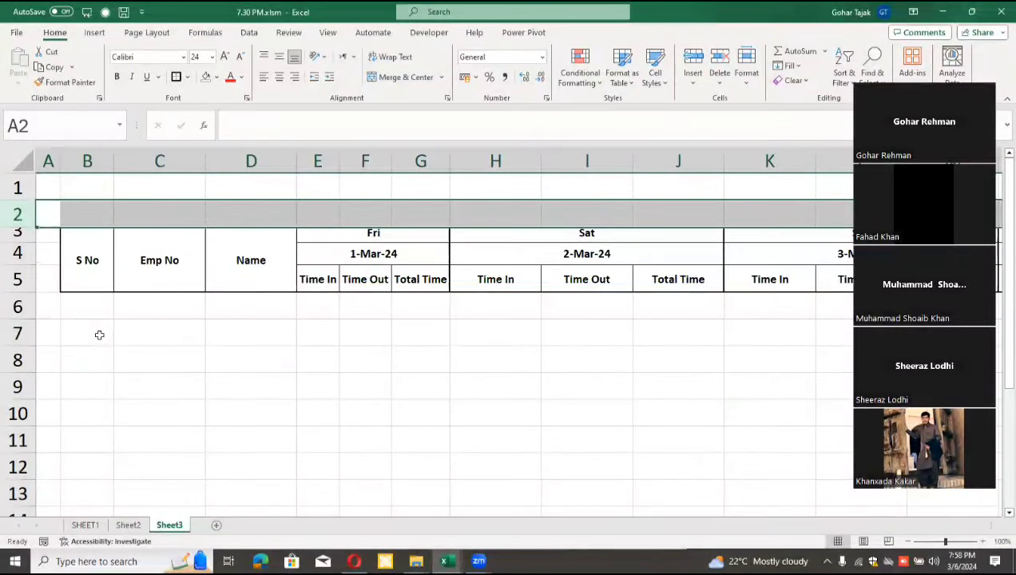
left_click(124, 352)
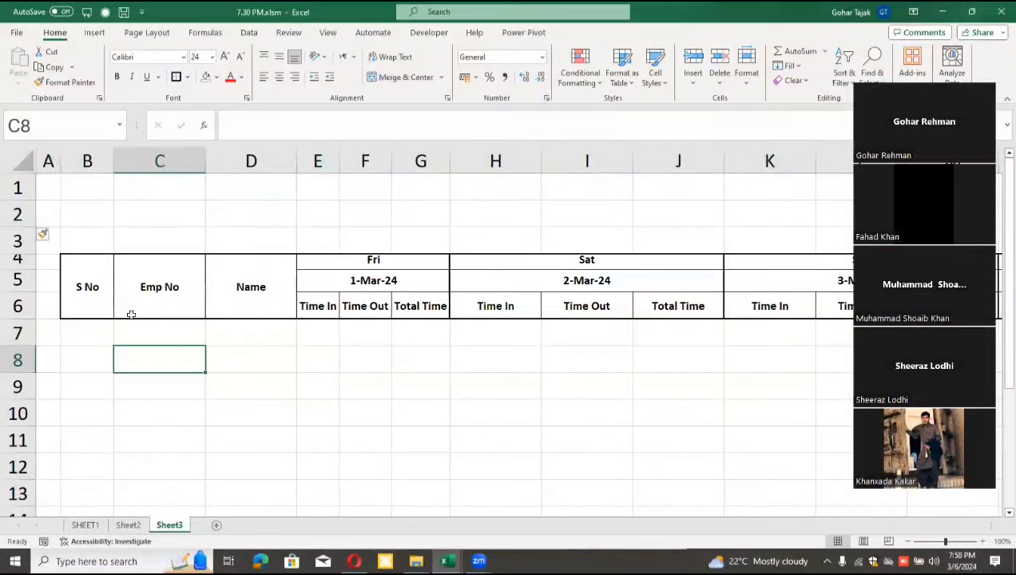
Step: Enter the title "Salary Sheet" in B2 above the header and reselect the cell
left_click(97, 217)
type("S")
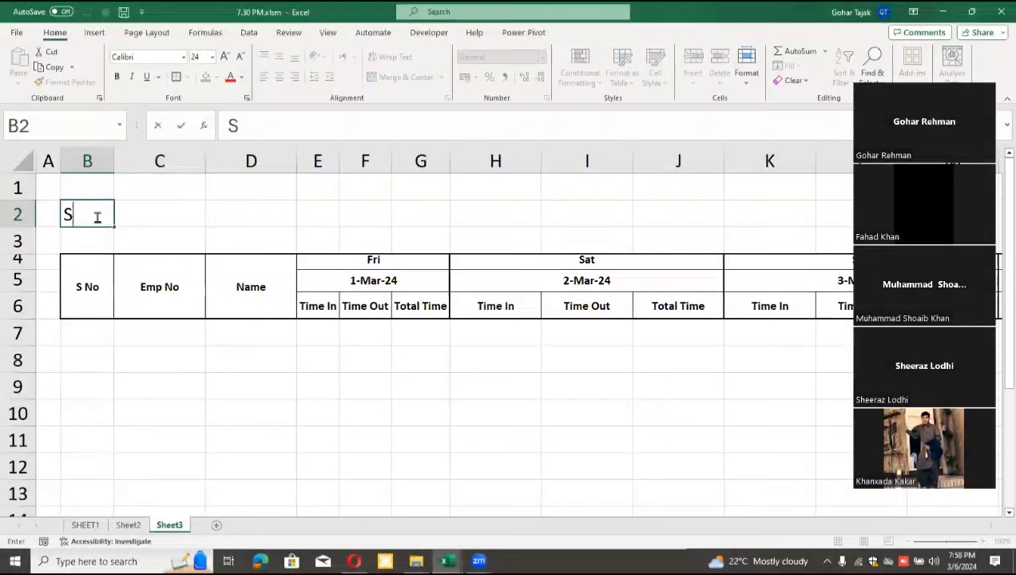
type("alary Sheet")
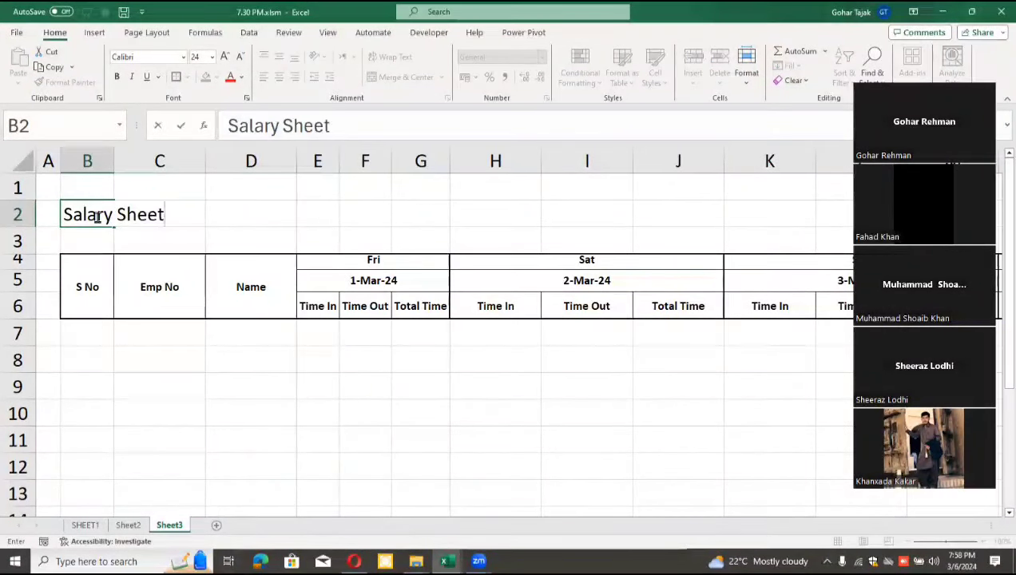
key("Return")
key("Up")
key("shift+Right")
key("shift+Right")
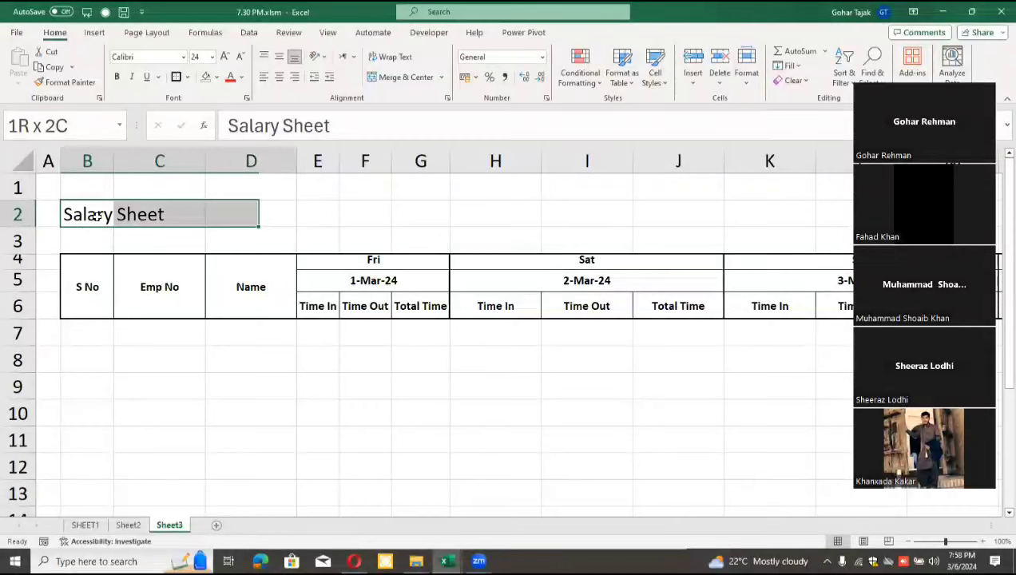
key("shift+Right")
key("shift+Right")
key("shift+Right")
key("shift+Right")
key("shift+Right")
key("shift+Right")
key("shift+Right")
key("shift+Right")
key("shift+Right")
key("shift+Right")
key("shift+Right")
key("shift+Right")
key("shift+Right")
key("shift+Right")
key("shift+Right")
key("shift+Right")
key("shift+Right")
key("shift+Right")
key("shift+Right")
key("shift+Right")
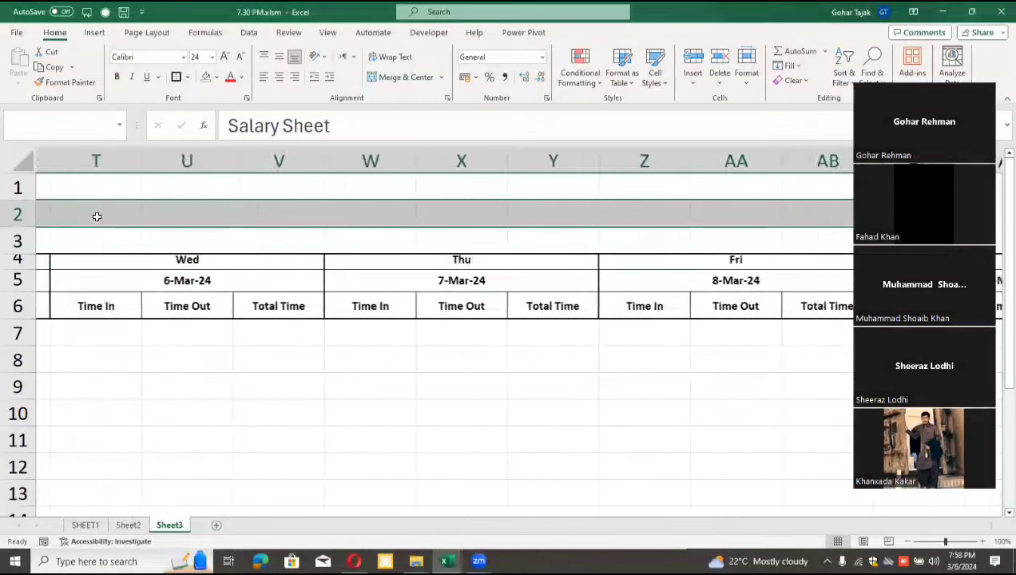
key("shift+Right")
key("shift+Right")
key("shift+Right")
key("shift+Right")
key("shift+Right")
key("shift+Left")
key("shift+Left")
key("shift+Left")
key("shift+Left")
key("shift+Left")
key("shift+Left")
key("shift+Left")
key("shift+Left")
key("shift+Left")
key("shift+Left")
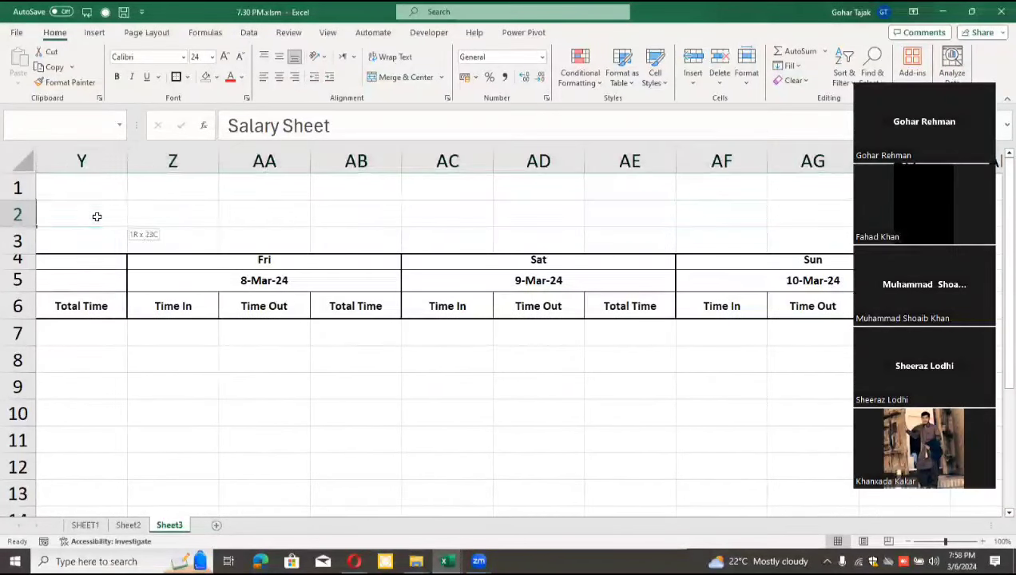
key("shift+Left")
key("shift+Left")
key("shift+Left")
key("shift+Left")
key("shift+Left")
key("shift+Left")
key("shift+Left")
key("shift+Left")
key("shift+Left")
key("shift+Left")
key("shift+Left")
key("shift+Left")
key("shift+Left")
key("shift+Left")
key("shift+Left")
key("shift+Left")
key("shift+Left")
key("shift+Left")
key("shift+Left")
key("shift+Left")
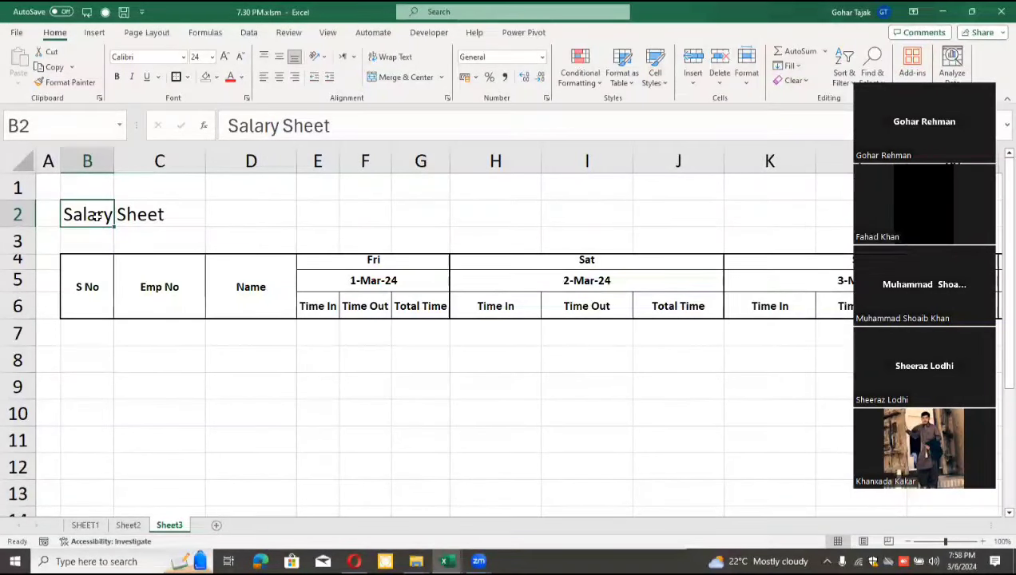
Step: Bold the "Salary Sheet" title, merge it across B2:D2 and align it left
key("shift+Right")
key("shift+Right")
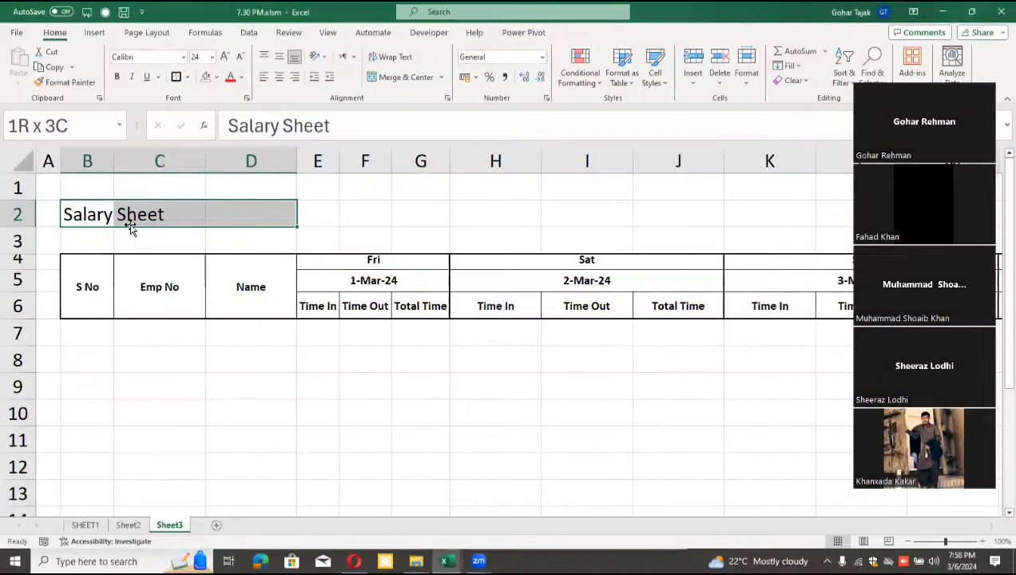
left_click(117, 76)
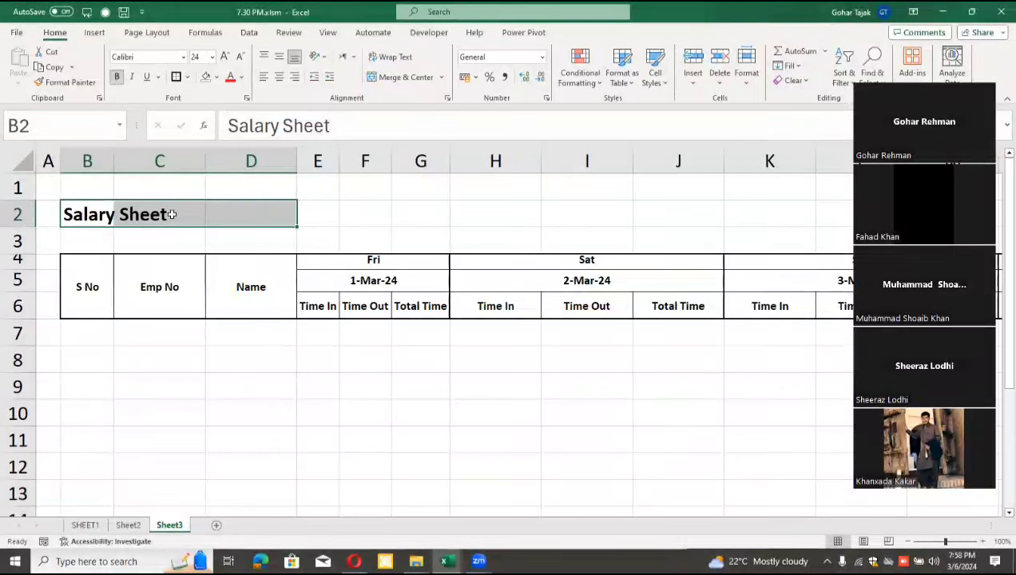
left_click(371, 78)
left_click(264, 76)
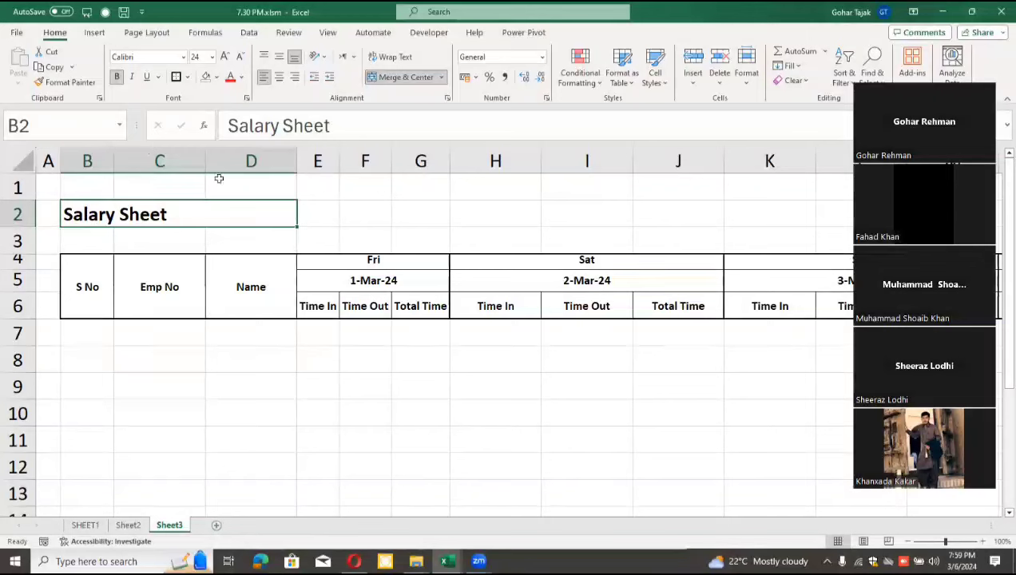
left_click(207, 336)
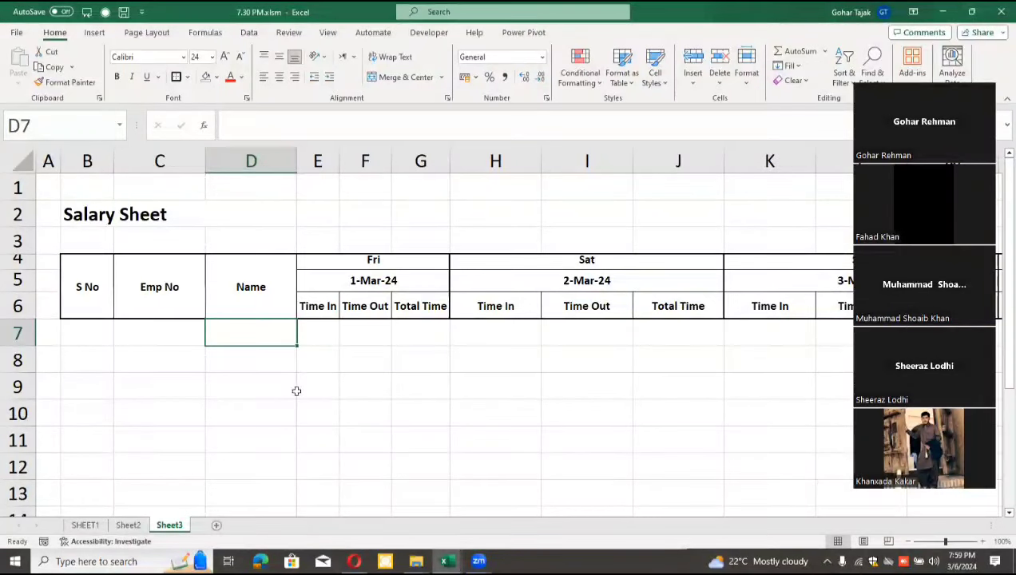
left_click(245, 361)
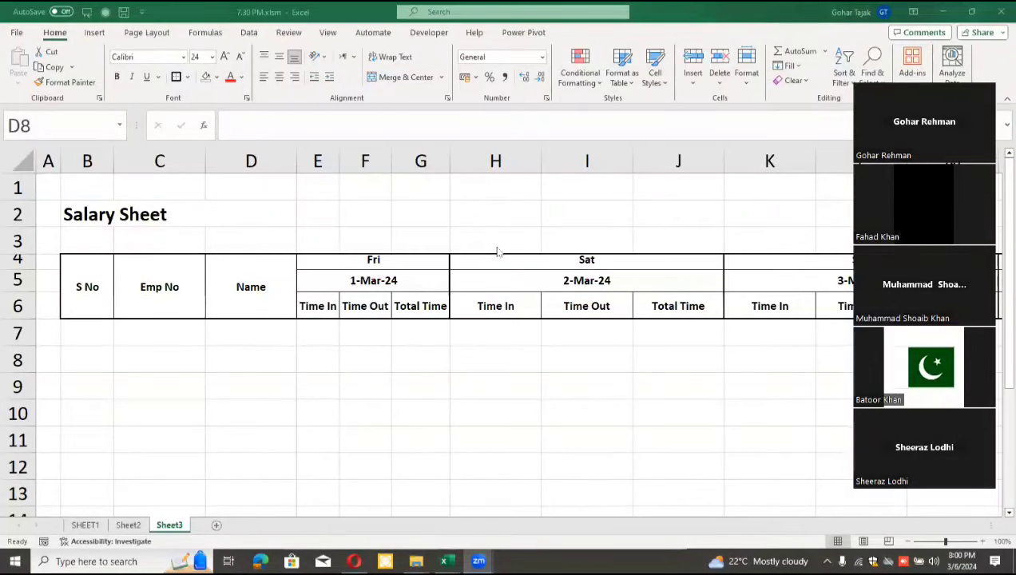
Step: AutoFit the day-block columns H to AH to their Time In, Time Out and Total Time labels
left_click(326, 302)
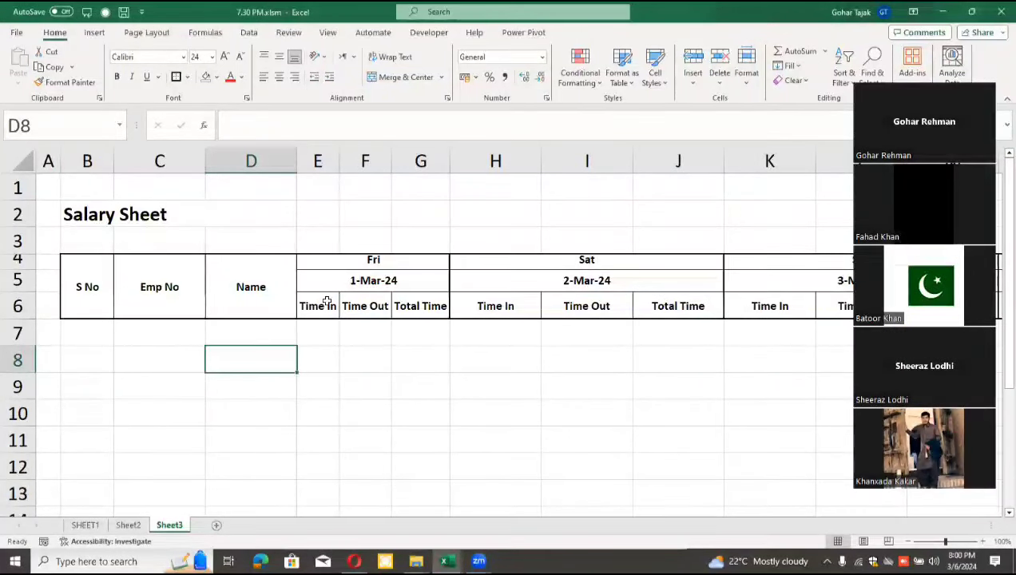
left_click(327, 302)
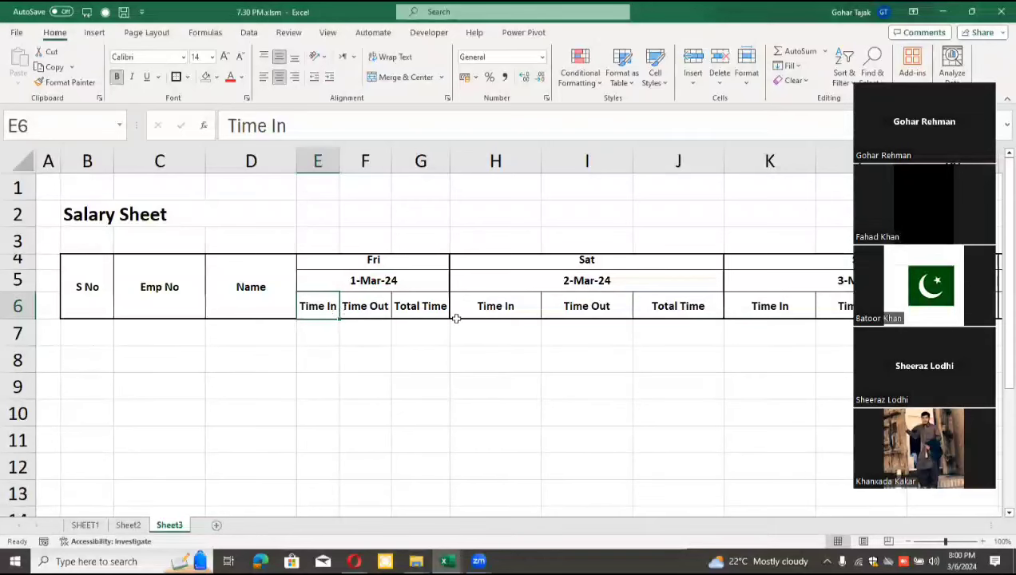
left_click(480, 308)
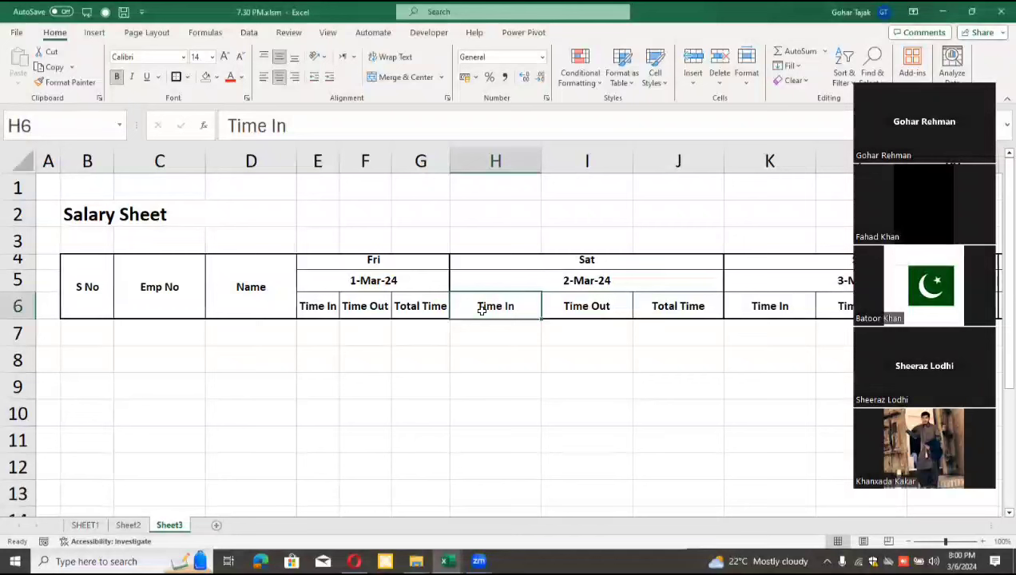
left_click(495, 163)
left_click_drag(495, 162, 671, 164)
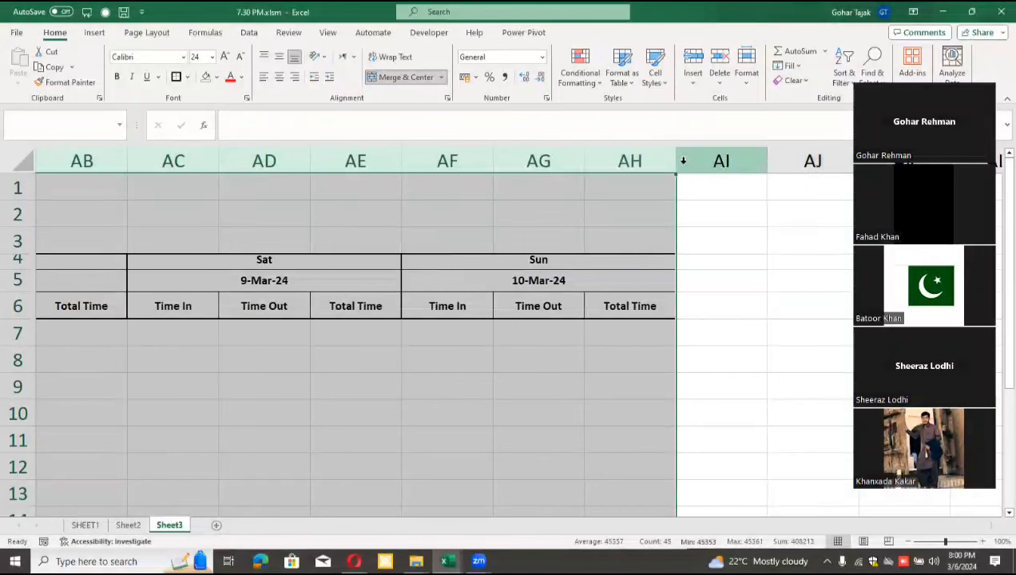
double_click(402, 159)
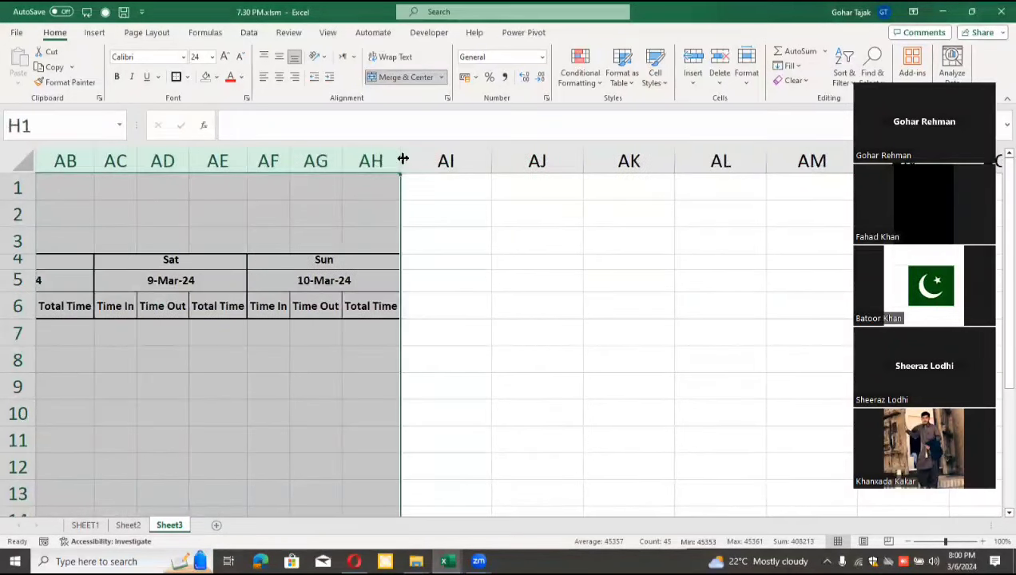
Step: Look over the resized day blocks along the attendance header, ending at the start of row 6
left_click(371, 328)
key("Left")
key("Left")
key("Left")
key("Left")
key("Left")
key("Left")
key("Left")
key("Left")
key("Left")
key("Left")
key("Left")
key("Left")
key("Left")
key("Left")
key("Left")
key("Left")
key("Left")
key("Left")
key("Left")
key("Left")
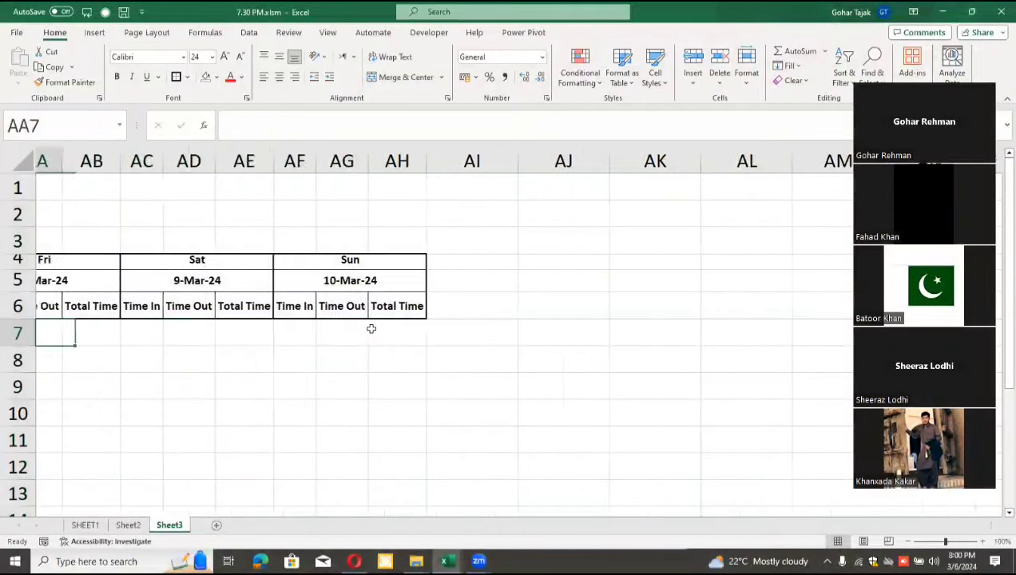
key("Left")
key("Left")
key("Left")
key("Left")
key("Left")
key("Left")
key("Left")
key("Left")
key("Left")
key("Right")
key("Right")
key("Right")
key("Right")
key("Right")
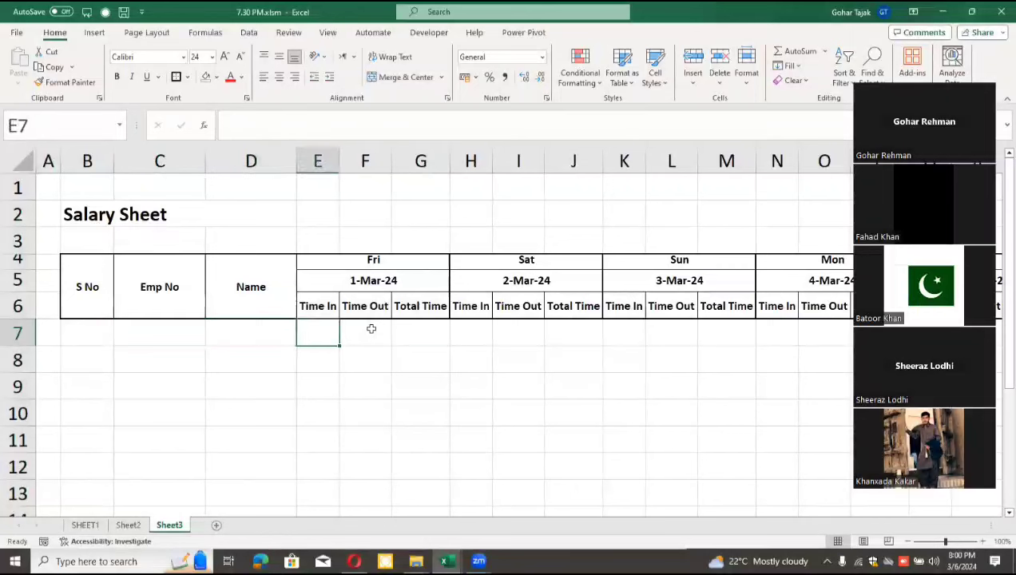
key("Right")
key("Right")
key("Up")
key("Up")
key("Left")
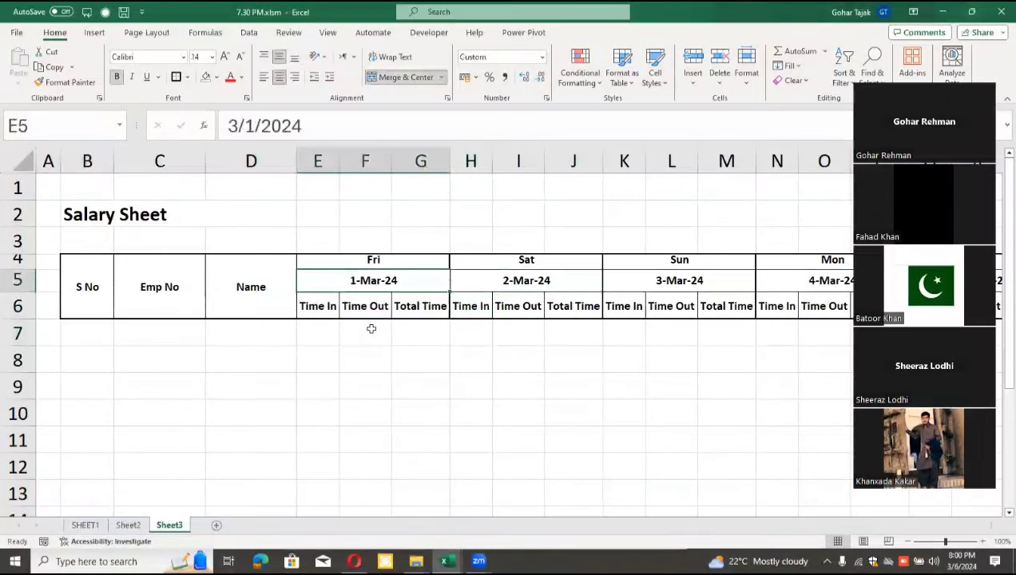
key("Left")
key("Down")
key("Right")
key("Right")
key("Up")
key("Right")
key("Right")
key("Right")
key("Right")
key("Right")
key("Right")
key("Right")
key("Right")
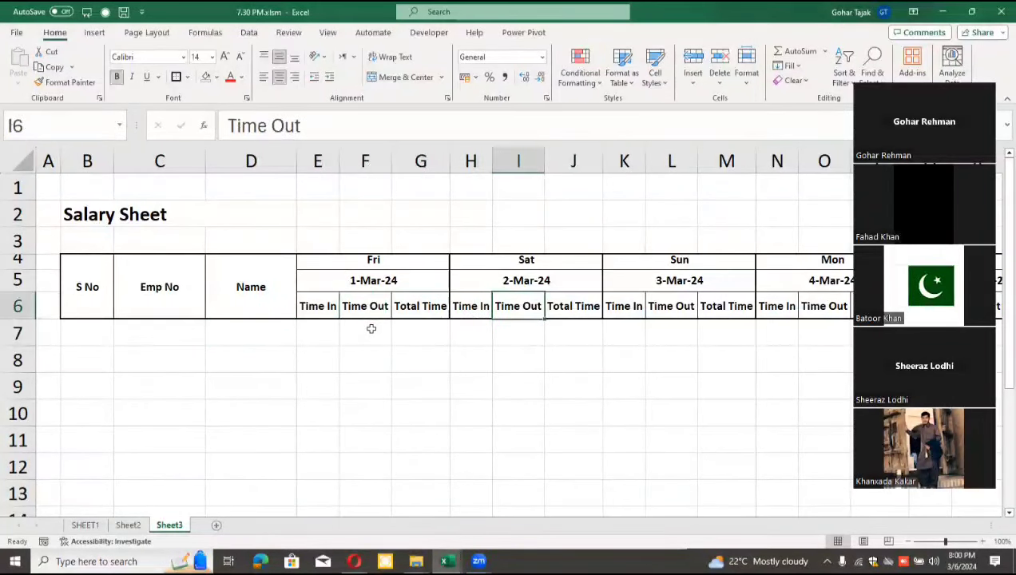
key("Right")
key("Right")
key("Right")
key("Right")
key("Right")
key("Right")
key("Left")
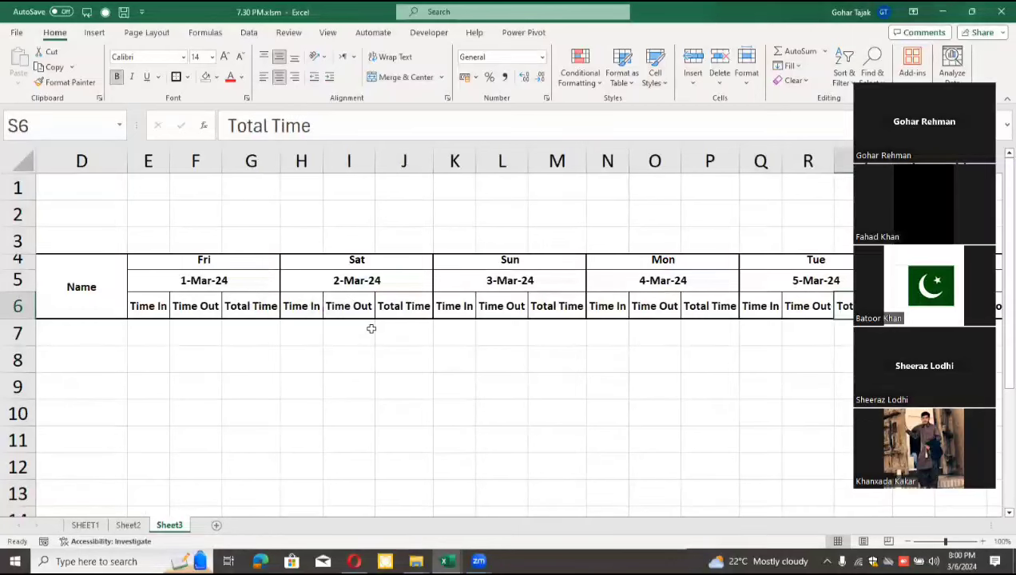
key("ctrl+Left")
key("Home")
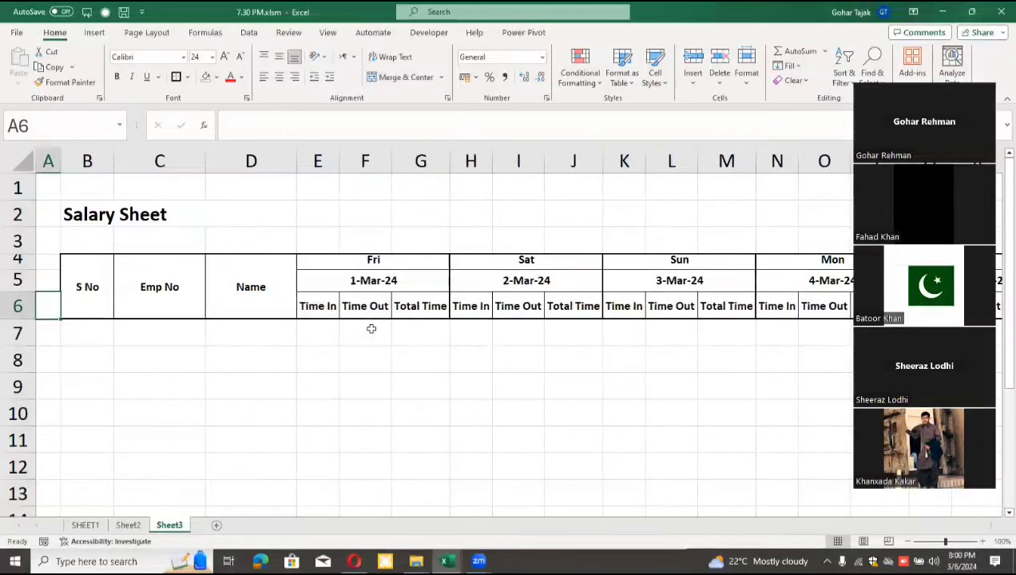
Step: Delete the columns from Q onward that hold the day blocks from 5-Mar-24 to 10-Mar-24
left_click(324, 305)
left_click_drag(317, 165, 431, 167)
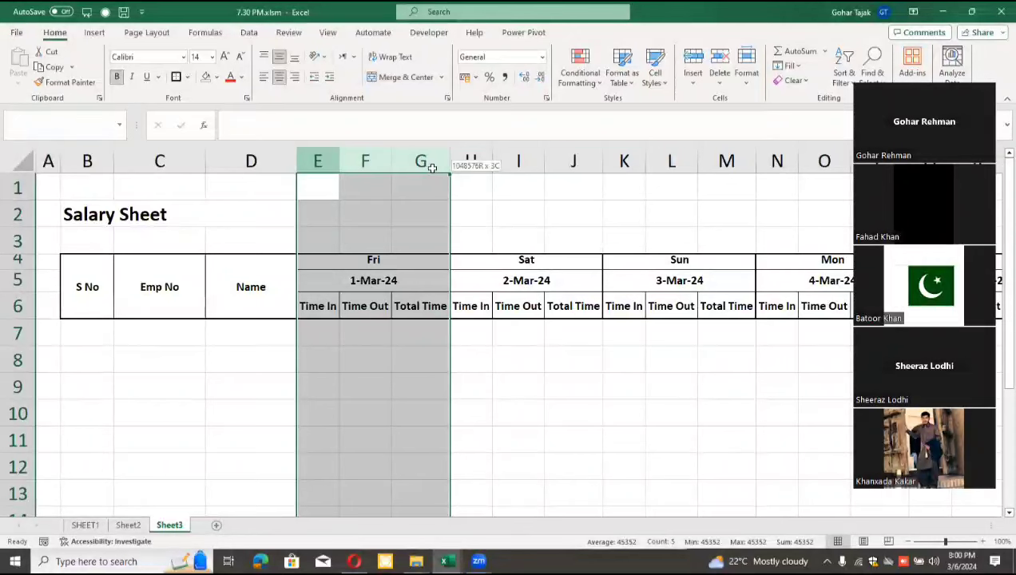
left_click_drag(432, 167, 839, 178)
left_click(669, 161)
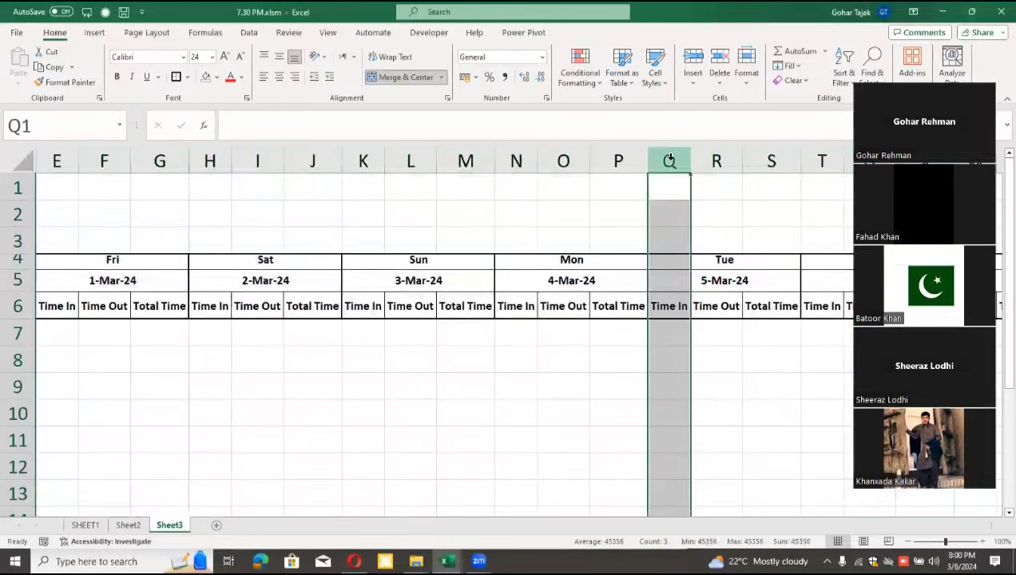
left_click_drag(669, 160, 671, 160)
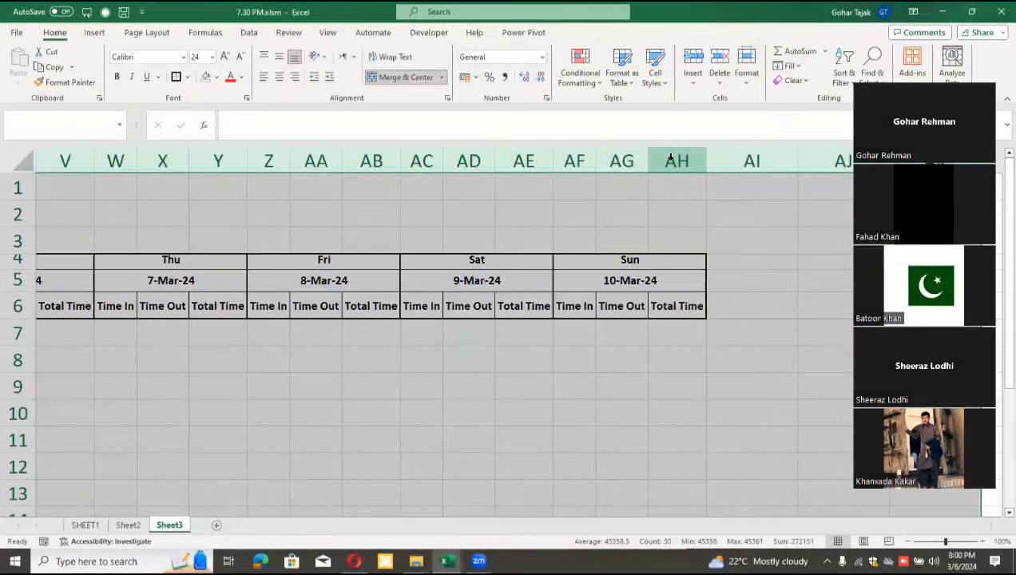
key("ctrl+minus")
key("Left")
key("Left")
key("Left")
key("Left")
key("Left")
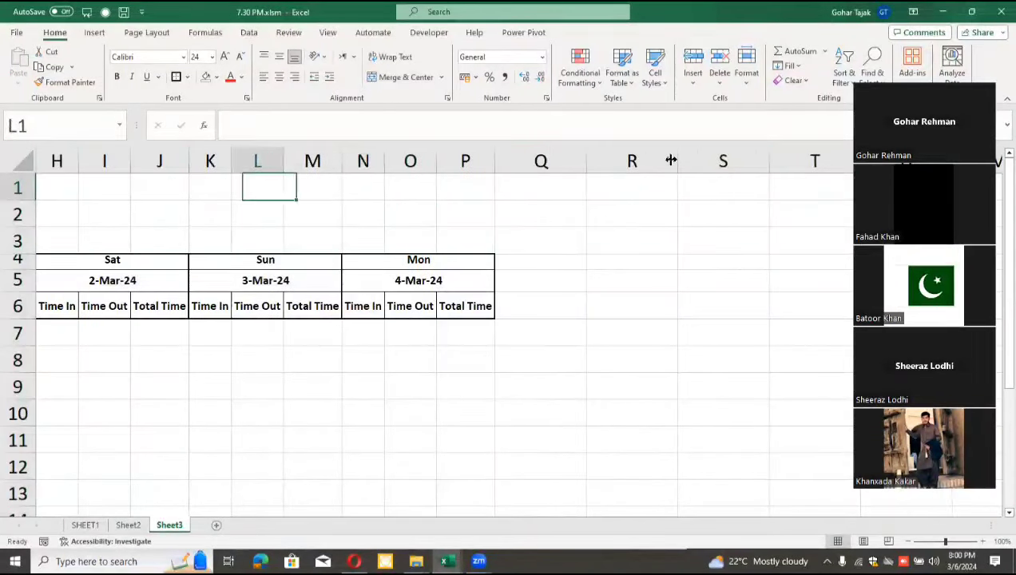
key("Home")
key("Right")
key("Right")
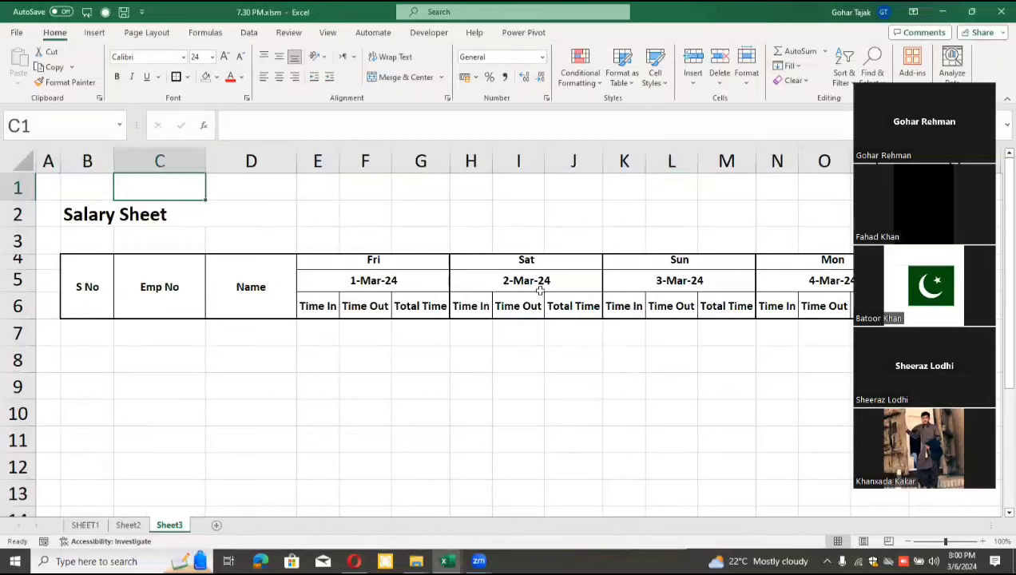
Step: Narrow columns E to P of the four day blocks to one equal width
scroll(483, 304, "down", 2)
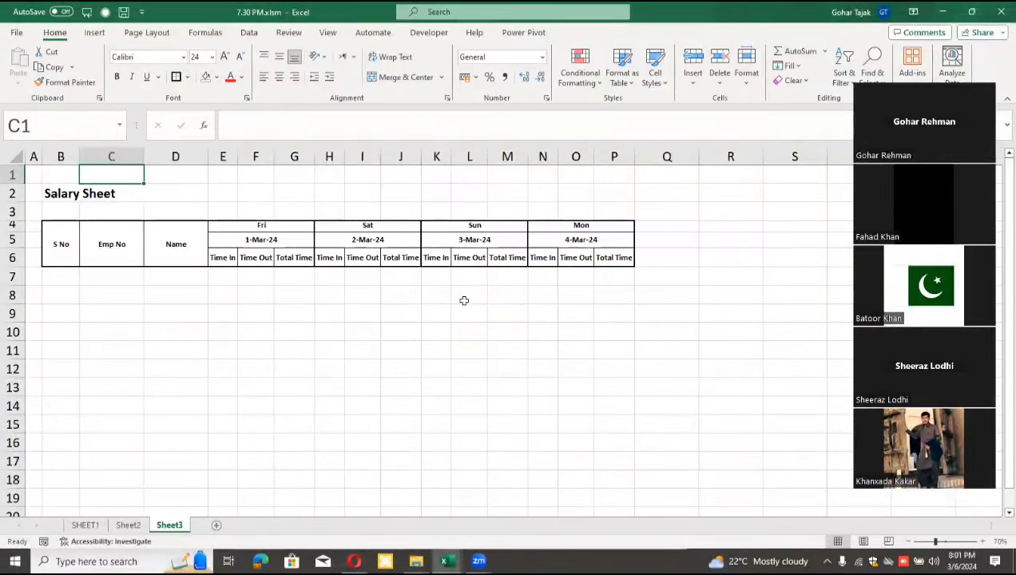
left_click_drag(223, 157, 605, 203)
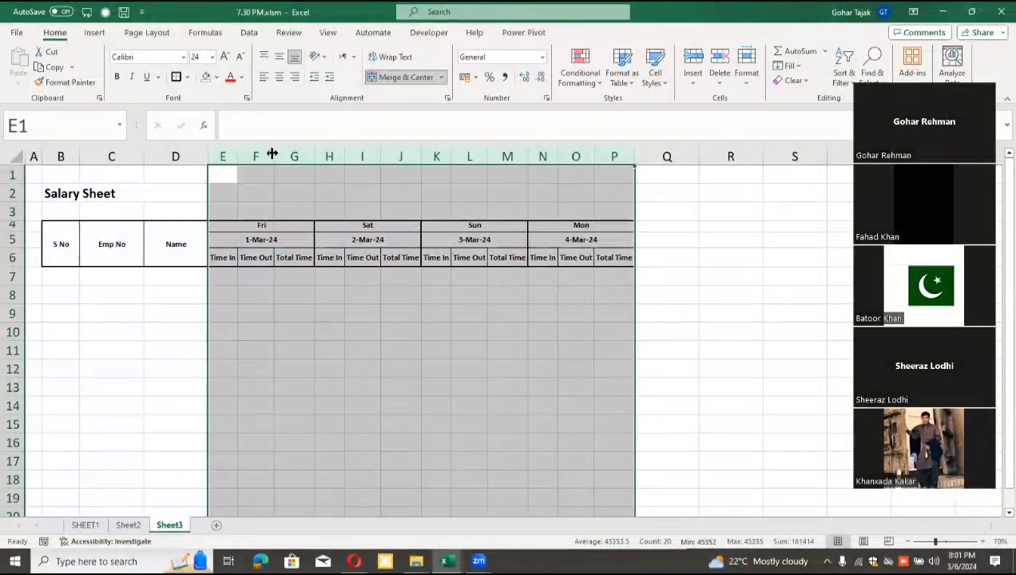
left_click_drag(273, 154, 255, 153)
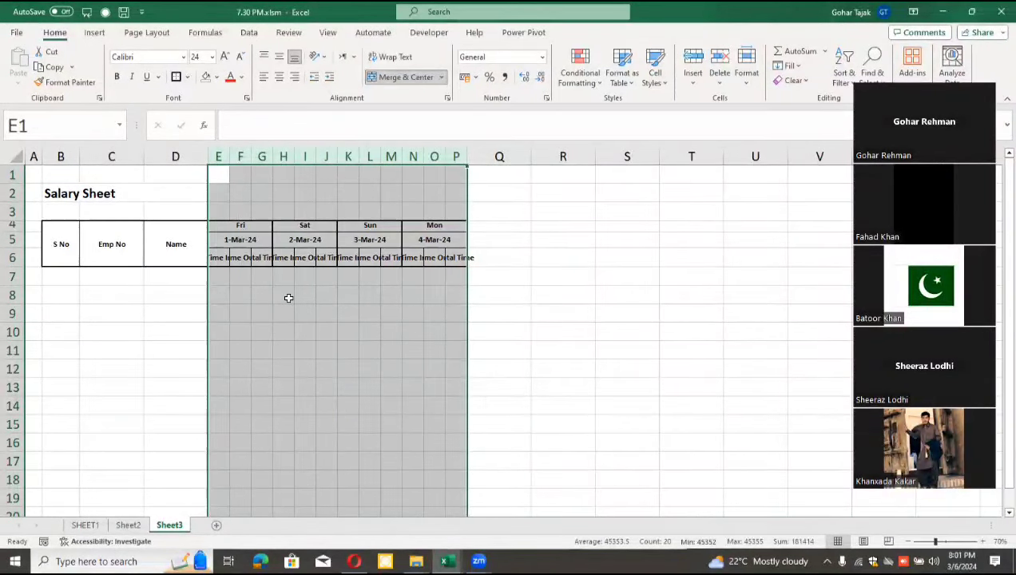
left_click(288, 298)
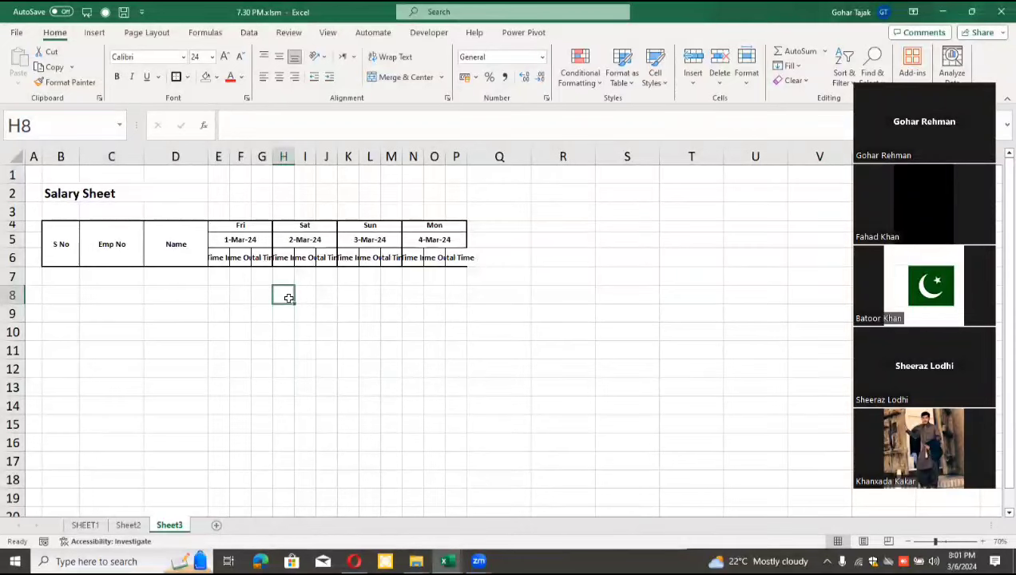
Step: Narrow the Emp No column (C)
scroll(288, 298, "up", 3, "ctrl")
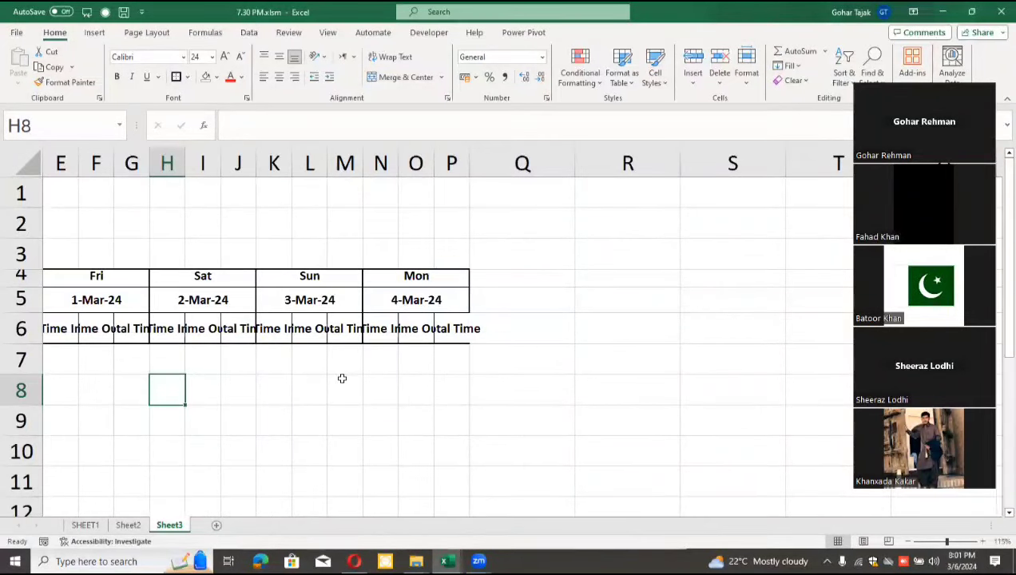
key("Left")
key("Left")
key("Left")
key("Left")
key("Left")
key("Left")
key("Left")
key("Right")
key("Right")
key("Right")
key("Right")
key("Right")
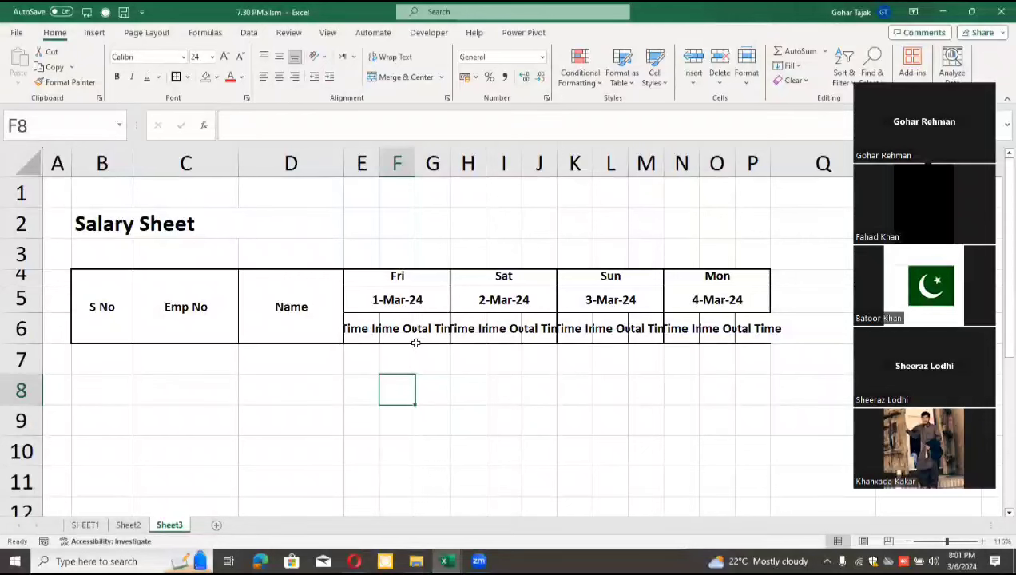
left_click(231, 303)
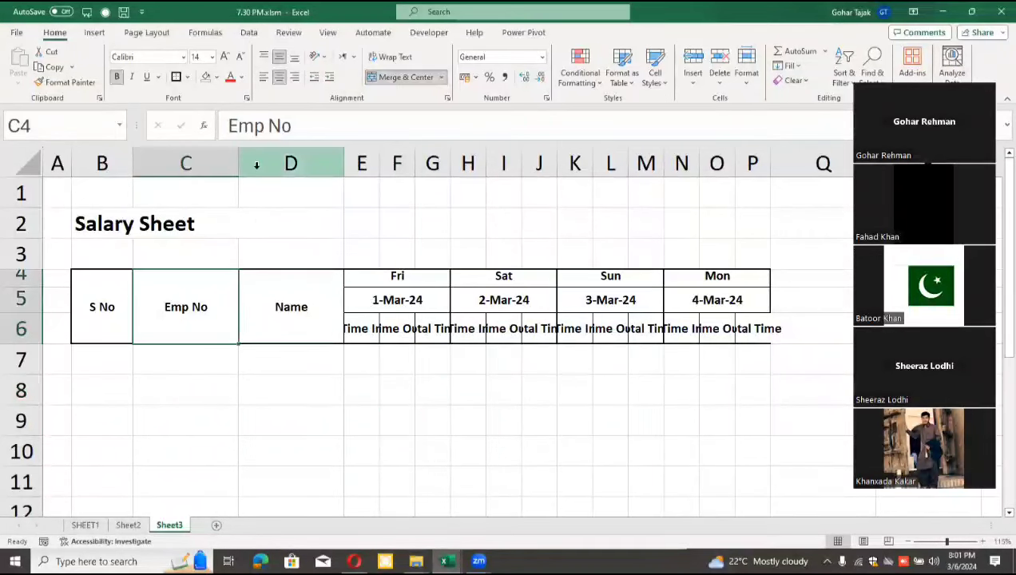
left_click_drag(237, 164, 197, 164)
Step: Wrap the text of the Time In, Time Out and Total Time labels in E6:P6
left_click(334, 331)
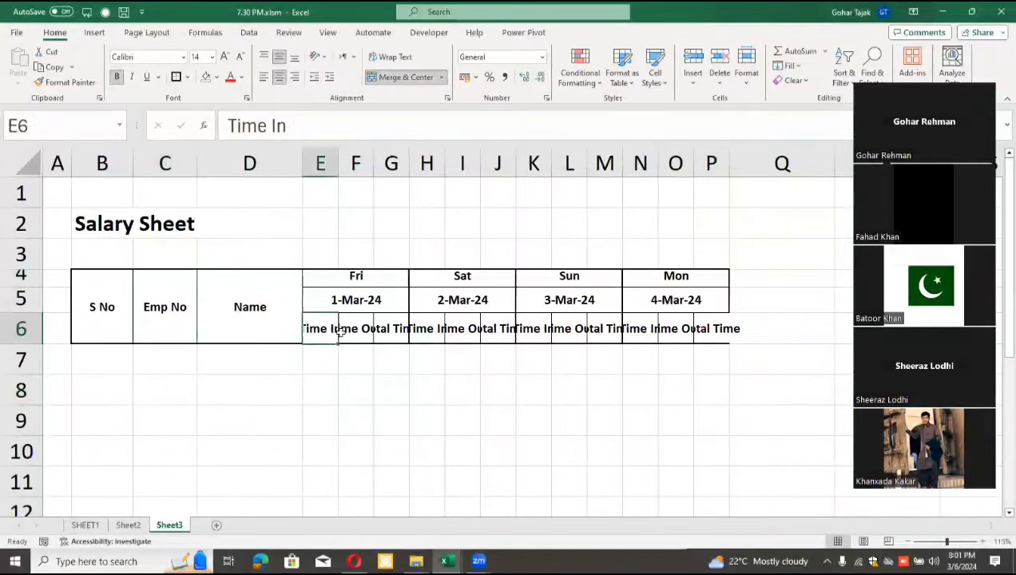
left_click_drag(339, 332, 704, 345)
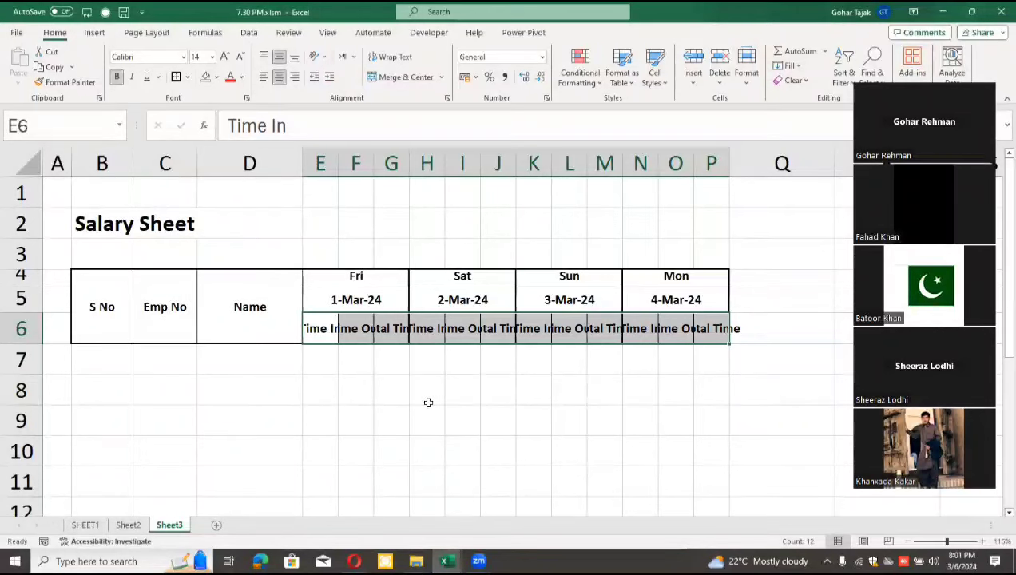
left_click(385, 63)
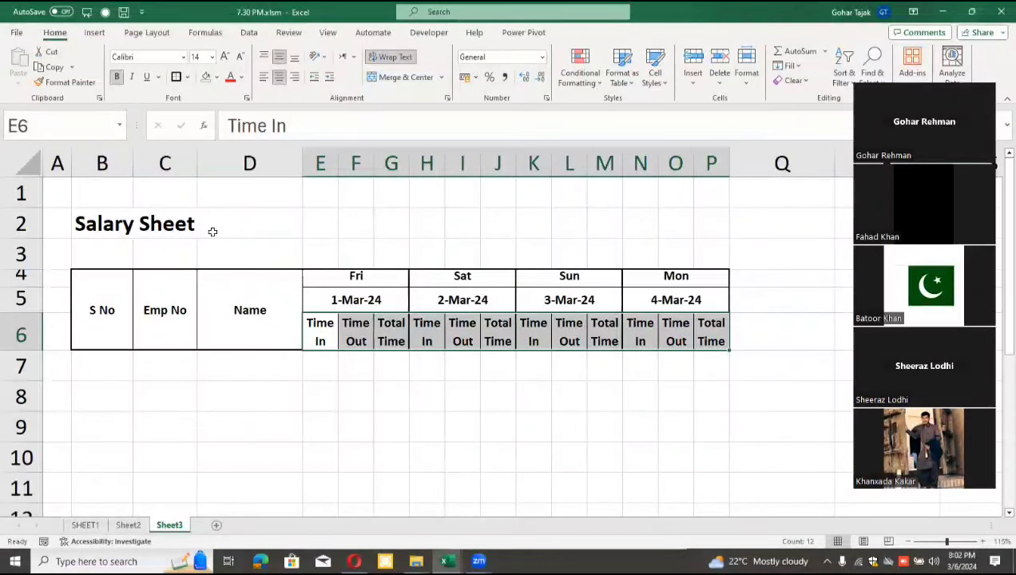
Step: Enter "Shrink" in C1 above the title and reselect the cell
left_click(163, 184)
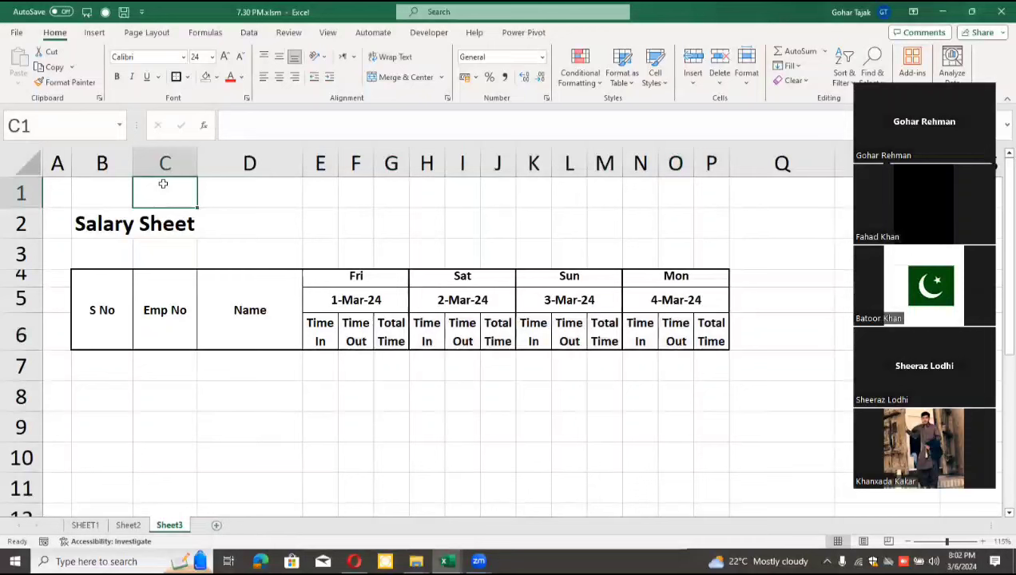
type("Shrik")
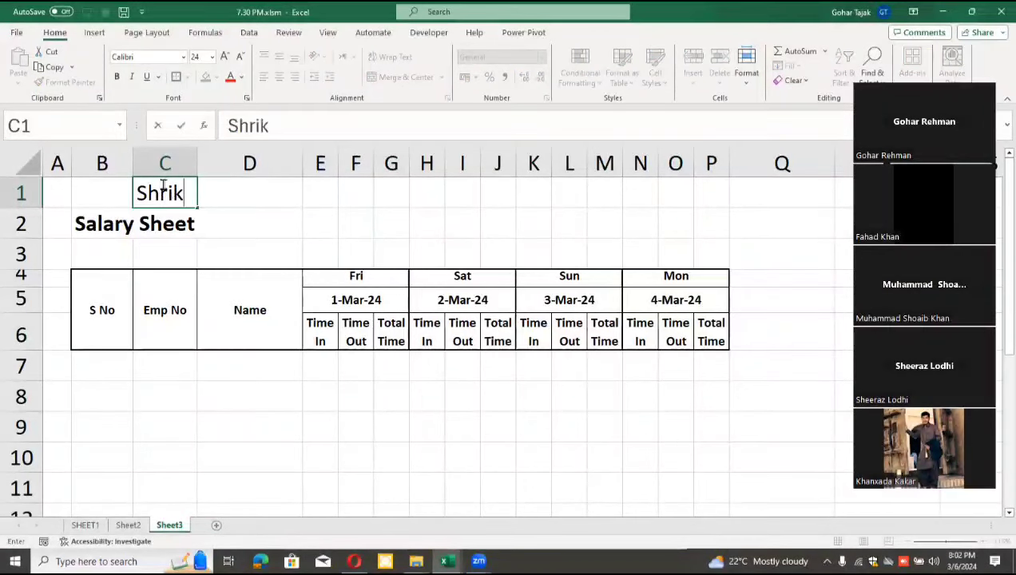
key("BackSpace")
type("nk")
key("Return")
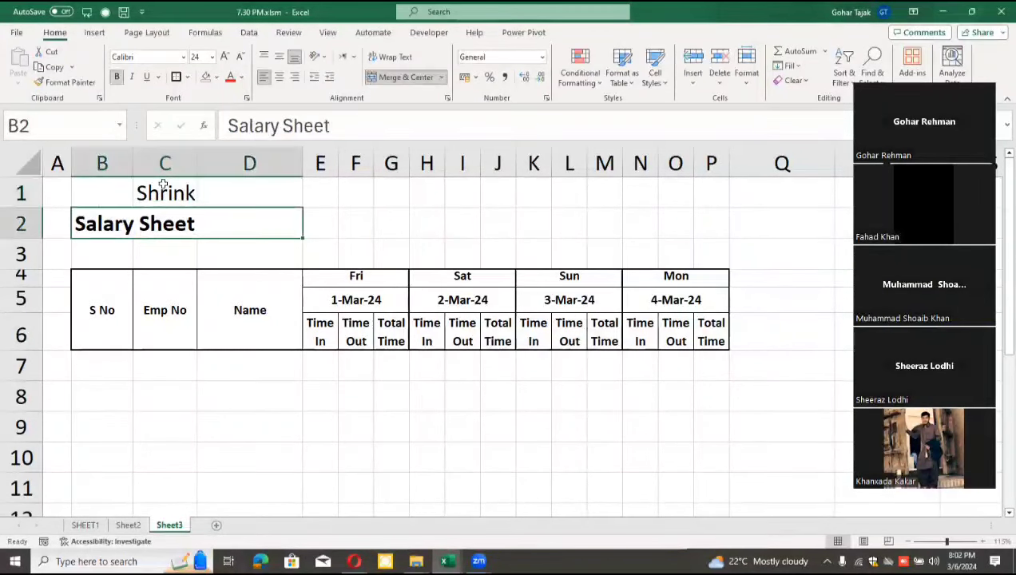
key("Up")
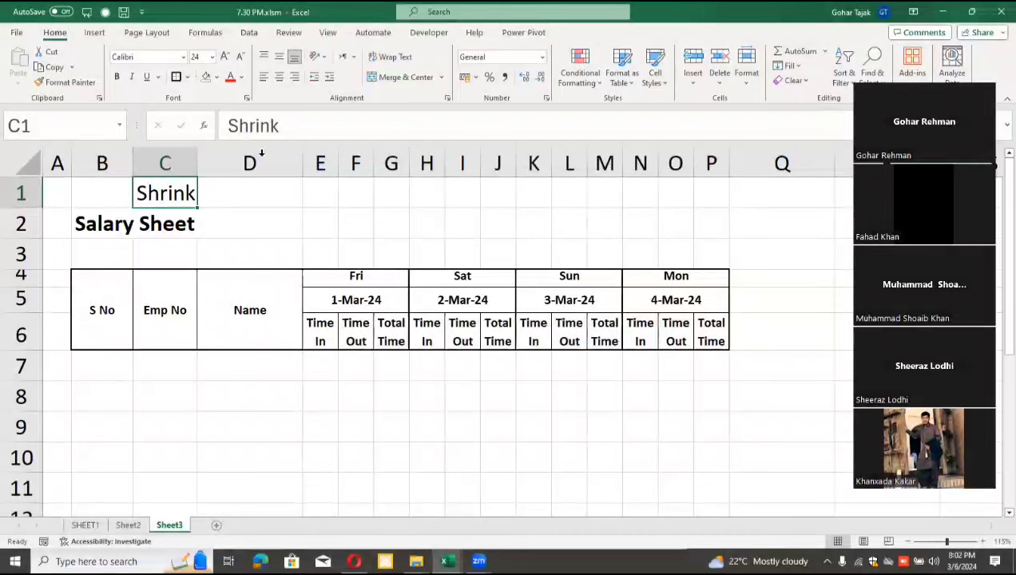
Step: Replace Wrap text with Shrink to fit on the Time In, Time Out and Total Time labels in E6:P6
left_click(327, 339)
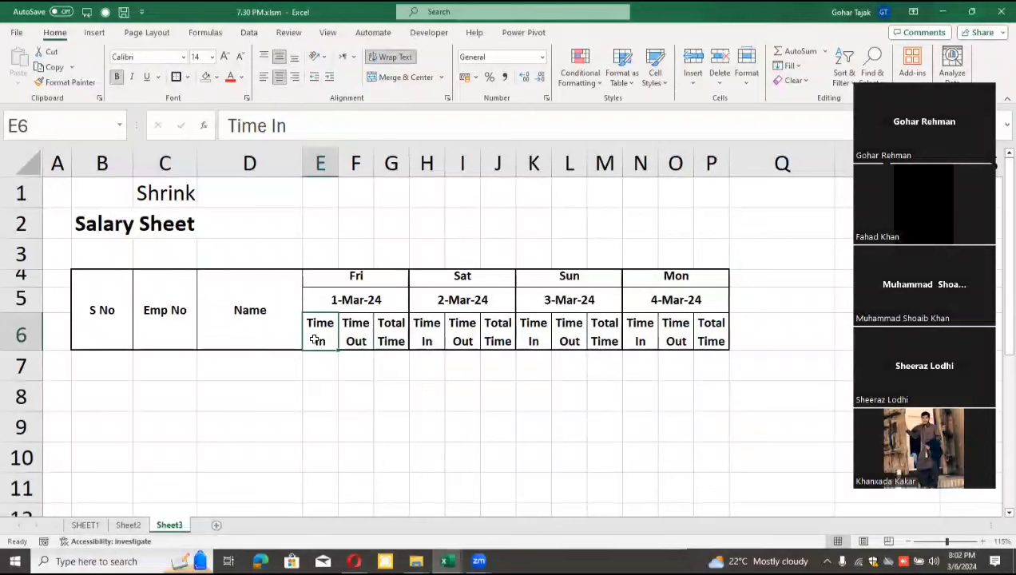
left_click_drag(316, 340, 700, 343)
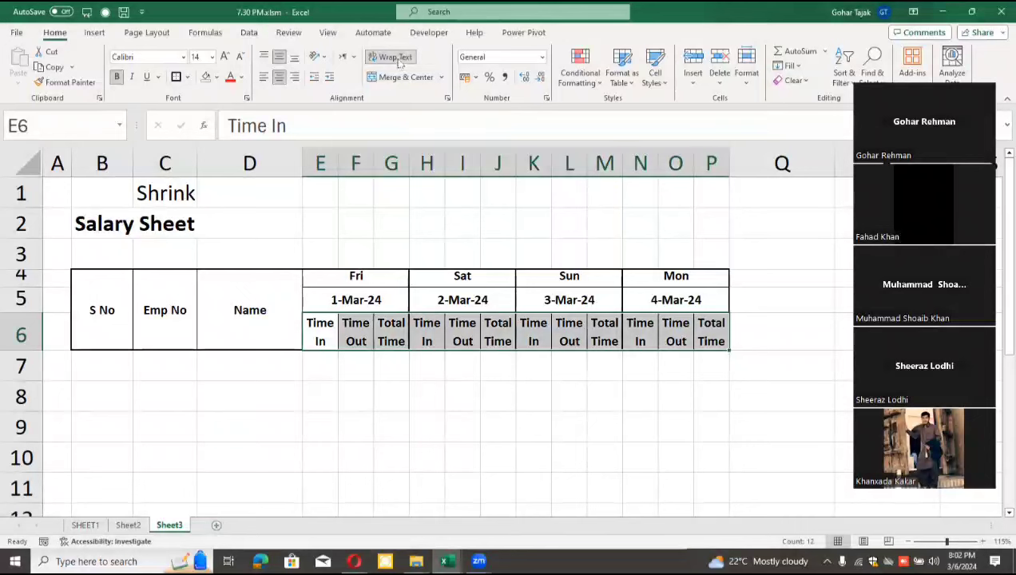
left_click(449, 99)
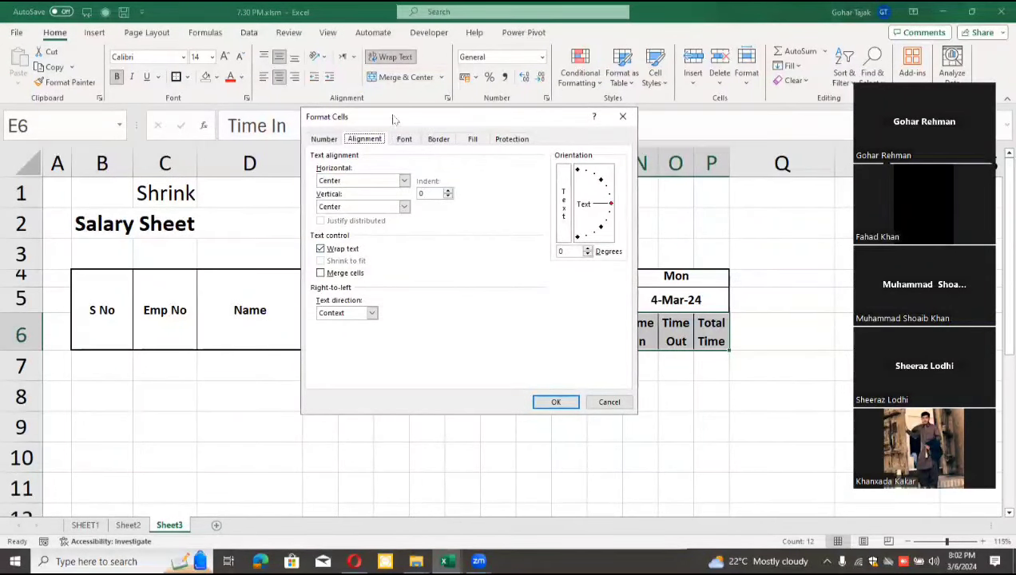
left_click_drag(393, 119, 341, 187)
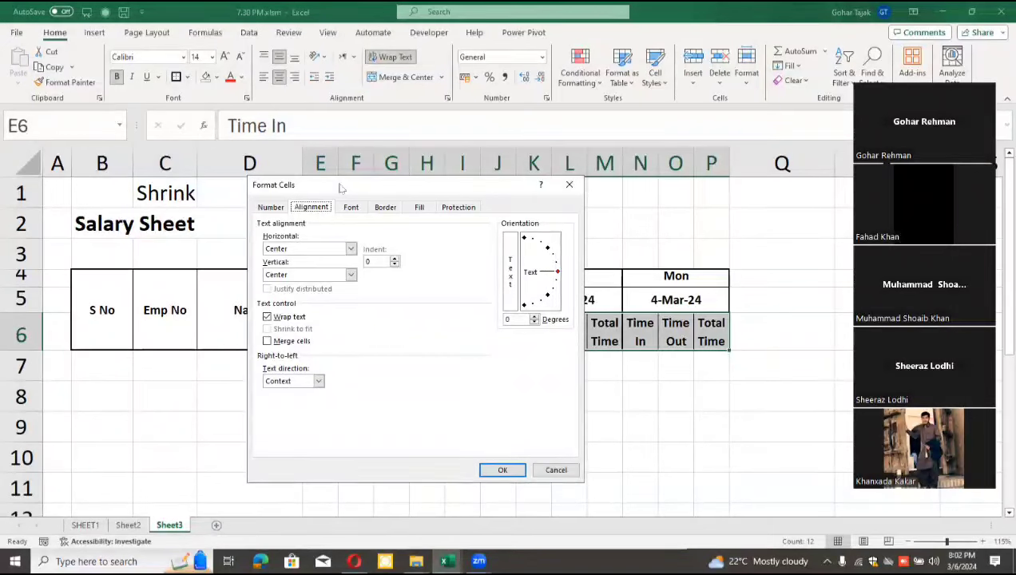
left_click(267, 317)
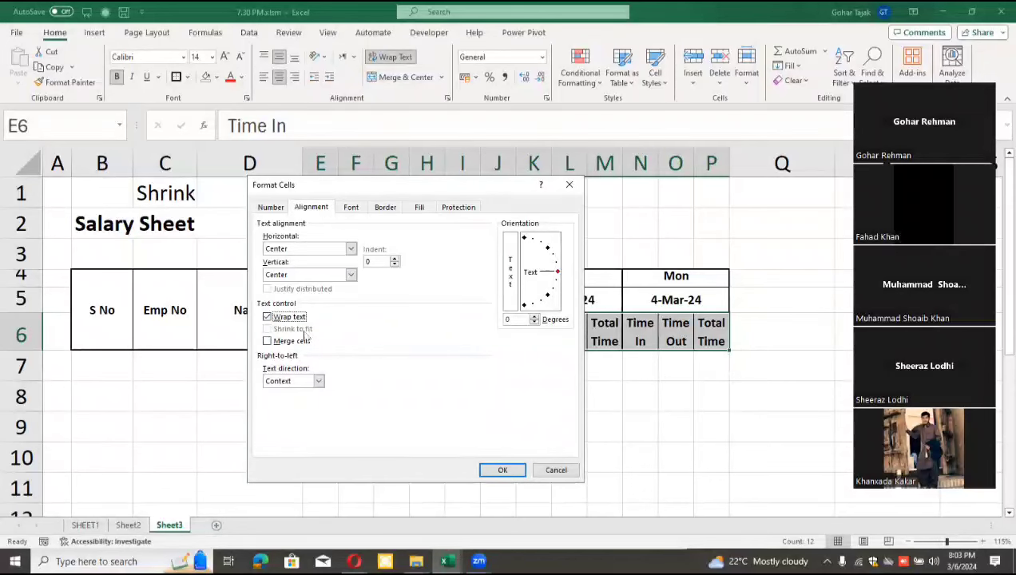
left_click(267, 318)
left_click(267, 330)
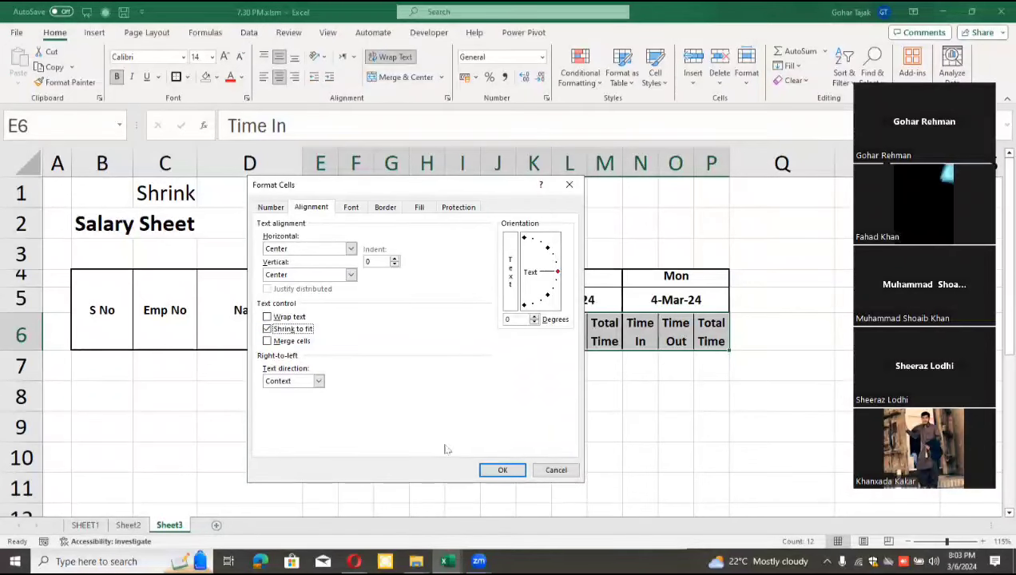
left_click(500, 473)
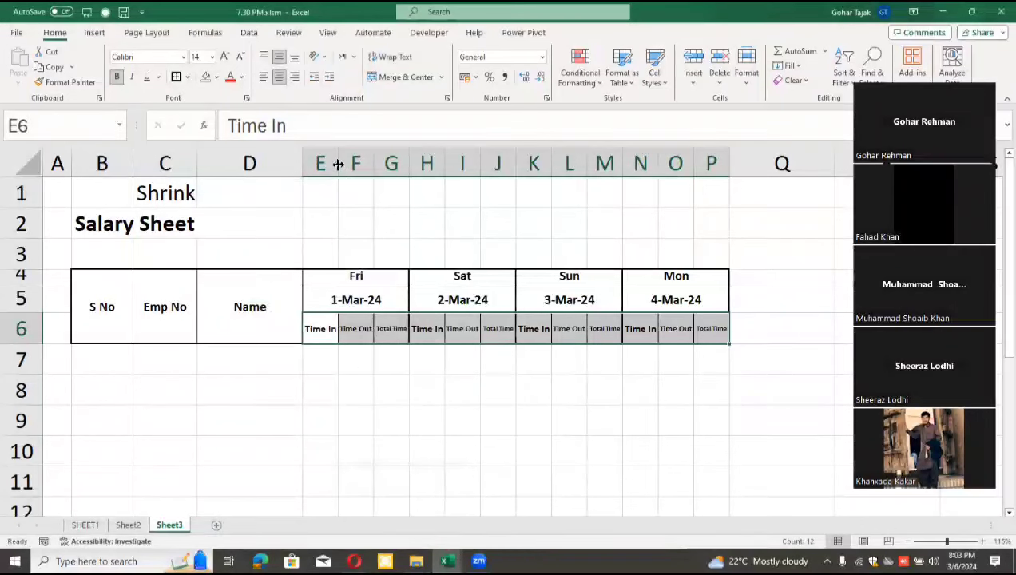
Step: Increase the font size of the E6:P6 labels to 72 and widen column E to demonstrate the shrinking text
mouse_move(338, 164)
left_mouse_down()
mouse_move(312, 163)
mouse_move(338, 163)
left_mouse_up()
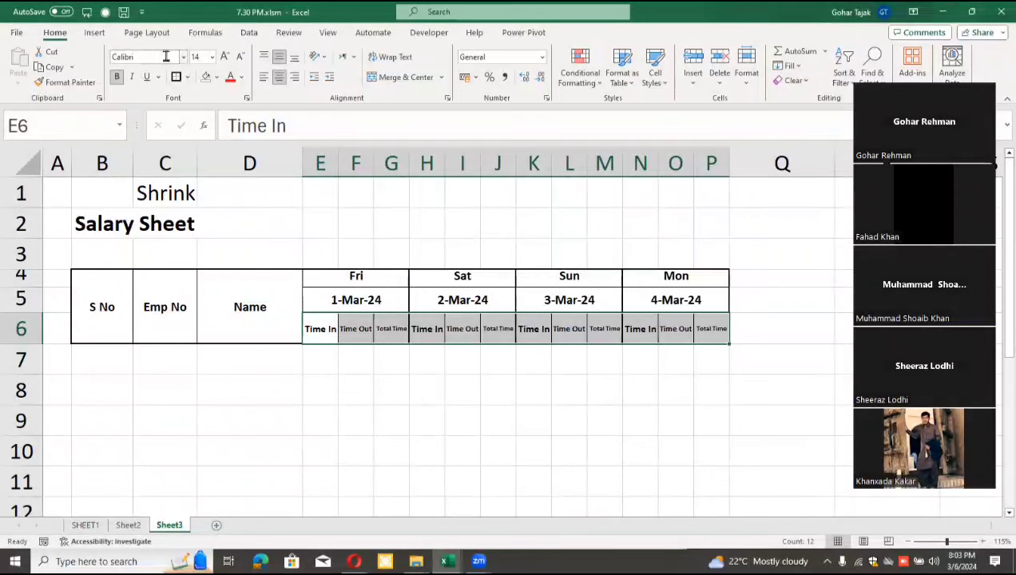
left_click(226, 61)
left_click(226, 61)
left_click(226, 61)
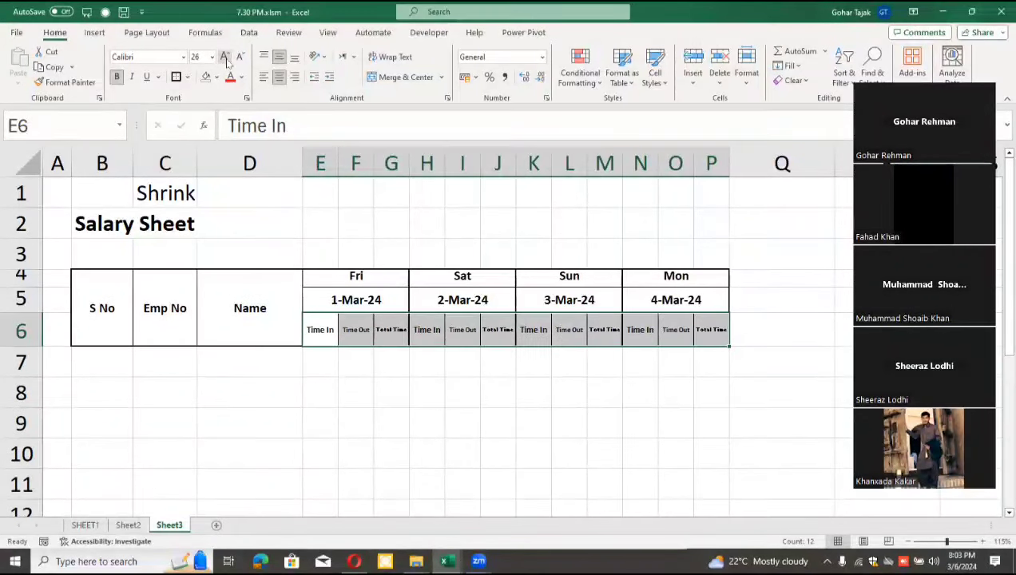
left_click(226, 61)
left_click(226, 61)
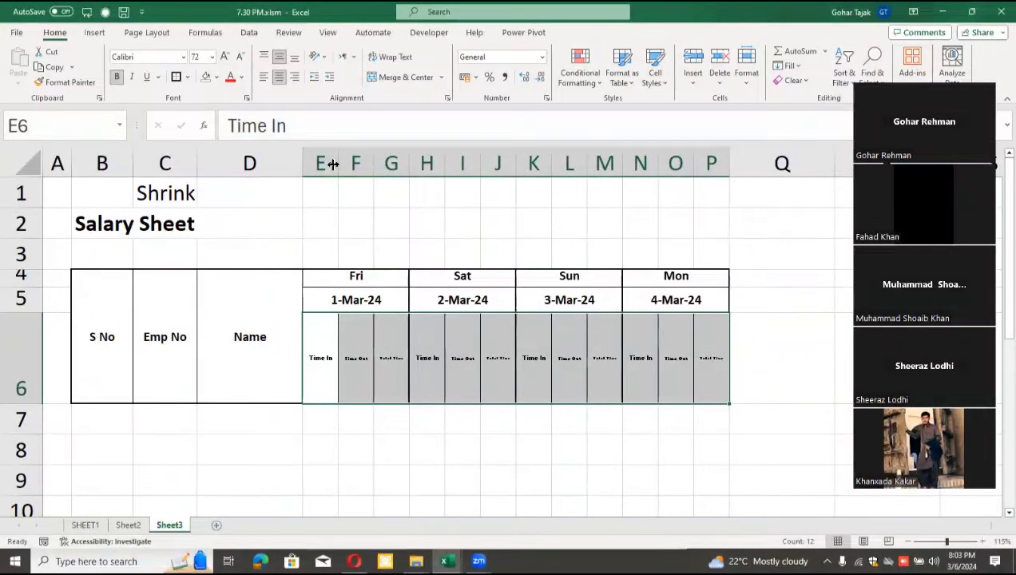
left_click_drag(333, 163, 369, 164)
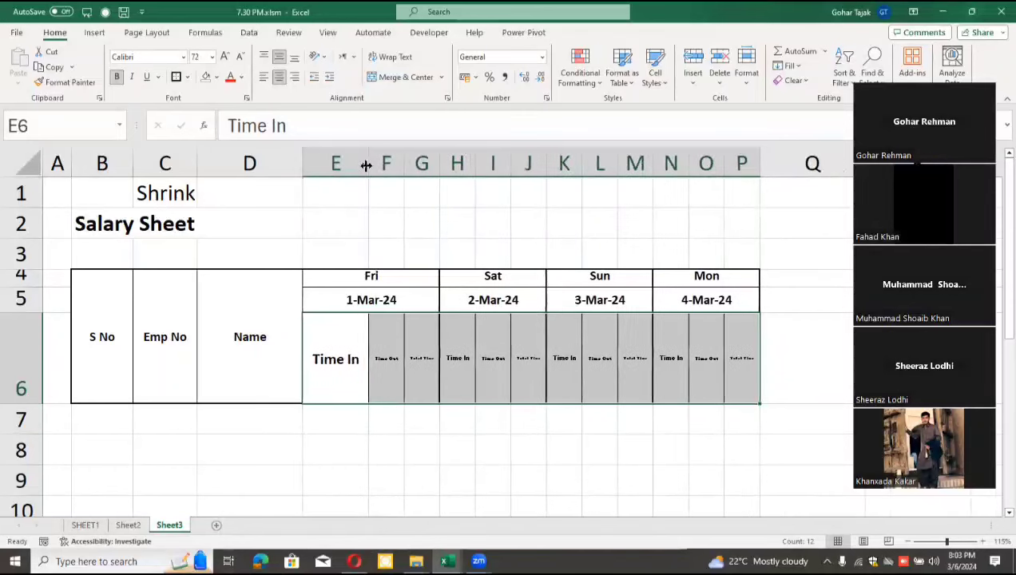
Step: Set the font size of the Time In, Time Out and Total Time labels in E6:P6 to 12
left_click(200, 56)
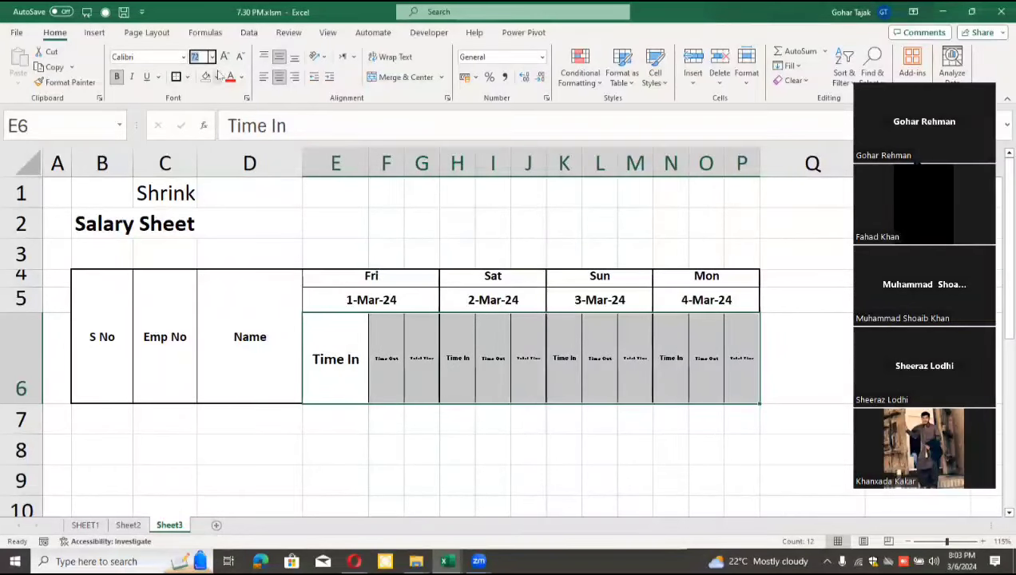
type("12")
key("Return")
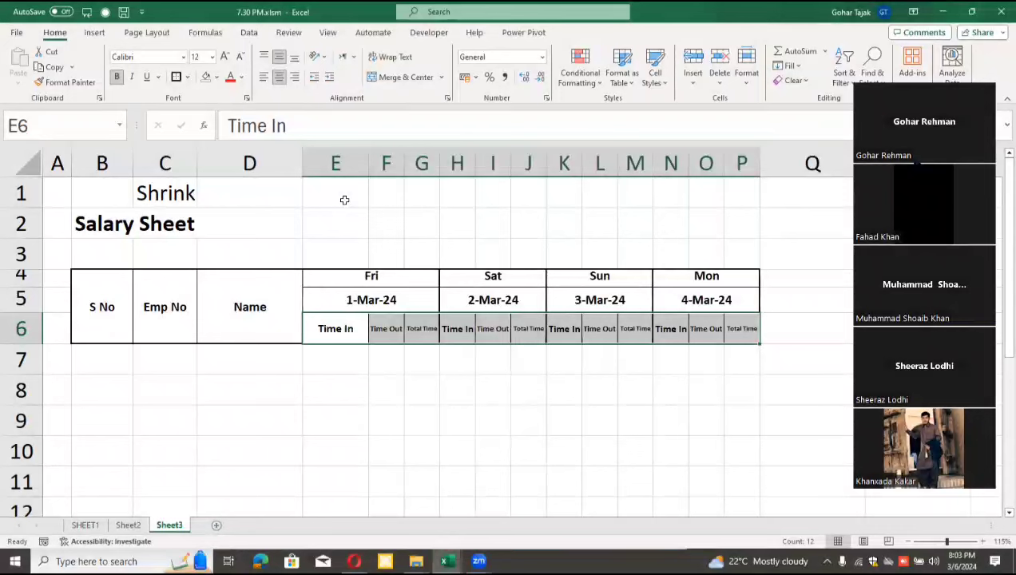
Step: Turn off Shrink to fit for the E6:P6 labels and wrap their text instead
left_click(447, 98)
left_click(271, 329)
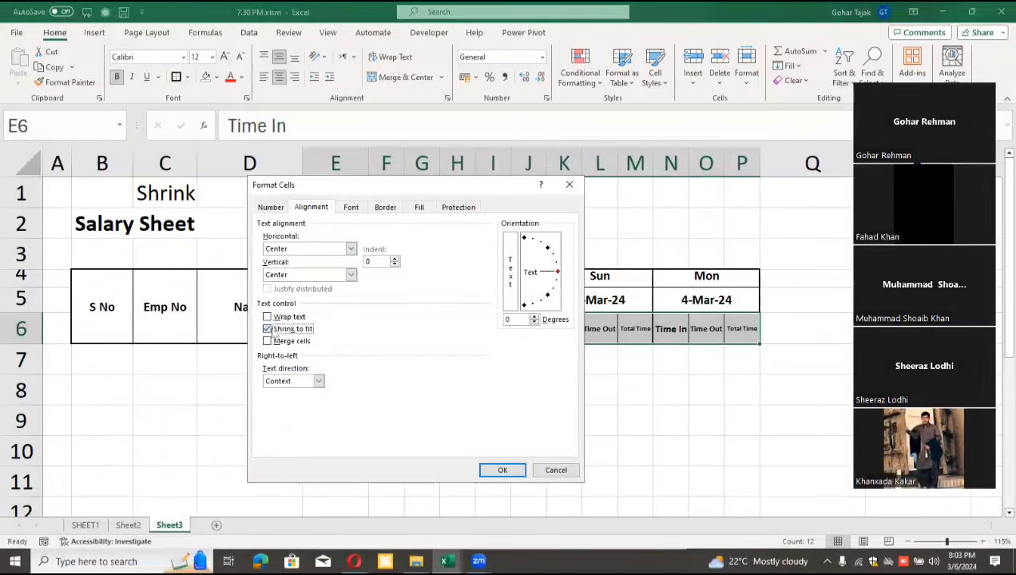
left_click(268, 317)
left_click(489, 473)
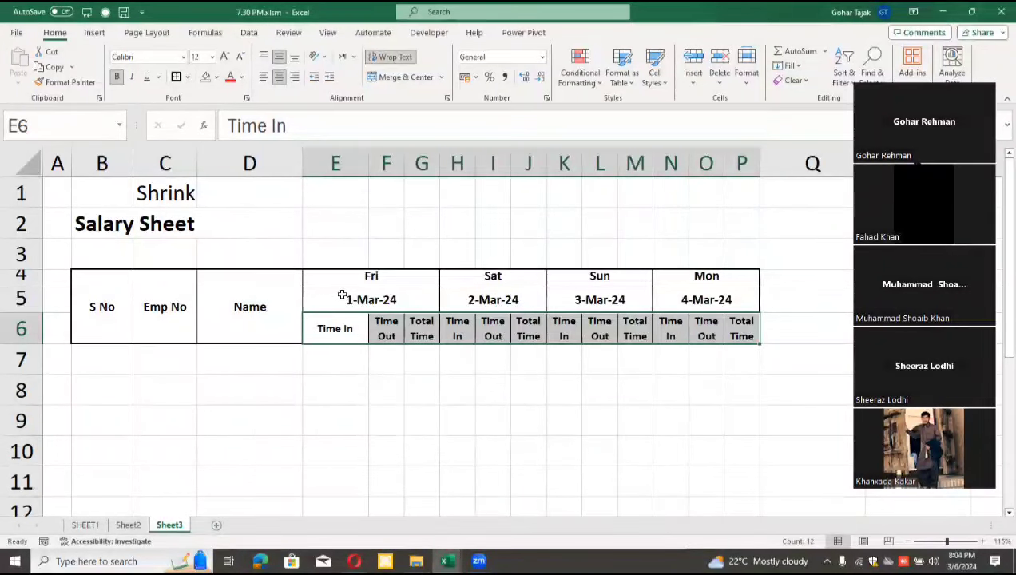
Step: Narrow column E so its Time In label breaks onto two lines
left_click(346, 320)
left_click_drag(369, 164, 333, 166)
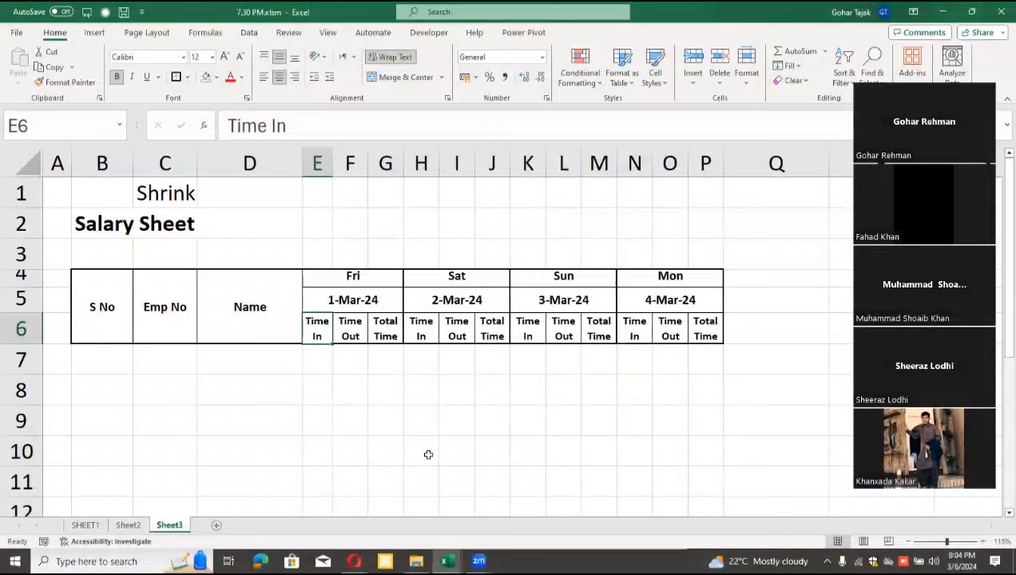
left_click(312, 413)
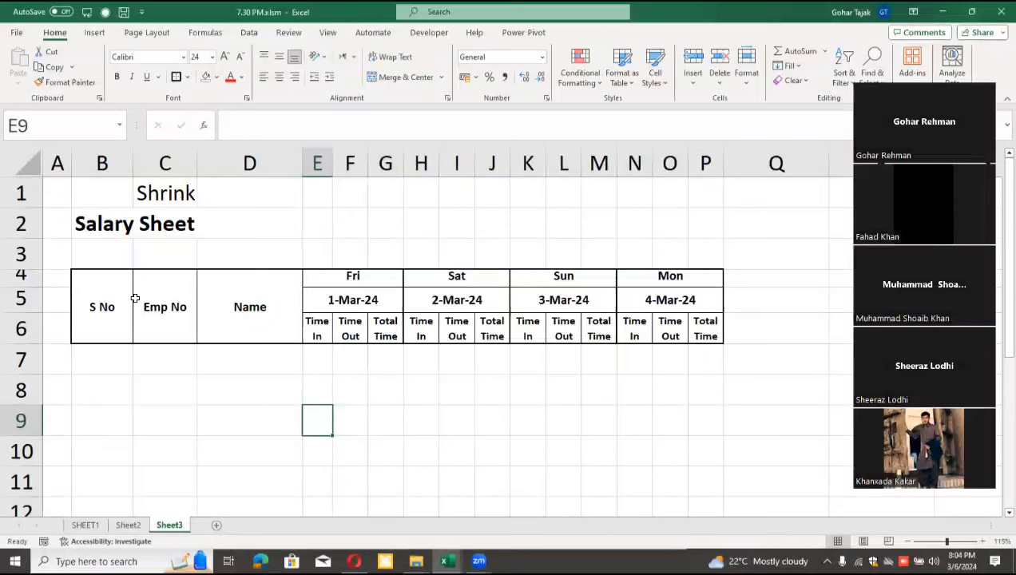
left_click_drag(131, 300, 640, 313)
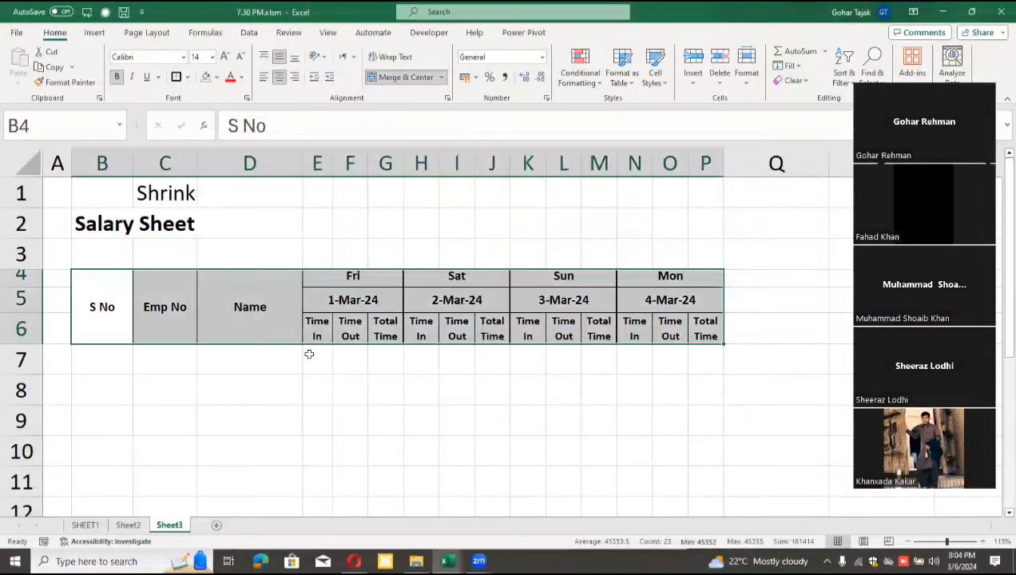
left_click(263, 361)
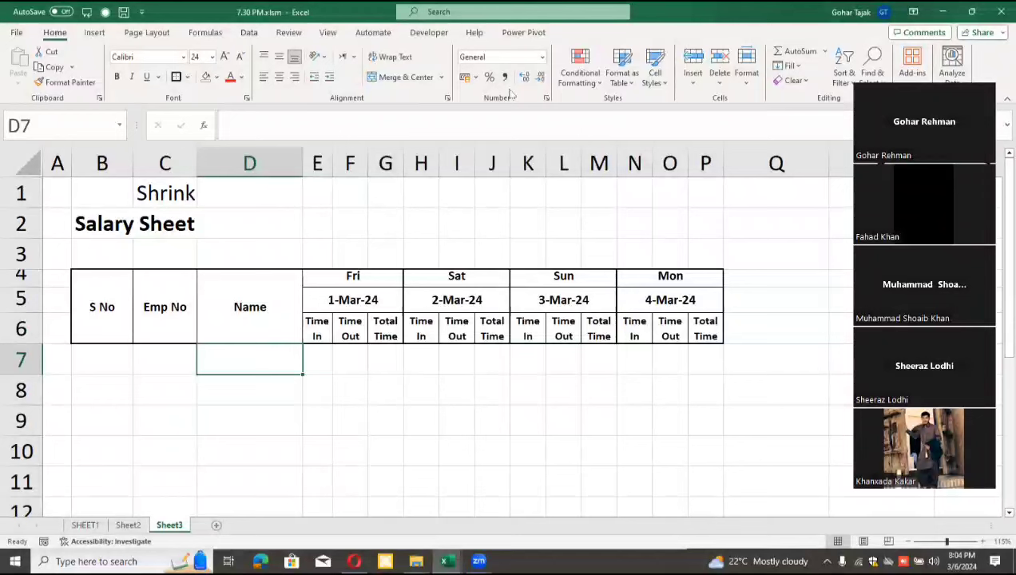
left_click(496, 274)
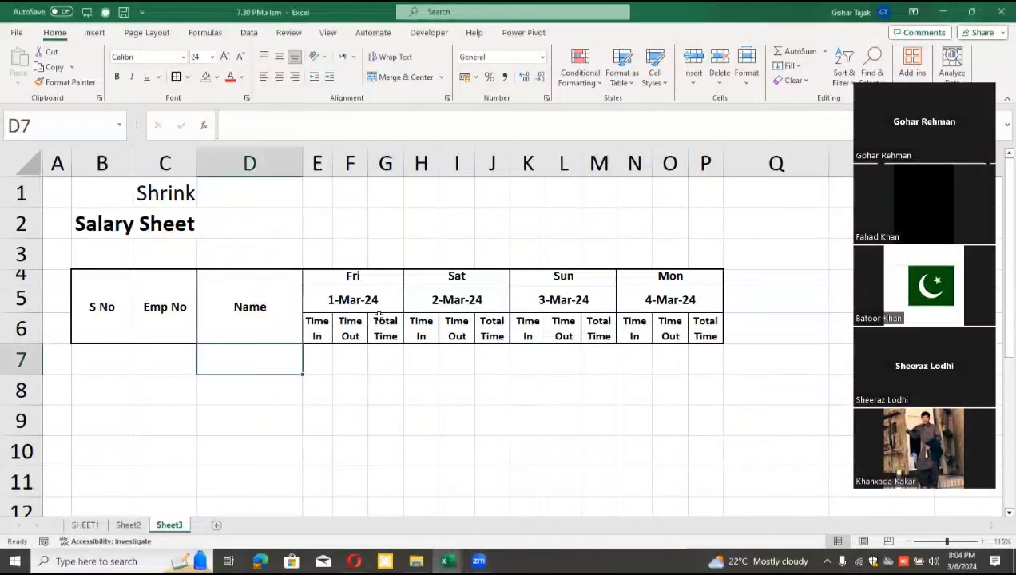
left_click(320, 337)
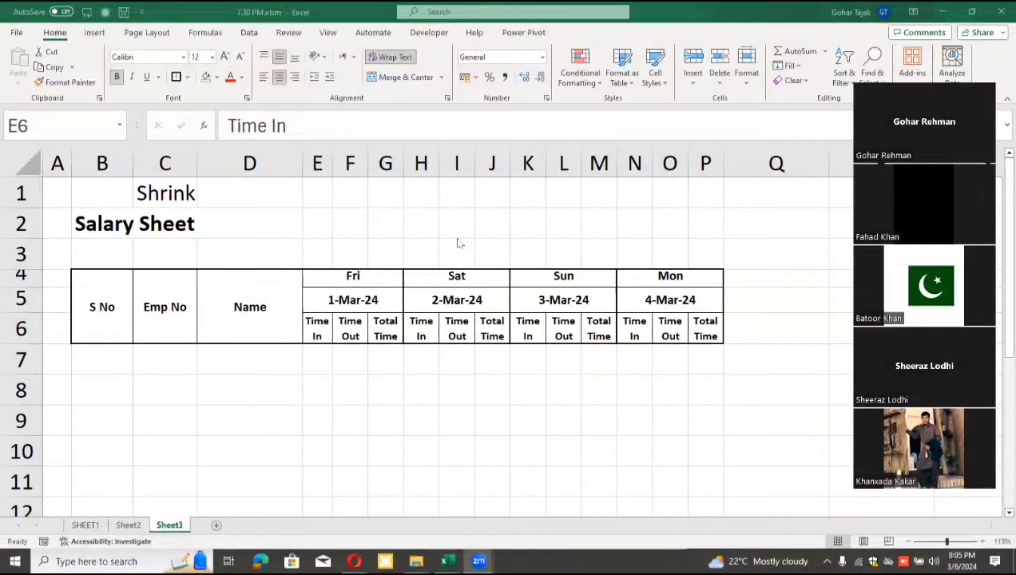
Step: Merge and center the Salary Sheet title across B2:P2 and underline it
left_click(104, 223)
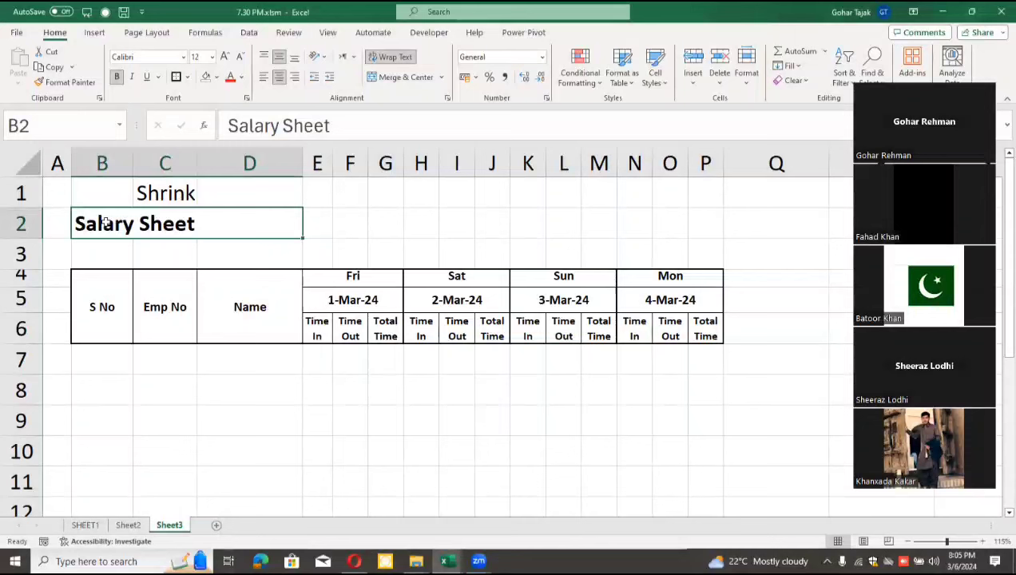
left_click_drag(105, 223, 694, 236)
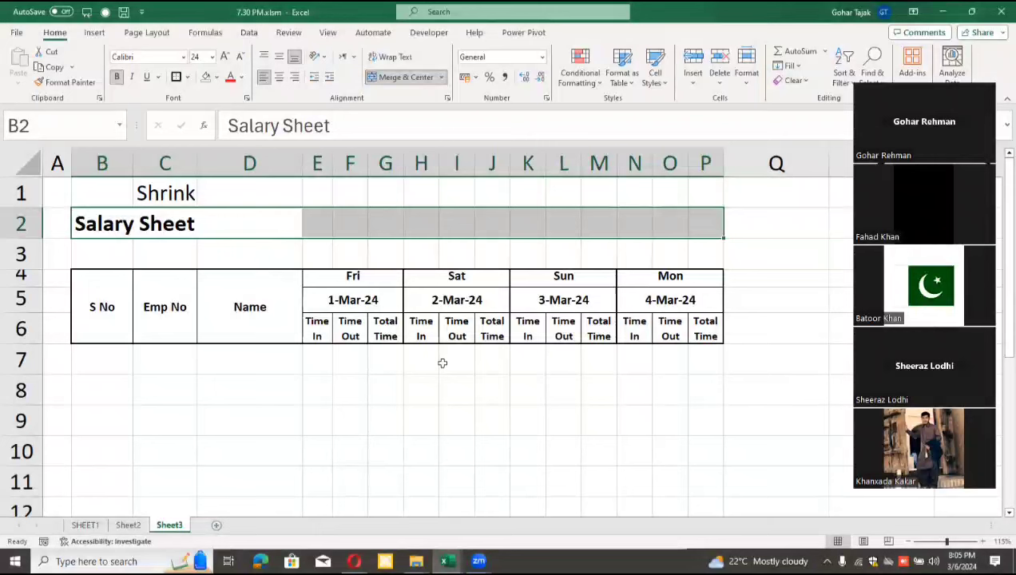
left_click(397, 78)
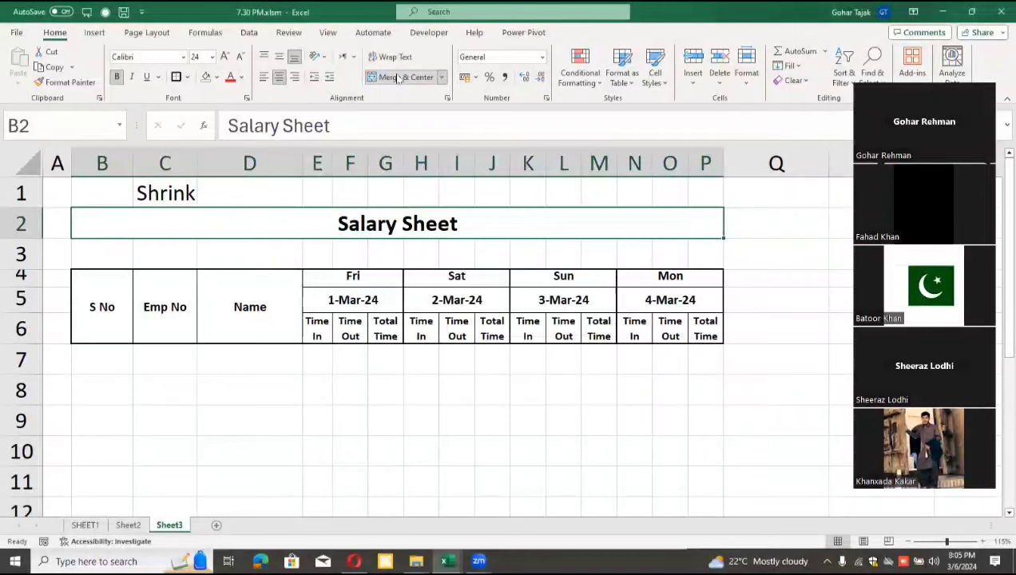
left_click(147, 77)
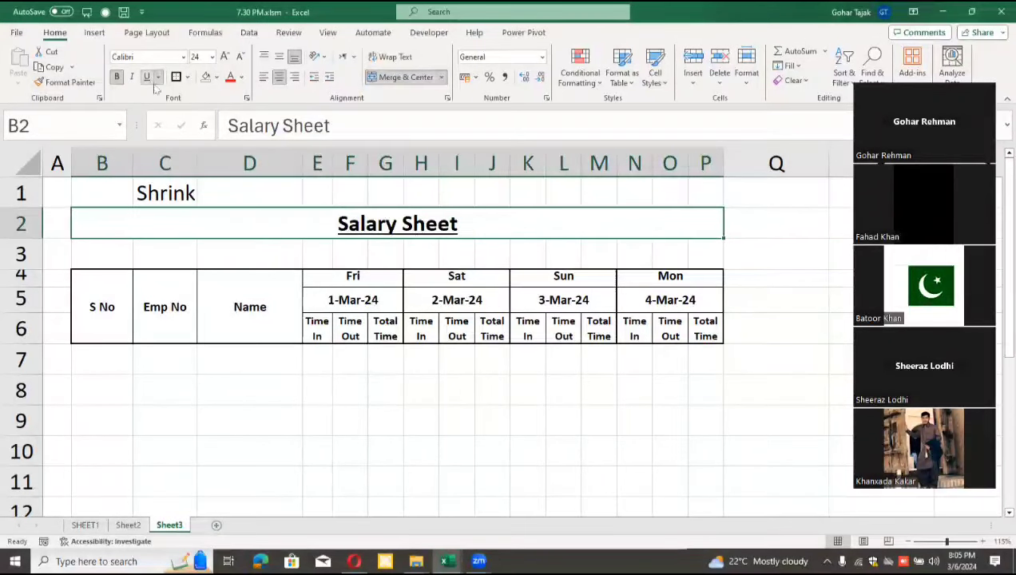
left_click(260, 383)
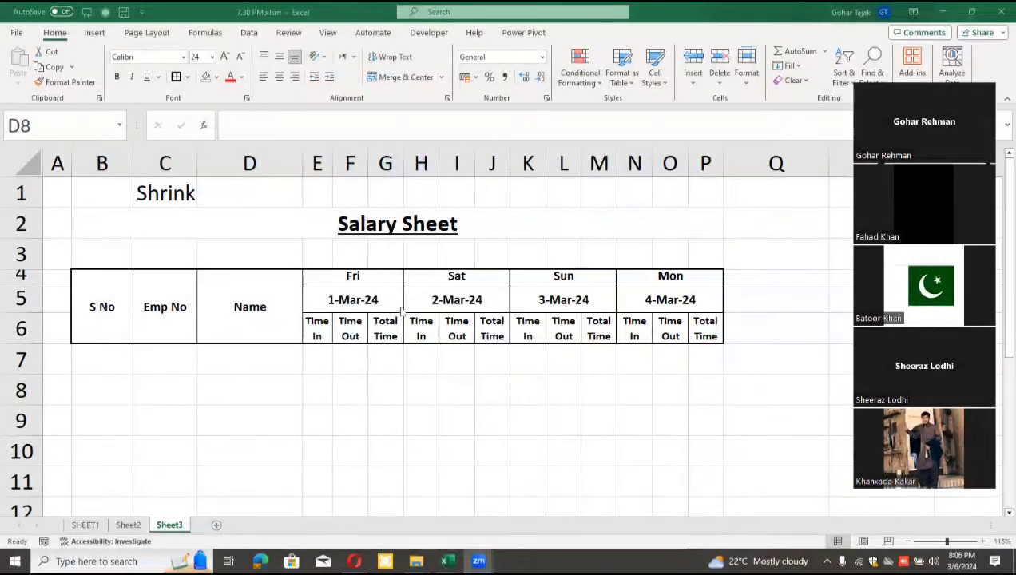
left_click(373, 345)
left_click(159, 389)
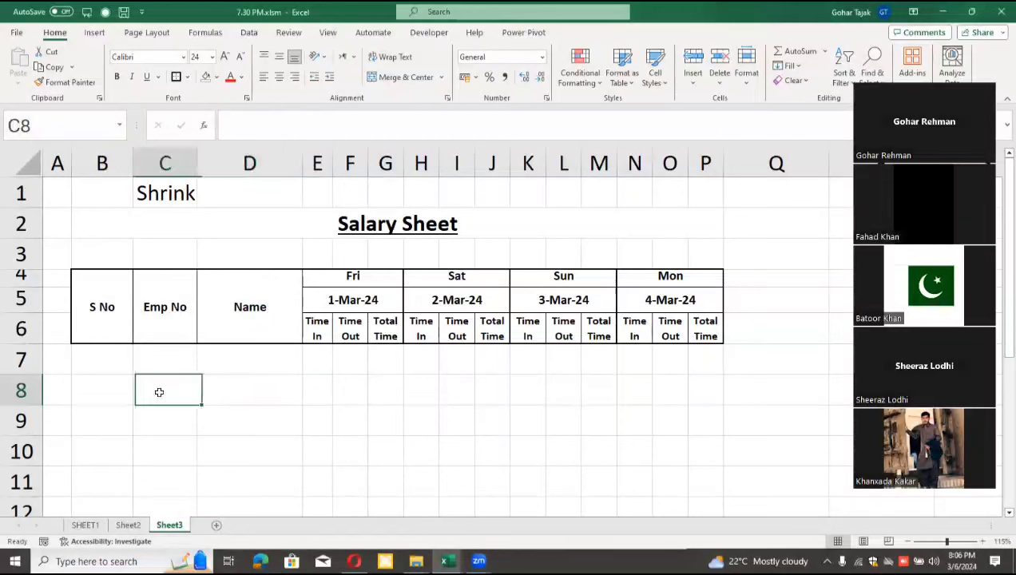
left_click(127, 525)
left_click(101, 526)
left_click(161, 527)
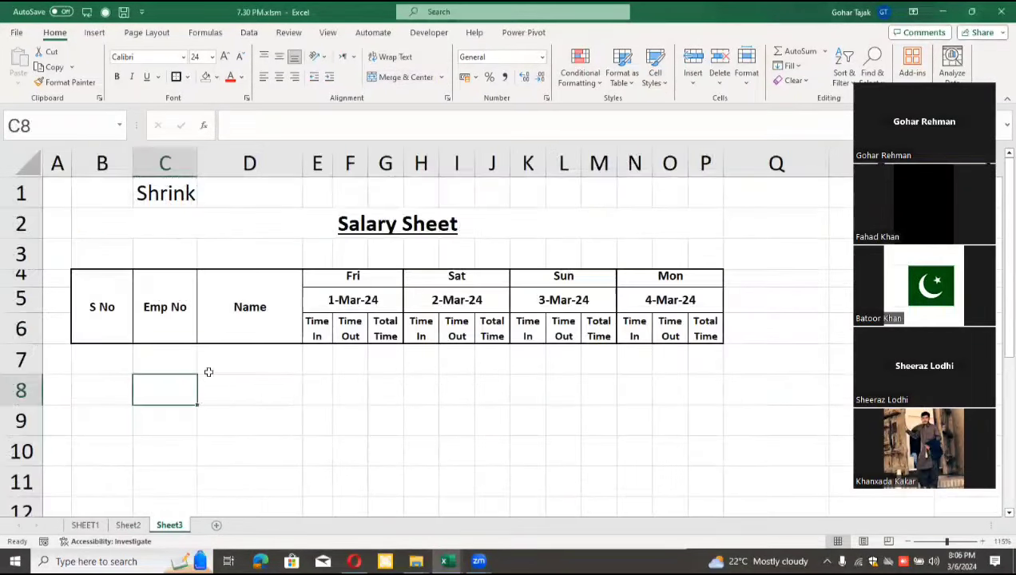
left_click(563, 68)
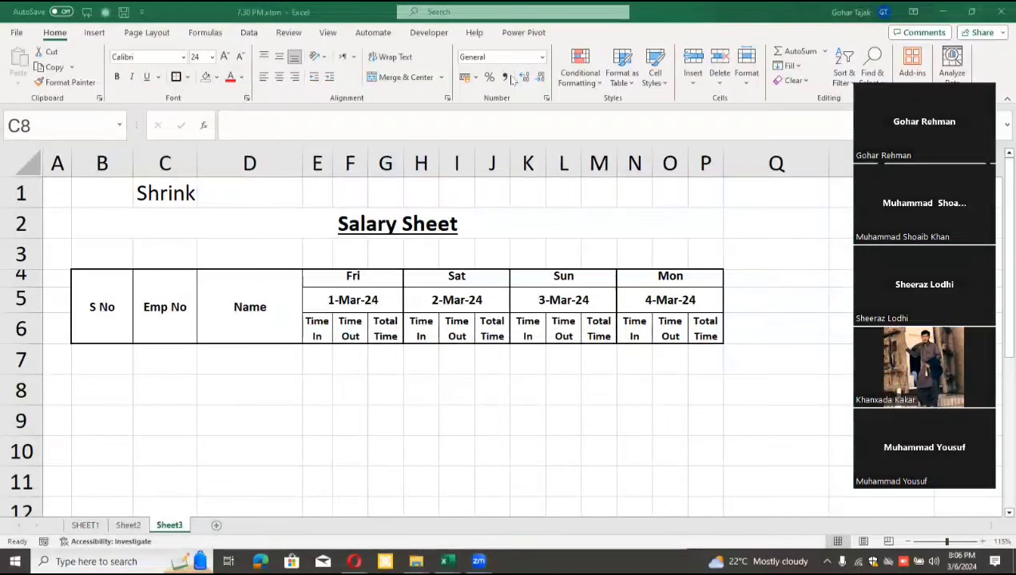
left_click(397, 312)
left_click_drag(290, 225, 312, 336)
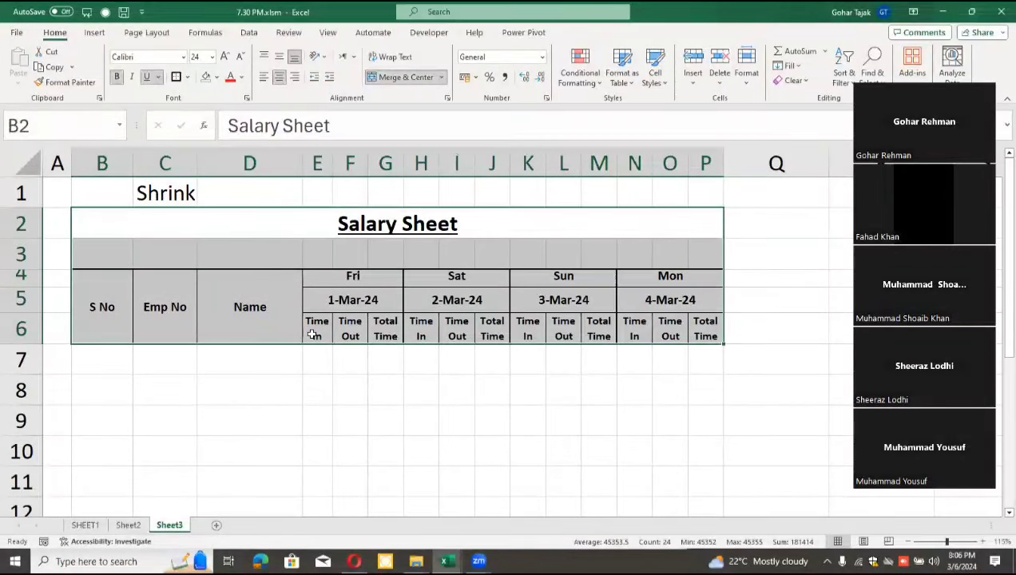
left_click(349, 399)
left_click_drag(267, 400, 406, 456)
left_click_drag(332, 388, 476, 476)
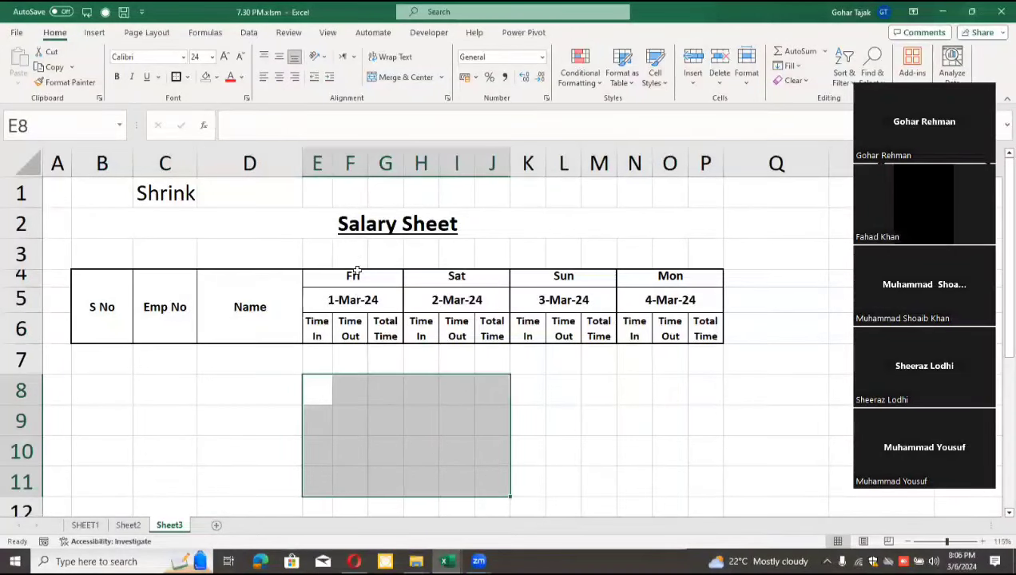
Step: Check the title and header range B2:P6 in the print preview and narrow the Name column (D)
left_click_drag(343, 232, 354, 309)
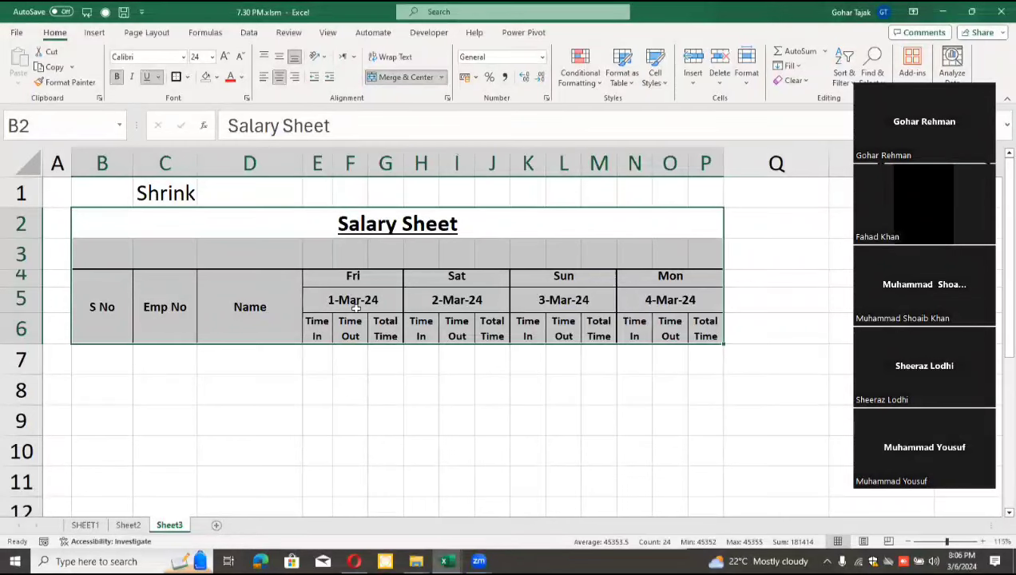
key("ctrl+p")
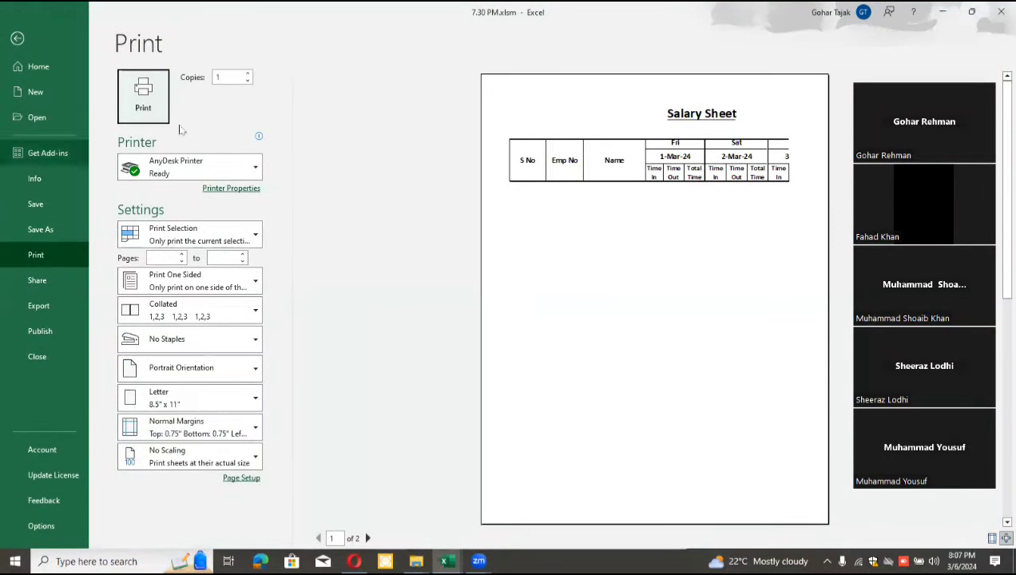
left_click(18, 38)
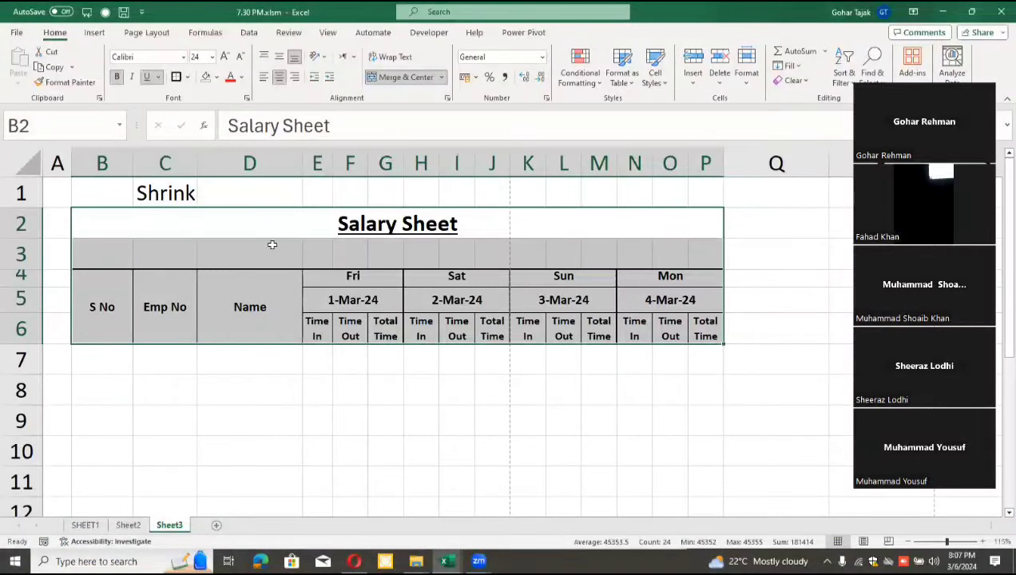
left_click_drag(302, 163, 271, 162)
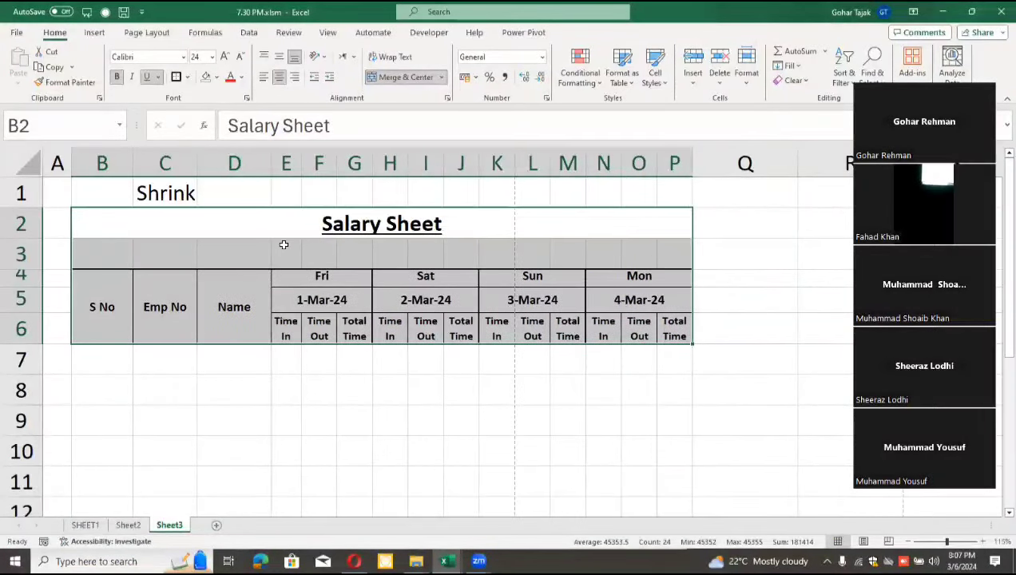
Step: Start saving a copy of the workbook in the CLASSES folder with PDF as the file type
left_click(16, 32)
left_click(60, 229)
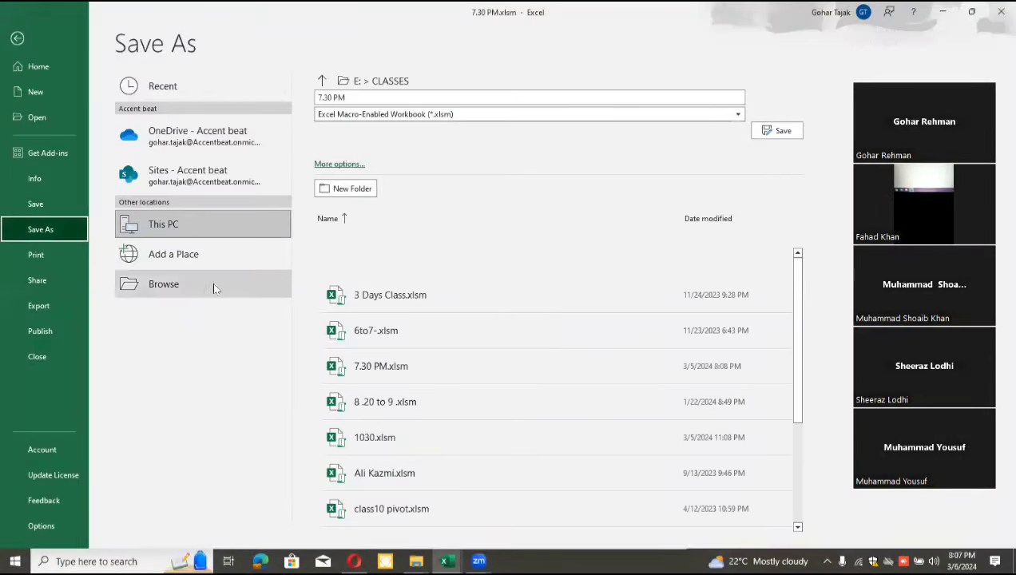
left_click(213, 284)
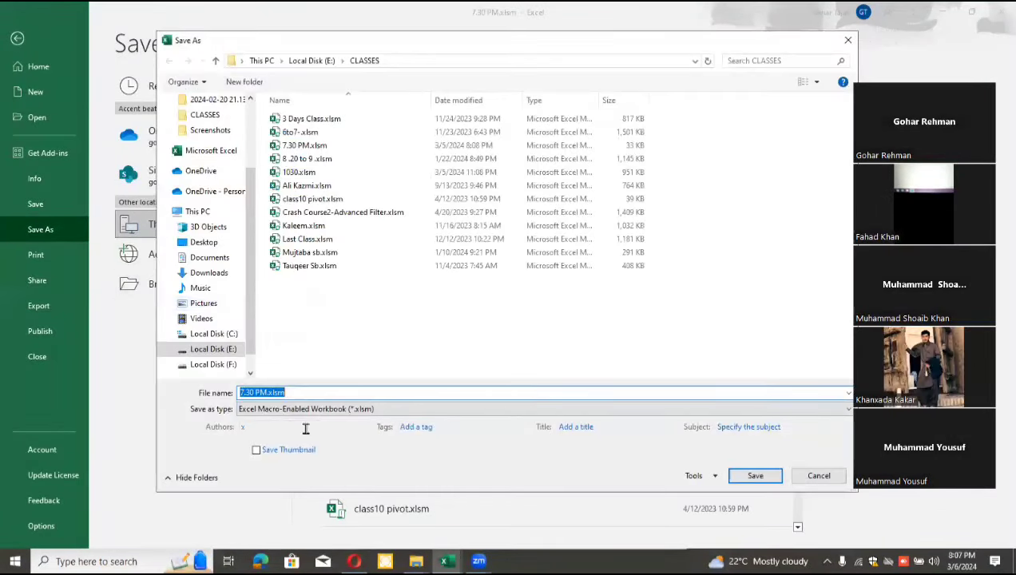
left_click(286, 409)
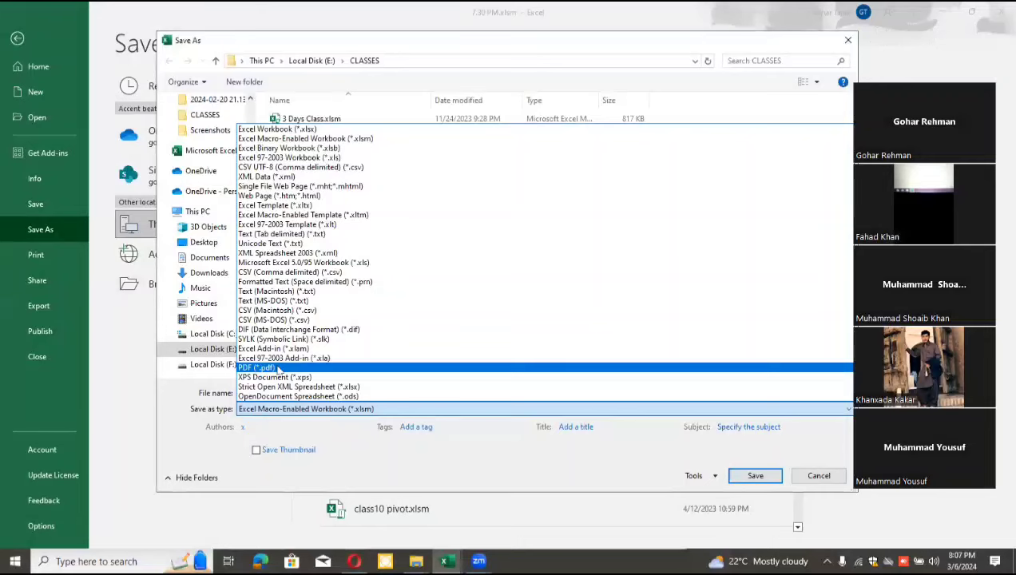
left_click(257, 368)
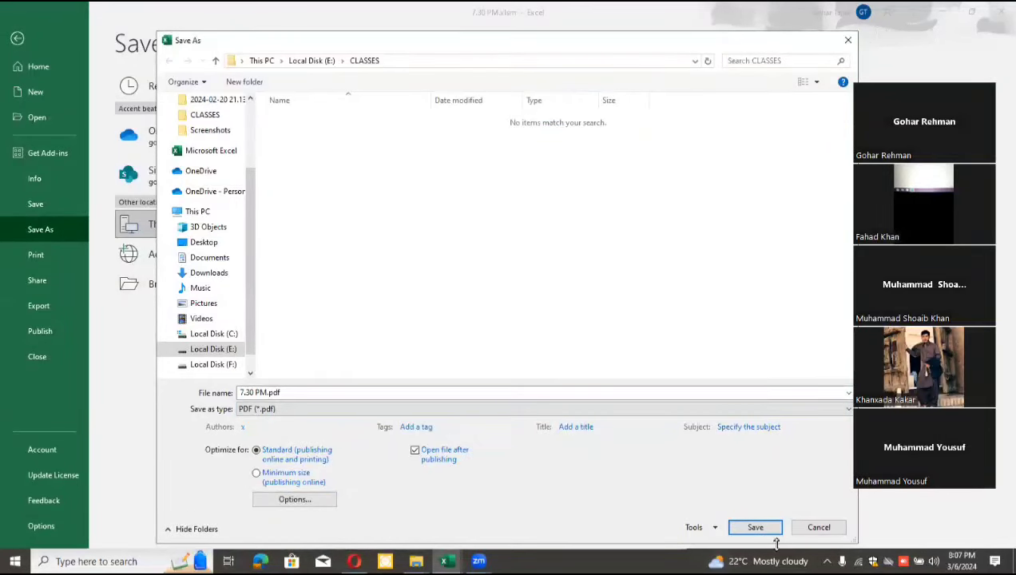